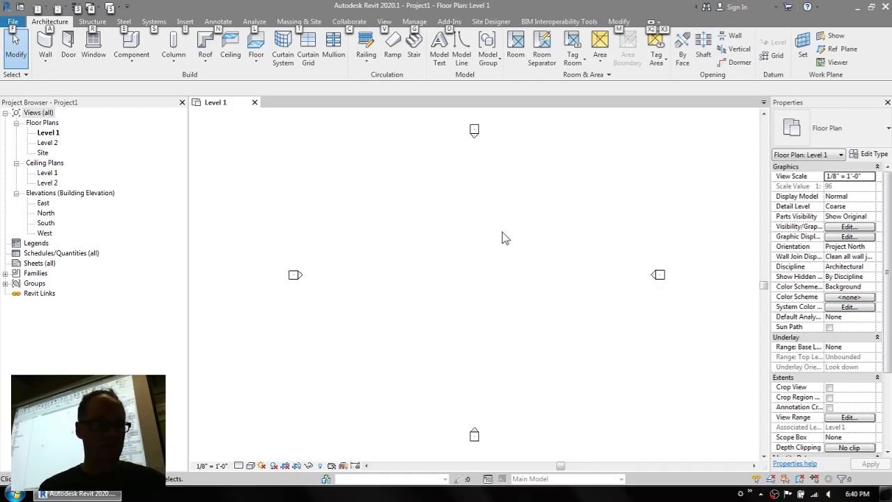
- Examine the project template names and paths under File Locations in the program options, closing without changes
{"action": "left_click", "coordinate": [366, 205]}
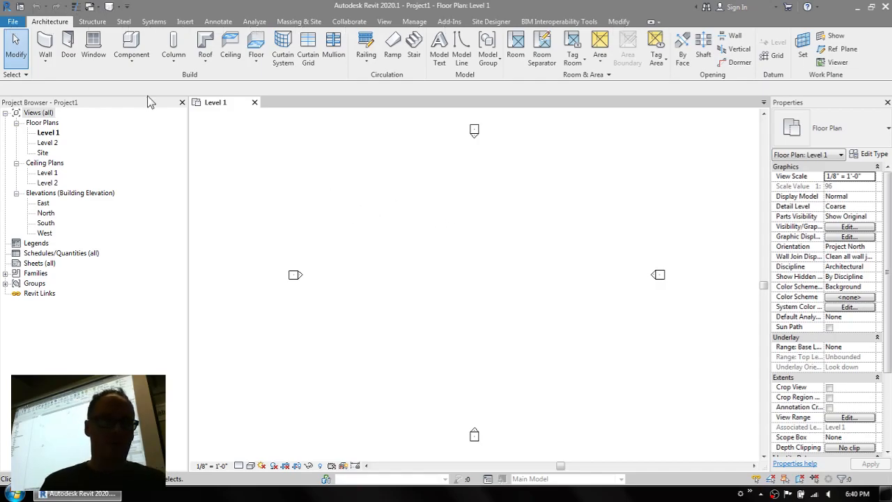
{"action": "left_click", "coordinate": [12, 23]}
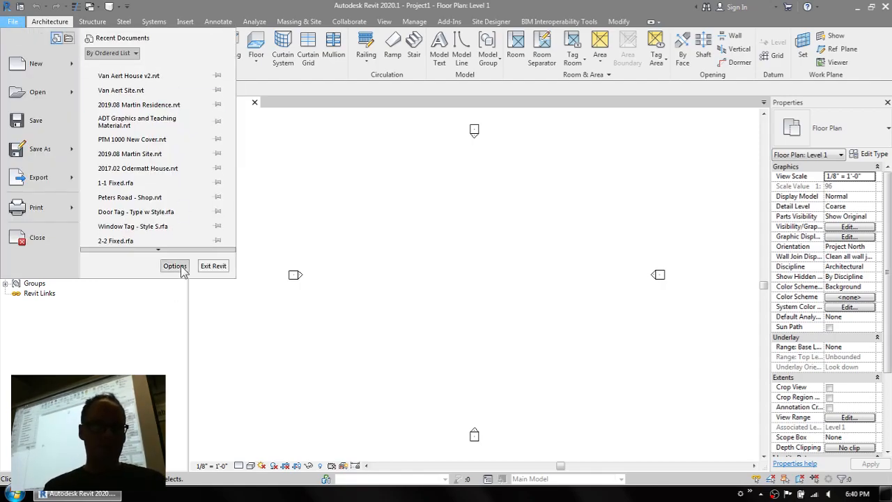
{"action": "left_click", "coordinate": [10, 25]}
{"action": "left_click", "coordinate": [10, 25]}
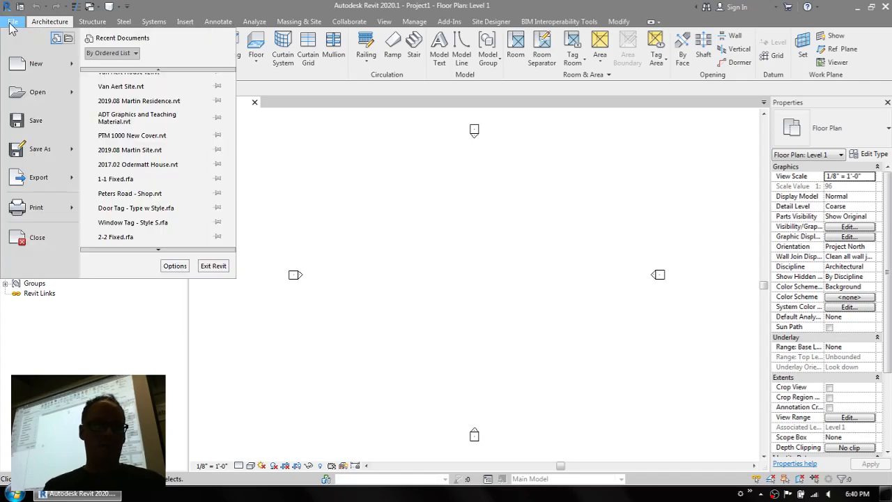
{"action": "left_click", "coordinate": [175, 267]}
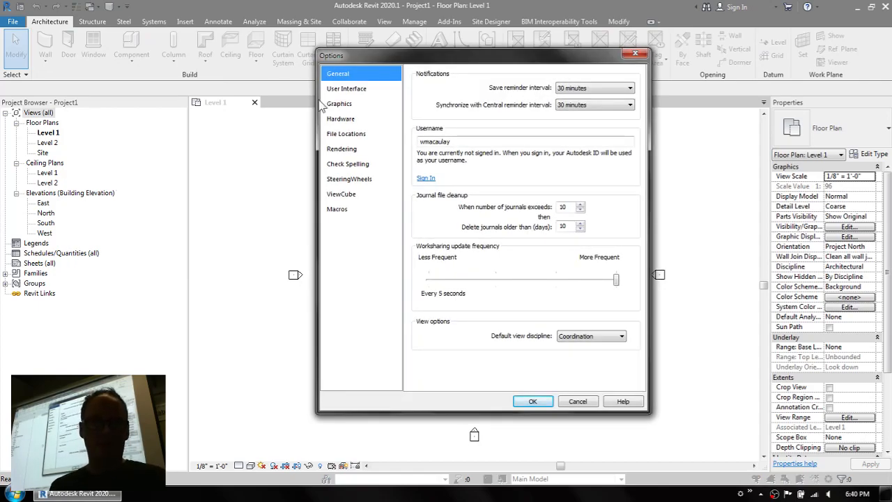
{"action": "left_click", "coordinate": [338, 137]}
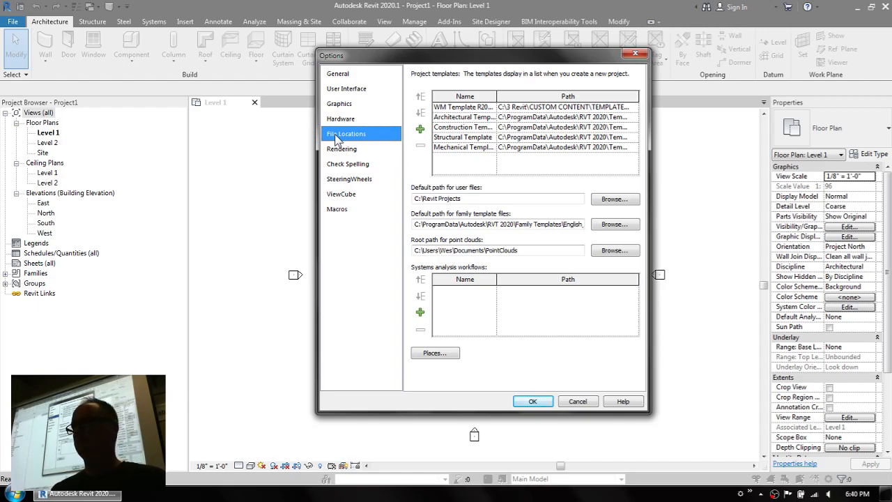
{"action": "left_click", "coordinate": [548, 107]}
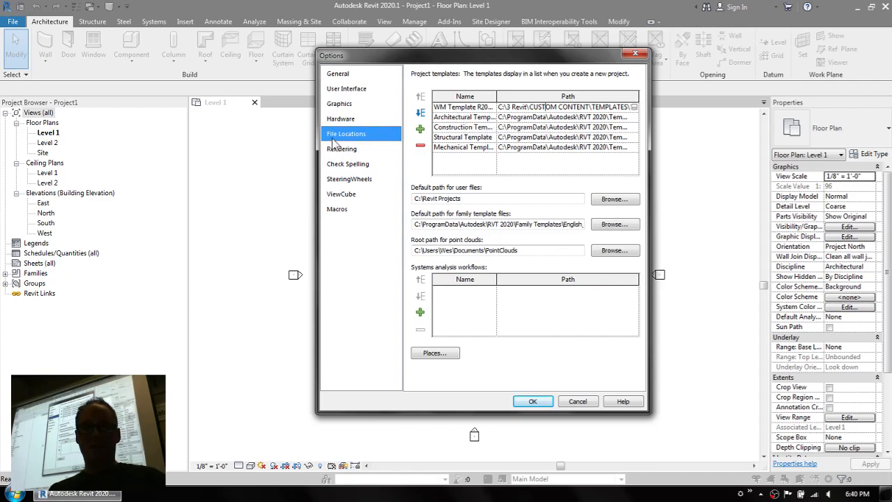
{"action": "left_click", "coordinate": [453, 108]}
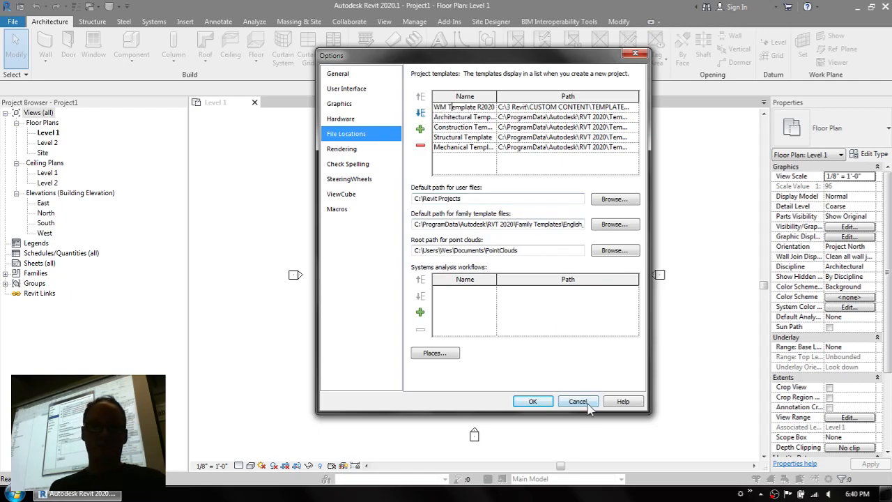
{"action": "left_click", "coordinate": [589, 403]}
- Review the template files offered for creating a new project, and leave without creating one
{"action": "left_click", "coordinate": [12, 21]}
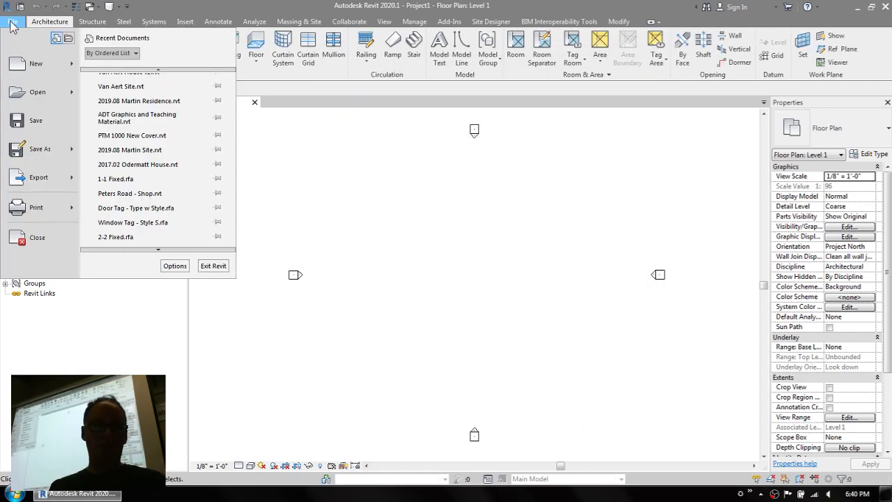
{"action": "mouse_move", "coordinate": [35, 73]}
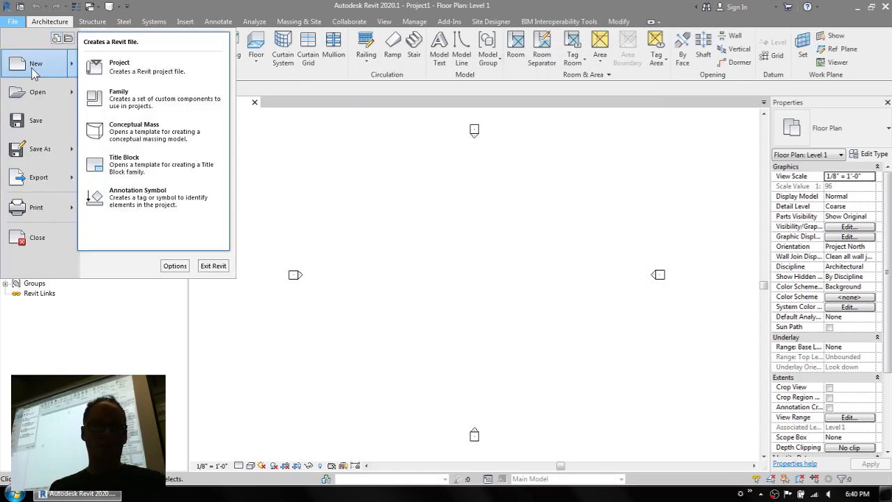
{"action": "left_click", "coordinate": [109, 70]}
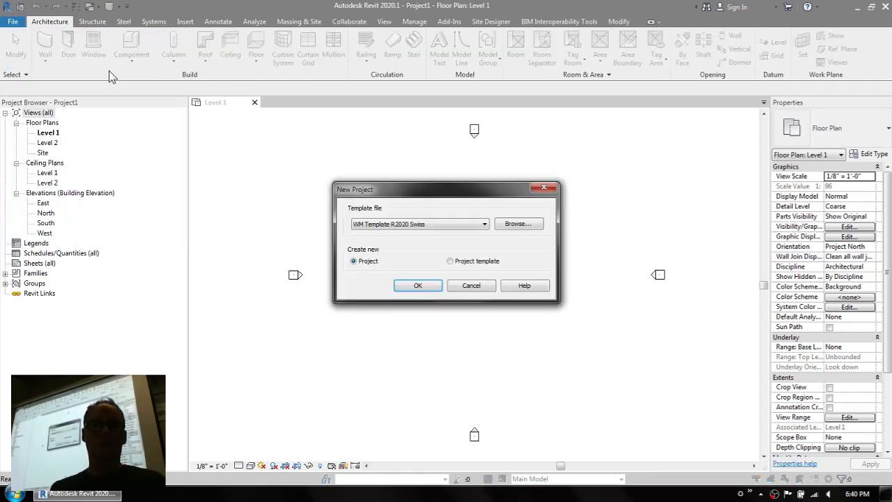
{"action": "left_click", "coordinate": [401, 224]}
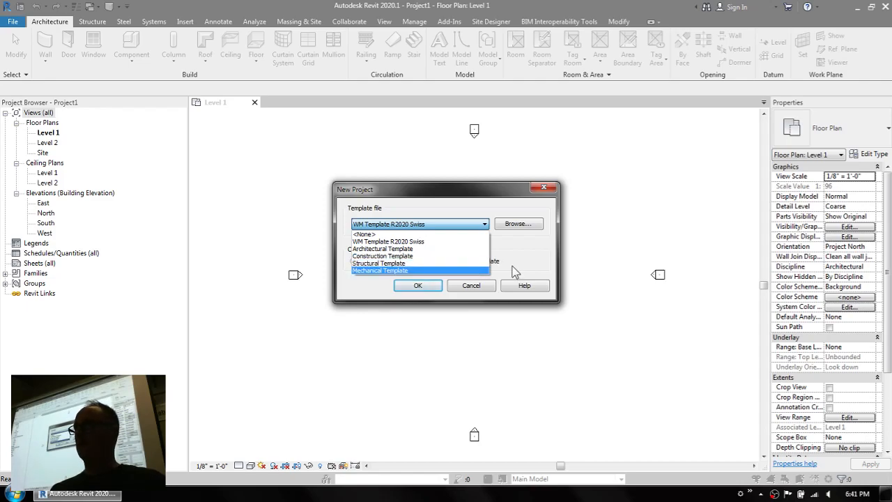
{"action": "left_click", "coordinate": [482, 286]}
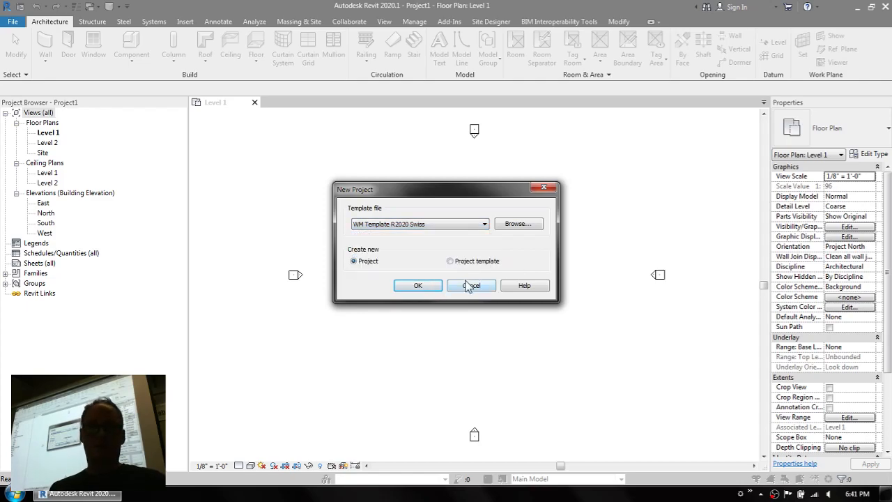
{"action": "left_click", "coordinate": [469, 285]}
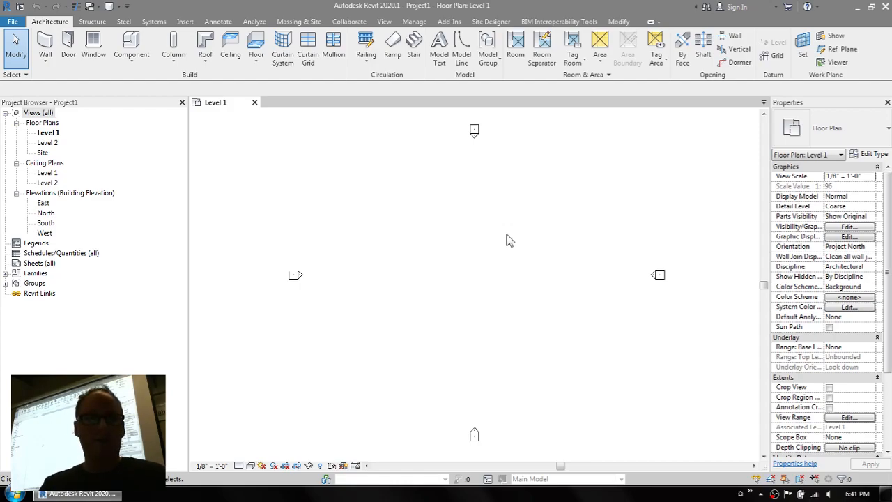
{"action": "key", "text": "ctrl+n"}
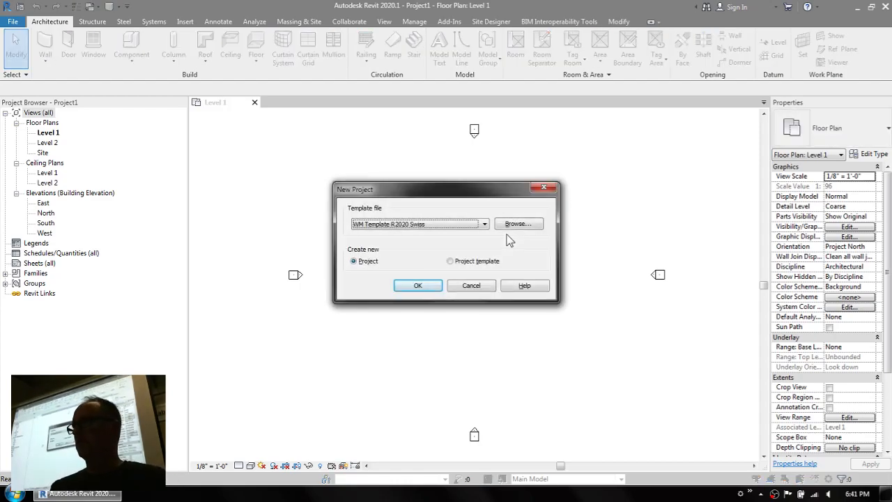
{"action": "key", "text": "Escape"}
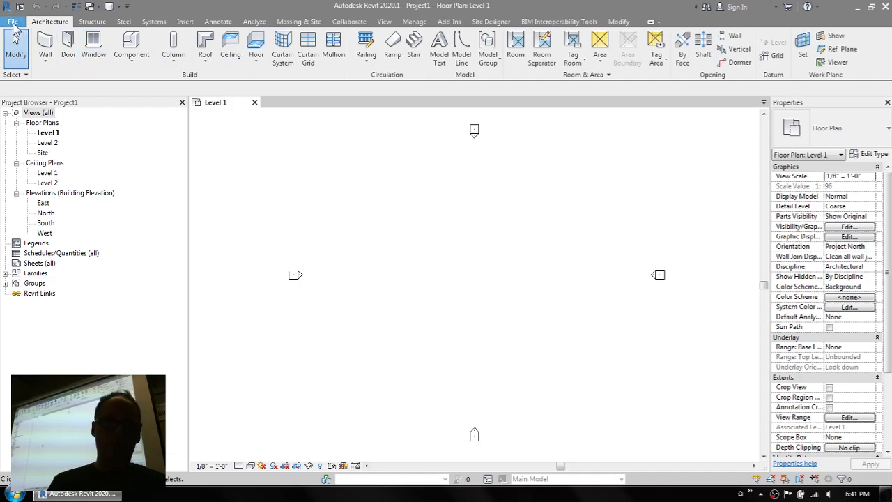
- Inspect the dialog for saving the current project as a template file (*.rte), and leave without saving
{"action": "left_click", "coordinate": [13, 25]}
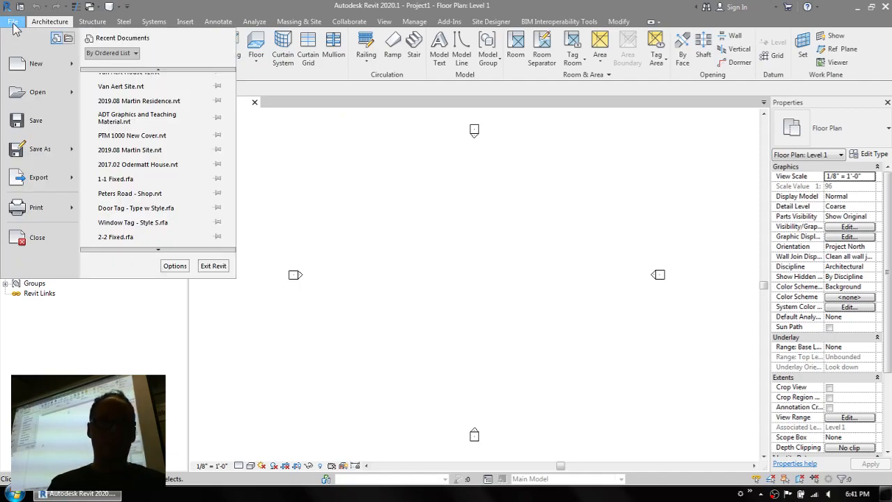
{"action": "mouse_move", "coordinate": [70, 150]}
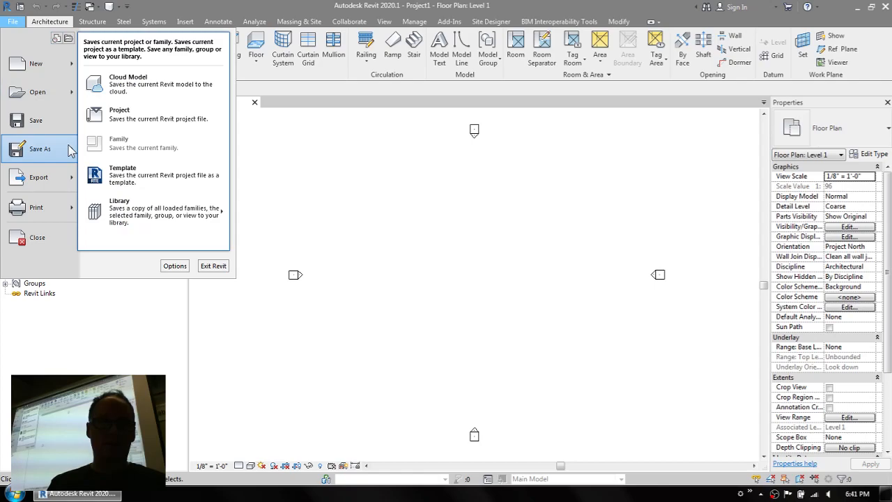
{"action": "left_click", "coordinate": [207, 176]}
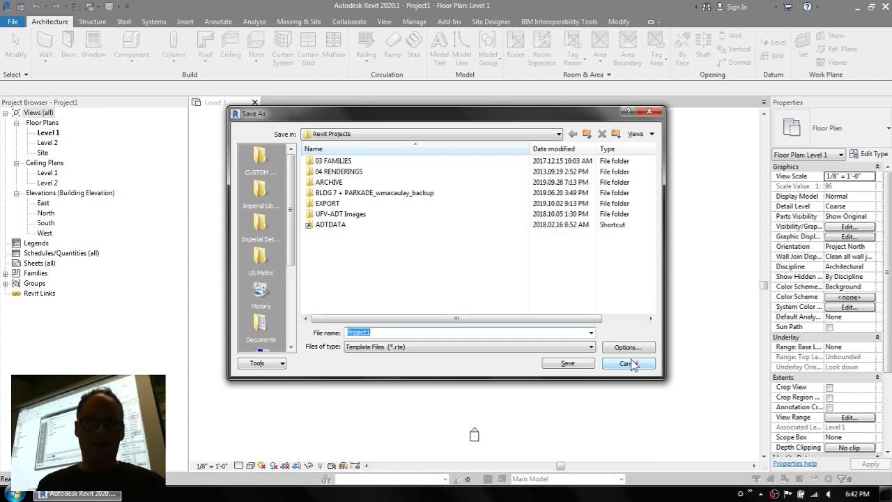
{"action": "left_click", "coordinate": [627, 363]}
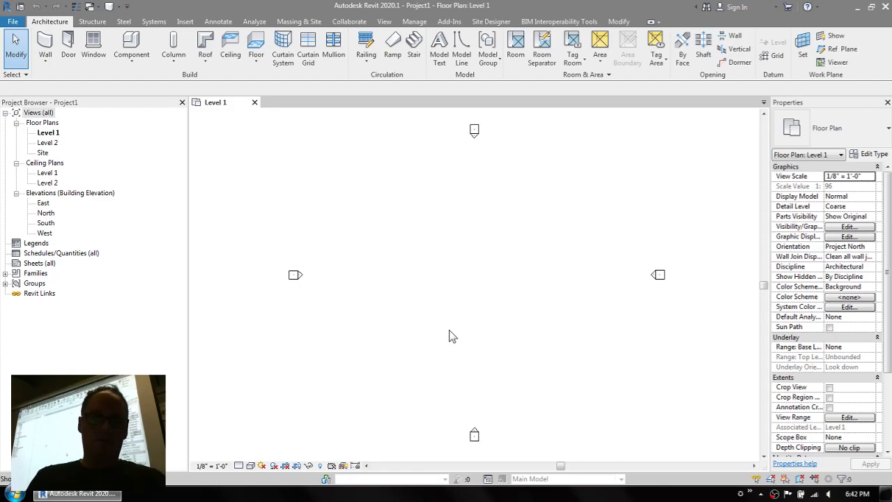
- Examine the keyboard shortcut assignments sorted by shortcut in descending order, and close the list without changes
{"action": "key", "text": "k"}
{"action": "key", "text": "s"}
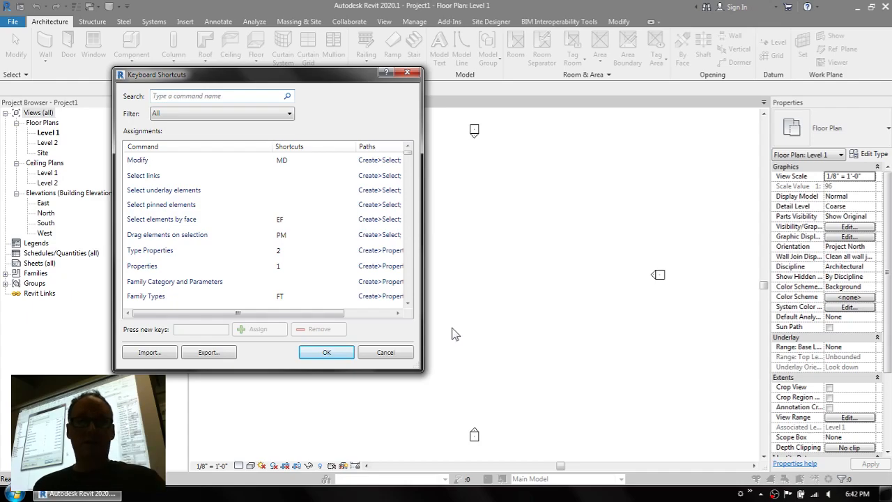
{"action": "left_click", "coordinate": [333, 146]}
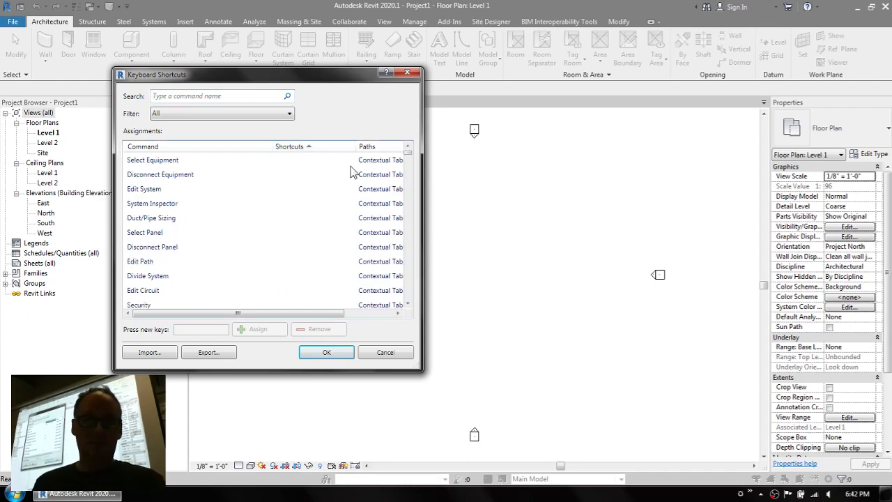
{"action": "left_click", "coordinate": [310, 148]}
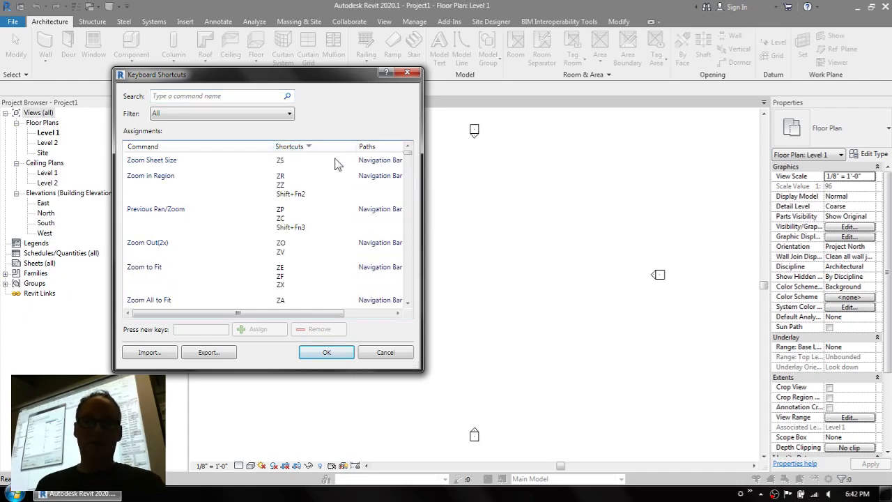
{"action": "left_click", "coordinate": [407, 304]}
{"action": "left_click", "coordinate": [408, 304]}
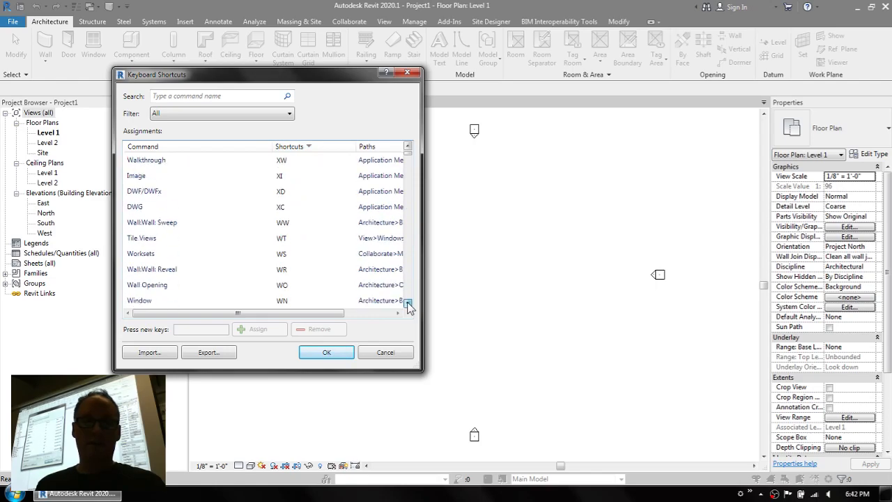
{"action": "left_click_drag", "start_coordinate": [408, 304], "coordinate": [407, 304]}
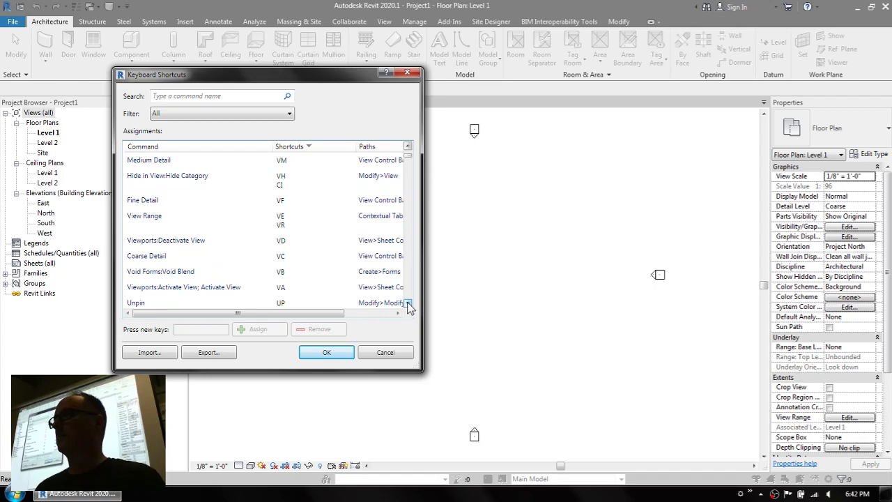
{"action": "left_click", "coordinate": [385, 352]}
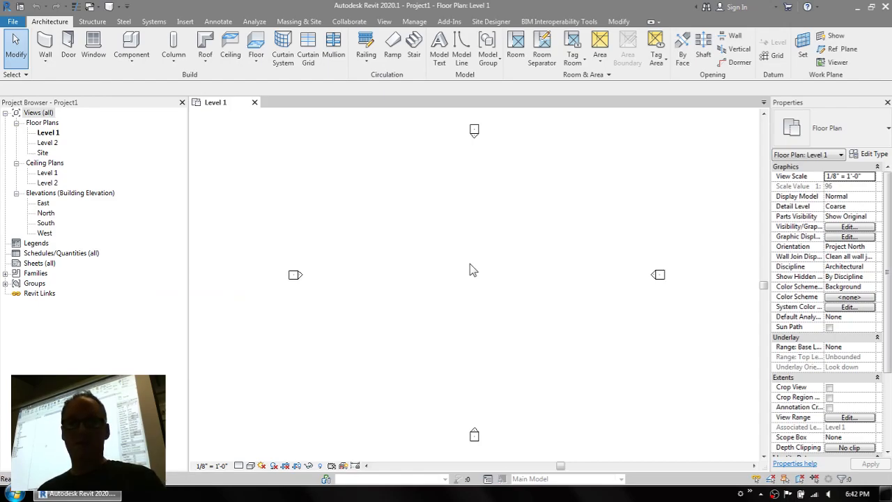
{"action": "key", "text": "w"}
{"action": "key", "text": "a"}
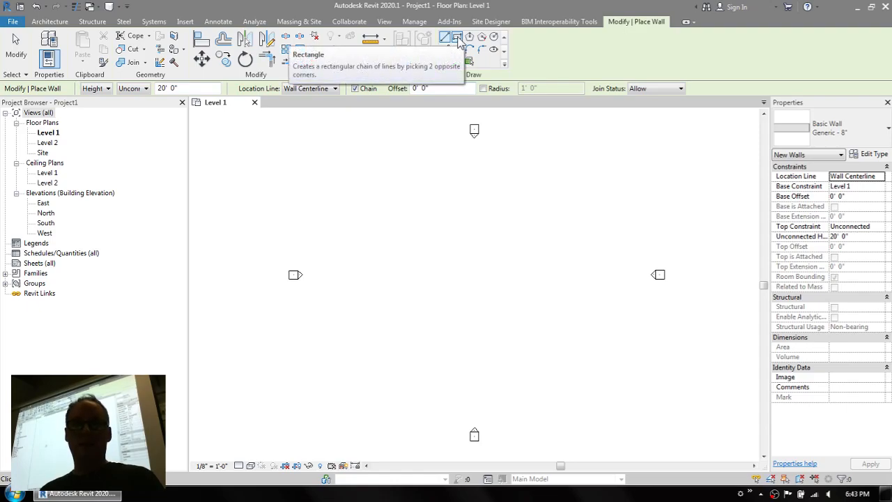
{"action": "left_click", "coordinate": [507, 204]}
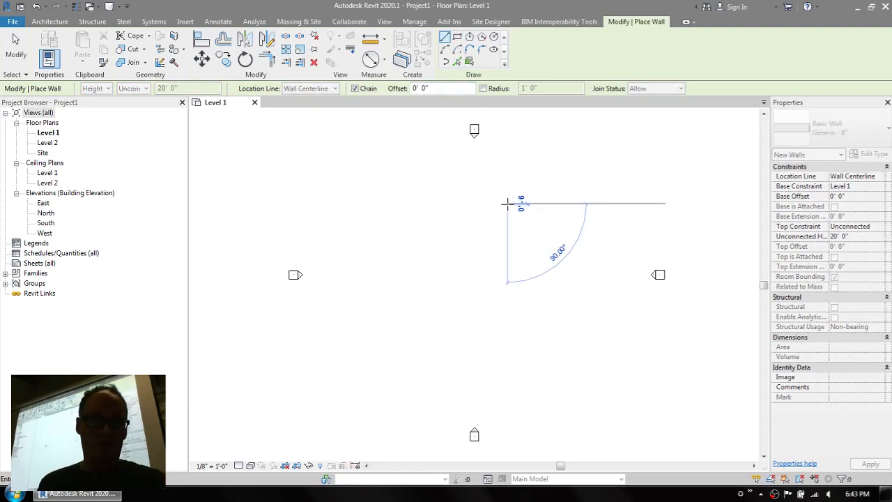
{"action": "key", "text": "Escape"}
{"action": "key", "text": "Escape"}
- Search the keyboard shortcuts for "rectang", check the Line:Rectangle and Default:Rectangle assignments, and close without changes
{"action": "type", "text": "ks"}
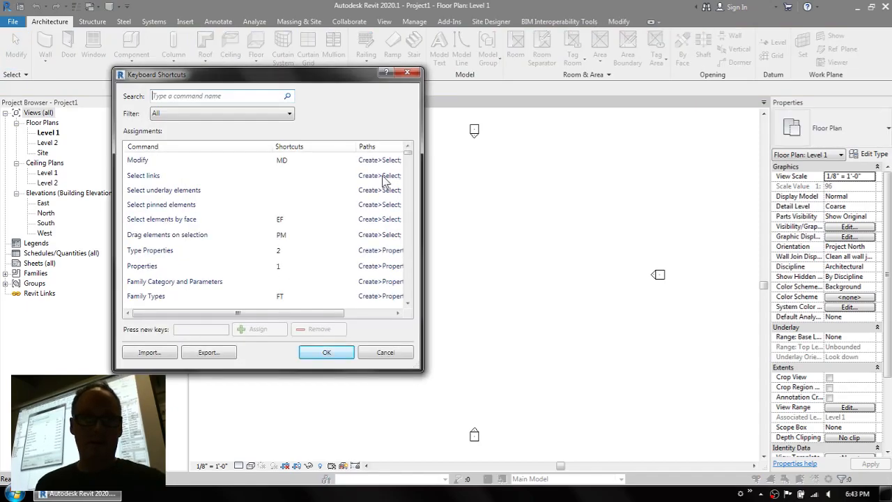
{"action": "type", "text": "rectan"}
{"action": "type", "text": "g"}
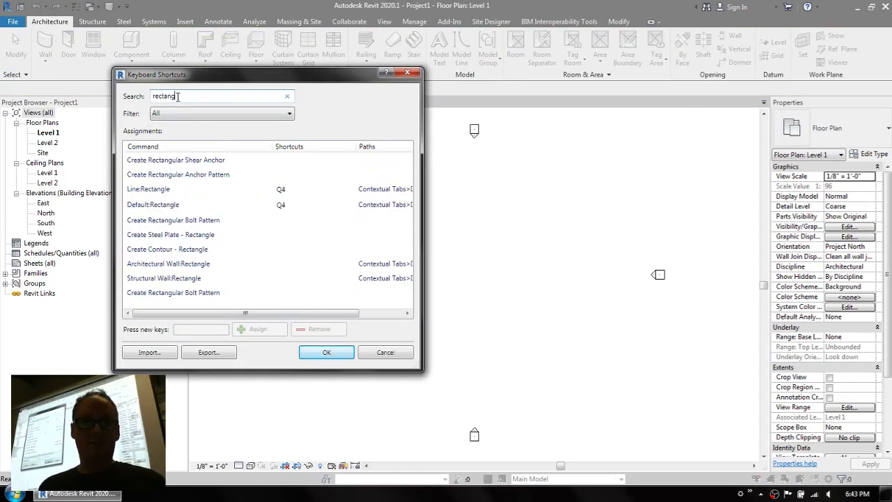
{"action": "left_click", "coordinate": [156, 193]}
{"action": "left_click", "coordinate": [155, 206]}
{"action": "left_click", "coordinate": [155, 191]}
{"action": "left_click", "coordinate": [155, 206]}
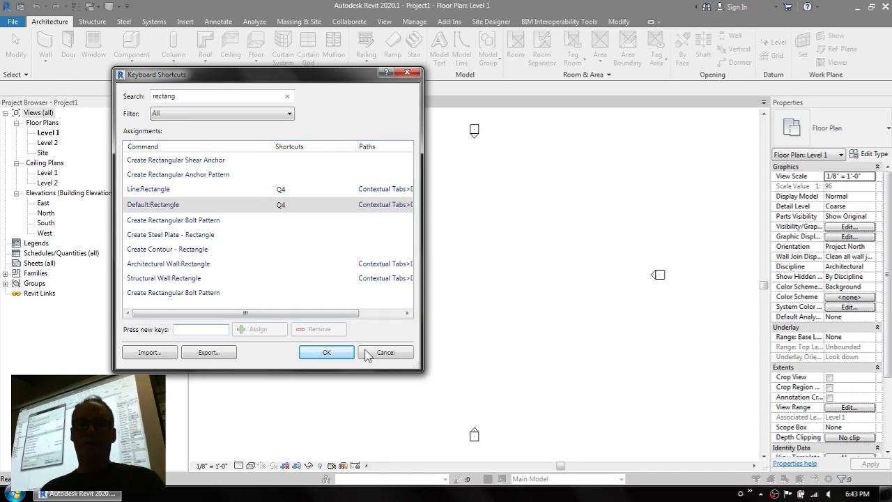
{"action": "left_click", "coordinate": [403, 354]}
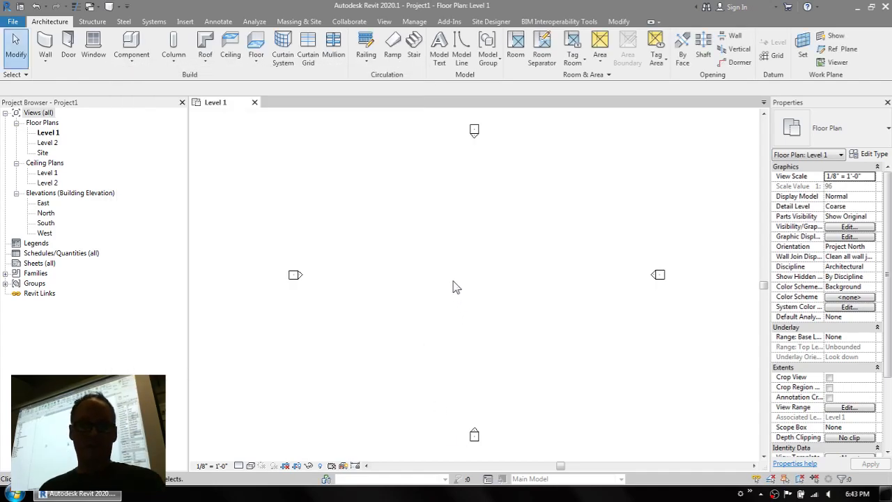
{"action": "key", "text": "d"}
{"action": "key", "text": "i"}
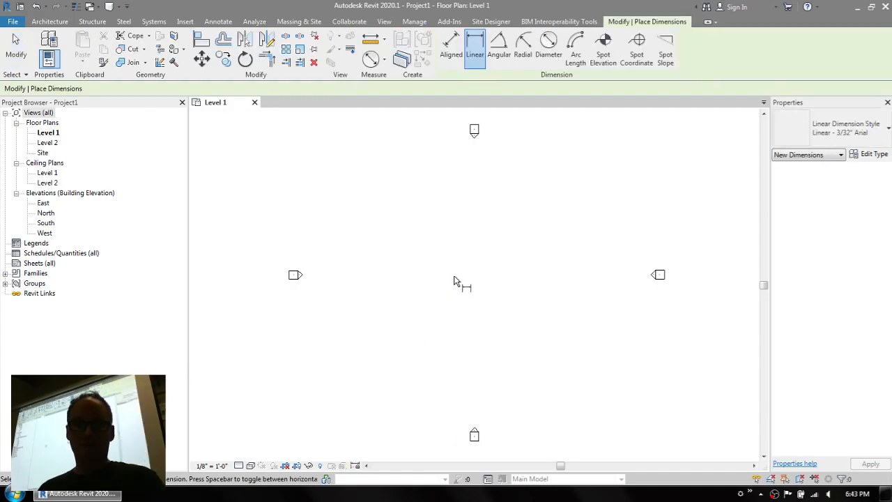
{"action": "key", "text": "Escape"}
- Try a rectangle of detail lines about 73' by 53' in the middle of the Level 1 plan
{"action": "key", "text": "d"}
{"action": "key", "text": "l"}
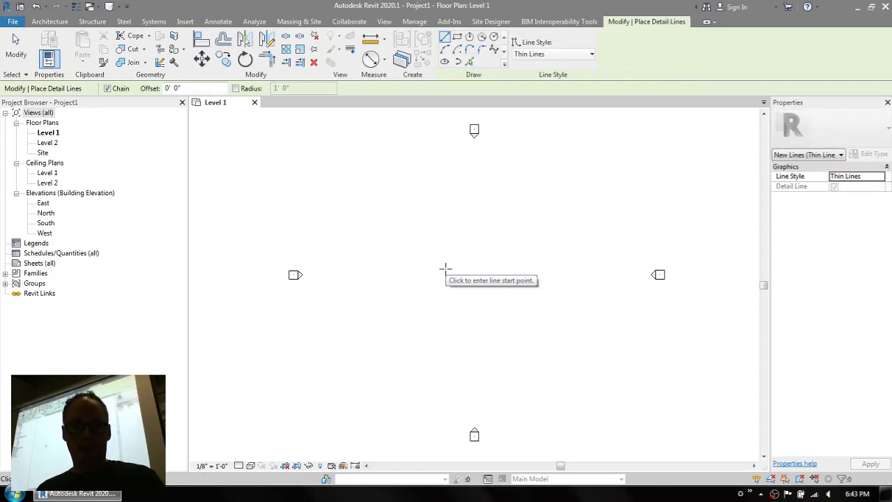
{"action": "key", "text": "r"}
{"action": "key", "text": "c"}
{"action": "left_click", "coordinate": [391, 217]}
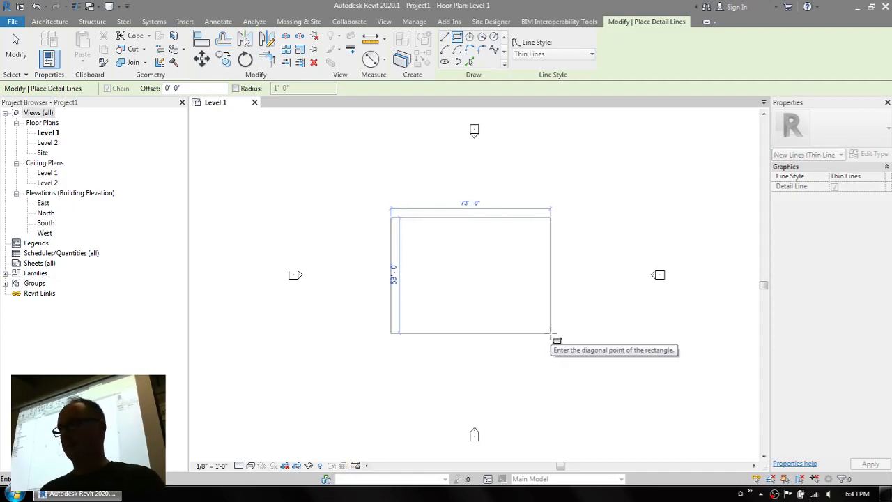
- Alternate the detail line shape between circle and rectangle, and leave the command without drawing anything
{"action": "key", "text": "c"}
{"action": "key", "text": "i"}
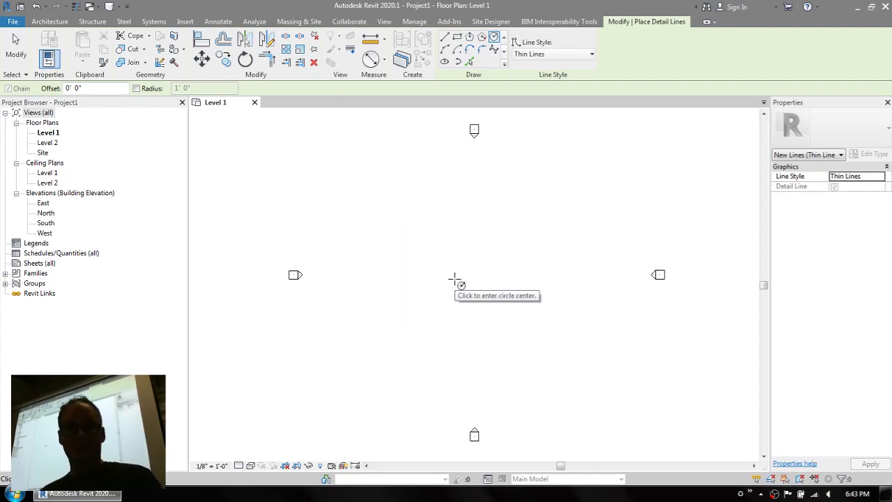
{"action": "key", "text": "r"}
{"action": "key", "text": "e"}
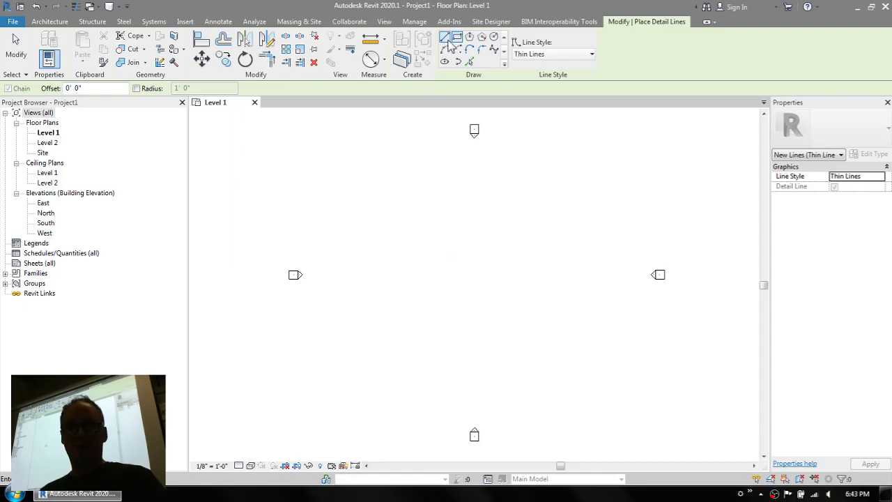
{"action": "key", "text": "c"}
{"action": "key", "text": "i"}
{"action": "key", "text": "r"}
{"action": "key", "text": "e"}
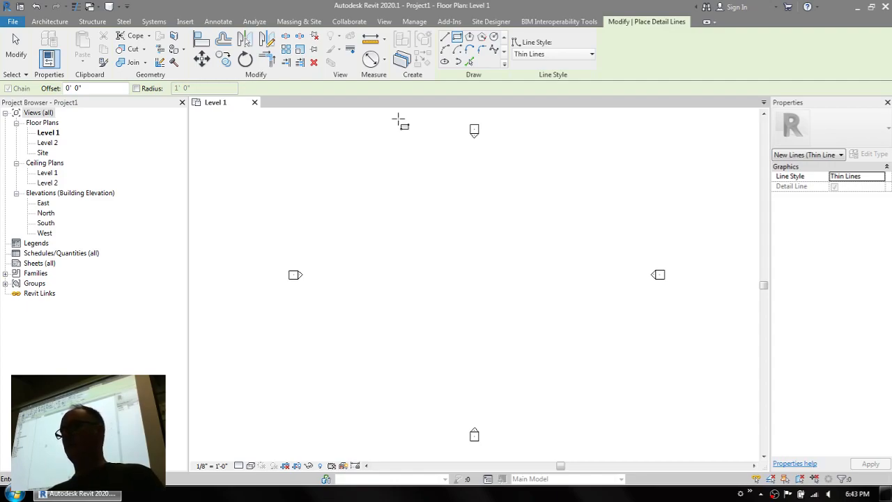
{"action": "key", "text": "Escape"}
{"action": "key", "text": "Escape"}
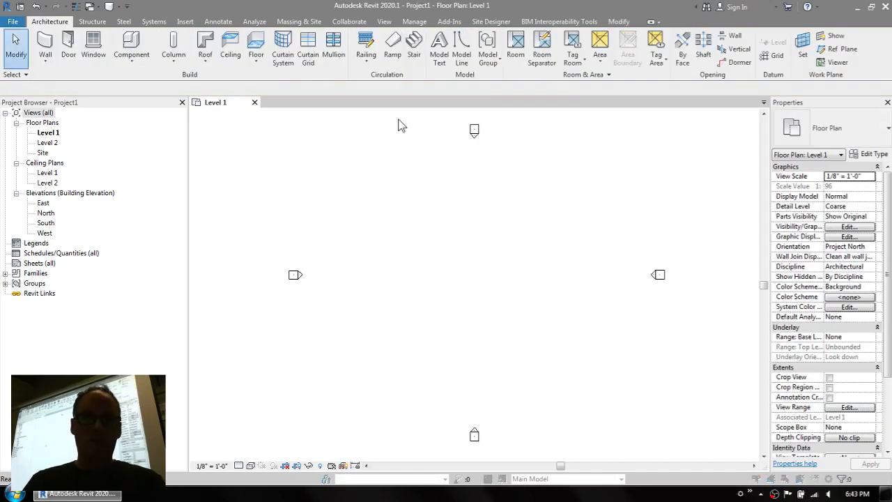
- Assign the keyboard shortcut UE to the Select underlay elements command, and remove that assignment again
{"action": "key", "text": "k"}
{"action": "key", "text": "s"}
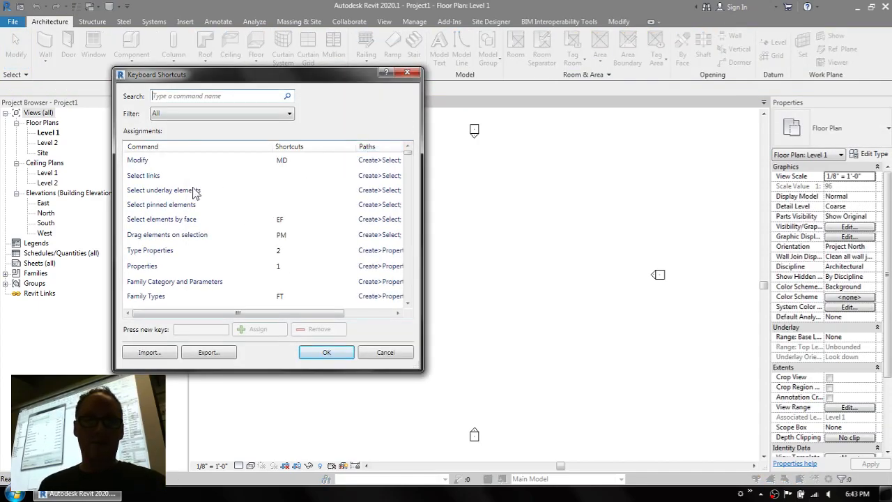
{"action": "left_click", "coordinate": [159, 192]}
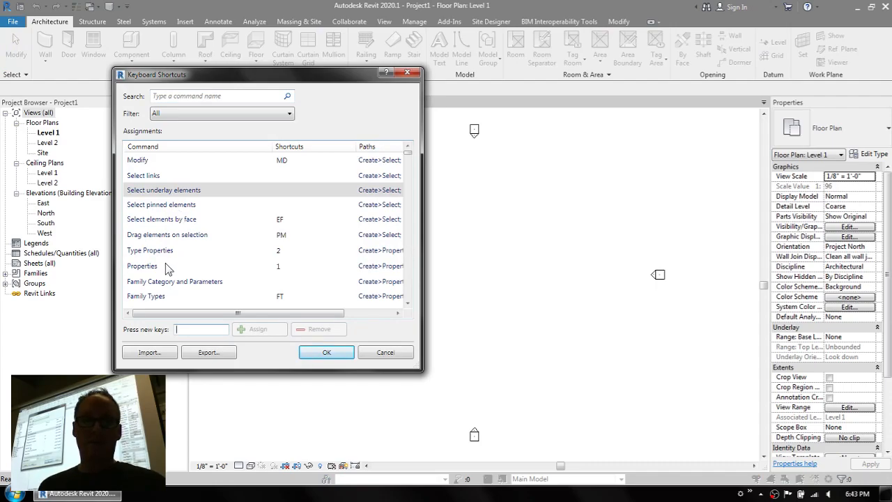
{"action": "left_click", "coordinate": [276, 192]}
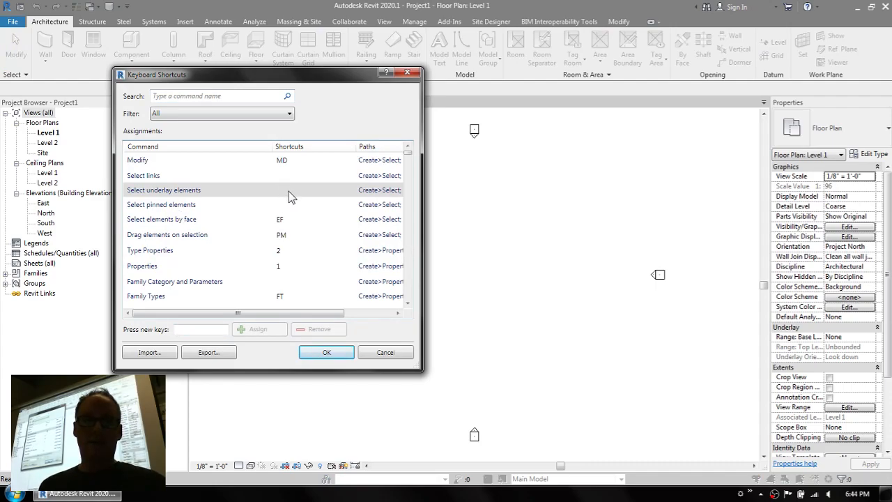
{"action": "left_click", "coordinate": [192, 329]}
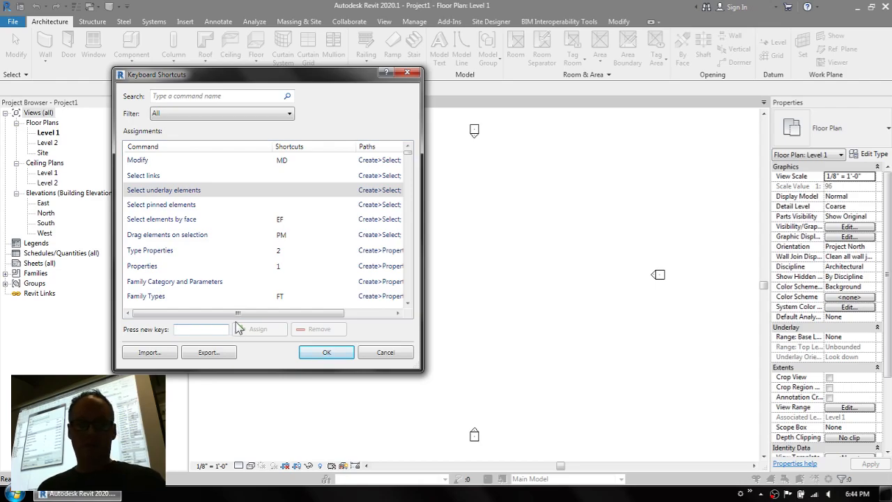
{"action": "type", "text": "UB"}
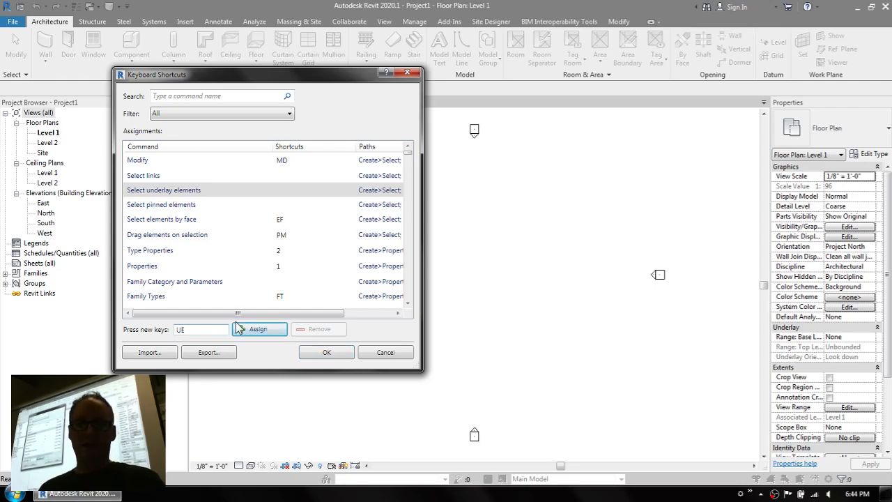
{"action": "left_click", "coordinate": [270, 330]}
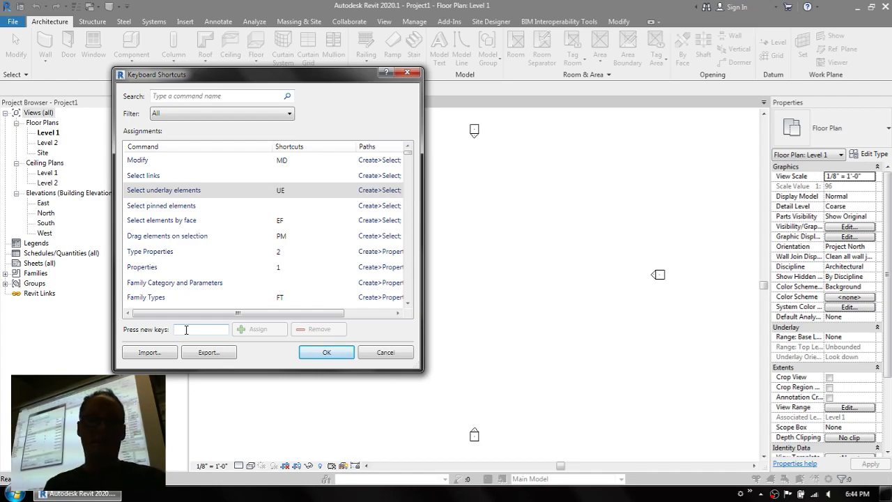
{"action": "left_click", "coordinate": [278, 192]}
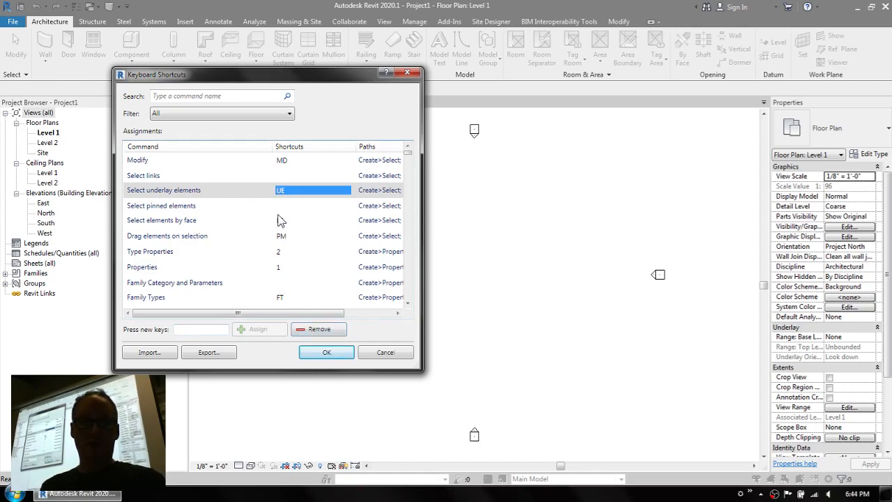
{"action": "left_click", "coordinate": [317, 329]}
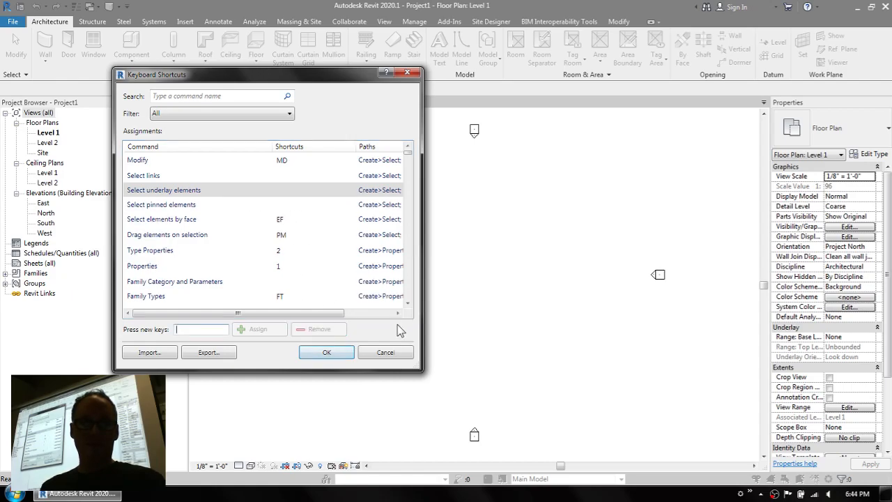
- Try to assign the duplicate shortcut EF to Select underlay elements, decline the duplicate, and discard all shortcut changes
{"action": "left_click", "coordinate": [276, 221]}
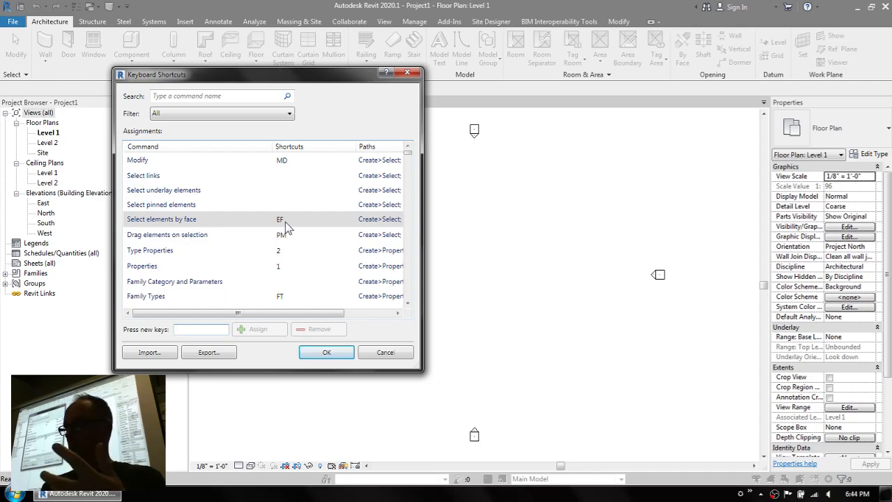
{"action": "left_click", "coordinate": [193, 191]}
{"action": "left_click", "coordinate": [179, 329]}
{"action": "type", "text": "EF"}
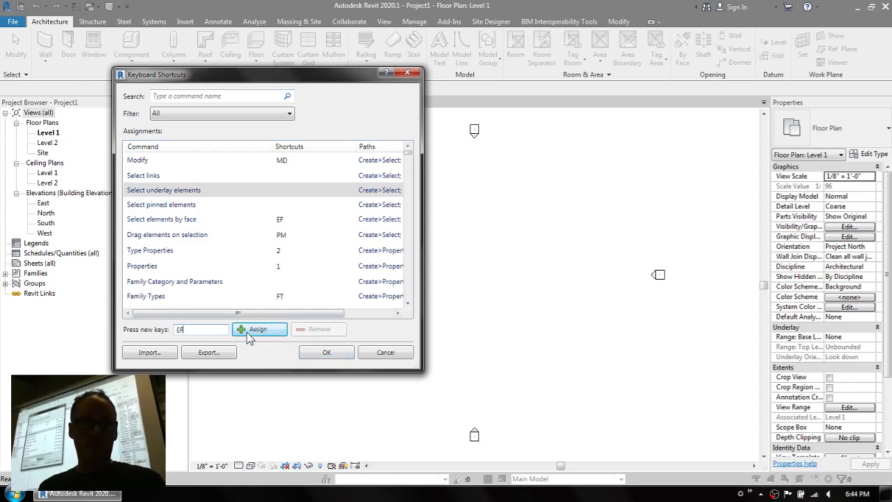
{"action": "left_click", "coordinate": [248, 330]}
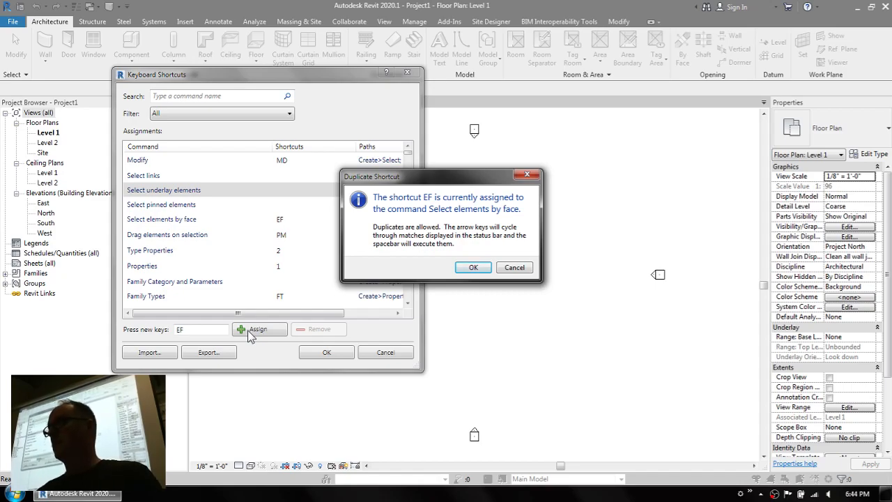
{"action": "left_click", "coordinate": [513, 268]}
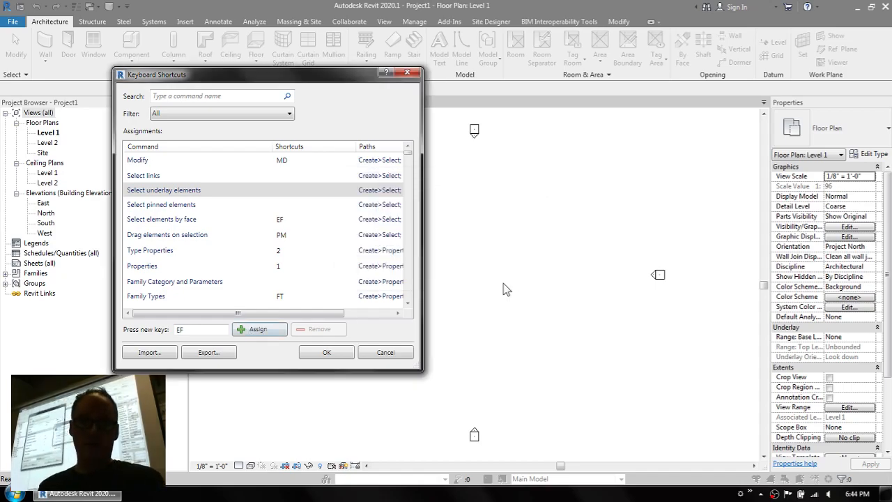
{"action": "left_click", "coordinate": [385, 353]}
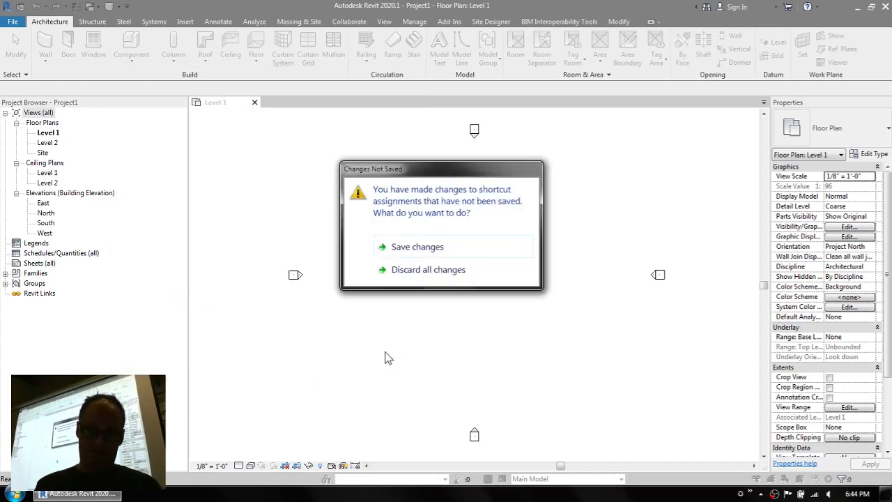
{"action": "left_click", "coordinate": [406, 271]}
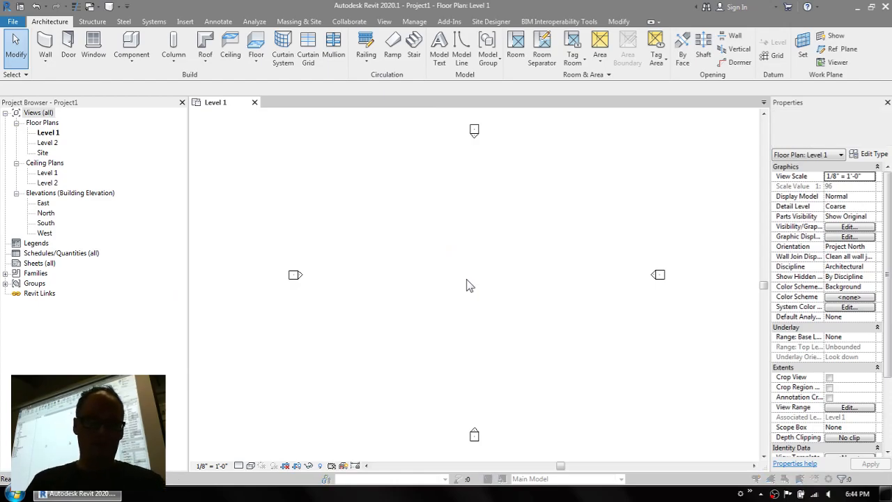
- Inspect the dialog for exporting the keyboard shortcuts to an XML file, and leave without exporting or changing assignments
{"action": "key", "text": "k"}
{"action": "key", "text": "s"}
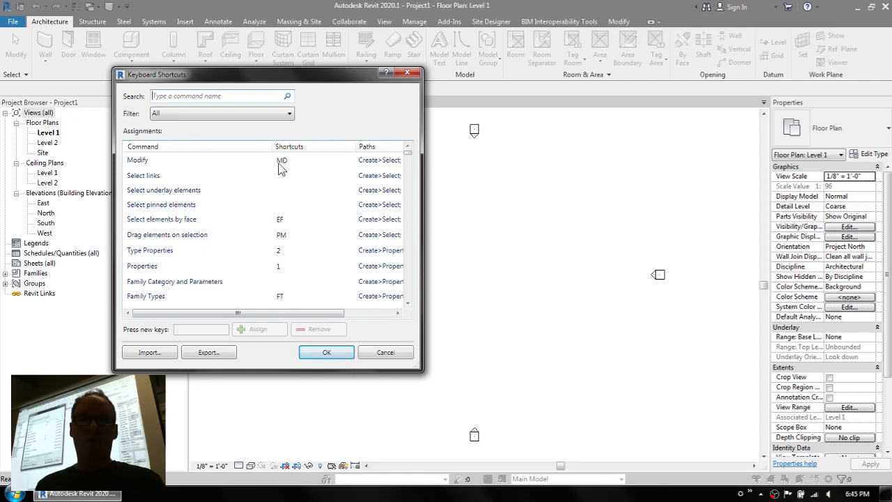
{"action": "left_click", "coordinate": [224, 352]}
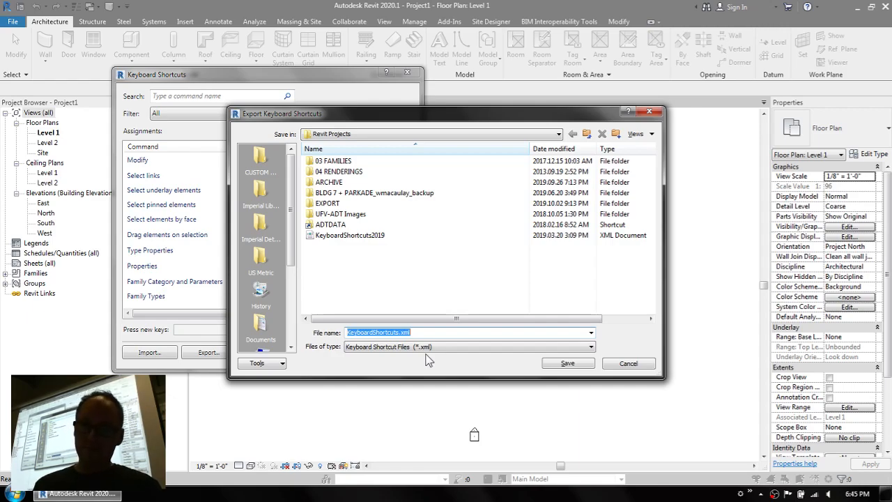
{"action": "left_click", "coordinate": [630, 364]}
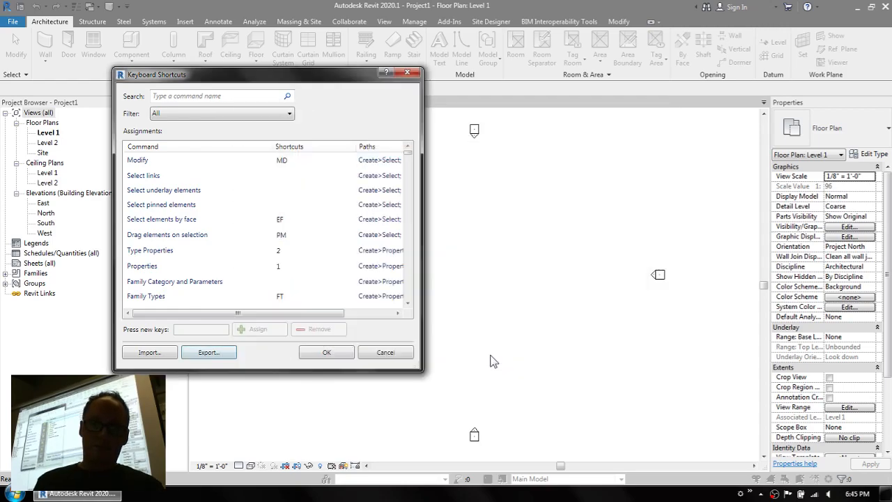
{"action": "left_click", "coordinate": [385, 352]}
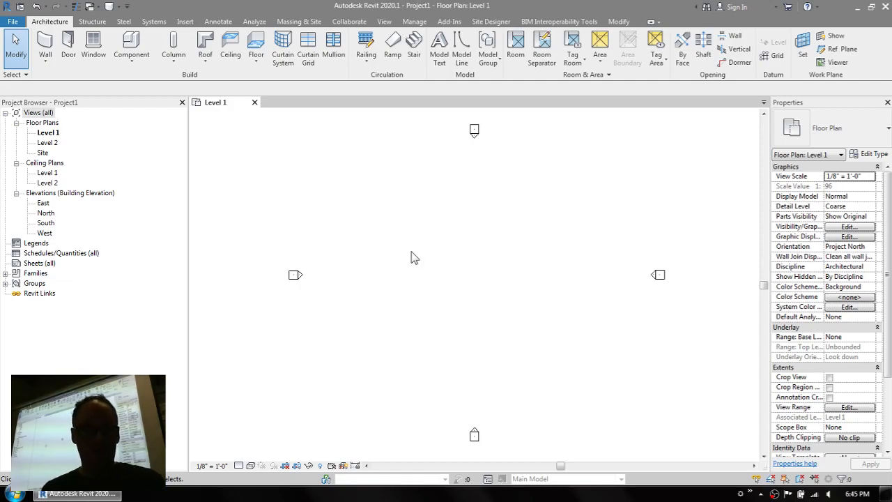
- Draw three connected Generic - 8" walls in the middle of the Level 1 plan, forming a U shape open to the south
{"action": "key", "text": "w"}
{"action": "key", "text": "a"}
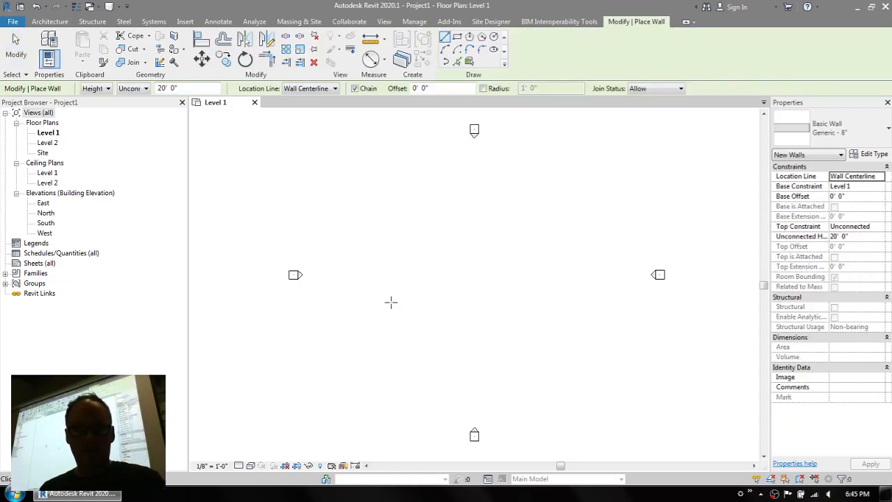
{"action": "left_click", "coordinate": [390, 301]}
{"action": "left_click", "coordinate": [391, 258]}
{"action": "left_click", "coordinate": [545, 277]}
{"action": "left_click", "coordinate": [545, 293]}
{"action": "key", "text": "Escape"}
{"action": "key", "text": "Escape"}
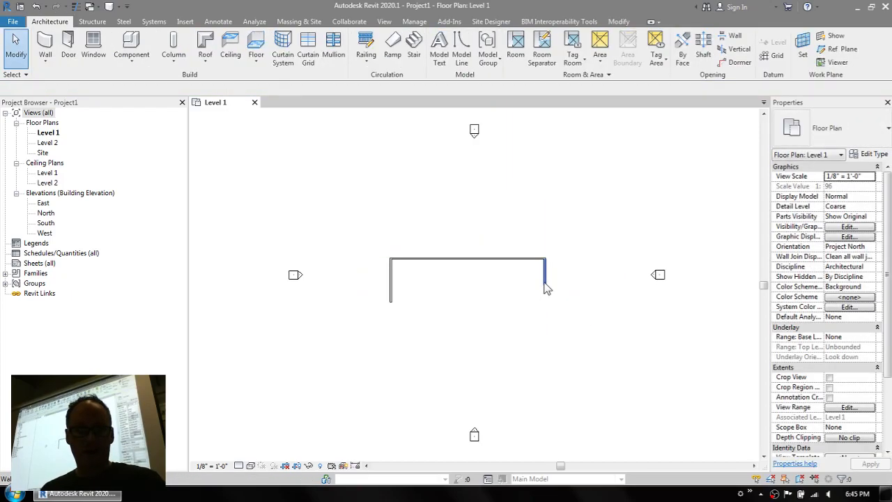
- Start an aligned dimension and look through the available linear dimension styles
{"action": "key", "text": "d"}
{"action": "key", "text": "i"}
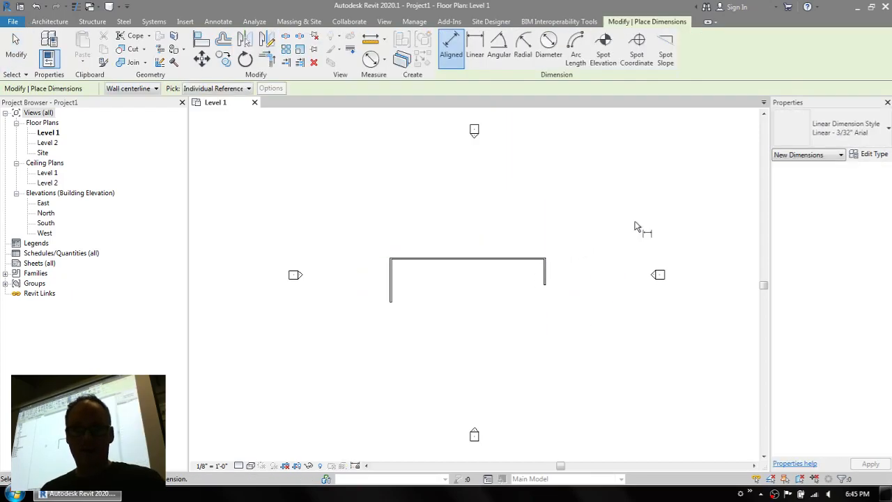
{"action": "left_click", "coordinate": [829, 136]}
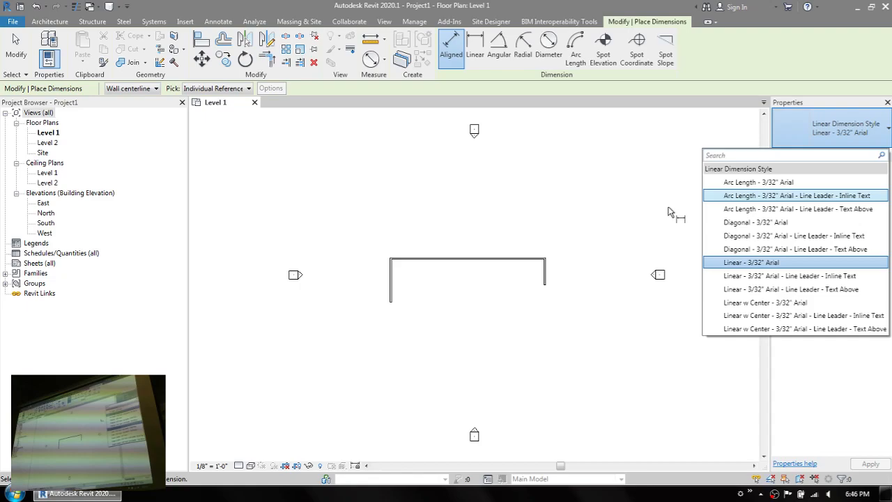
- Open a blank Notepad document and maximize its window
{"action": "key", "text": "super"}
{"action": "type", "text": "note"}
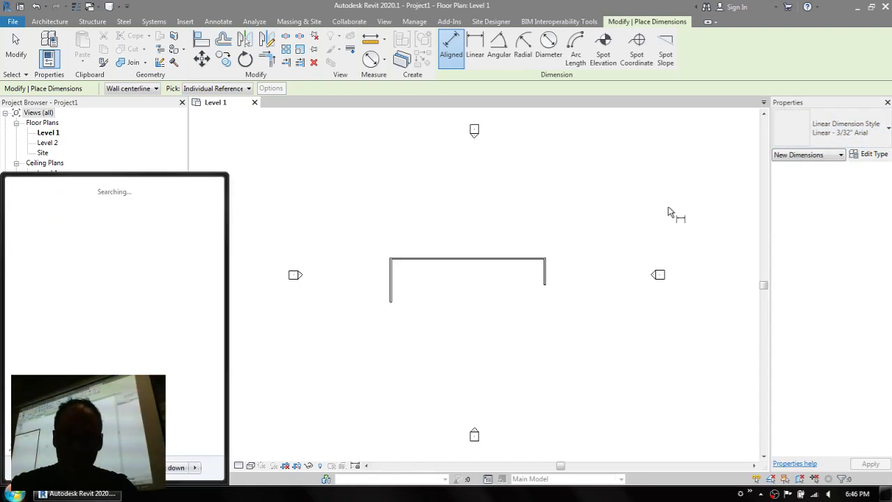
{"action": "key", "text": "Return"}
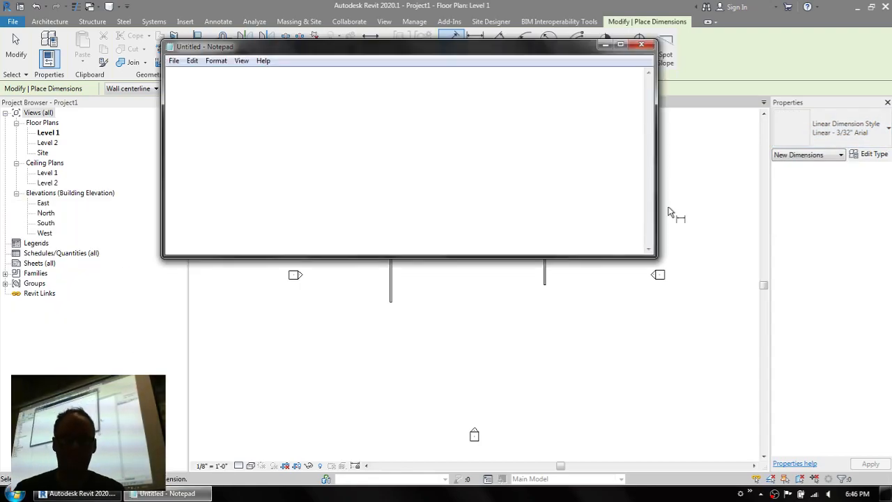
{"action": "left_click_drag", "start_coordinate": [557, 49], "coordinate": [557, 5]}
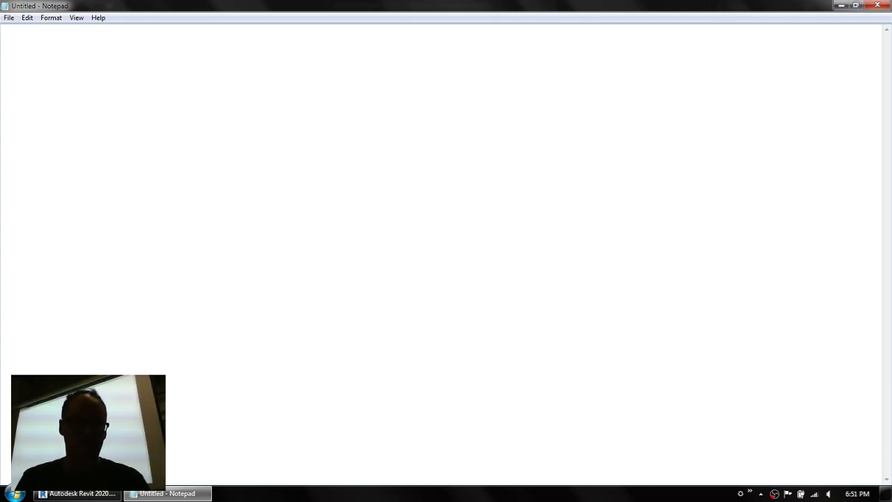
- Switch back to Revit and open the project units settings
{"action": "left_click", "coordinate": [111, 493]}
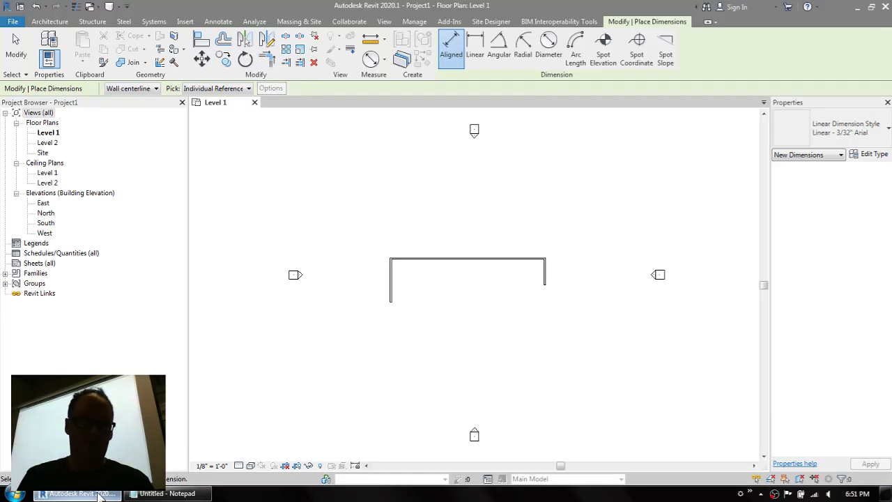
{"action": "left_click", "coordinate": [418, 22]}
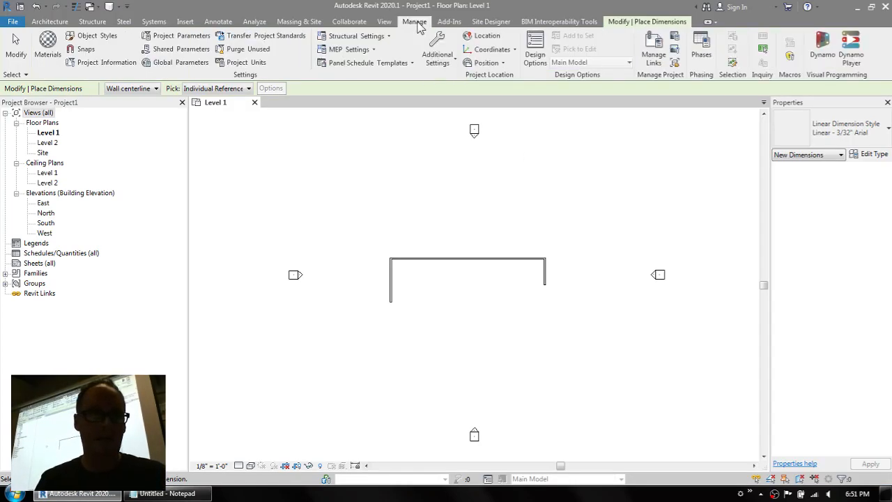
{"action": "left_click", "coordinate": [248, 63]}
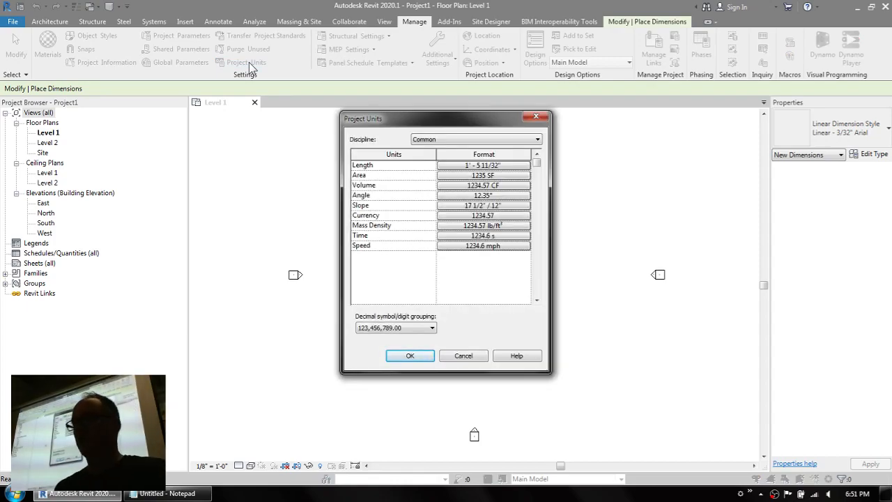
- Set the rounding of the project's length format to the nearest 1/2"
{"action": "left_click", "coordinate": [458, 166]}
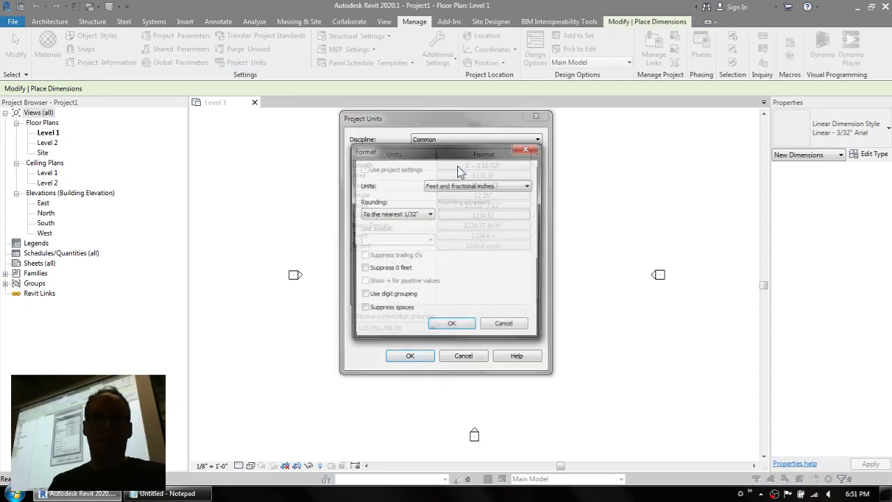
{"action": "left_click", "coordinate": [416, 216]}
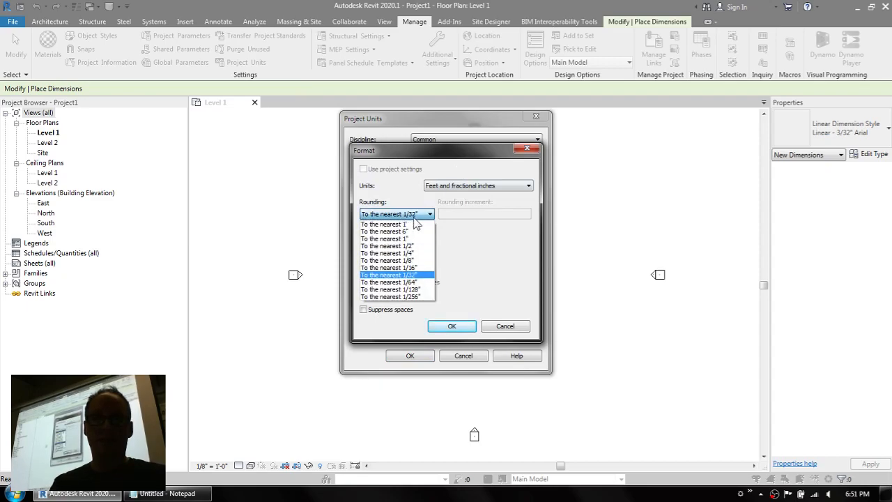
{"action": "left_click", "coordinate": [413, 246]}
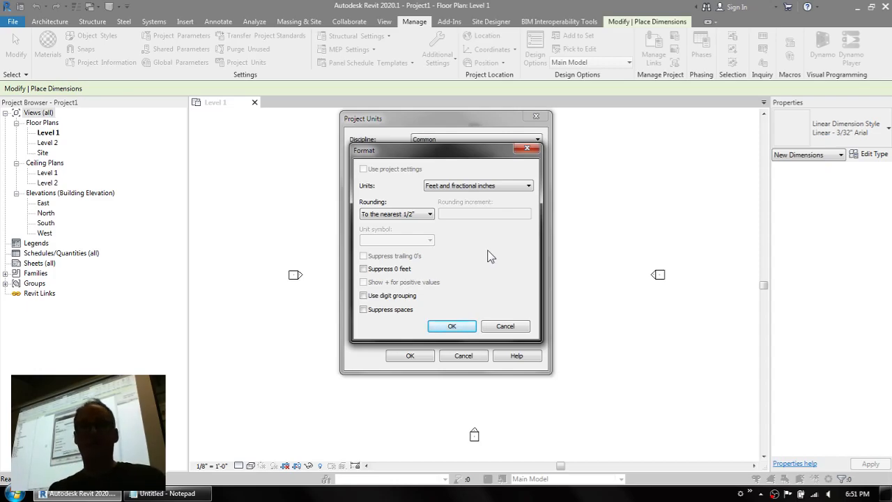
{"action": "left_click", "coordinate": [453, 325]}
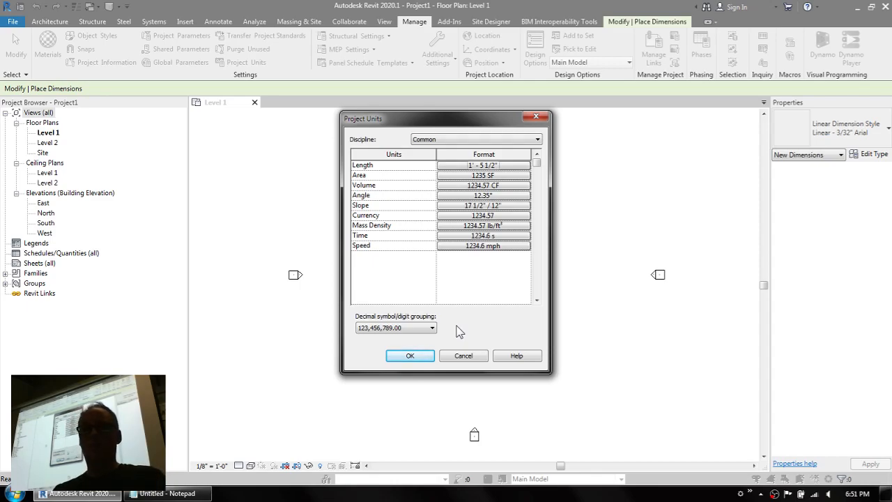
- Set the project length rounding to the nearest 1/256" and apply the project units
{"action": "left_click", "coordinate": [460, 165]}
{"action": "left_click", "coordinate": [393, 214]}
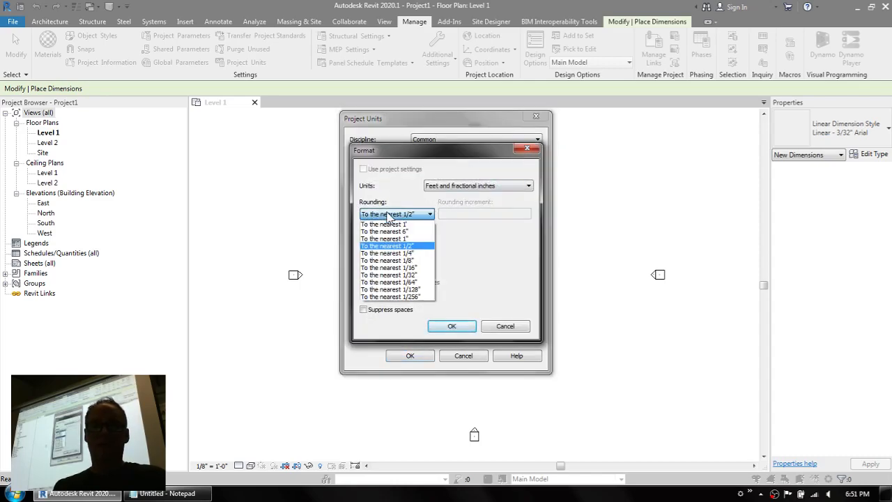
{"action": "left_click", "coordinate": [408, 297]}
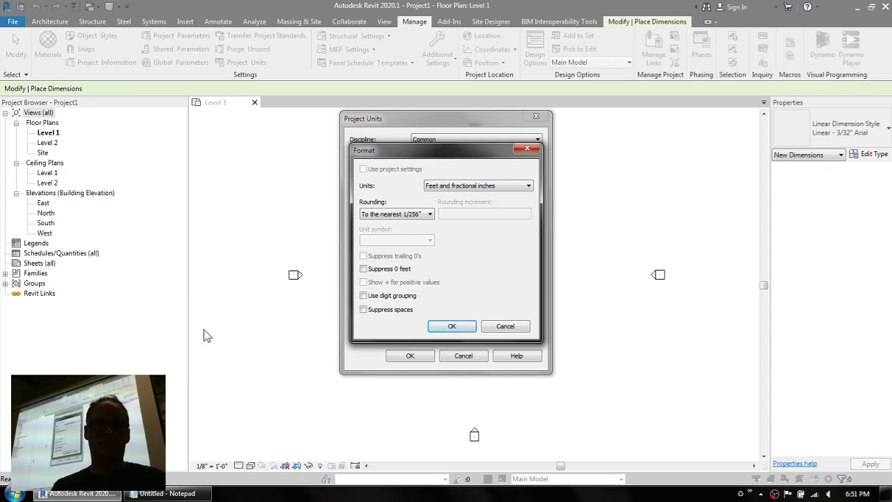
{"action": "left_click", "coordinate": [451, 327]}
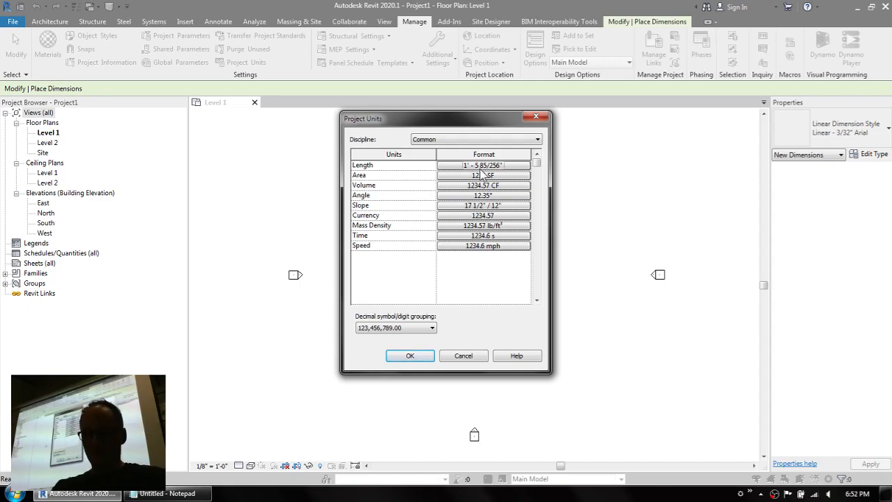
{"action": "left_click", "coordinate": [410, 355]}
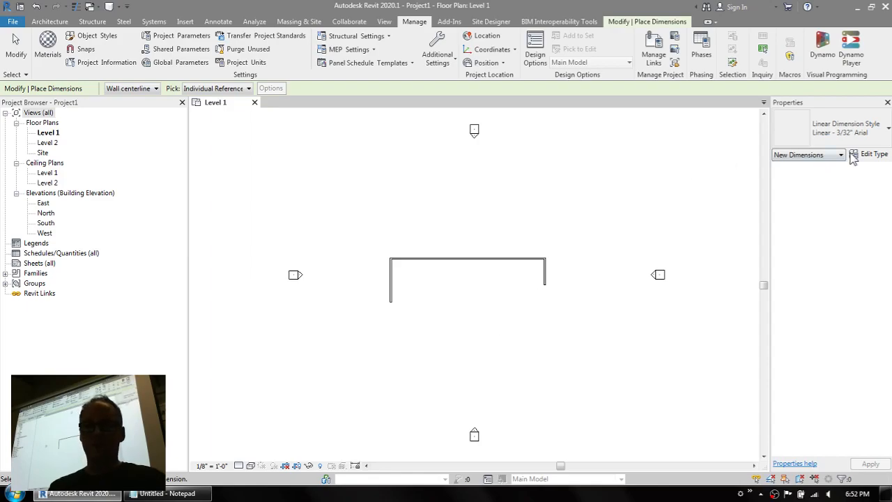
- Choose the Arc Length - 3/32" Arial dimension style and open its type properties at the text parameters
{"action": "left_click", "coordinate": [866, 134]}
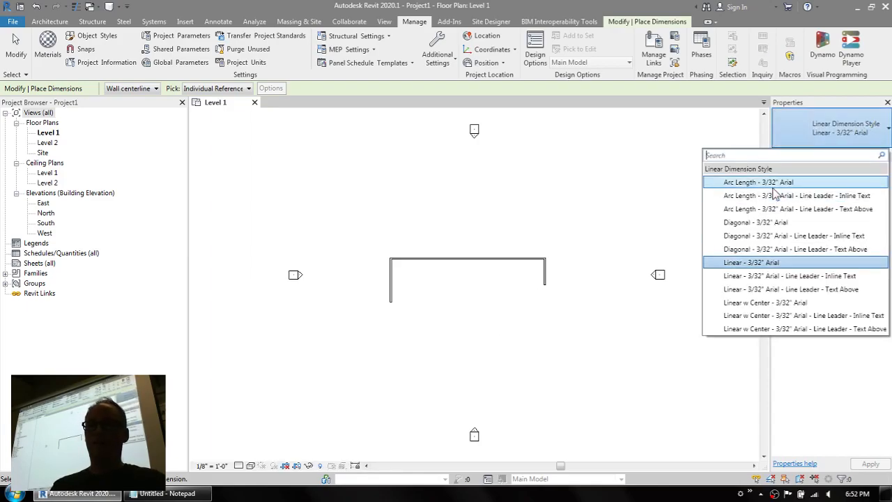
{"action": "left_click", "coordinate": [776, 183]}
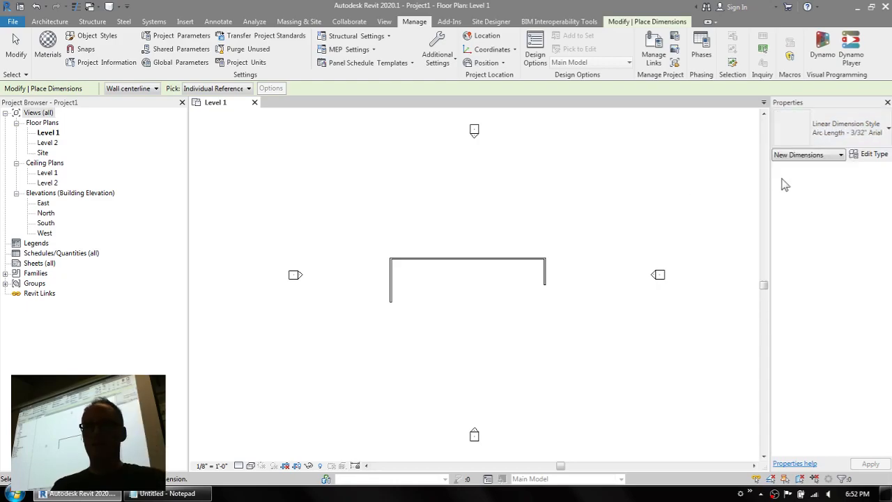
{"action": "left_click", "coordinate": [874, 154]}
{"action": "left_click_drag", "start_coordinate": [750, 182], "coordinate": [756, 280]}
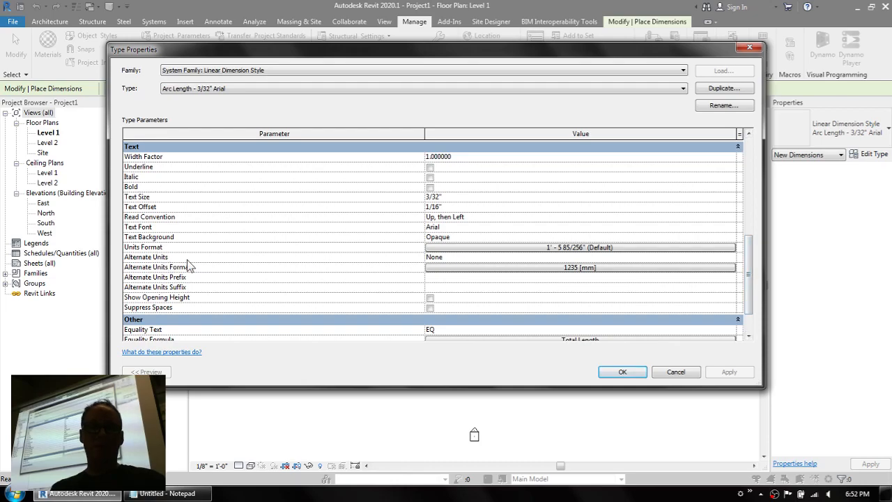
- Override the project settings in this style's units format with rounding to the nearest 1/8", suppressing 0 feet and spaces
{"action": "left_click", "coordinate": [430, 248]}
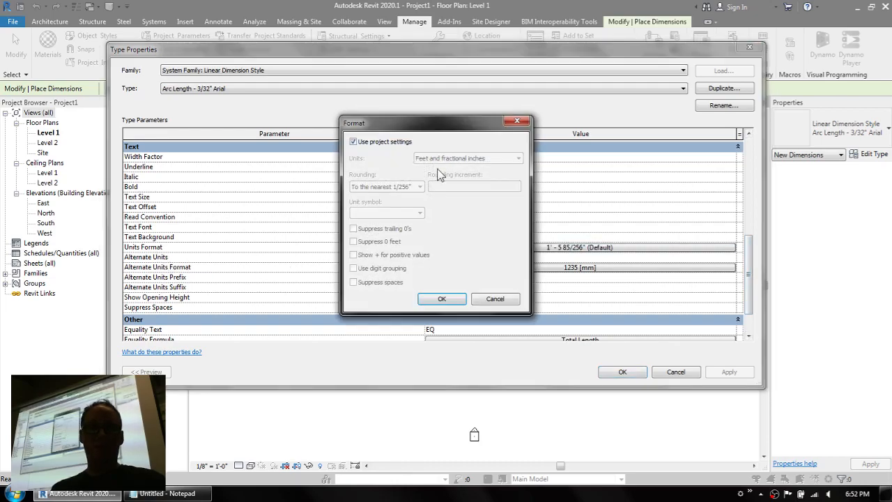
{"action": "left_click_drag", "start_coordinate": [411, 130], "coordinate": [465, 125]}
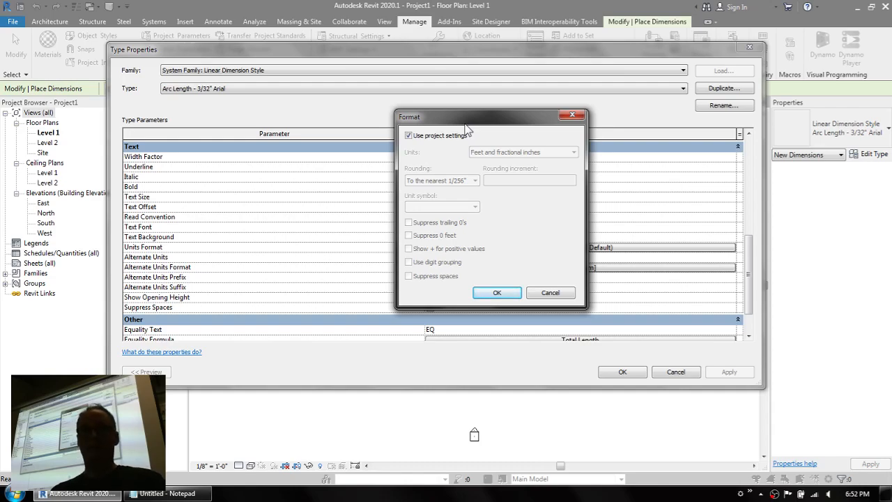
{"action": "left_click", "coordinate": [417, 136]}
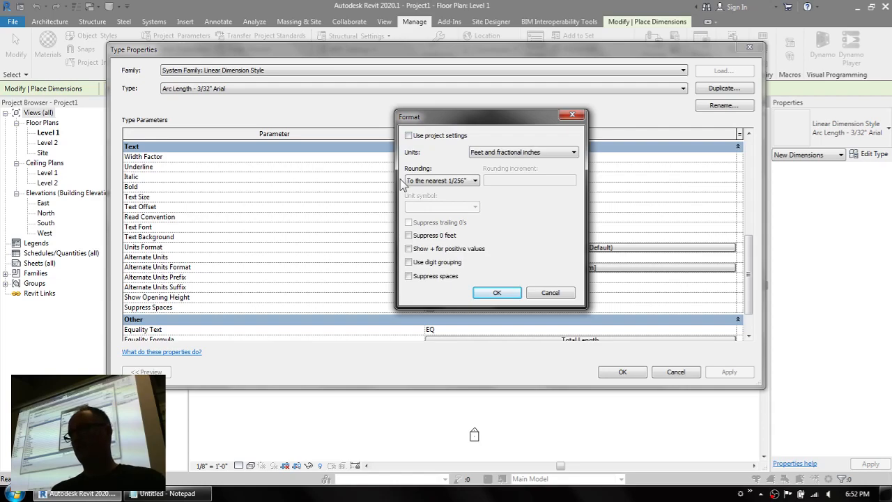
{"action": "left_click", "coordinate": [439, 183]}
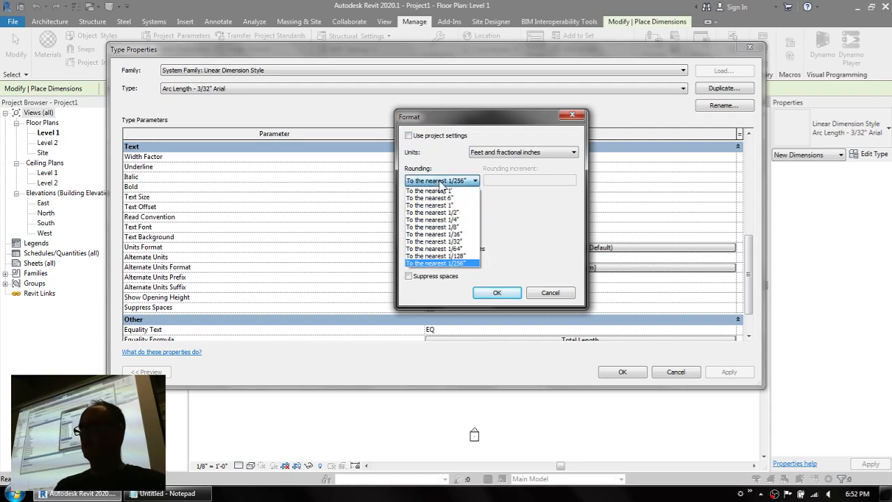
{"action": "left_click", "coordinate": [445, 227]}
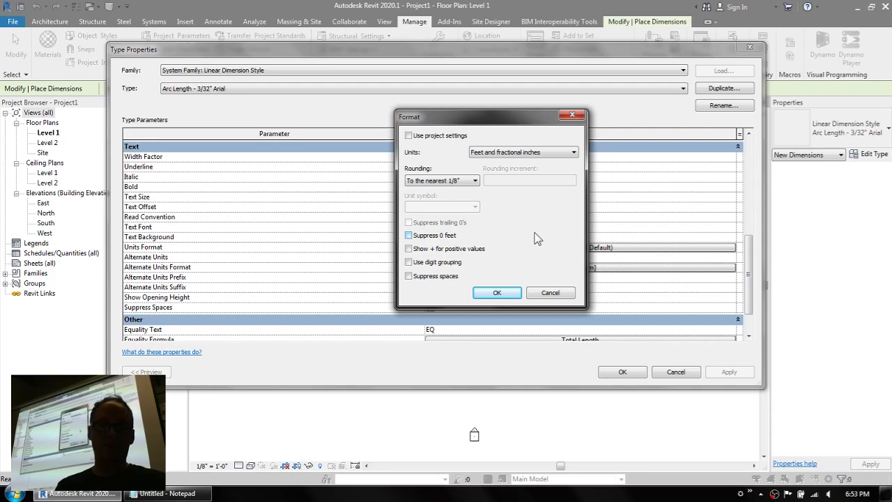
{"action": "left_click", "coordinate": [418, 237]}
{"action": "left_click", "coordinate": [408, 276]}
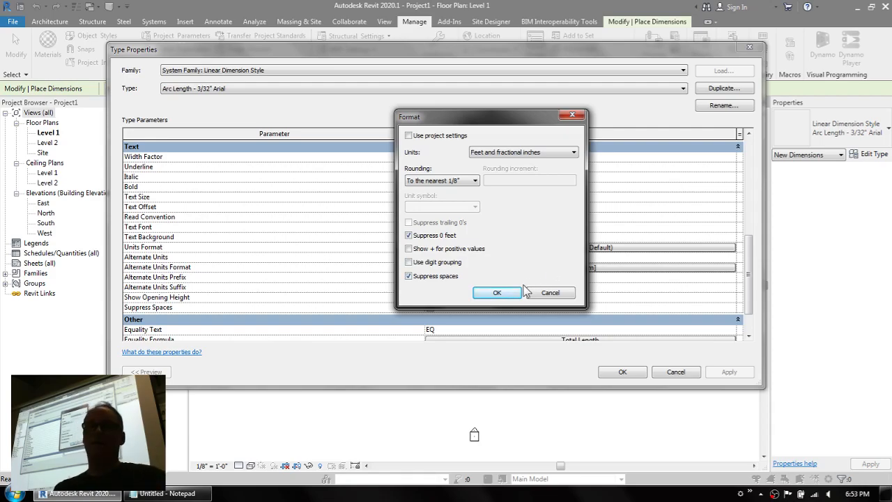
{"action": "left_click", "coordinate": [498, 293]}
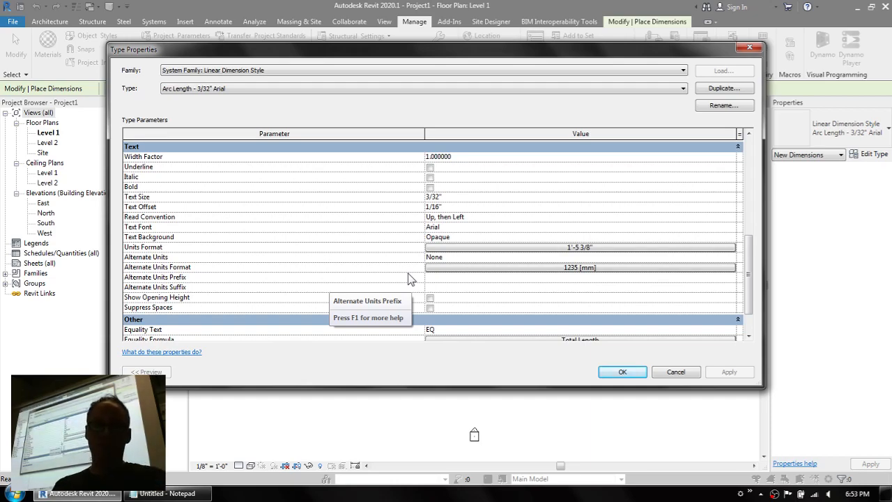
- Rename the type Linear - 3/32" Arial - Line Leader - Inline Text as Linear - 3/32" Arial - Precise
{"action": "left_click", "coordinate": [531, 91]}
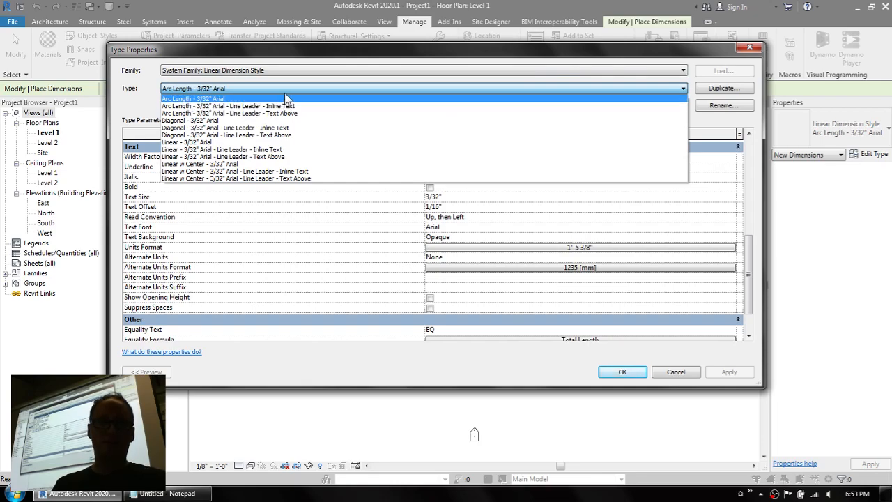
{"action": "left_click", "coordinate": [251, 150]}
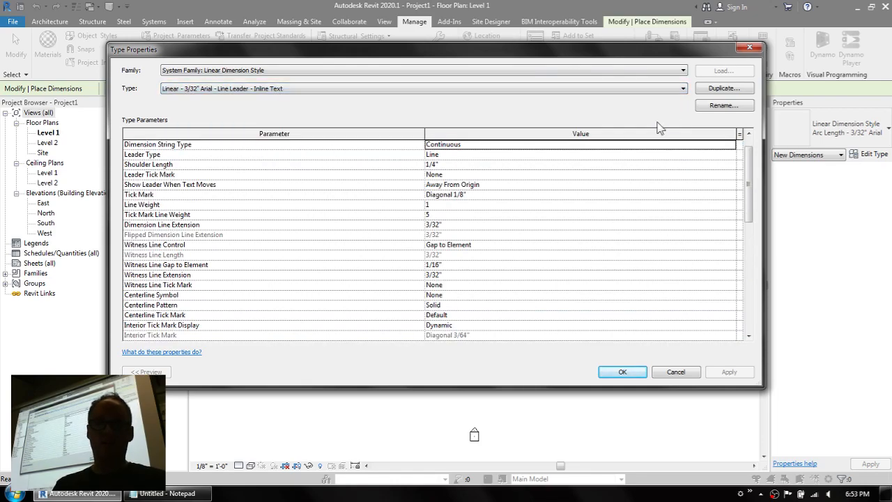
{"action": "left_click", "coordinate": [697, 108]}
{"action": "left_click_drag", "start_coordinate": [446, 219], "coordinate": [537, 214]}
{"action": "type", "text": "Precise"}
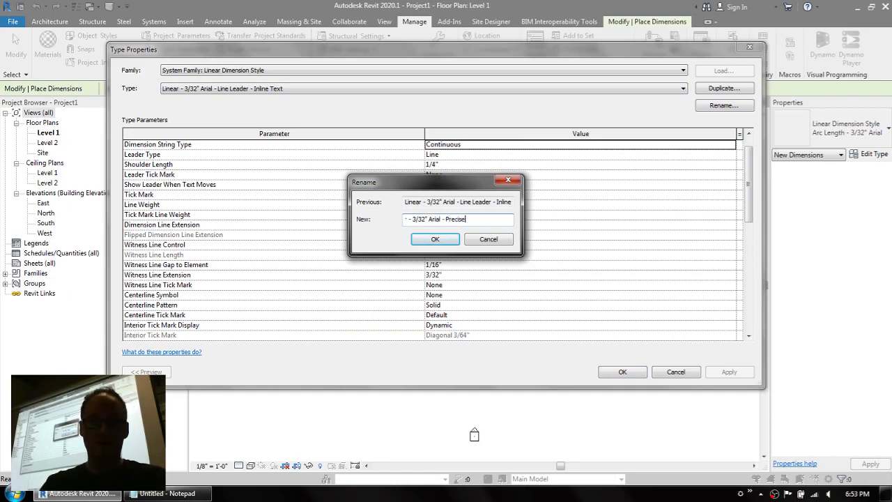
{"action": "key", "text": "Return"}
{"action": "left_click", "coordinate": [198, 90]}
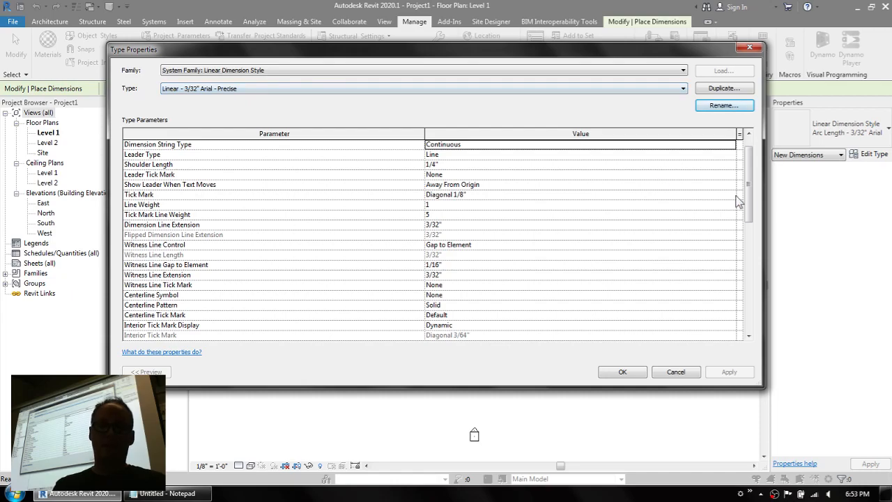
- Detach the Precise type's units format from the project settings, and suppress 0 feet and spaces
{"action": "left_click_drag", "start_coordinate": [749, 179], "coordinate": [769, 280]}
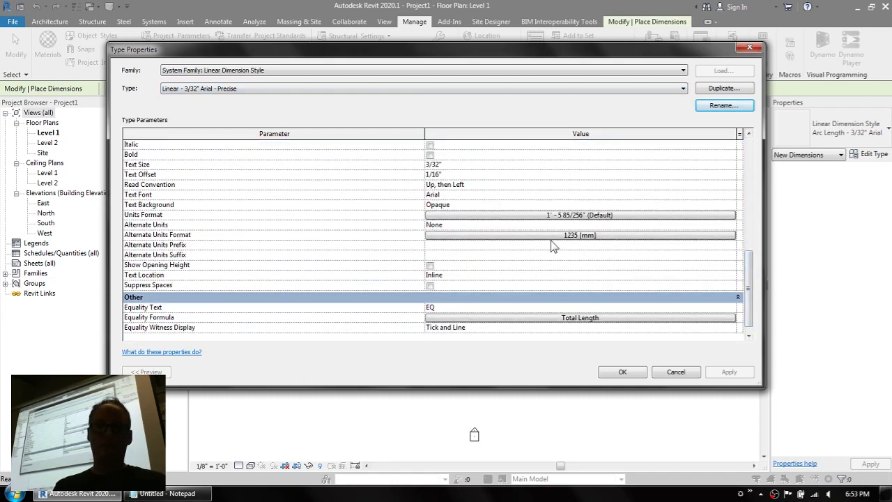
{"action": "left_click", "coordinate": [537, 216]}
{"action": "left_click", "coordinate": [411, 136]}
{"action": "left_click", "coordinate": [409, 235]}
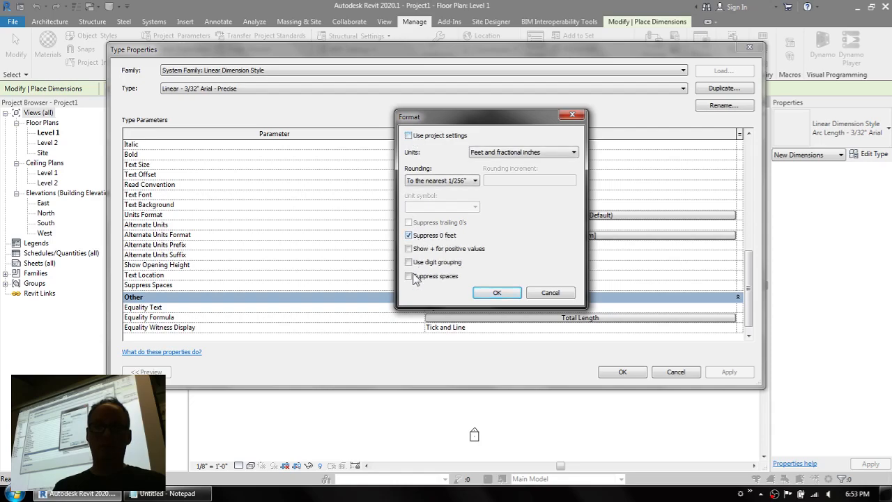
{"action": "left_click", "coordinate": [409, 276]}
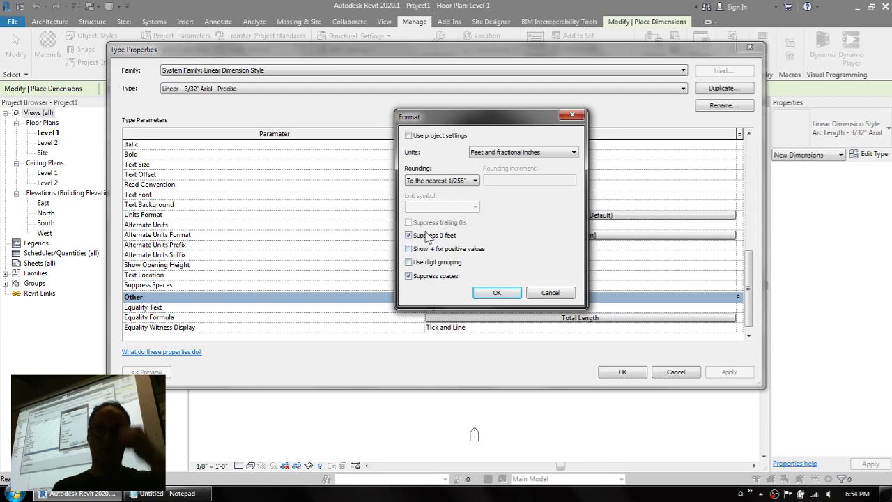
{"action": "left_click", "coordinate": [496, 293]}
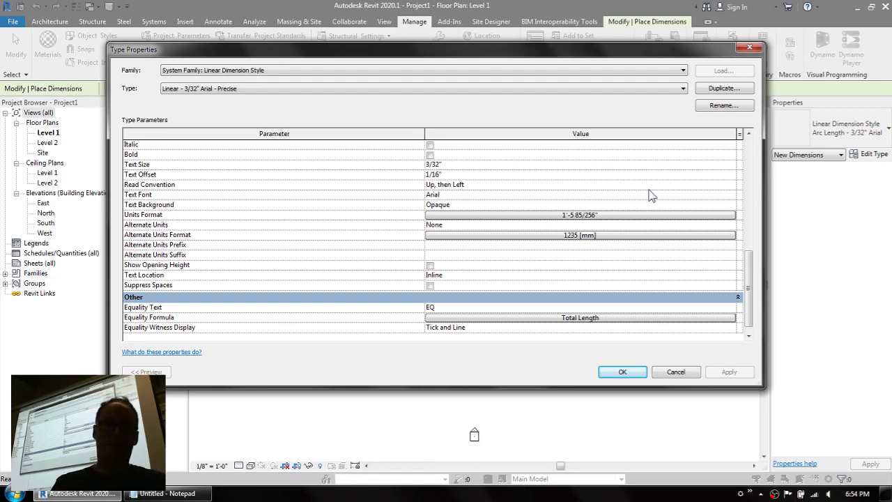
- Set the Precise dimension type's color to Red and apply the type properties
{"action": "left_click_drag", "start_coordinate": [751, 287], "coordinate": [751, 221]}
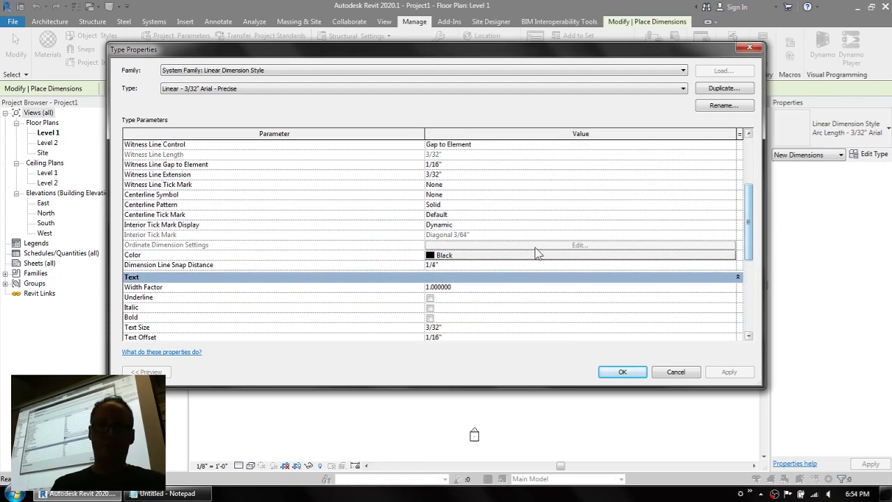
{"action": "left_click", "coordinate": [482, 258]}
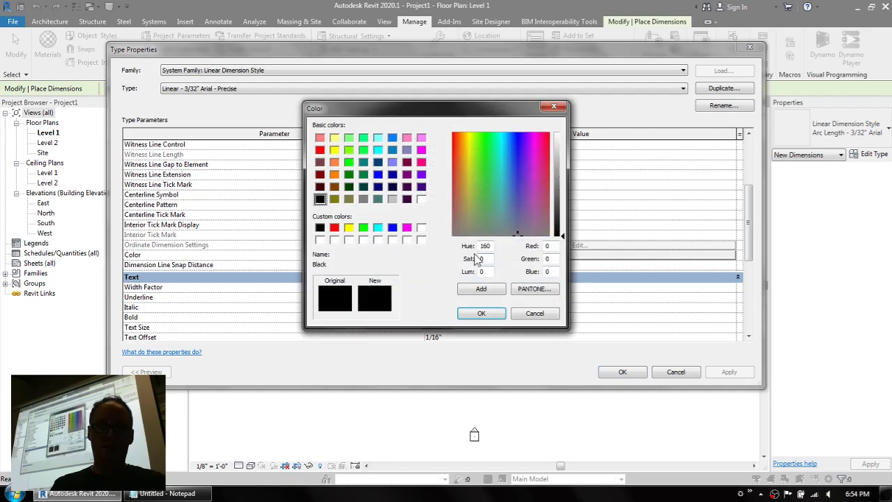
{"action": "left_click", "coordinate": [335, 230]}
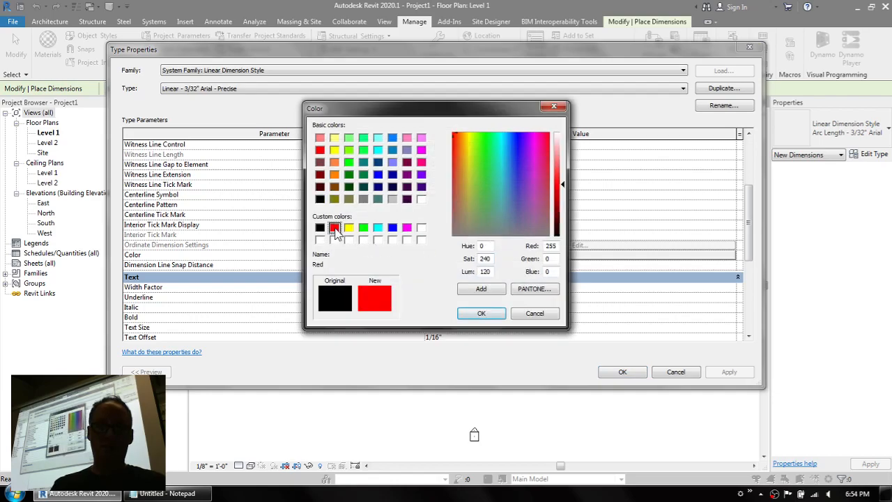
{"action": "left_click", "coordinate": [482, 313]}
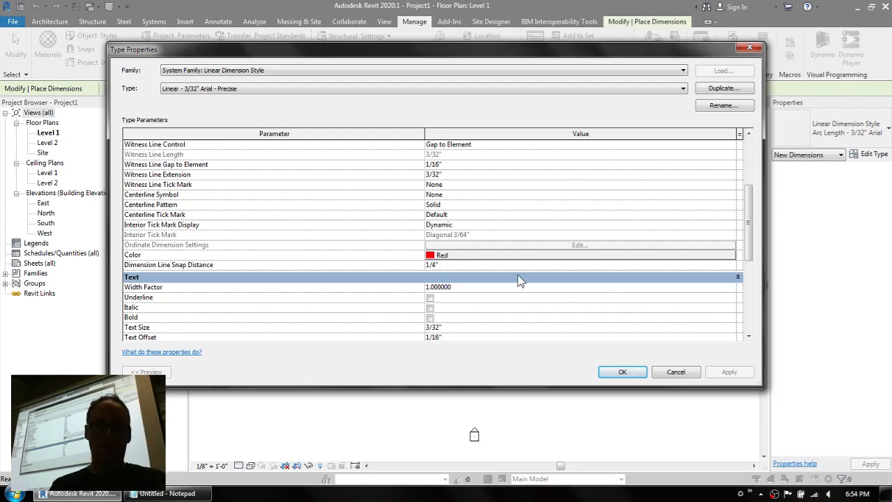
{"action": "left_click", "coordinate": [623, 372]}
- Place an aligned dimension between the west and east walls, with its line just north of the long wall
{"action": "scroll", "coordinate": [436, 283], "scroll_direction": "up", "scroll_amount": 2}
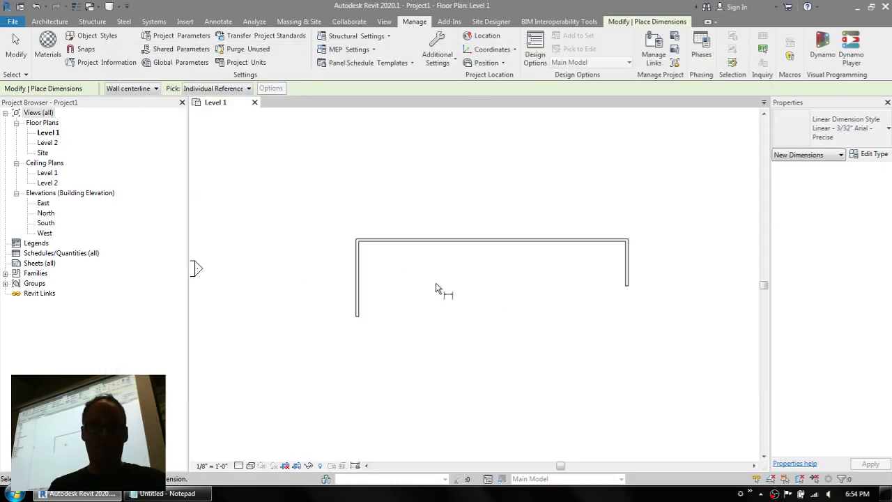
{"action": "left_click", "coordinate": [357, 286]}
{"action": "left_click", "coordinate": [627, 284]}
{"action": "scroll", "coordinate": [535, 222], "scroll_direction": "up", "scroll_amount": 1}
{"action": "scroll", "coordinate": [529, 223], "scroll_direction": "up", "scroll_amount": 1}
{"action": "left_click", "coordinate": [492, 225]}
{"action": "scroll", "coordinate": [482, 234], "scroll_direction": "up", "scroll_amount": 2}
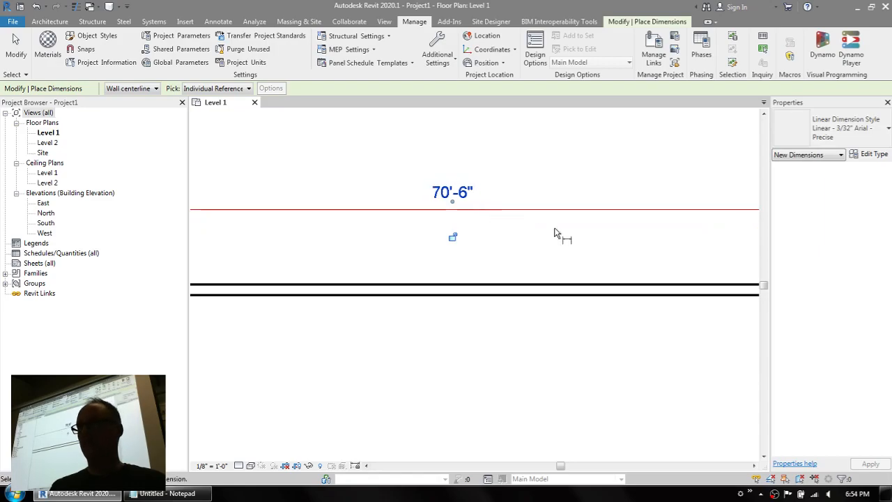
- Move the east wall 11/64" to the east and check the updated dimension text
{"action": "scroll", "coordinate": [556, 232], "scroll_direction": "down", "scroll_amount": 3}
{"action": "middle_click_drag", "start_coordinate": [594, 242], "coordinate": [496, 248]}
{"action": "key", "text": "Escape"}
{"action": "left_click", "coordinate": [647, 290]}
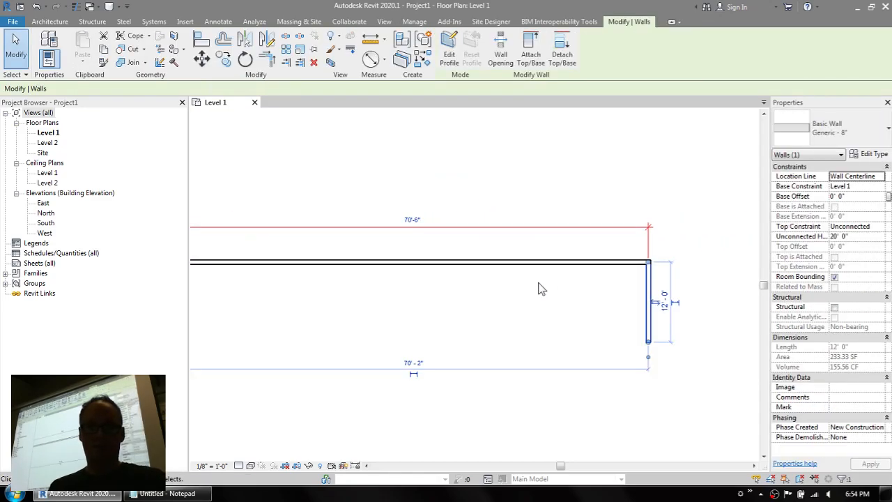
{"action": "key", "text": "m"}
{"action": "key", "text": "v"}
{"action": "left_click", "coordinate": [439, 307]}
{"action": "type", "text": "11"}
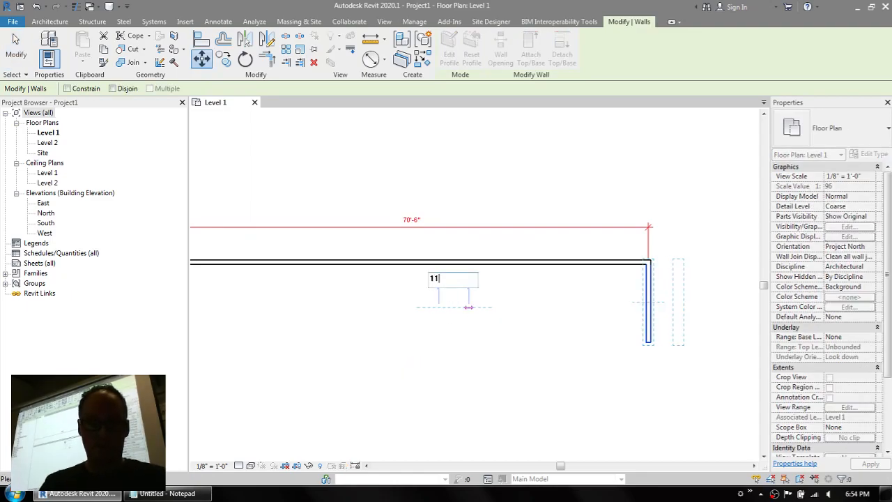
{"action": "type", "text": "/64\""}
{"action": "key", "text": "Return"}
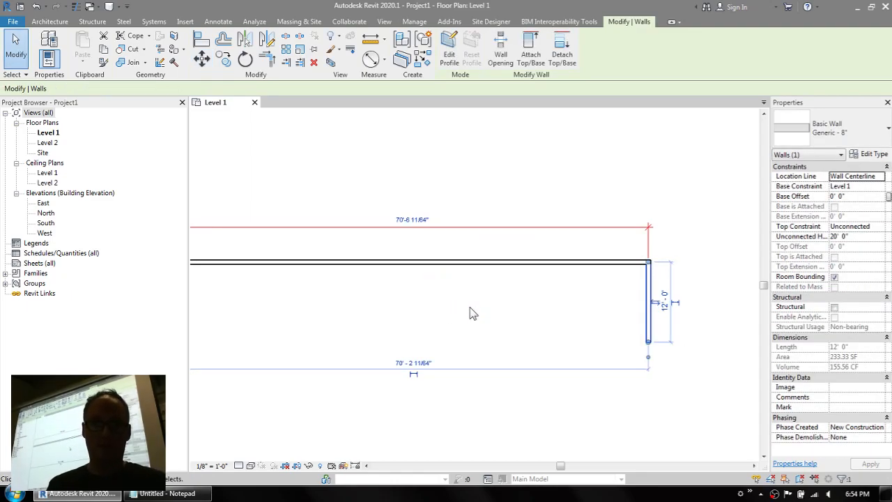
{"action": "key", "text": "Escape"}
{"action": "scroll", "coordinate": [425, 170], "scroll_direction": "up", "scroll_amount": 5}
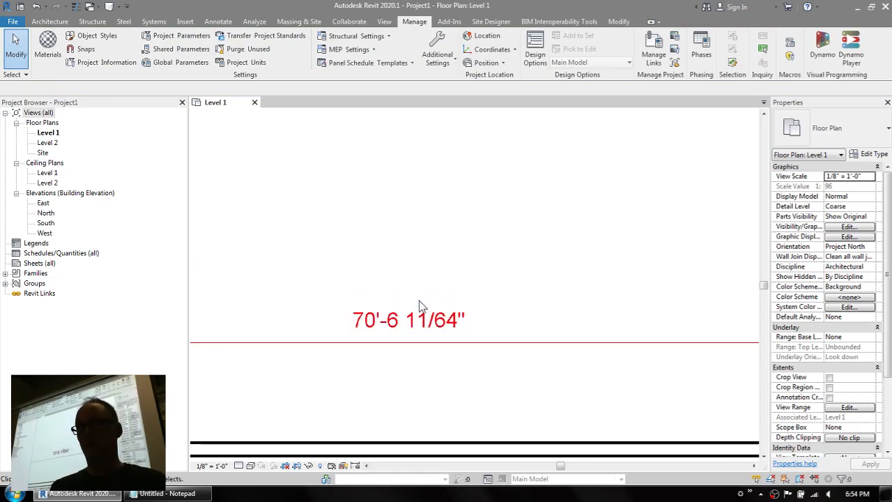
- Set the distance between the west and east walls to 70' 6" by repositioning the east wall
{"action": "scroll", "coordinate": [412, 287], "scroll_direction": "down", "scroll_amount": 6}
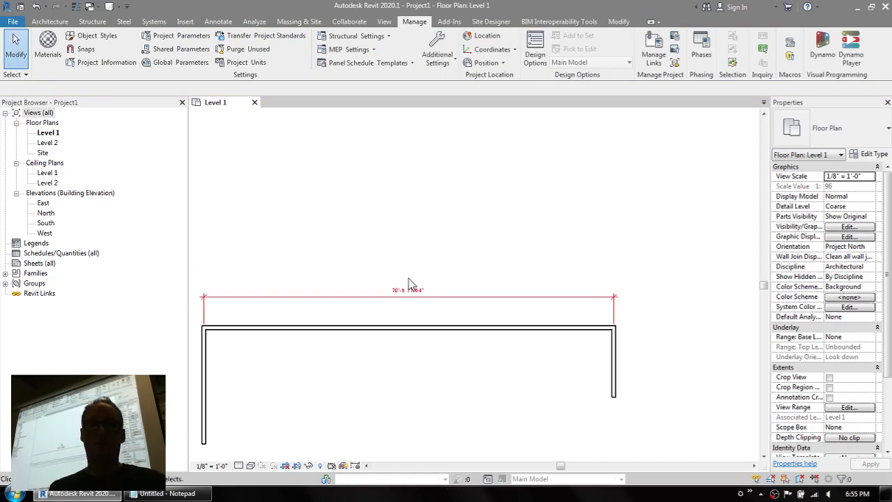
{"action": "left_click", "coordinate": [542, 335]}
{"action": "scroll", "coordinate": [416, 332], "scroll_direction": "up", "scroll_amount": 2}
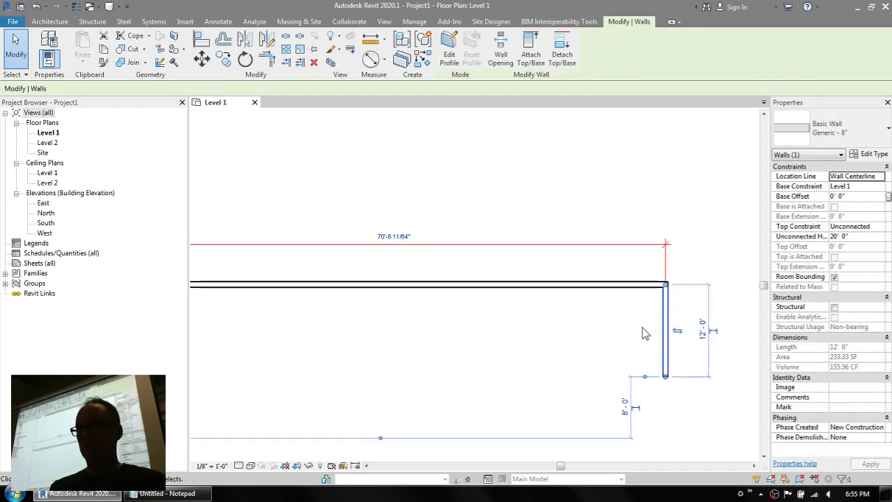
{"action": "left_click", "coordinate": [393, 236]}
{"action": "type", "text": "70"}
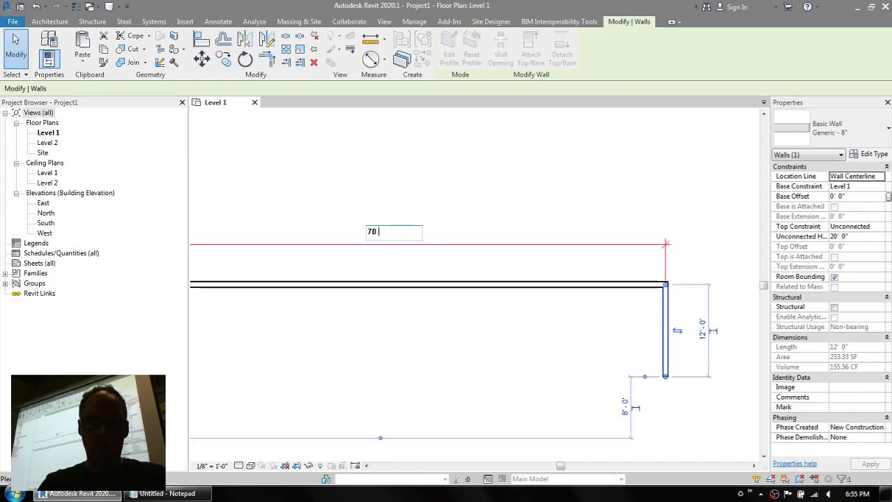
{"action": "type", "text": " 6"}
{"action": "key", "text": "Return"}
{"action": "left_click", "coordinate": [486, 187]}
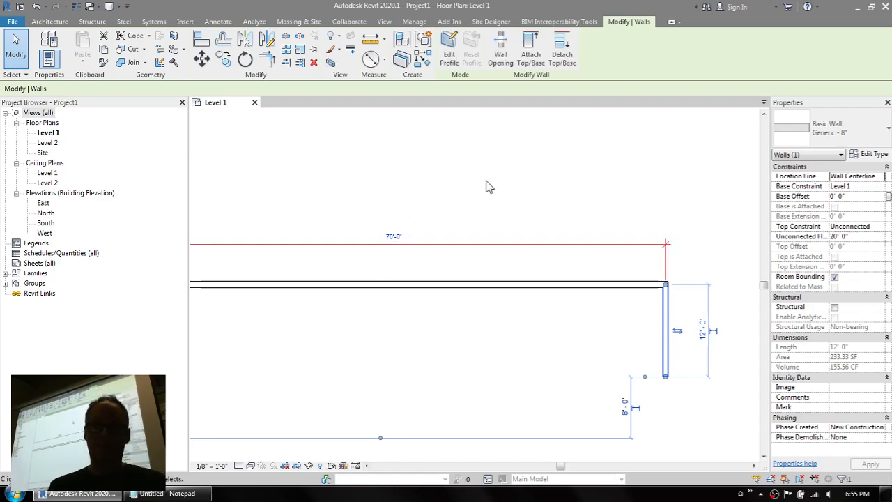
- Change the long wall's dimension to the Linear - 3/32" Arial type
{"action": "left_click", "coordinate": [458, 245]}
{"action": "left_click", "coordinate": [809, 132]}
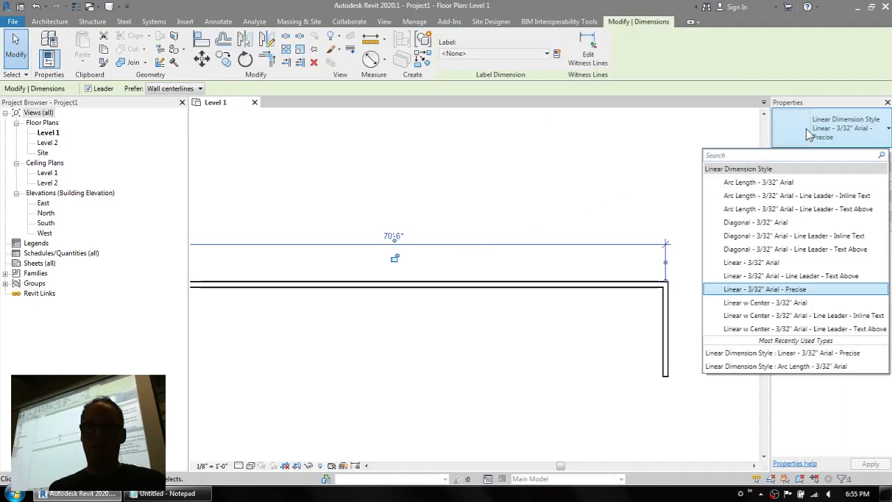
{"action": "left_click", "coordinate": [761, 269]}
{"action": "left_click", "coordinate": [513, 175]}
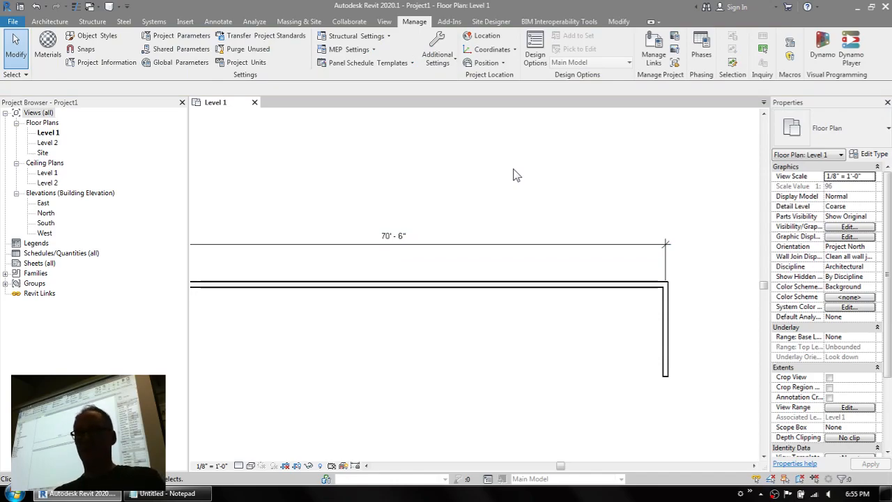
- Duplicate the dimension's type under the name Linear - 3/32" Arial 1 inch
{"action": "left_click", "coordinate": [492, 249]}
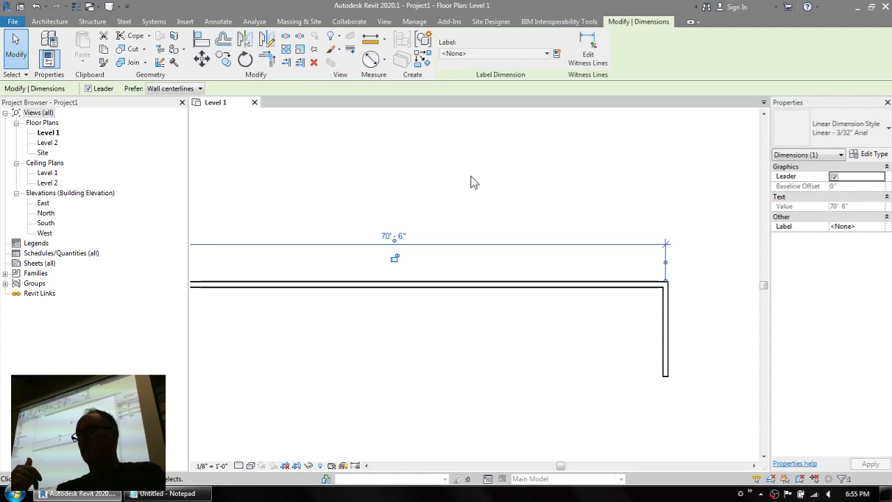
{"action": "left_click", "coordinate": [874, 155]}
{"action": "left_click", "coordinate": [722, 89]}
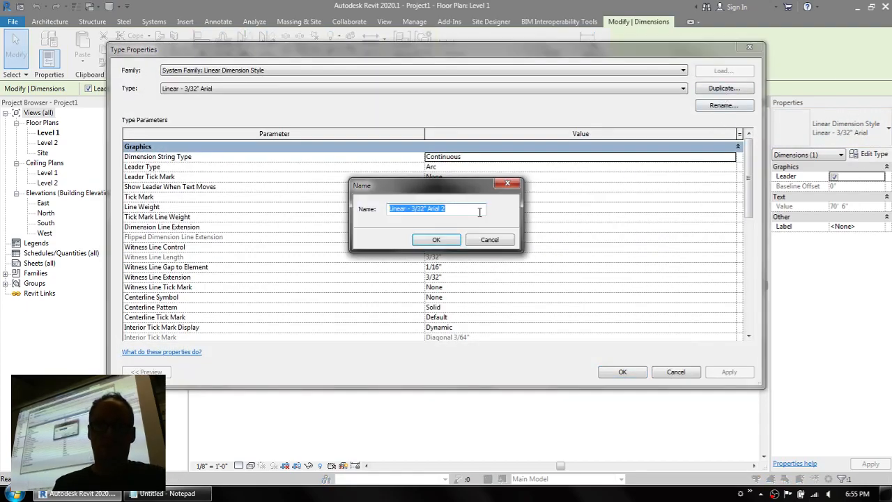
{"action": "left_click", "coordinate": [442, 209]}
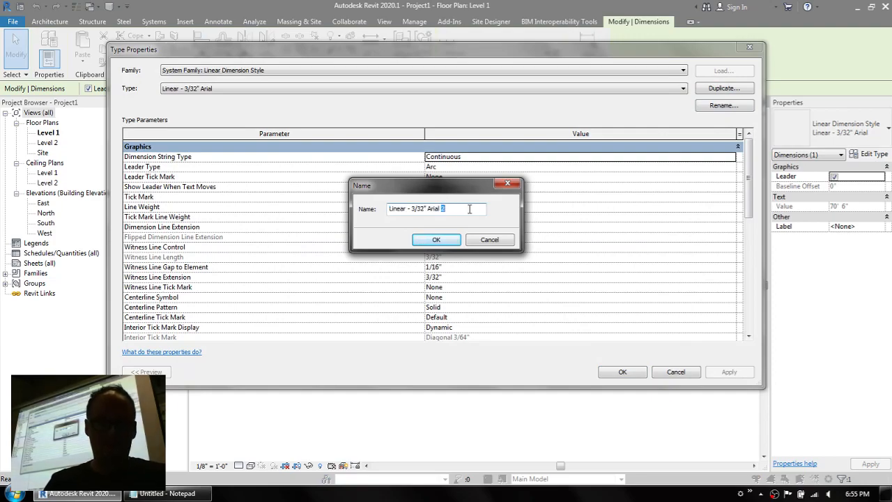
{"action": "type", "text": "1 inch"}
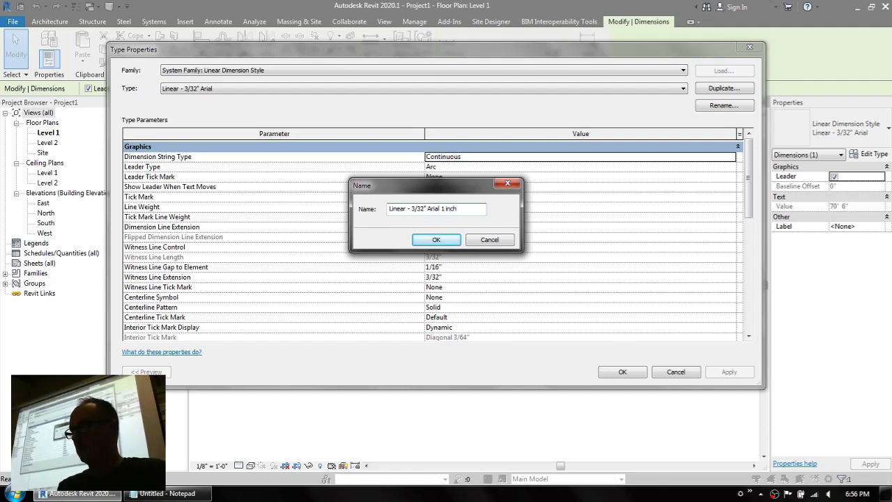
{"action": "left_click", "coordinate": [450, 239]}
- Detach the 1 inch type's units format from the project settings, round to the nearest 1", and suppress 0 feet and spaces
{"action": "left_click_drag", "start_coordinate": [751, 166], "coordinate": [758, 268]}
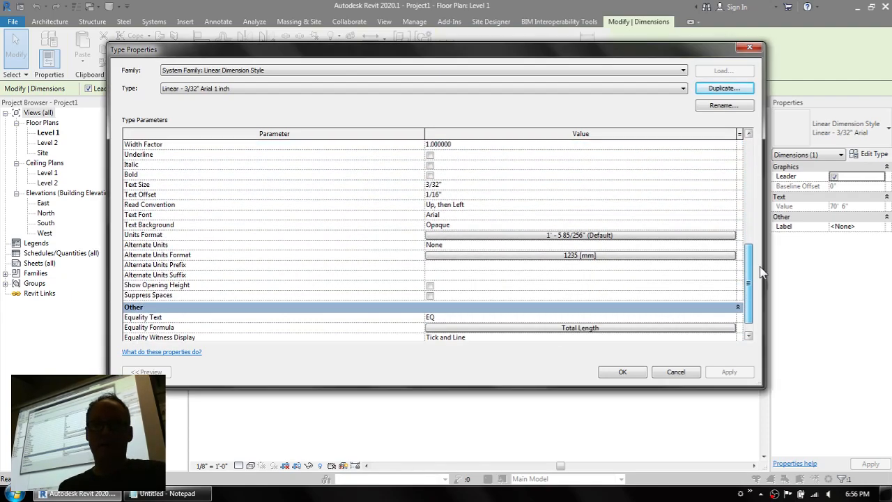
{"action": "left_click", "coordinate": [548, 237]}
{"action": "left_click", "coordinate": [409, 135]}
{"action": "left_click", "coordinate": [461, 183]}
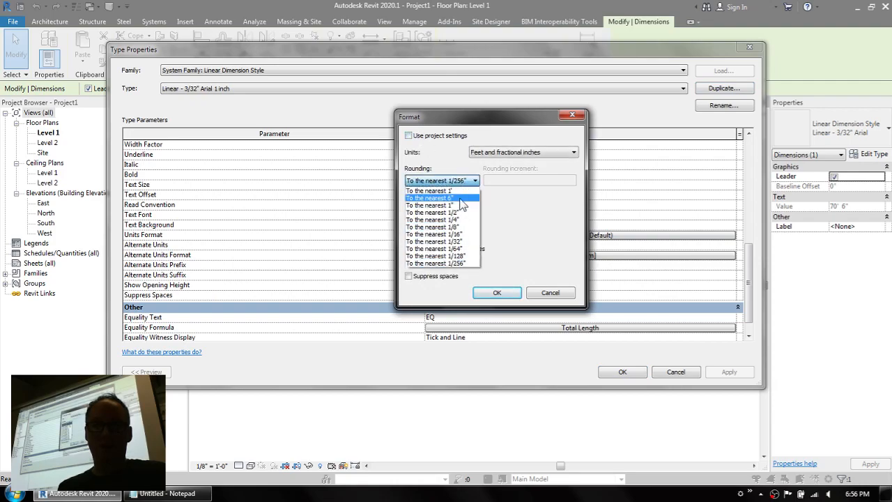
{"action": "left_click", "coordinate": [457, 190]}
{"action": "left_click", "coordinate": [435, 236]}
{"action": "left_click", "coordinate": [433, 277]}
{"action": "left_click", "coordinate": [497, 293]}
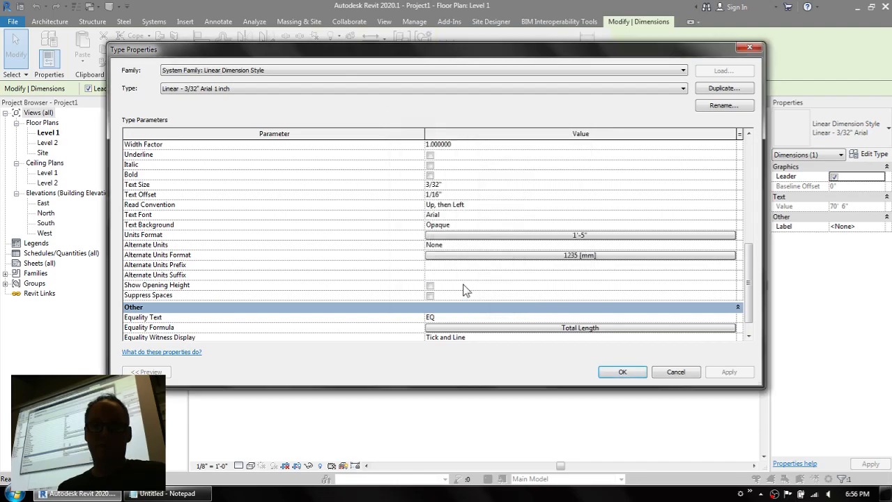
- Set the 1 inch dimension type's color to dark blue RGB 000-000-064 and apply the type properties
{"action": "left_click_drag", "start_coordinate": [747, 282], "coordinate": [747, 245]}
{"action": "left_click", "coordinate": [484, 195]}
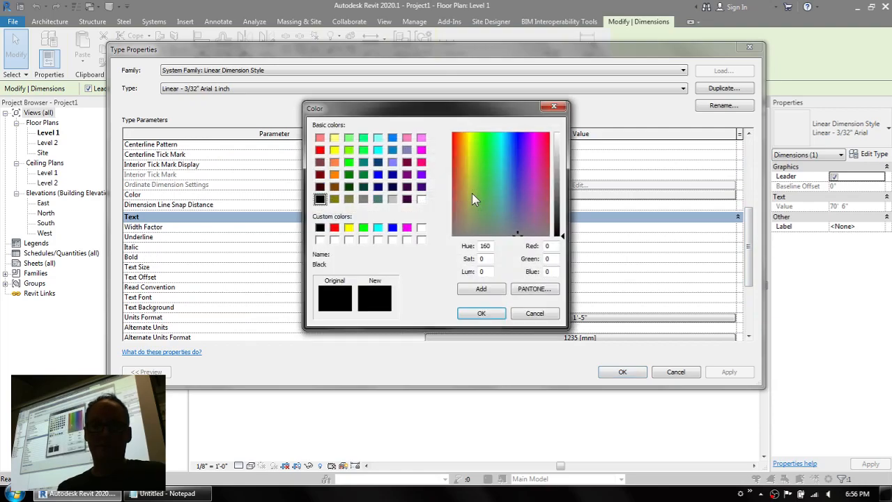
{"action": "left_click", "coordinate": [377, 186]}
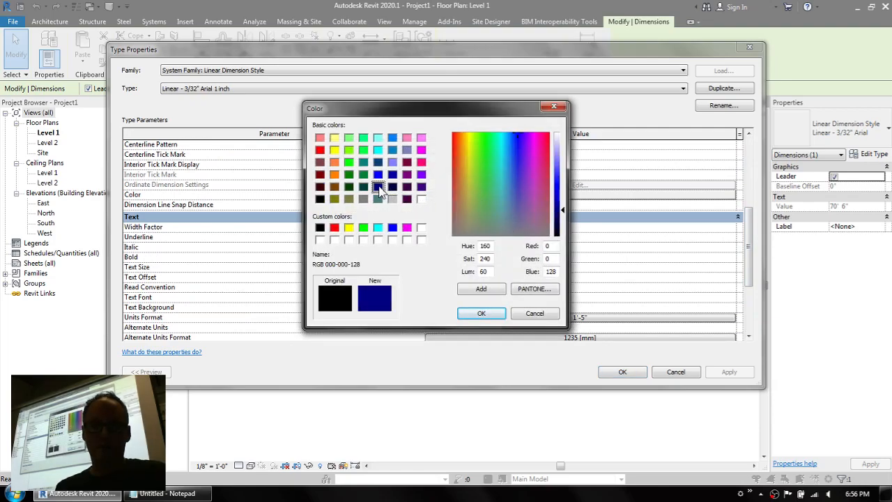
{"action": "left_click", "coordinate": [421, 187]}
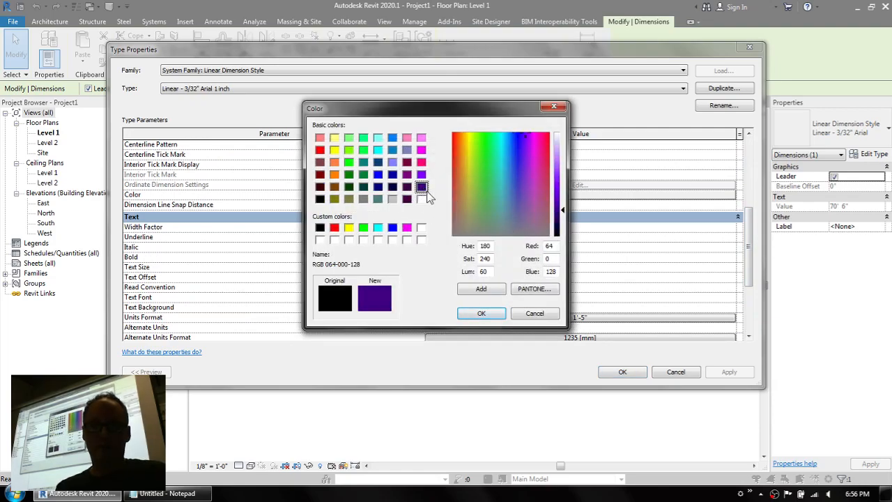
{"action": "left_click", "coordinate": [392, 174]}
{"action": "left_click", "coordinate": [392, 186]}
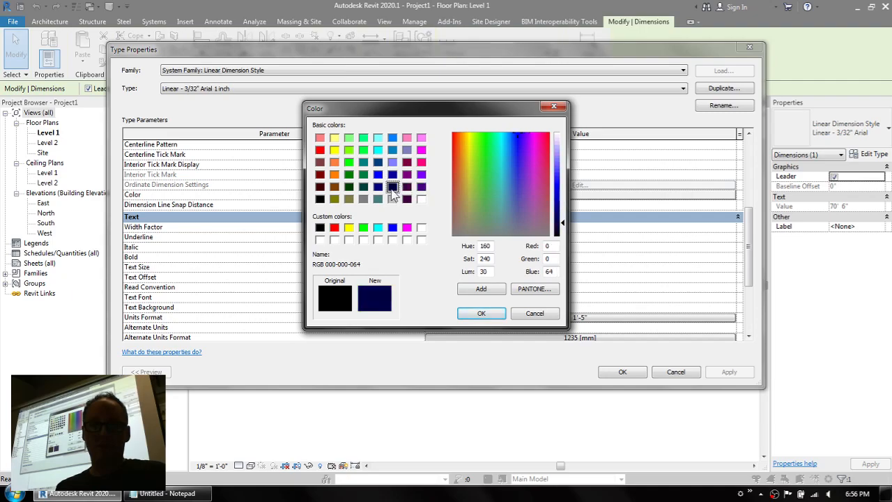
{"action": "left_click", "coordinate": [481, 313]}
{"action": "left_click", "coordinate": [626, 372]}
{"action": "left_click", "coordinate": [465, 319]}
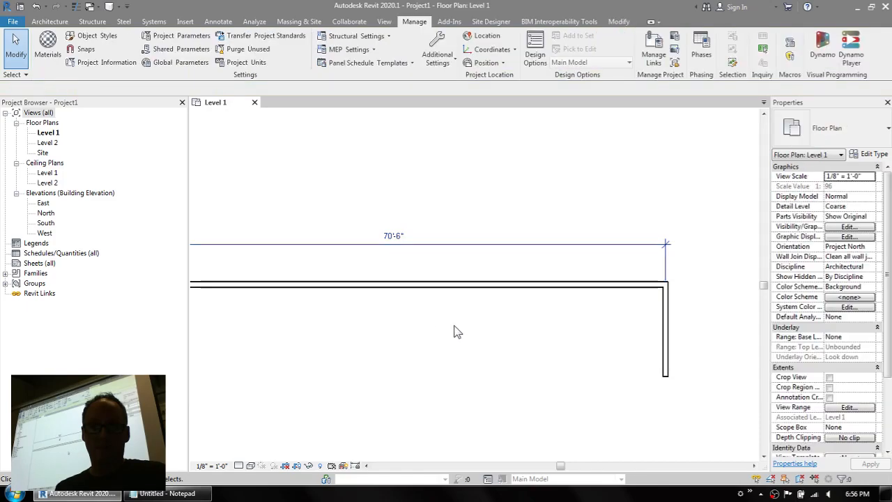
- Inspect the restyled dimension above the long wall and its assigned type
{"action": "middle_click_drag", "start_coordinate": [382, 287], "coordinate": [476, 293]}
{"action": "scroll", "coordinate": [486, 261], "scroll_direction": "up", "scroll_amount": 3}
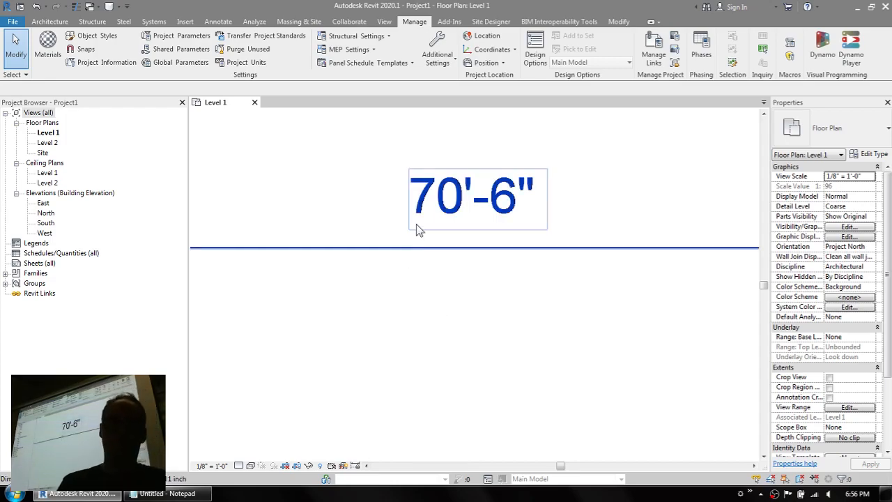
{"action": "left_click", "coordinate": [436, 206]}
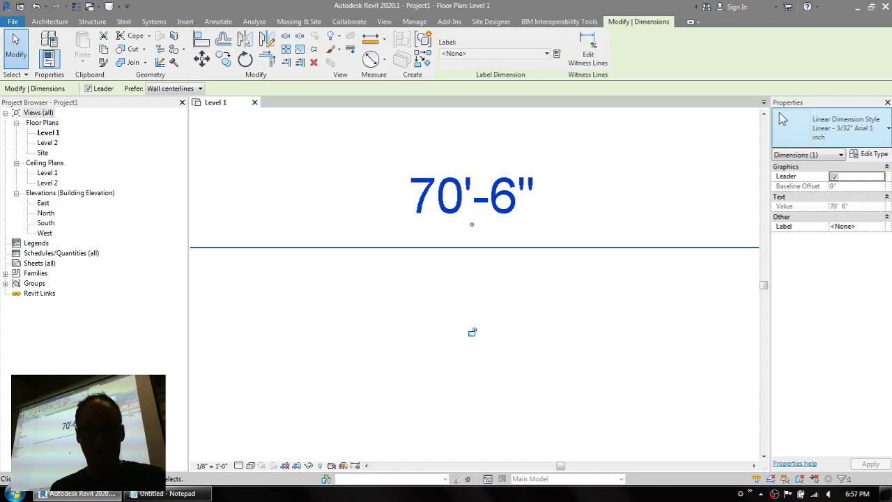
{"action": "left_click", "coordinate": [786, 125]}
{"action": "left_click", "coordinate": [421, 301]}
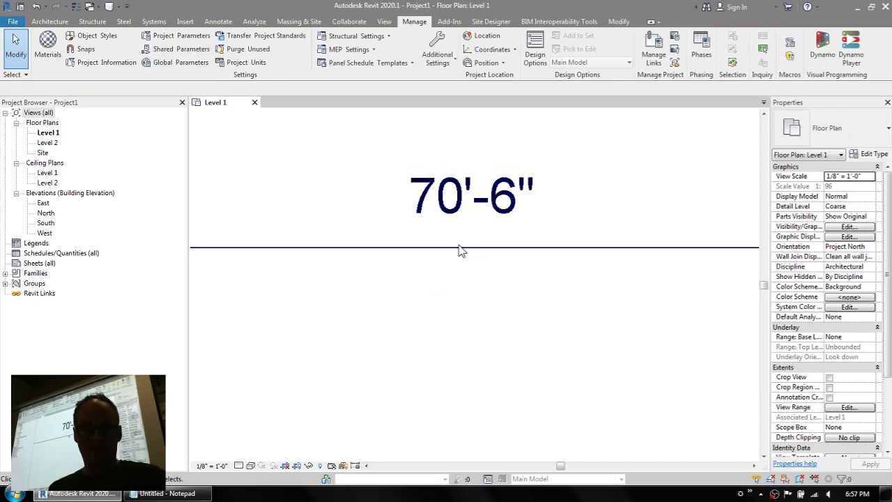
- Start an aligned dimension and review the linear dimension types available for it
{"action": "key", "text": "d"}
{"action": "key", "text": "i"}
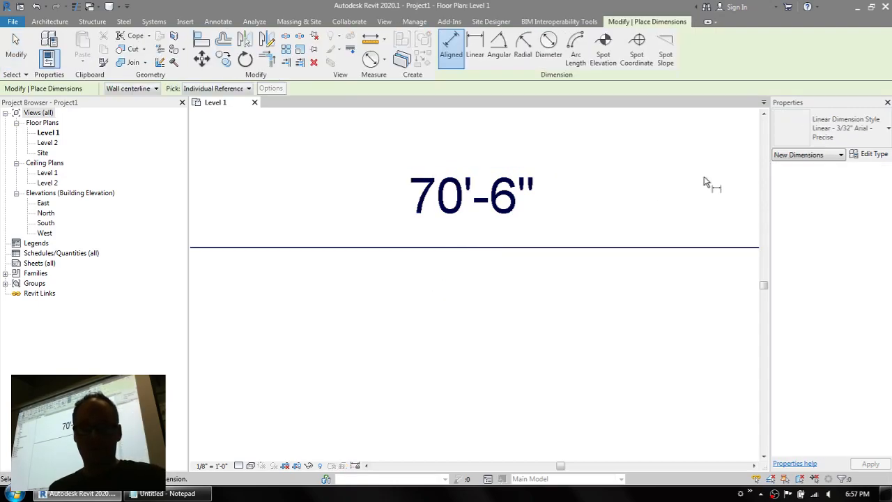
{"action": "left_click", "coordinate": [889, 126]}
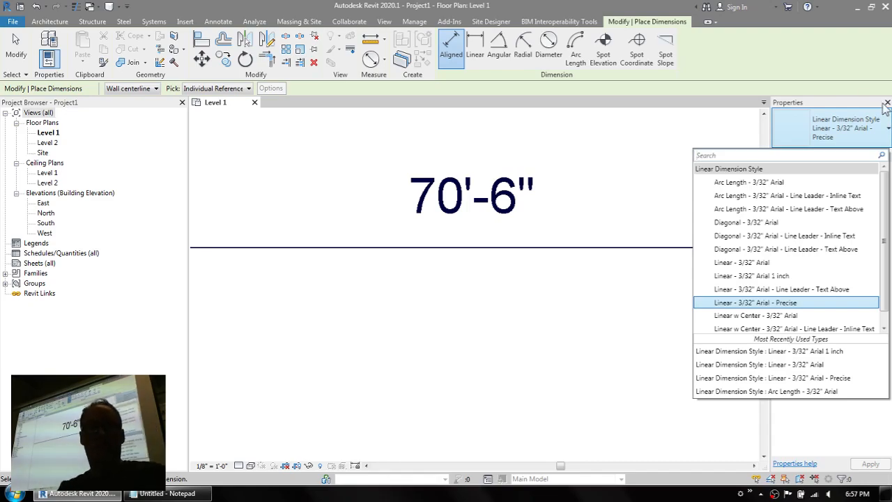
{"action": "left_click", "coordinate": [422, 113]}
- Start Purge Unused, look into the Curtain Wall Mullions category, and uncheck all items
{"action": "left_click", "coordinate": [413, 22]}
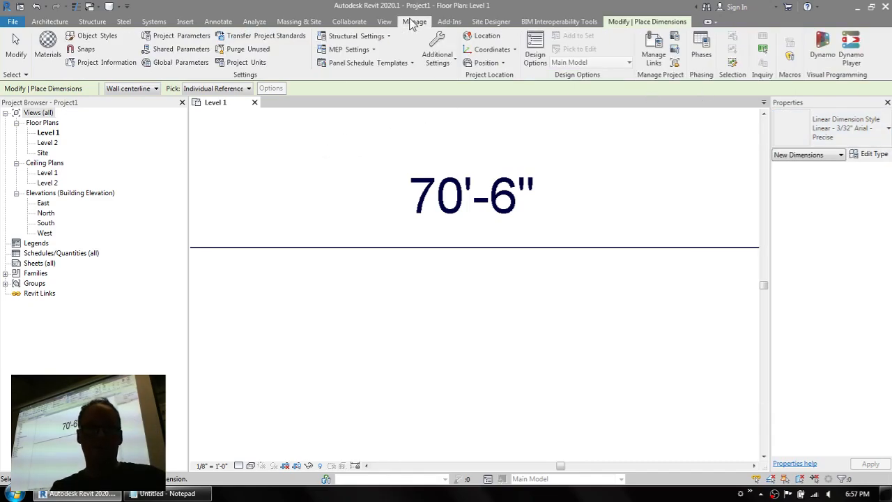
{"action": "left_click", "coordinate": [245, 50]}
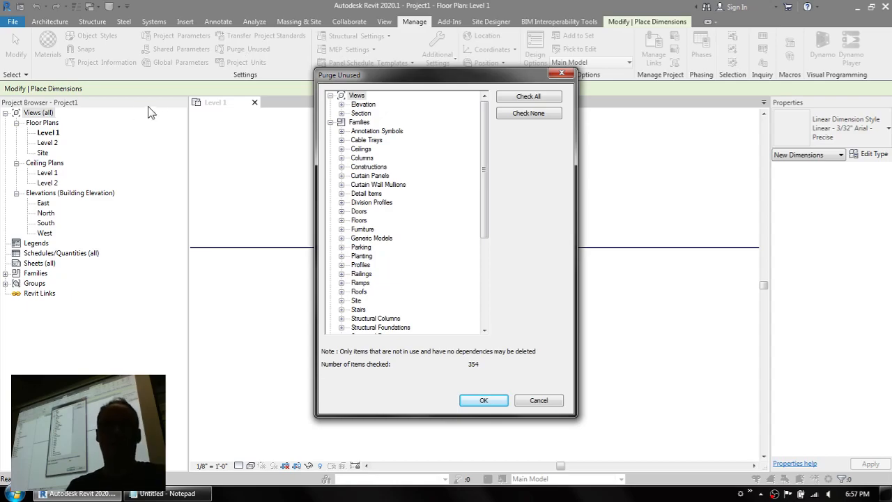
{"action": "left_click", "coordinate": [341, 185]}
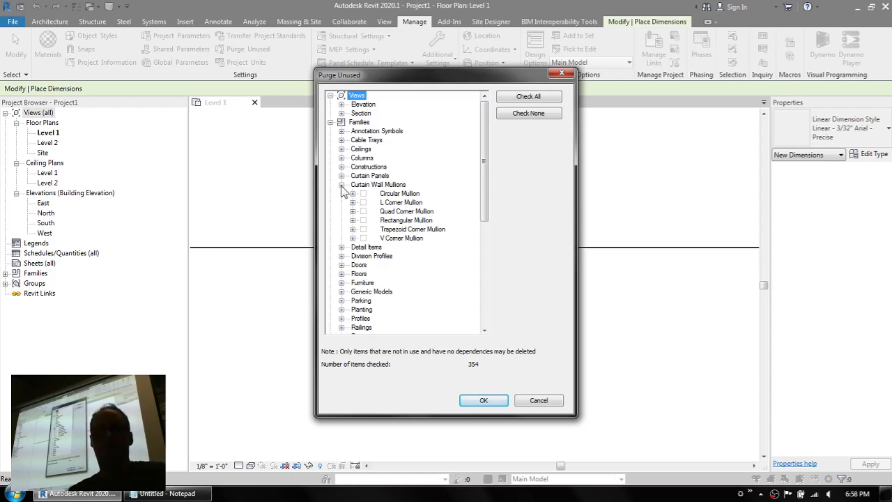
{"action": "left_click", "coordinate": [529, 116]}
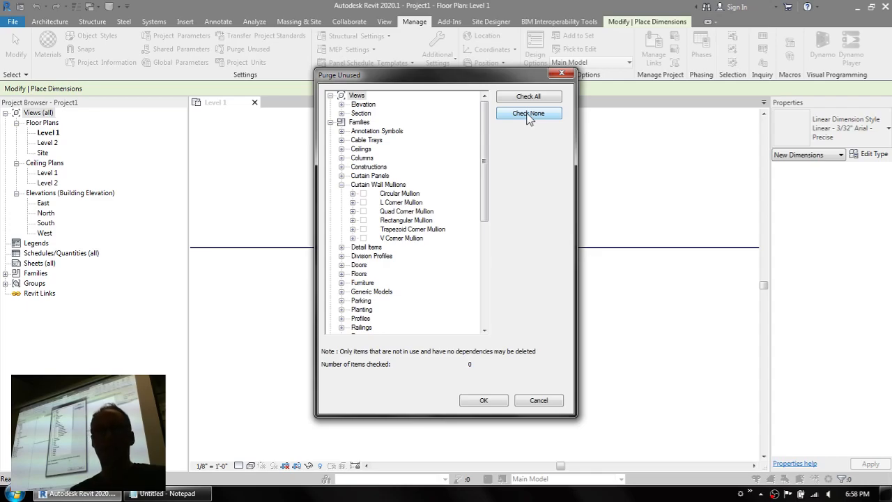
{"action": "left_click", "coordinate": [341, 184]}
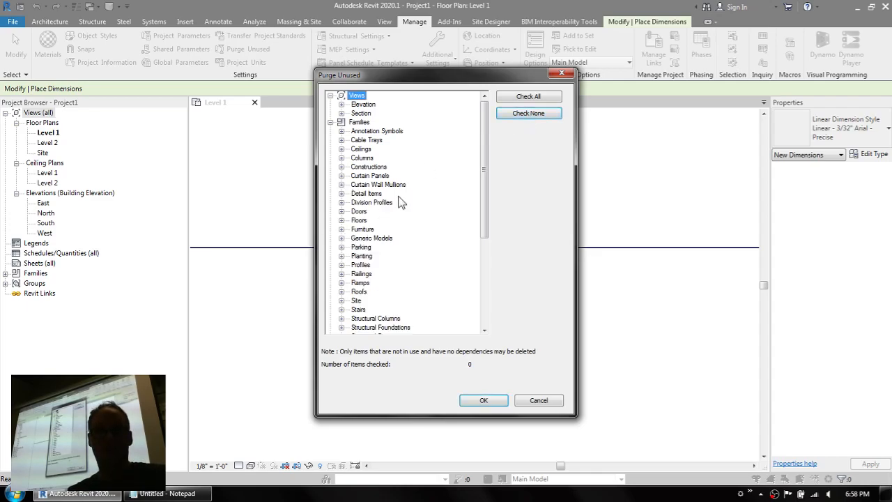
- Mark the Linear w Center line-leader types, Linear - 3/32" Arial - Precise and the Linear line-leader text-above type for purging
{"action": "left_click_drag", "start_coordinate": [486, 170], "coordinate": [491, 247]}
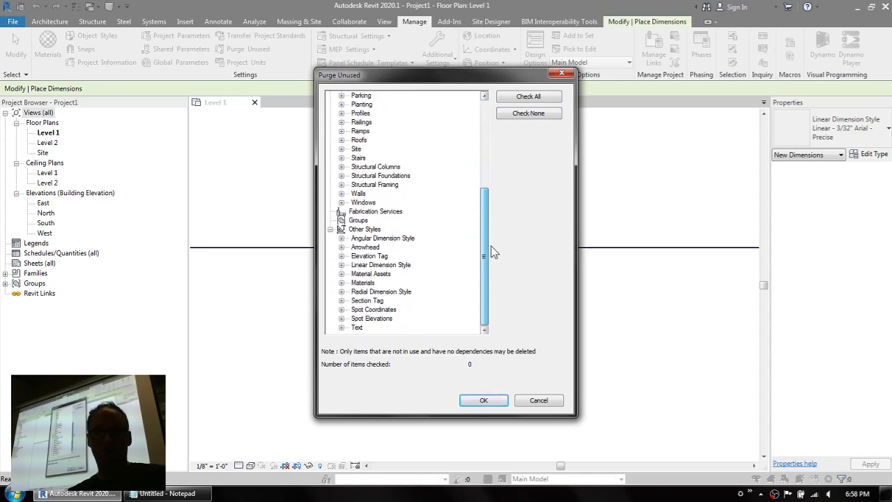
{"action": "left_click", "coordinate": [342, 266]}
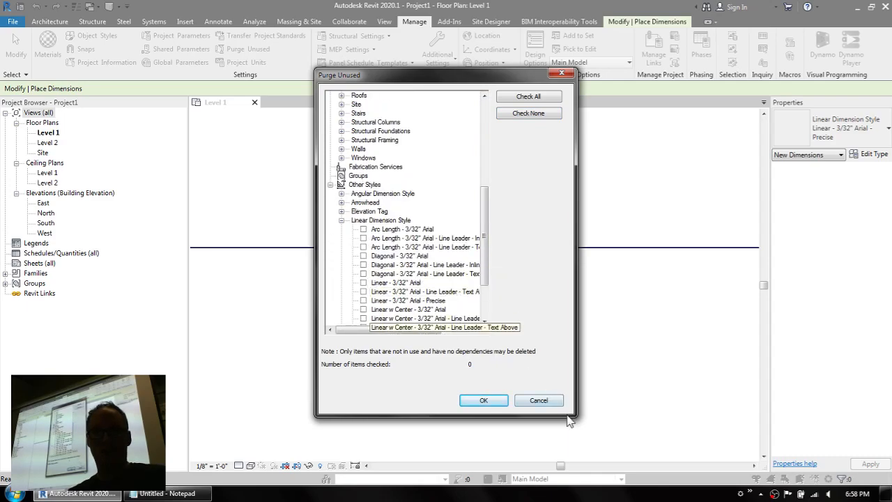
{"action": "left_click_drag", "start_coordinate": [484, 240], "coordinate": [484, 271]}
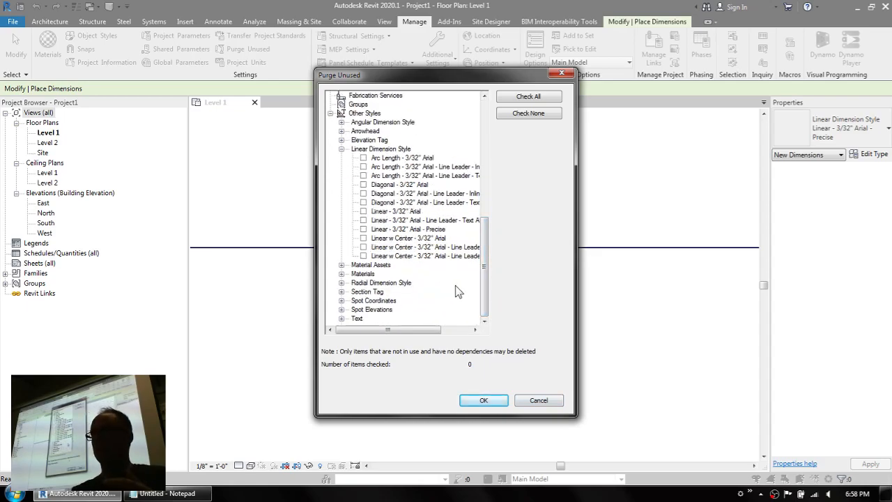
{"action": "left_click", "coordinate": [363, 256]}
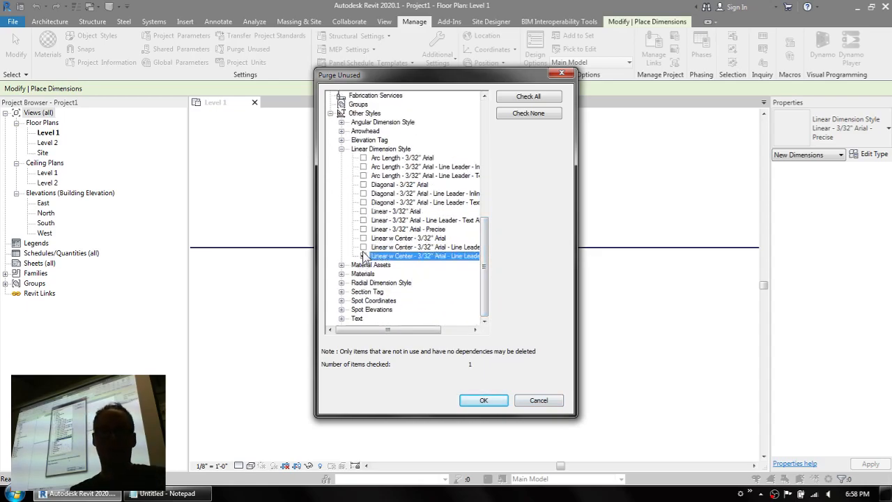
{"action": "left_click", "coordinate": [363, 246]}
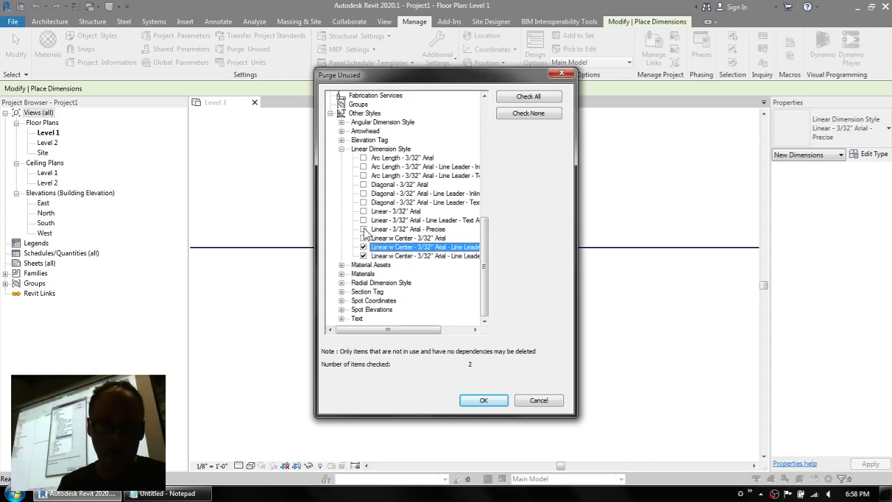
{"action": "left_click", "coordinate": [363, 228]}
{"action": "left_click", "coordinate": [364, 220]}
- Add the three Diagonal dimension types and the last Arc Length line-leader type to the selection, and purge everything selected
{"action": "left_click", "coordinate": [363, 203]}
{"action": "left_click", "coordinate": [363, 193]}
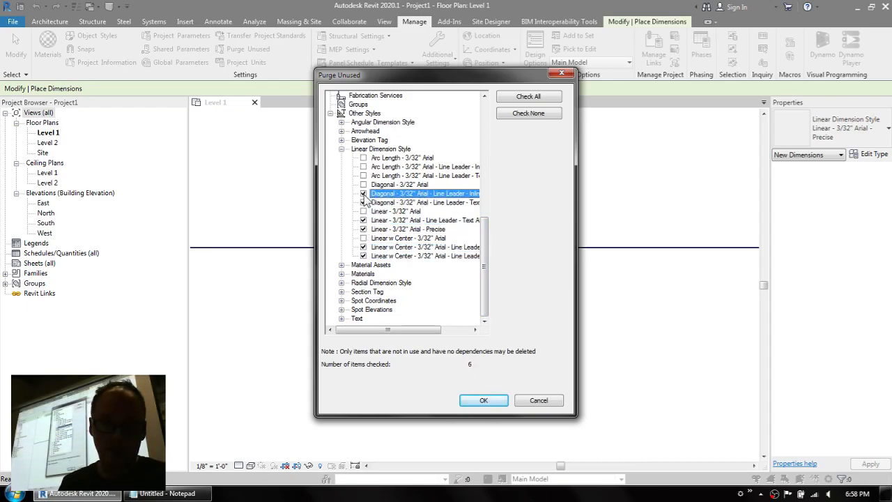
{"action": "left_click", "coordinate": [363, 184]}
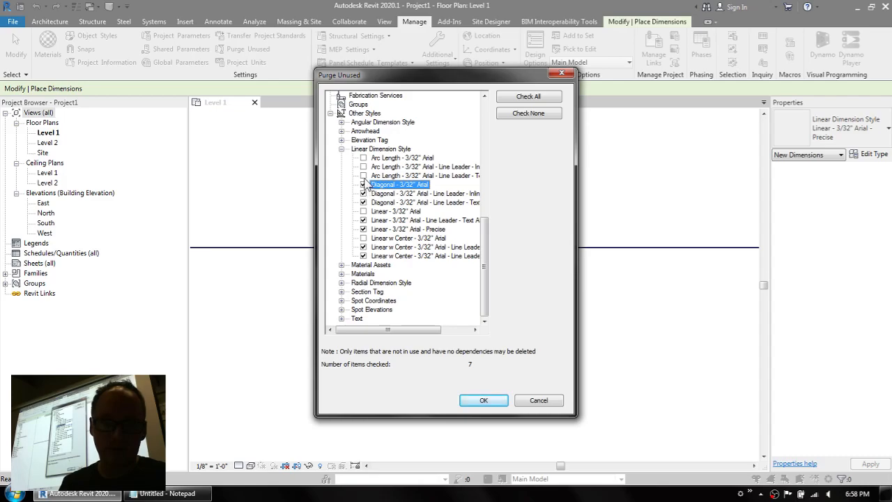
{"action": "left_click", "coordinate": [363, 176]}
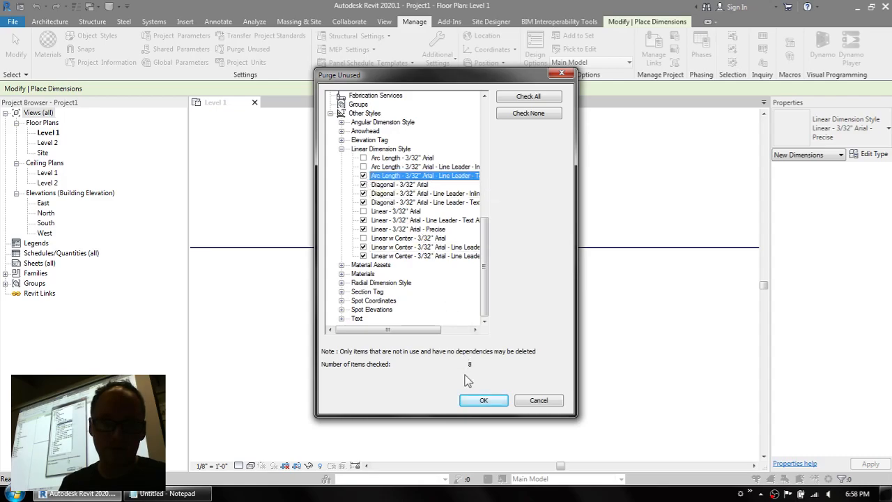
{"action": "left_click", "coordinate": [483, 401]}
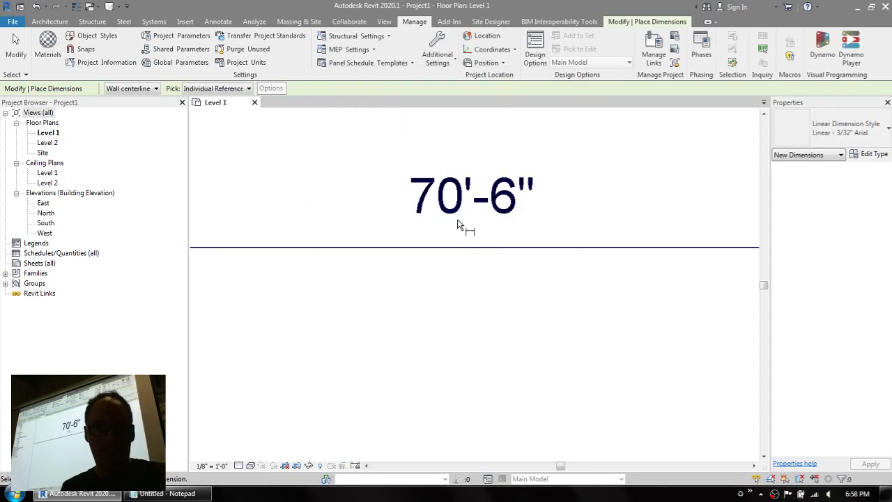
- Review the linear dimension types left after the purge and end the dimension command
{"action": "left_click", "coordinate": [811, 126]}
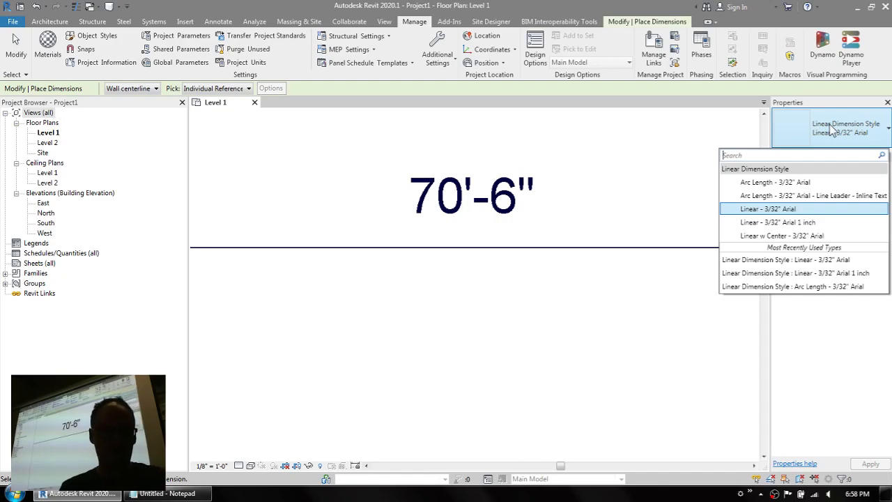
{"action": "key", "text": "Escape"}
{"action": "key", "text": "Escape"}
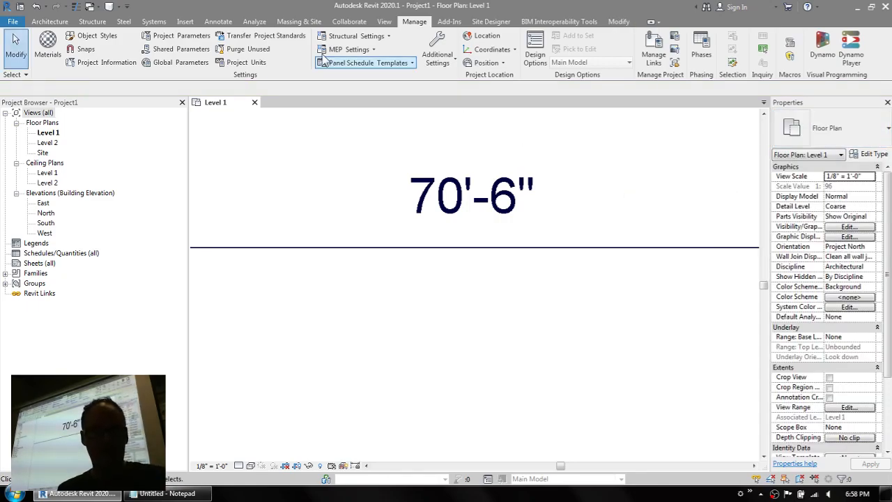
{"action": "left_click", "coordinate": [59, 22]}
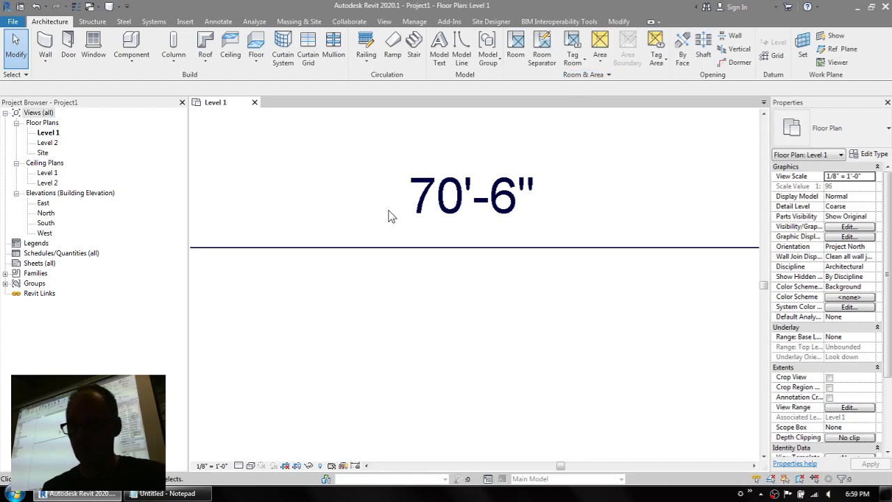
- Open the recent Word document BLDG 2805 Session 07, print one copy of all its pages, and return to Revit
{"action": "key", "text": "super"}
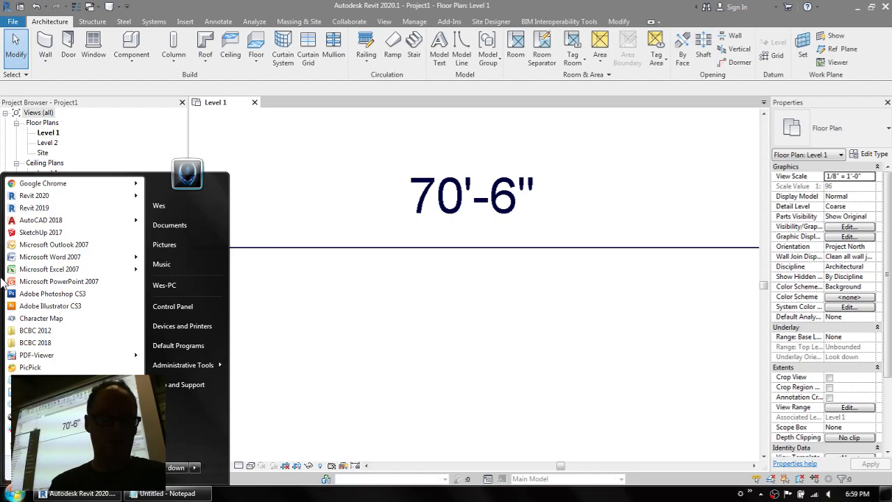
{"action": "mouse_move", "coordinate": [138, 259]}
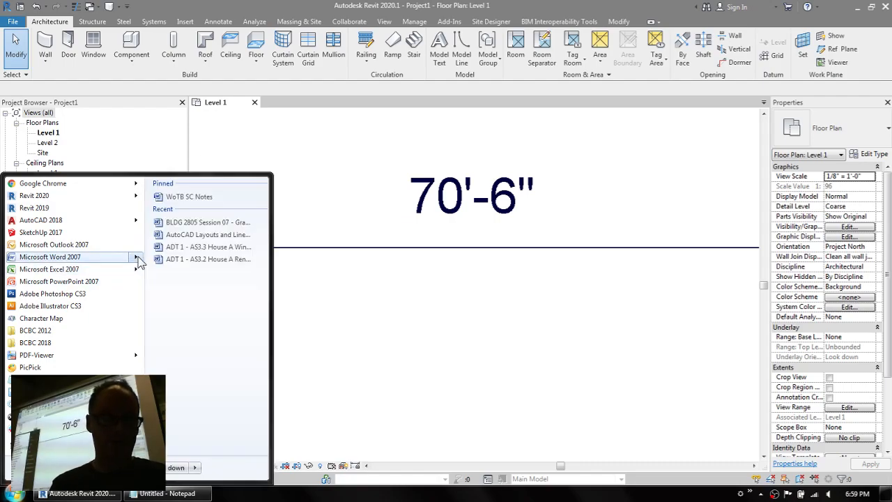
{"action": "left_click", "coordinate": [175, 225]}
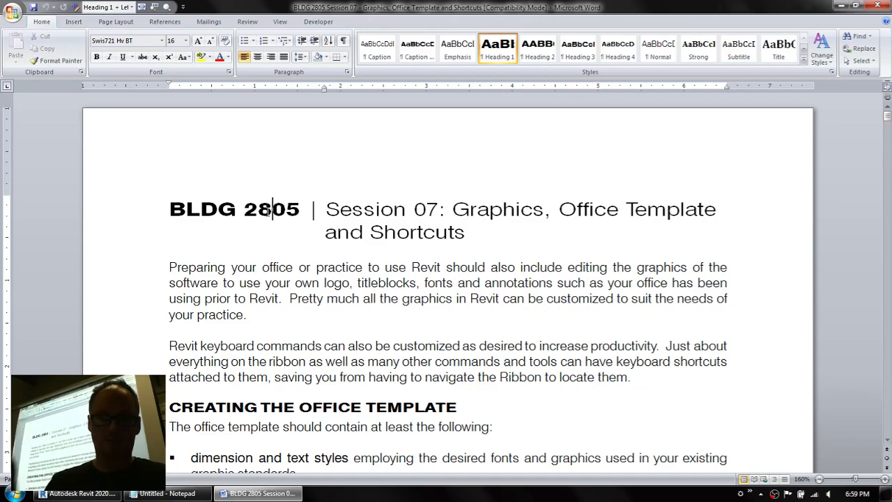
{"action": "key", "text": "ctrl+p"}
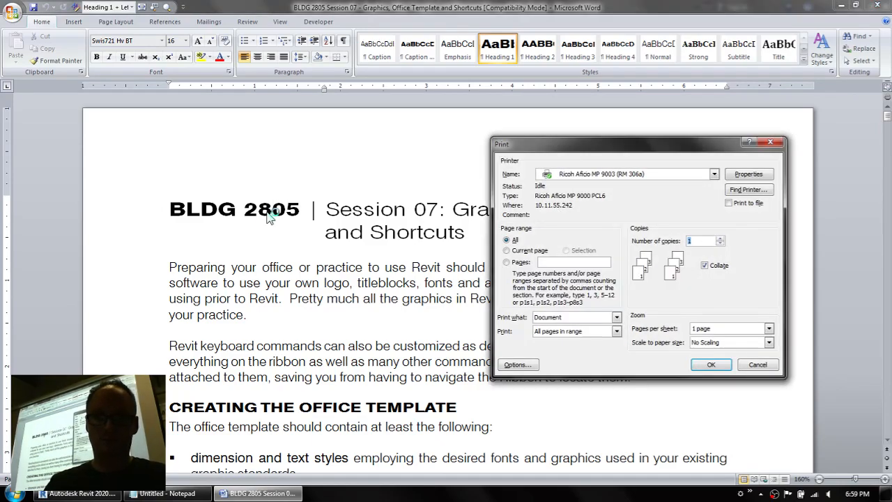
{"action": "key", "text": "Return"}
{"action": "left_click", "coordinate": [269, 212]}
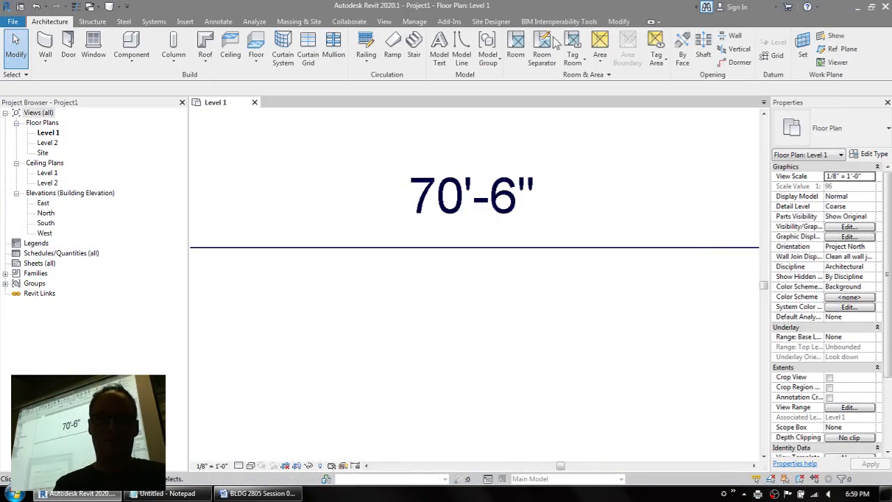
{"action": "left_click", "coordinate": [841, 6]}
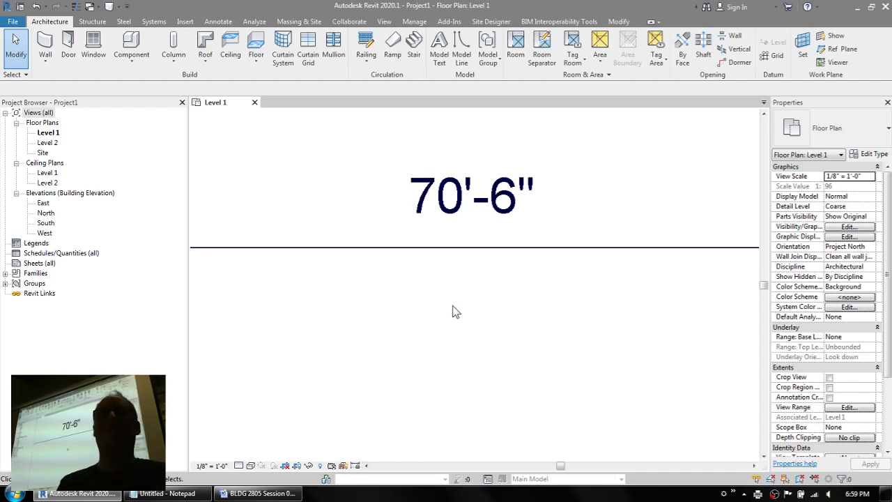
{"action": "middle_click_drag", "start_coordinate": [475, 324], "coordinate": [408, 316]}
{"action": "scroll", "coordinate": [408, 316], "scroll_direction": "down", "scroll_amount": 2}
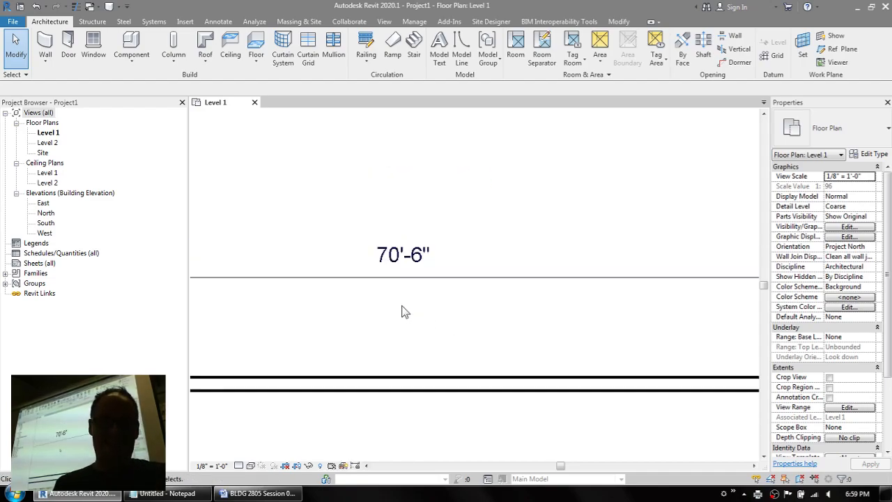
{"action": "scroll", "coordinate": [406, 312], "scroll_direction": "down", "scroll_amount": 1}
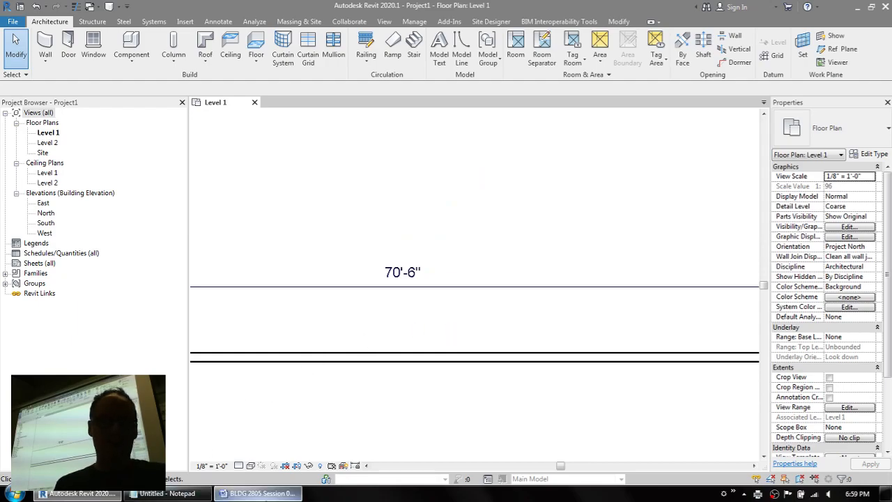
{"action": "left_click", "coordinate": [258, 493]}
{"action": "key", "text": "alt+Tab"}
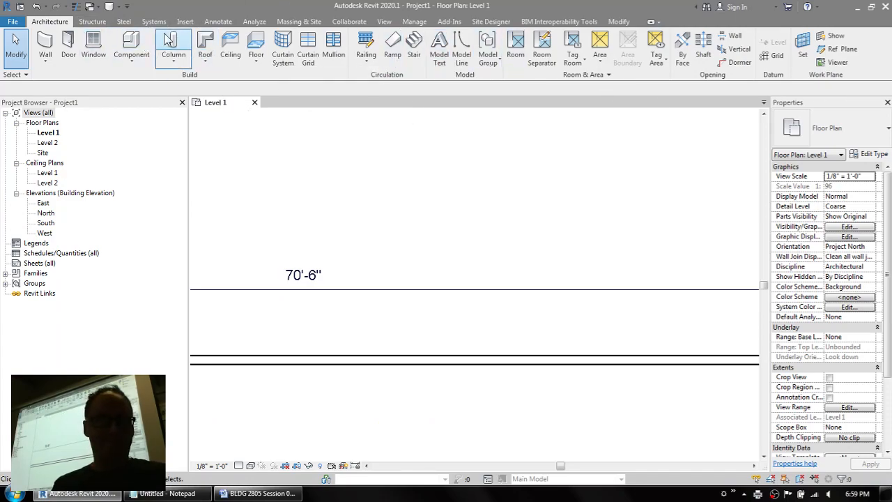
- Start a text note, review the text types available for it, and end the command
{"action": "left_click", "coordinate": [224, 23]}
{"action": "left_click", "coordinate": [369, 35]}
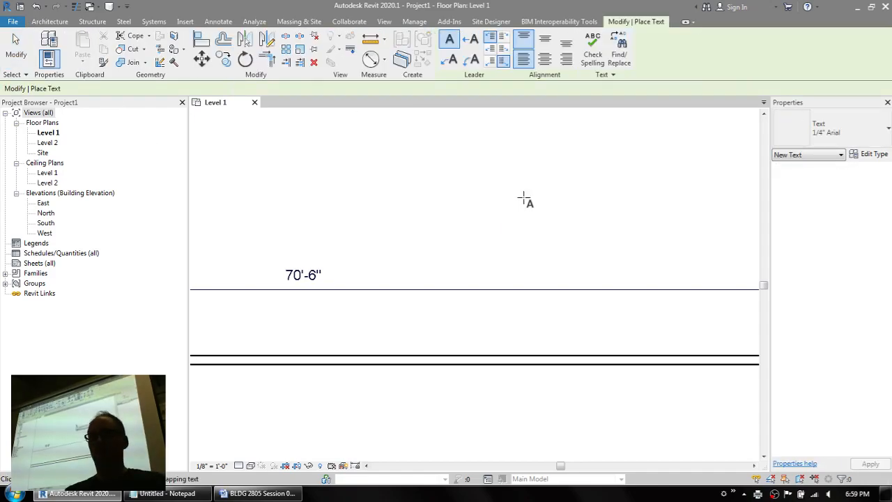
{"action": "left_click", "coordinate": [819, 136]}
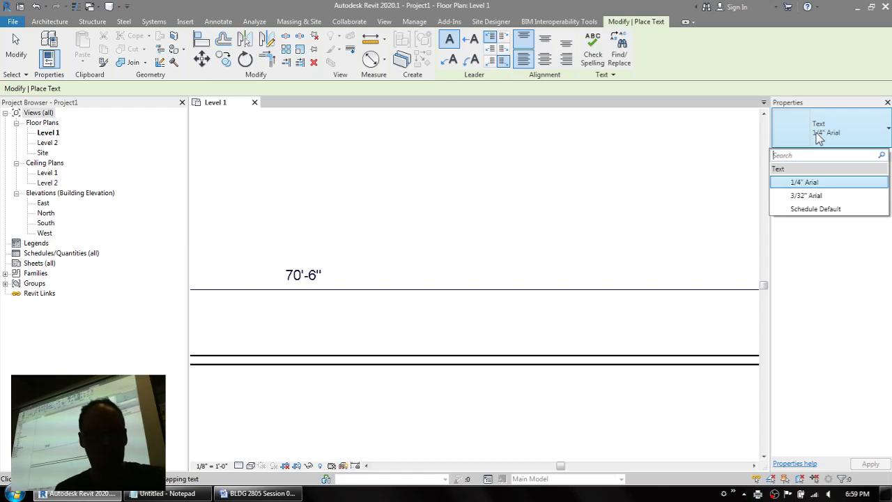
{"action": "key", "text": "Escape"}
{"action": "key", "text": "Escape"}
- Draw two detail lines from a shared point above the wall dimension: one vertical, about 14' long, and one diagonal toward the upper left
{"action": "scroll", "coordinate": [430, 215], "scroll_direction": "down", "scroll_amount": 2}
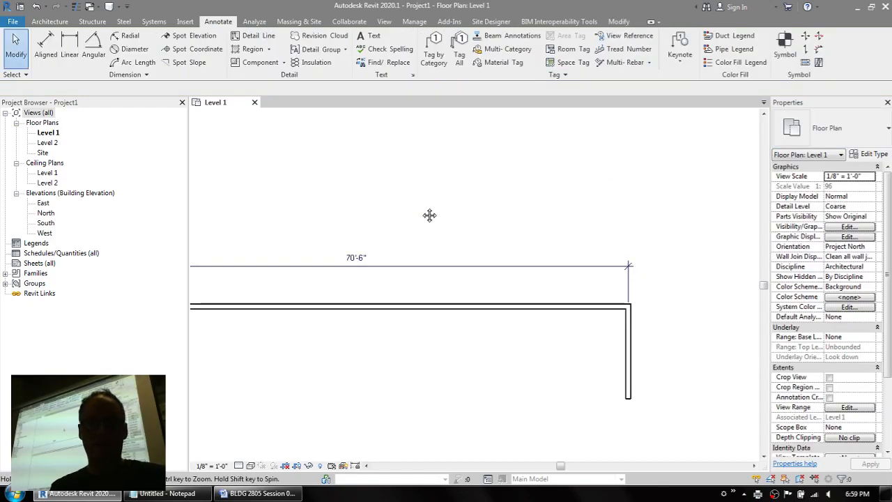
{"action": "middle_click_drag", "start_coordinate": [429, 215], "coordinate": [492, 248]}
{"action": "left_click", "coordinate": [419, 249]}
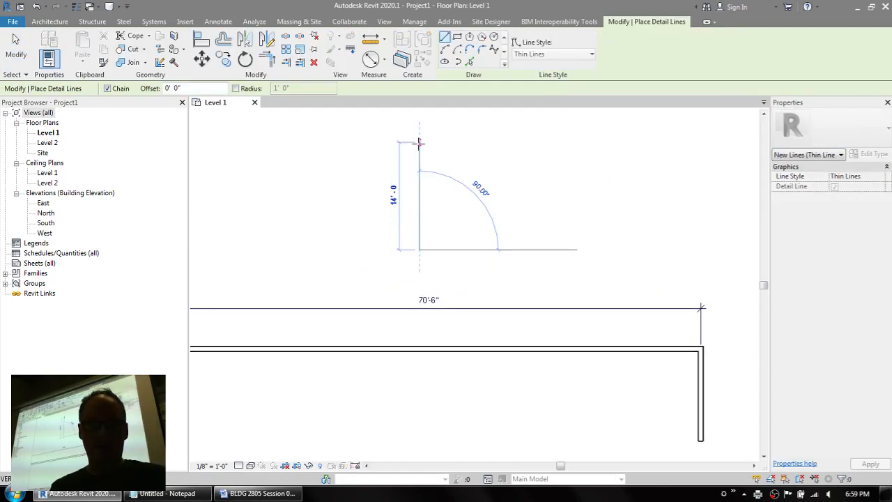
{"action": "left_click", "coordinate": [419, 143]}
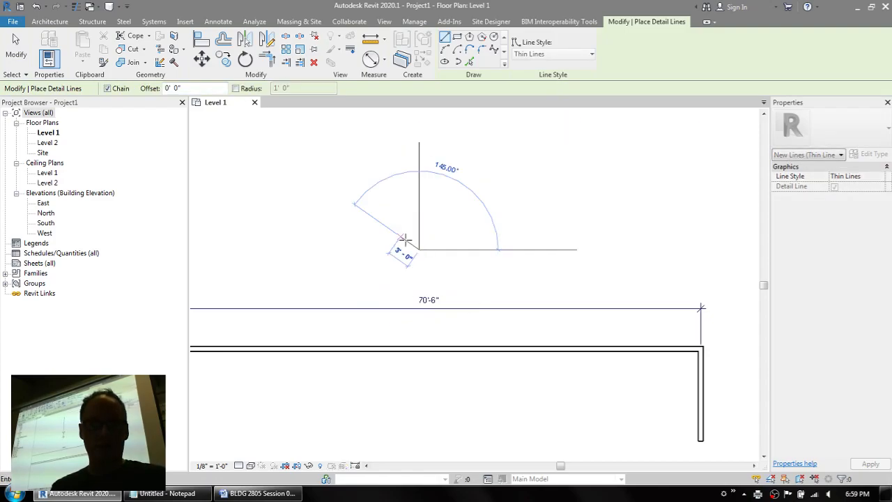
{"action": "left_click", "coordinate": [312, 163]}
{"action": "key", "text": "Escape"}
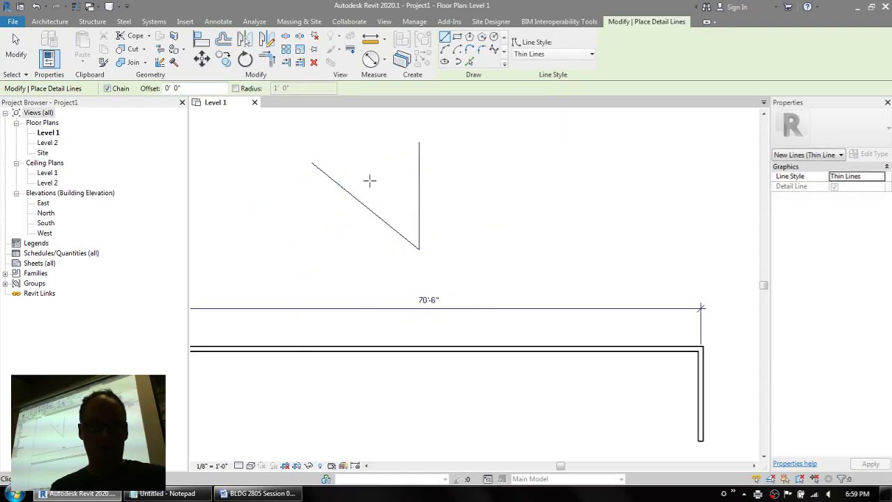
- Draw a detail circle centered on the shared endpoint of the two lines and reaching down to the long wall
{"action": "left_click", "coordinate": [493, 37]}
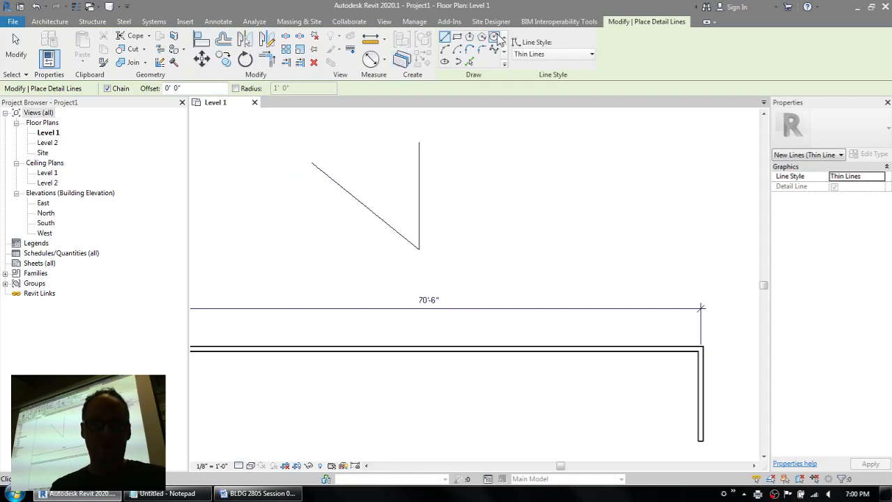
{"action": "left_click", "coordinate": [419, 248]}
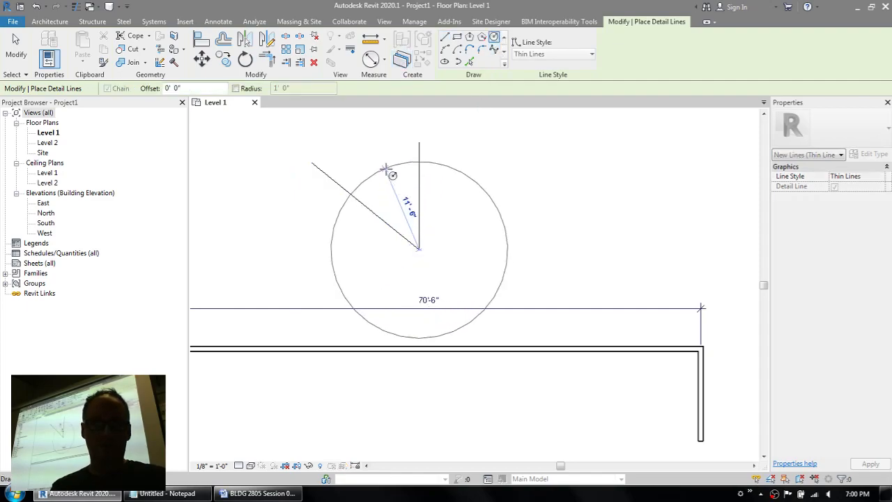
{"action": "left_click", "coordinate": [370, 167]}
{"action": "key", "text": "Escape"}
{"action": "key", "text": "Escape"}
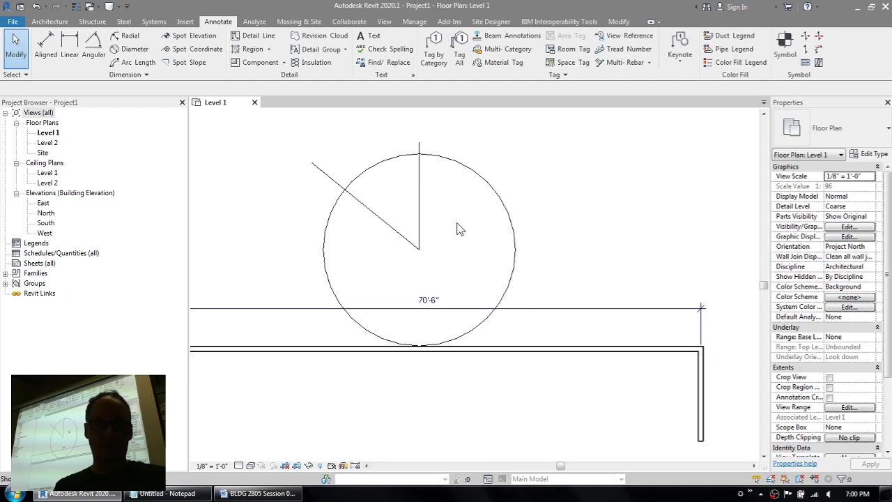
- Split the detail circle at two points on its right side and delete the arc between them
{"action": "key", "text": "s"}
{"action": "key", "text": "l"}
{"action": "key", "text": "Escape"}
{"action": "left_click", "coordinate": [514, 234]}
{"action": "key", "text": "Delete"}
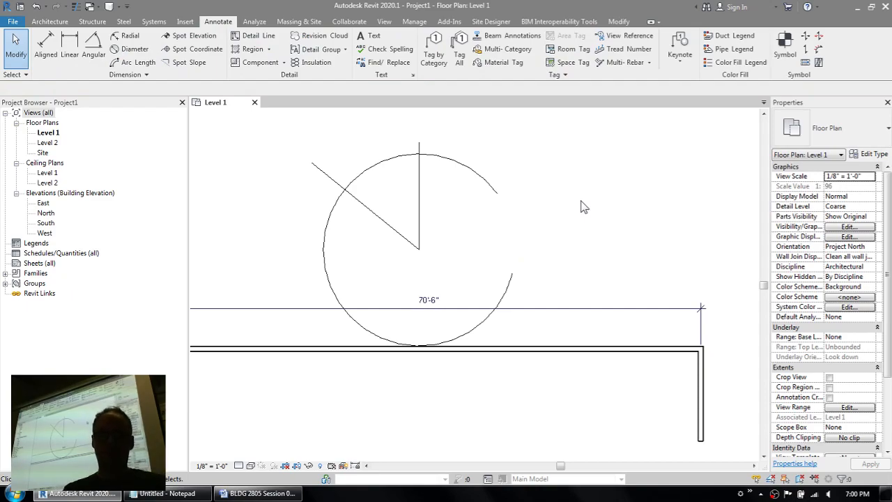
- Draw a horizontal detail line about 9'-6" long to the right of the open circle
{"action": "key", "text": "d"}
{"action": "key", "text": "l"}
{"action": "left_click", "coordinate": [538, 187]}
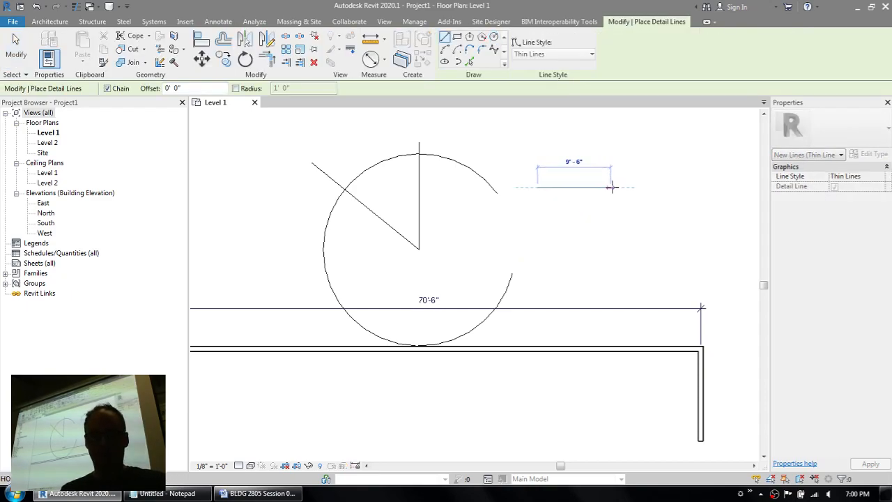
{"action": "key", "text": "Escape"}
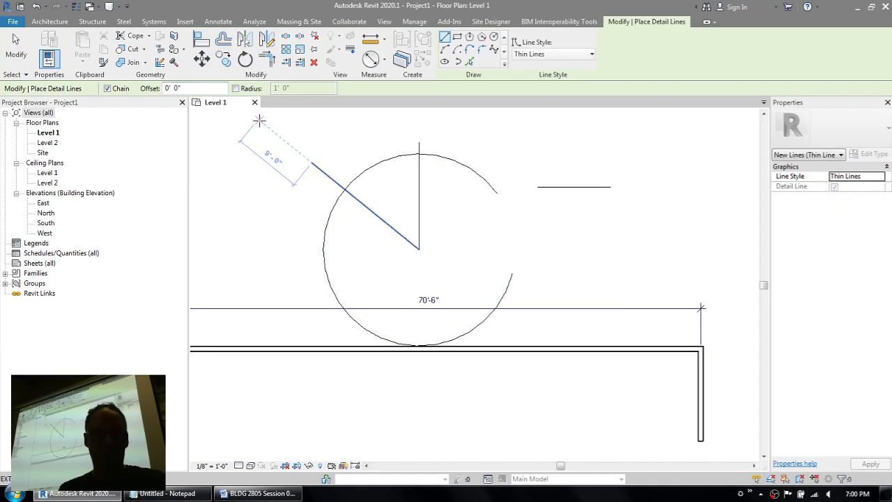
- Place an aligned dimension above the circle, from the vertical detail line to the near end of the horizontal detail line
{"action": "key", "text": "d"}
{"action": "key", "text": "i"}
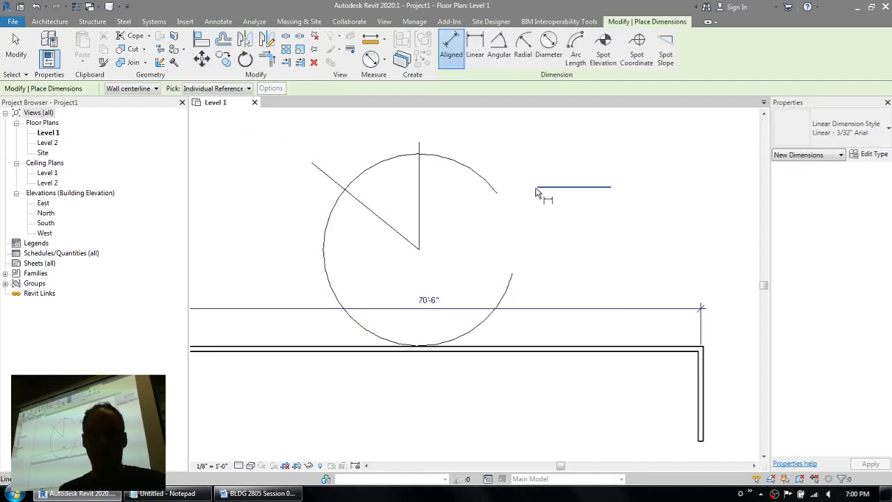
{"action": "left_click", "coordinate": [420, 190]}
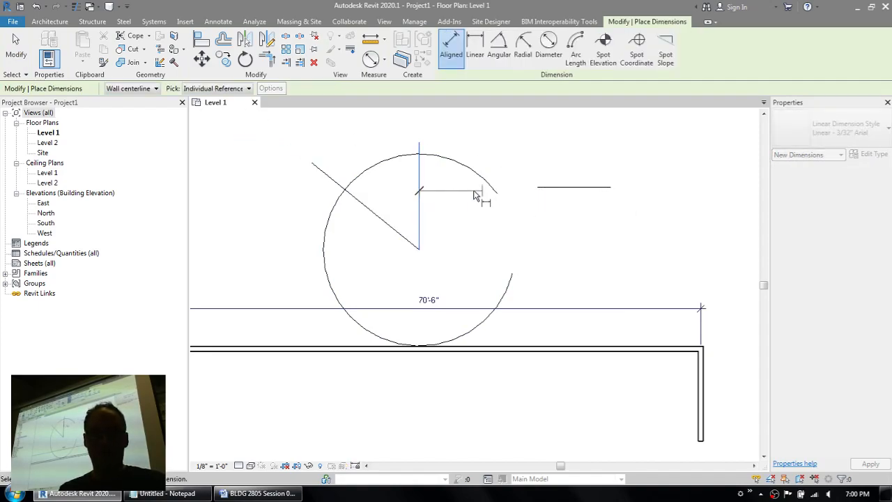
{"action": "left_click", "coordinate": [537, 190]}
{"action": "left_click", "coordinate": [535, 134]}
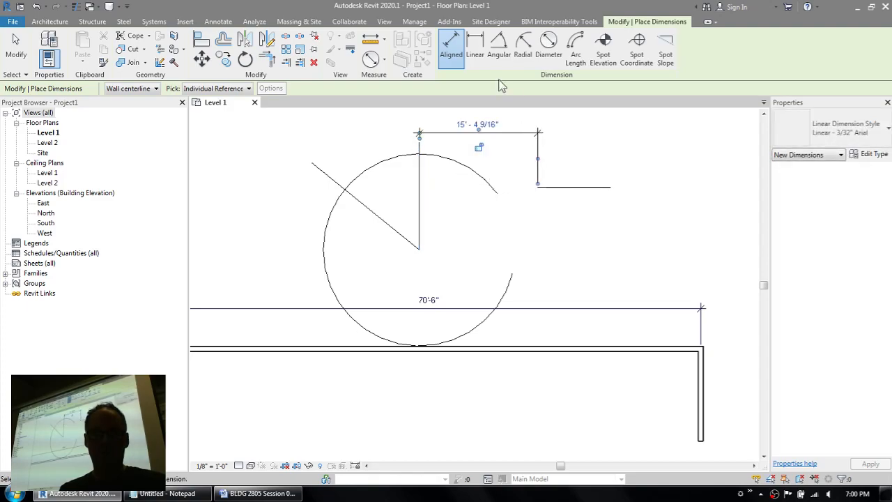
- Place an angular dimension between the vertical and diagonal detail lines, with its arc outside the circle
{"action": "left_click", "coordinate": [499, 49]}
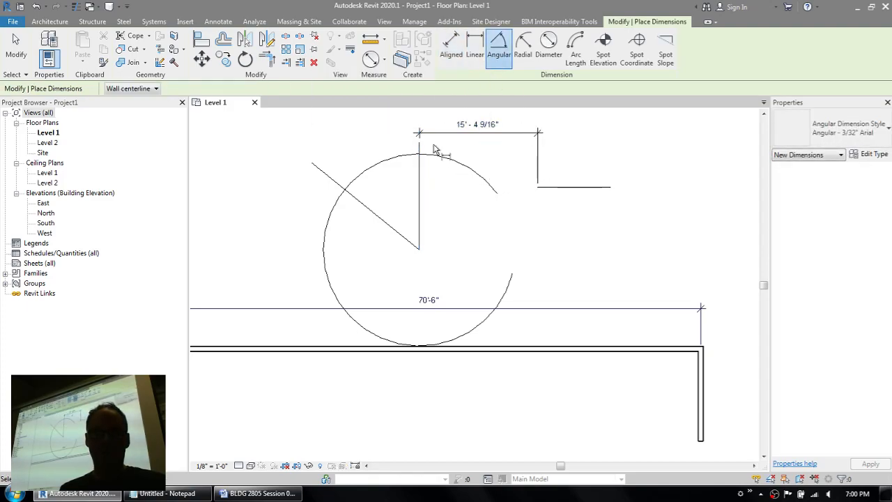
{"action": "left_click", "coordinate": [420, 187]}
{"action": "left_click", "coordinate": [383, 219]}
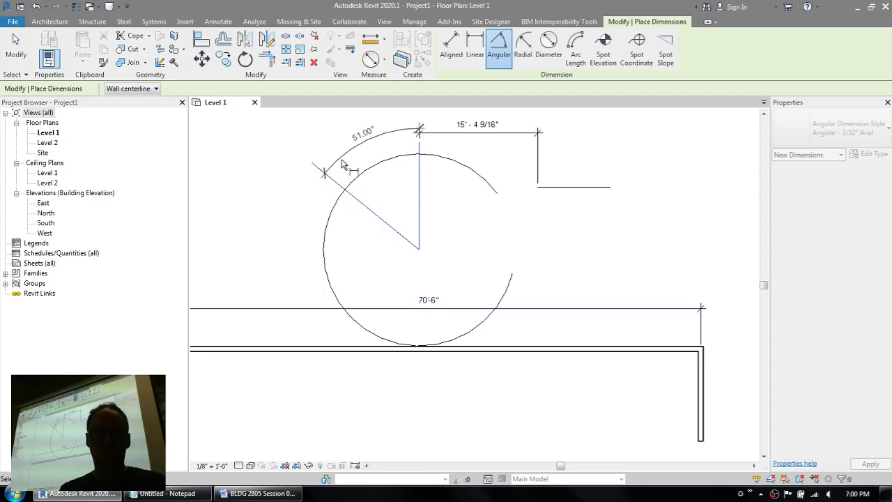
{"action": "left_click", "coordinate": [334, 154]}
- Add a radial dimension to the left side of the open detail circle, with its text inside the circle
{"action": "left_click", "coordinate": [522, 49]}
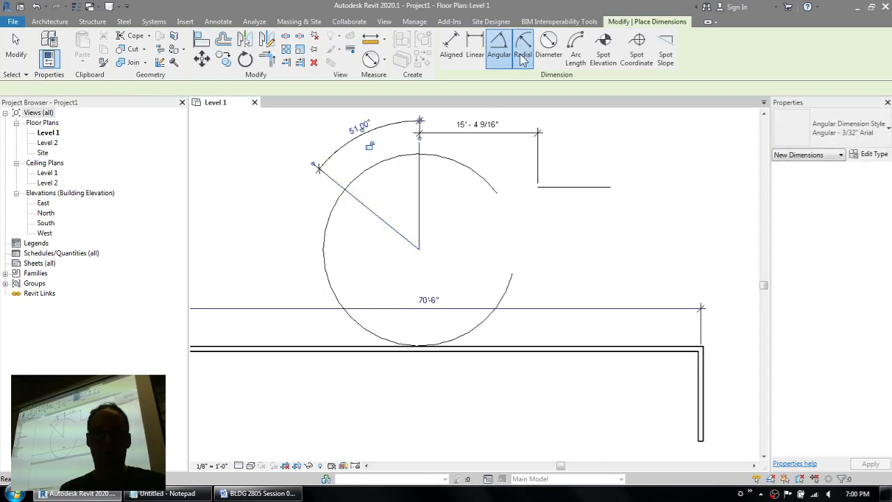
{"action": "left_click", "coordinate": [325, 240]}
{"action": "left_click", "coordinate": [362, 245]}
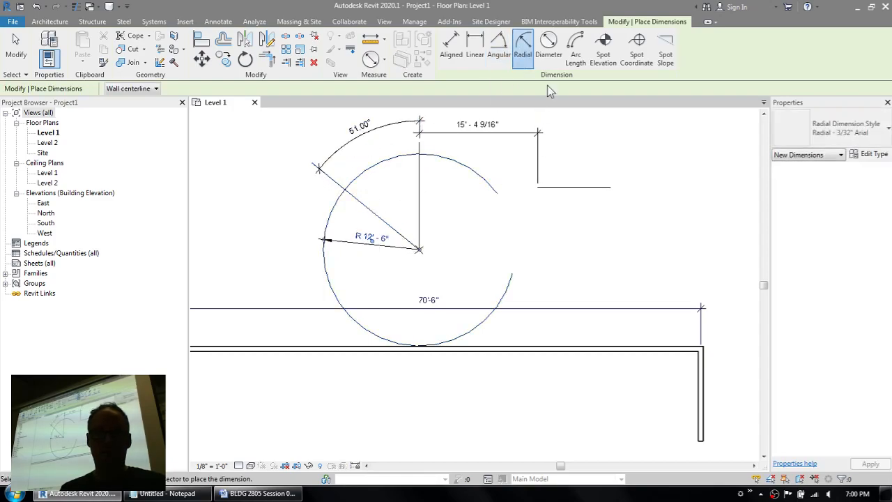
- Add a diameter dimension running diagonally across the open circle toward the upper end of its gap, and end the dimension command
{"action": "left_click", "coordinate": [550, 50]}
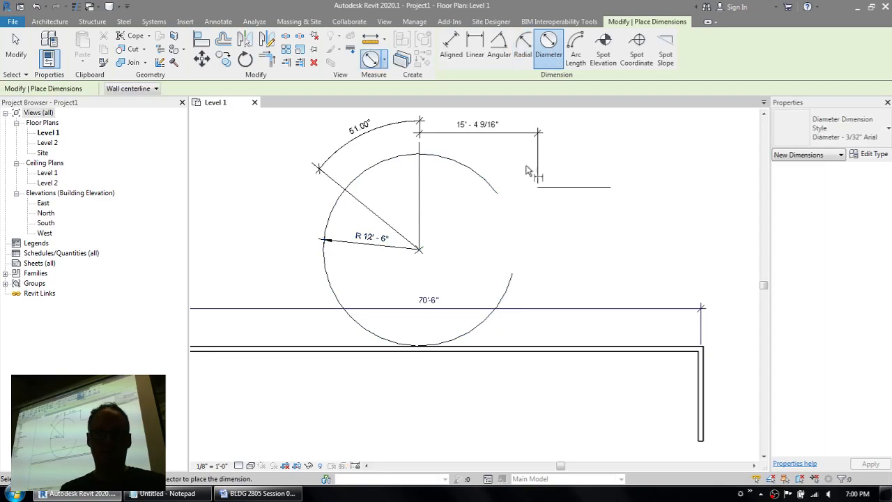
{"action": "left_click", "coordinate": [511, 305]}
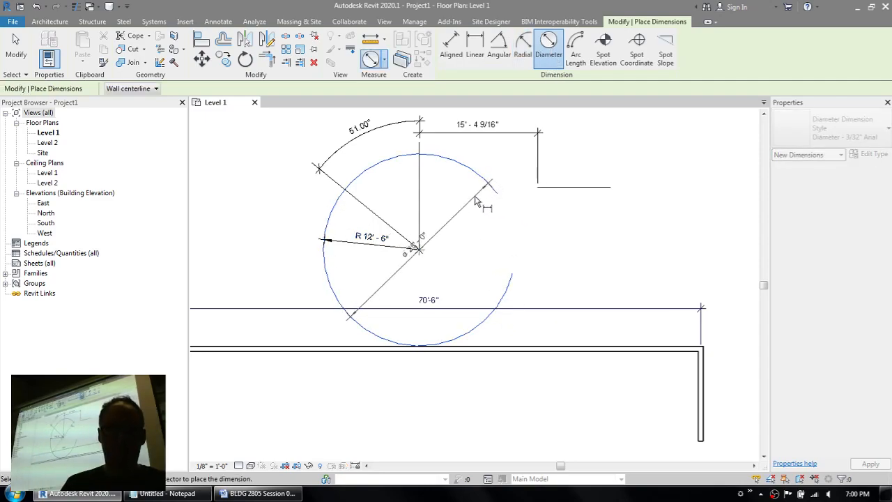
{"action": "left_click", "coordinate": [486, 194]}
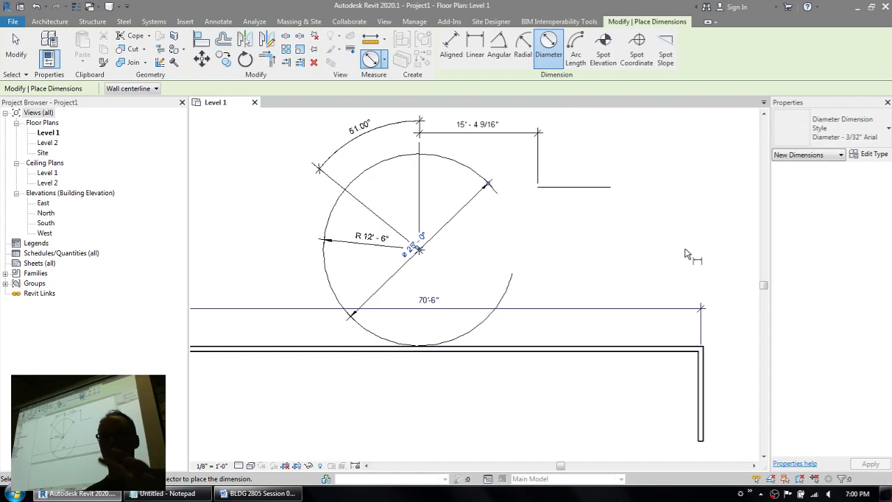
{"action": "key", "text": "Escape"}
{"action": "key", "text": "Escape"}
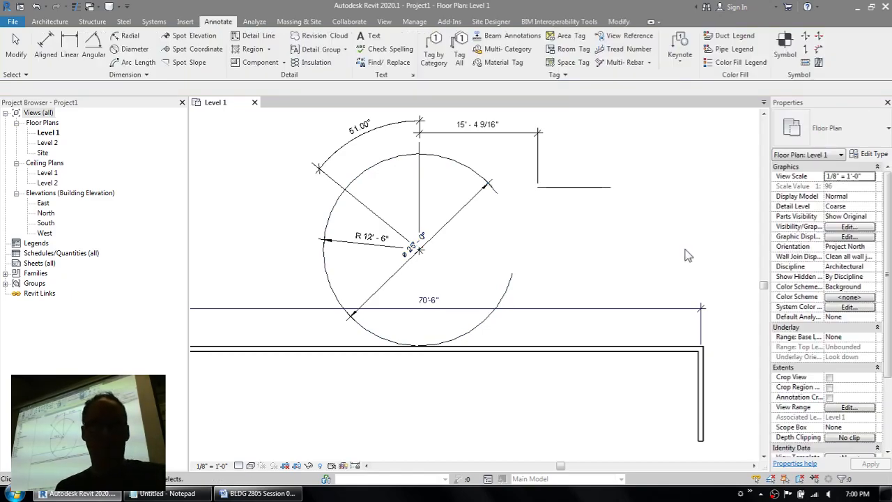
- Examine which dimension types are available for the diameter, radial and angular dimensions in turn, without changing any of them
{"action": "left_click", "coordinate": [454, 218]}
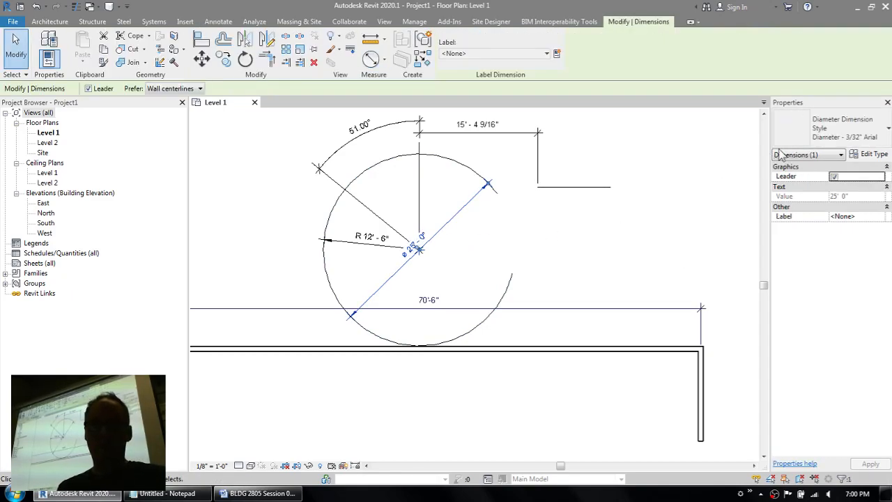
{"action": "left_click", "coordinate": [840, 132]}
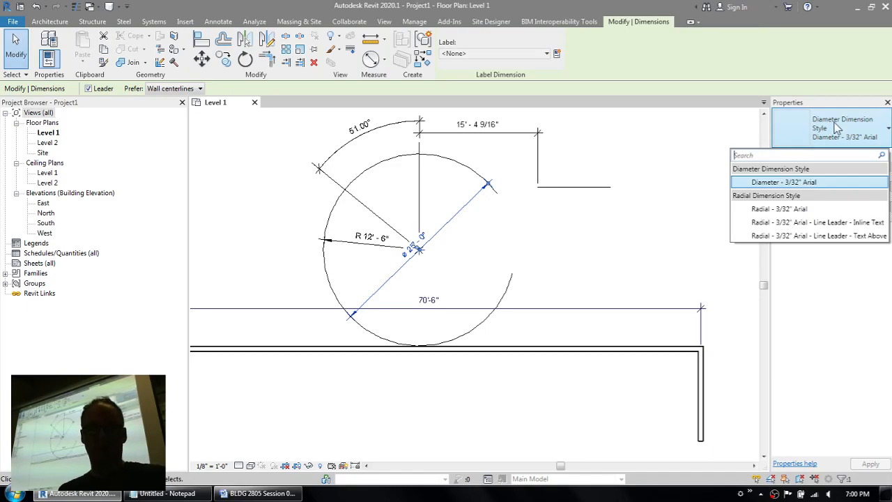
{"action": "key", "text": "Escape"}
{"action": "key", "text": "Escape"}
{"action": "left_click", "coordinate": [377, 244]}
{"action": "left_click", "coordinate": [858, 134]}
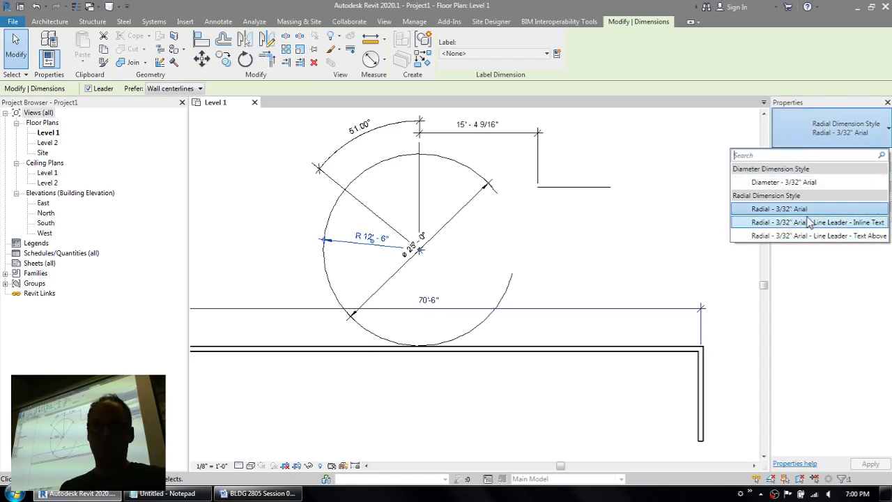
{"action": "left_click", "coordinate": [695, 206]}
{"action": "left_click", "coordinate": [350, 148]}
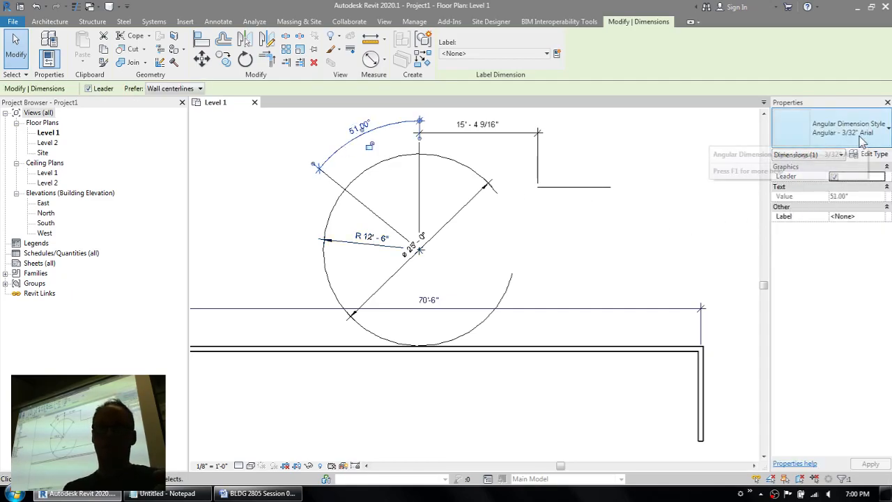
{"action": "left_click", "coordinate": [862, 141]}
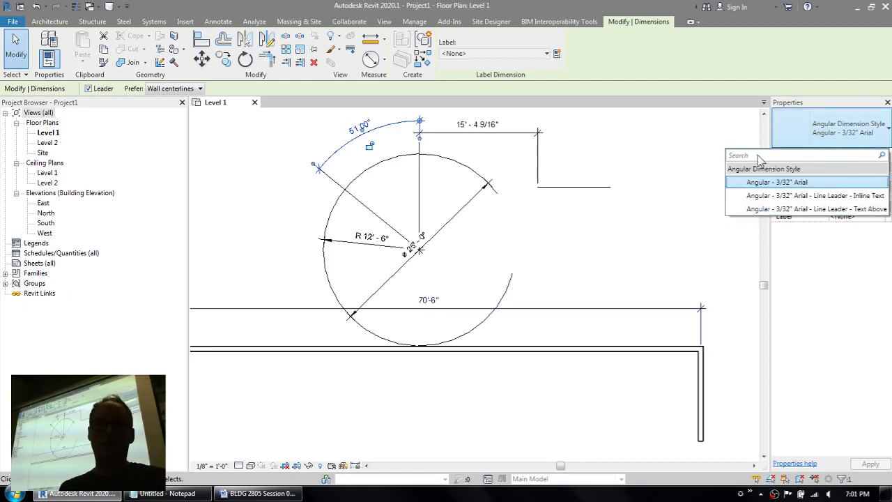
{"action": "left_click", "coordinate": [645, 186]}
- Inspect the angular dimension's type properties, including the Text Size and Tick Mark parameters, and close them without changes
{"action": "scroll", "coordinate": [390, 209], "scroll_direction": "up", "scroll_amount": 3}
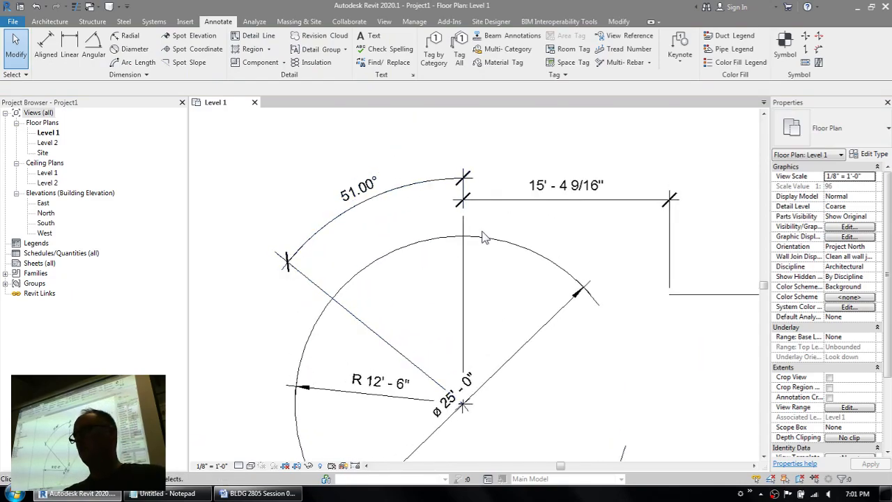
{"action": "left_click", "coordinate": [409, 186]}
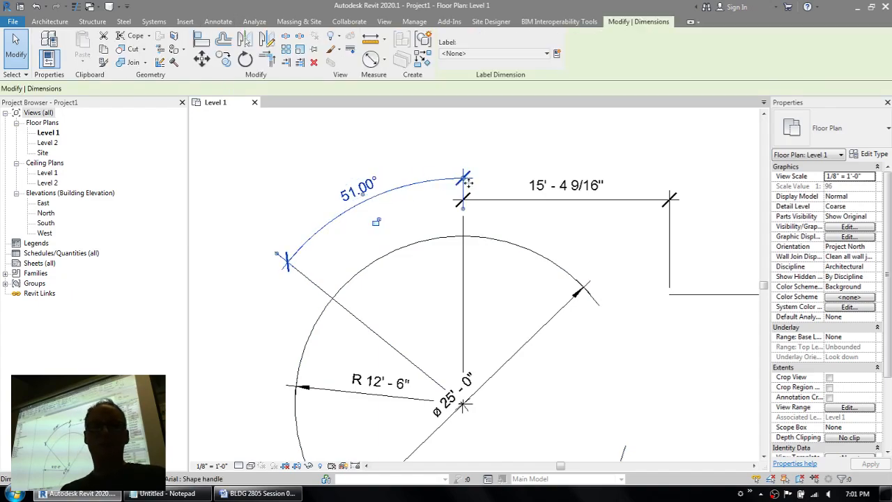
{"action": "left_click", "coordinate": [870, 155]}
{"action": "left_click_drag", "start_coordinate": [747, 183], "coordinate": [751, 263]}
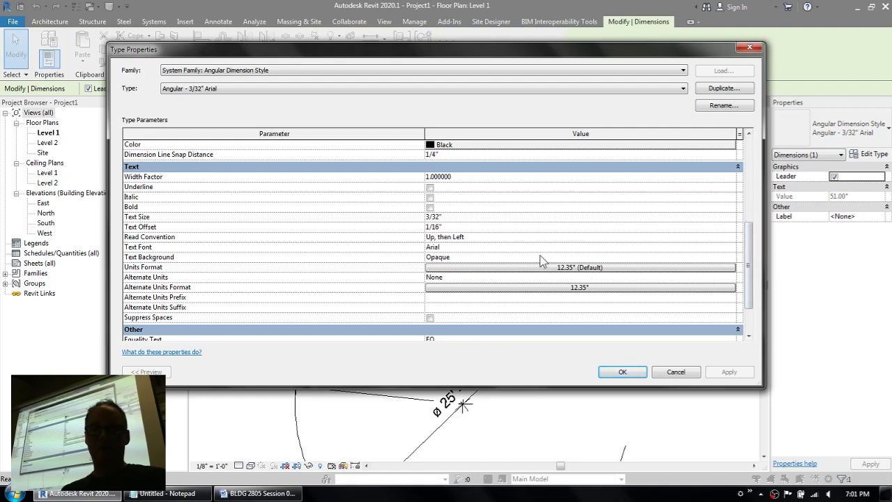
{"action": "left_click", "coordinate": [444, 219]}
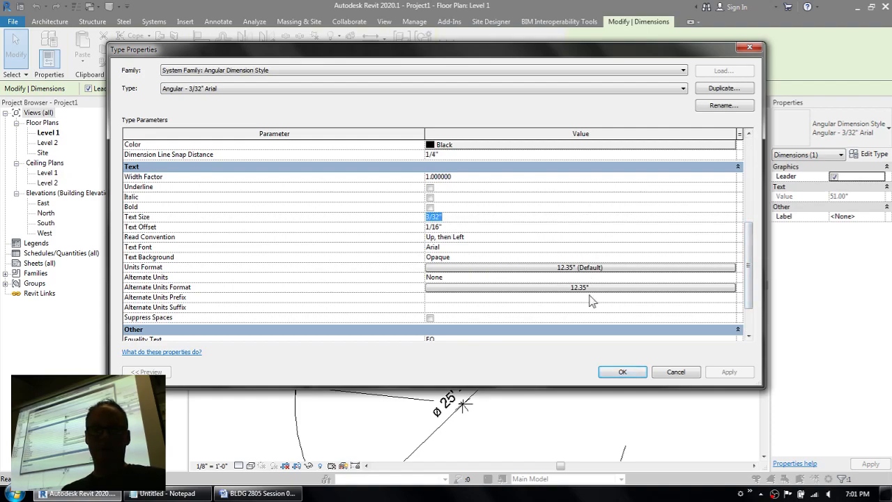
{"action": "left_click_drag", "start_coordinate": [753, 278], "coordinate": [751, 197]}
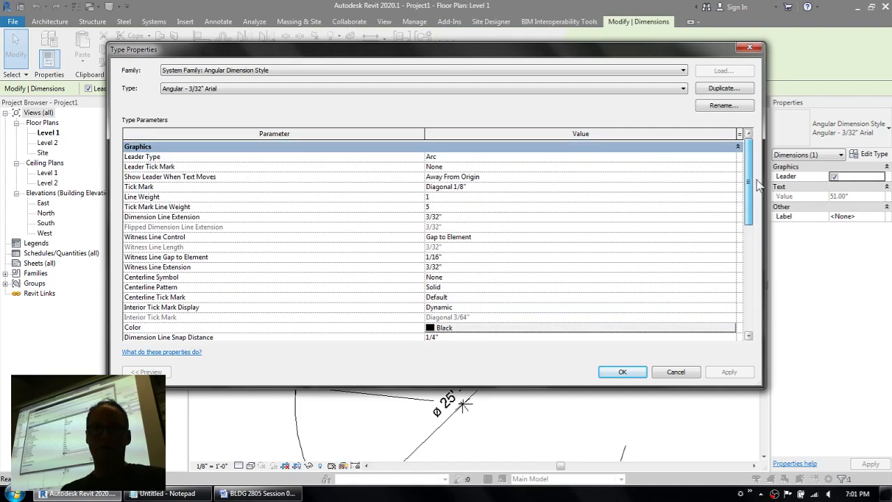
{"action": "left_click", "coordinate": [519, 187]}
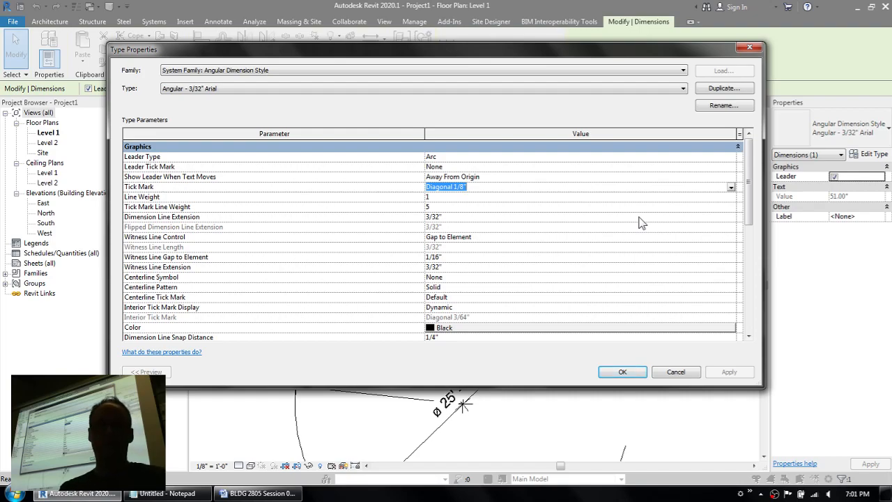
{"action": "left_click", "coordinate": [676, 371]}
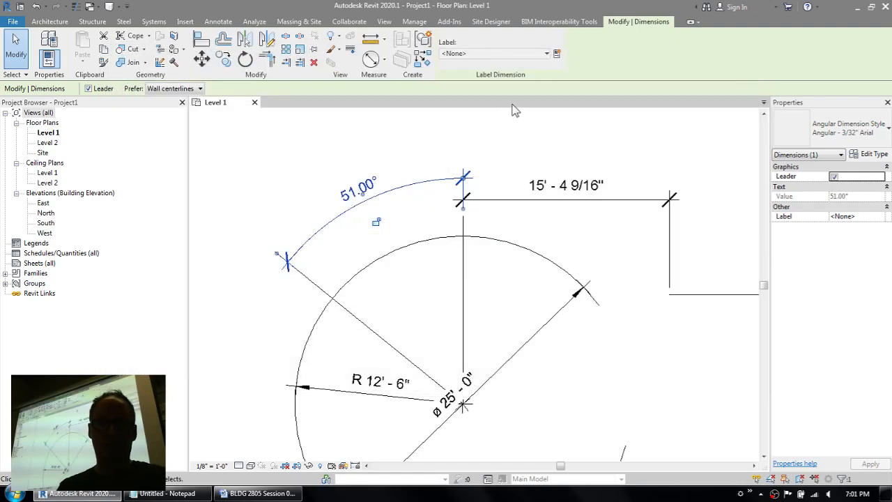
- Review the list of arrowhead types in the project's Arrowheads settings, and close it without changes
{"action": "left_click", "coordinate": [414, 22]}
{"action": "left_click", "coordinate": [452, 62]}
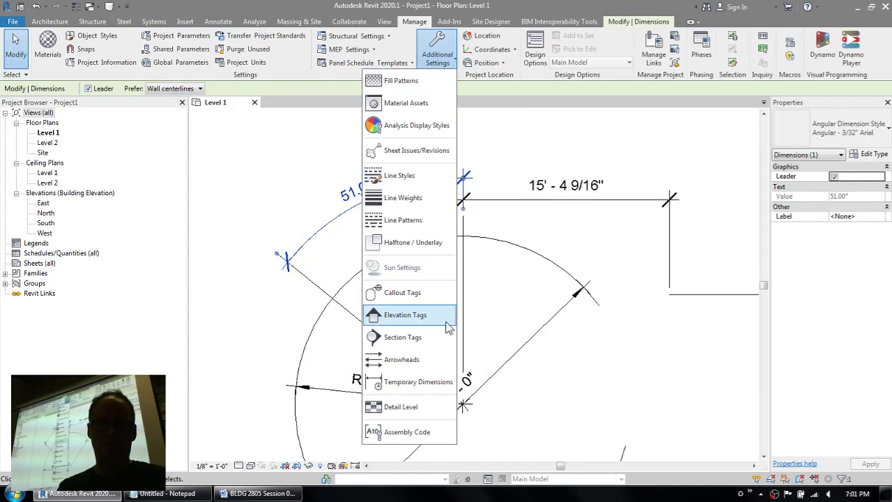
{"action": "left_click", "coordinate": [439, 360]}
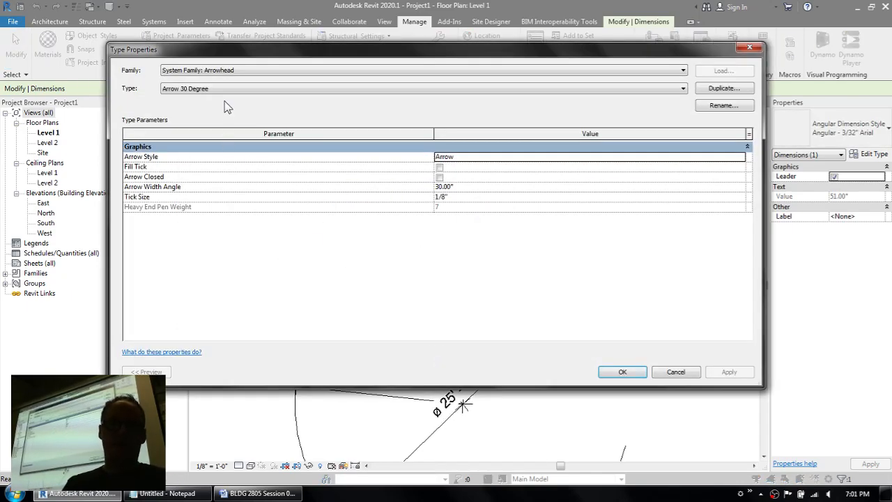
{"action": "left_click", "coordinate": [223, 89]}
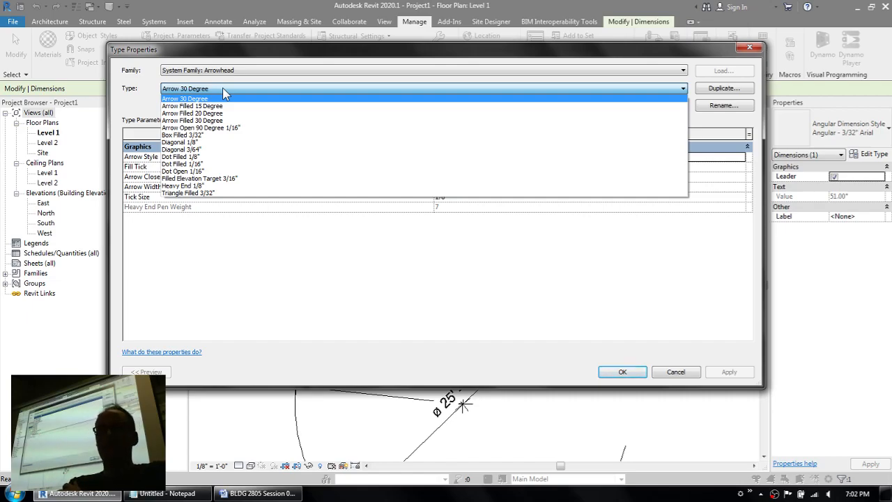
{"action": "key", "text": "Escape"}
{"action": "key", "text": "Escape"}
{"action": "key", "text": "Escape"}
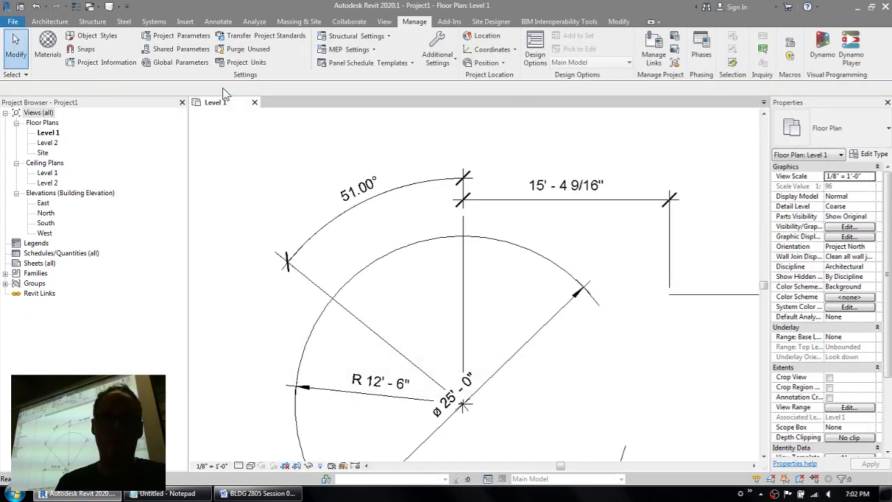
- In Purge Unused, clear all checks and mark the unused arrowheads from Box Filled 3/32" to Triangle Filled 3/32", and cancel without purging
{"action": "left_click", "coordinate": [237, 51]}
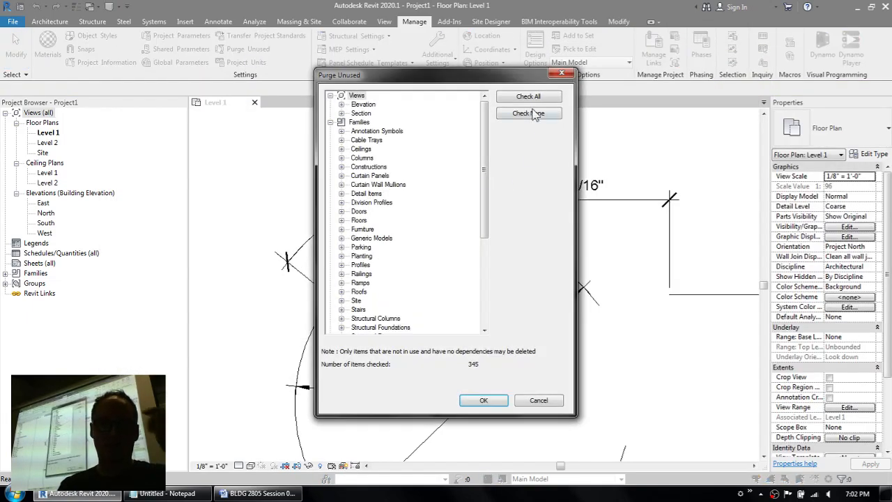
{"action": "left_click", "coordinate": [535, 114]}
{"action": "left_click_drag", "start_coordinate": [485, 131], "coordinate": [497, 245]}
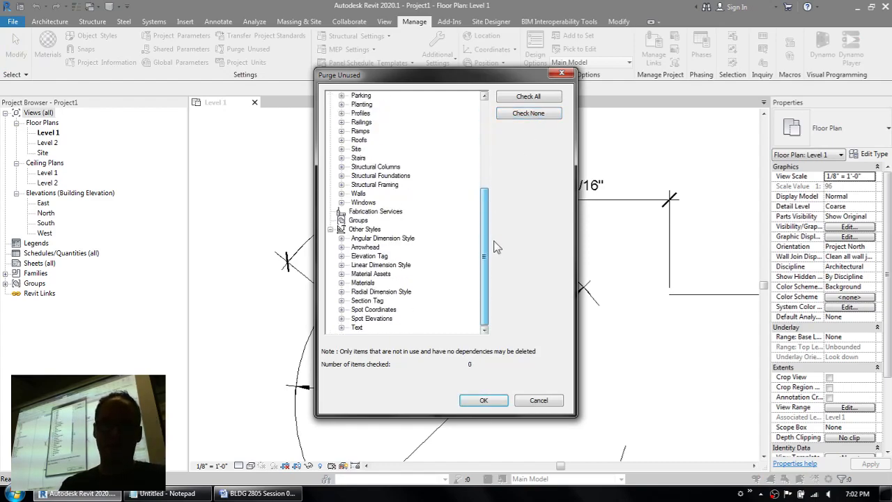
{"action": "left_click", "coordinate": [341, 246]}
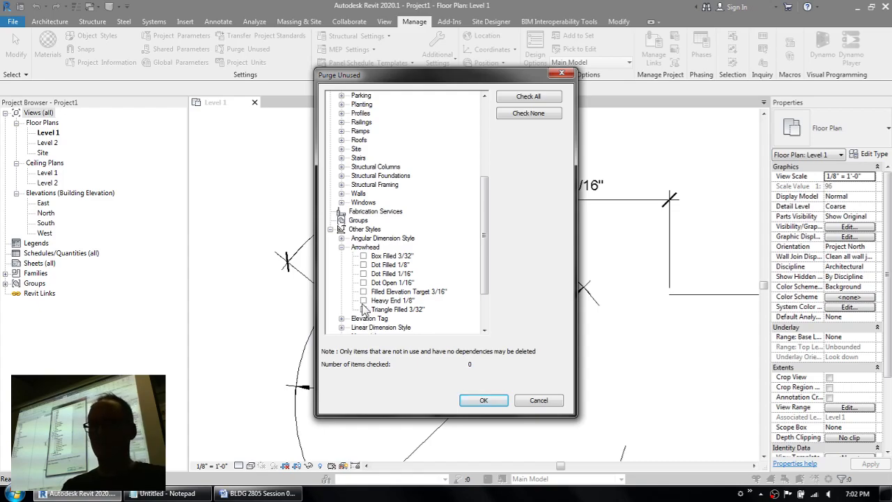
{"action": "left_click", "coordinate": [385, 258]}
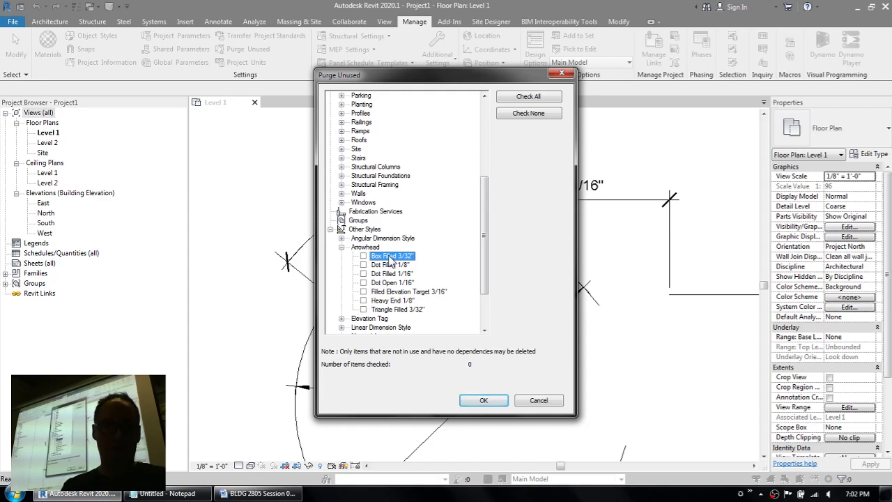
{"action": "left_click", "coordinate": [399, 310], "text": "shift"}
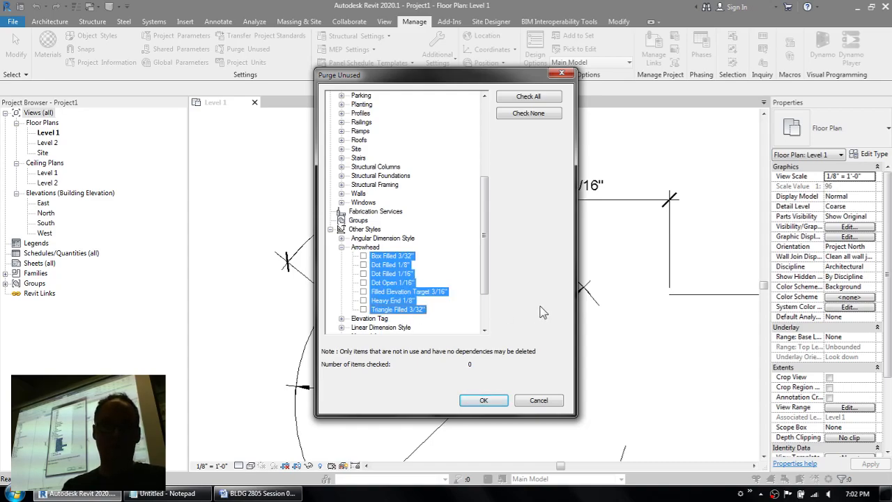
{"action": "left_click", "coordinate": [363, 283]}
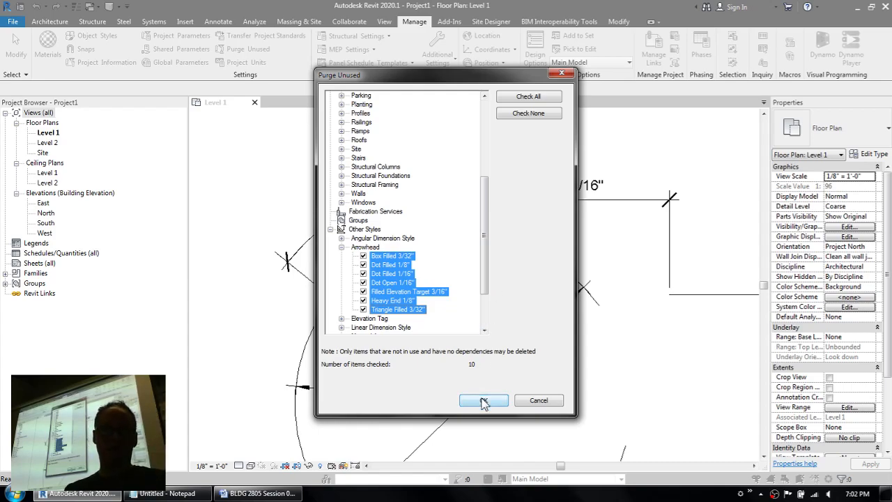
{"action": "left_click", "coordinate": [539, 401]}
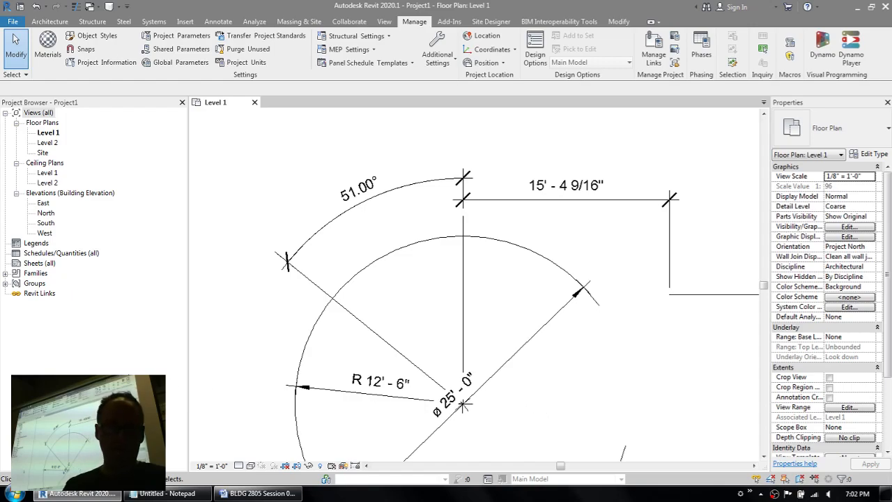
- Review the titleblocks offered for a new sheet, and close the New Sheet dialog without creating a sheet
{"action": "right_click", "coordinate": [46, 264]}
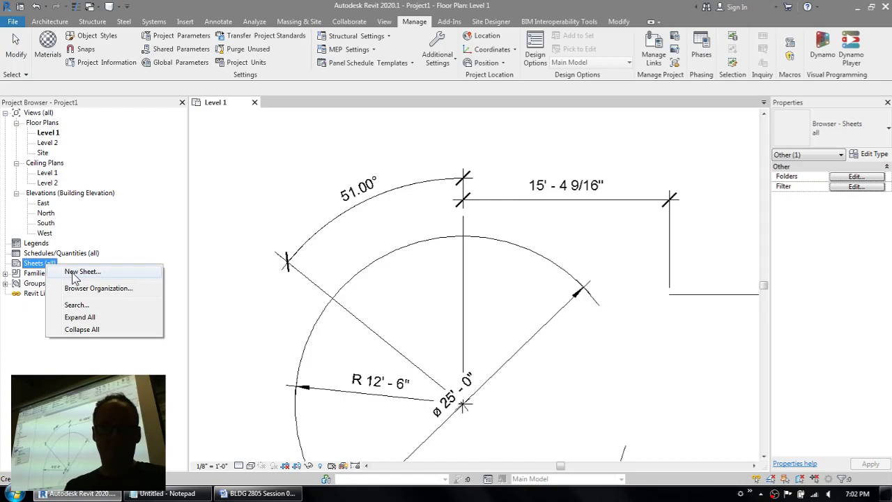
{"action": "left_click", "coordinate": [77, 272]}
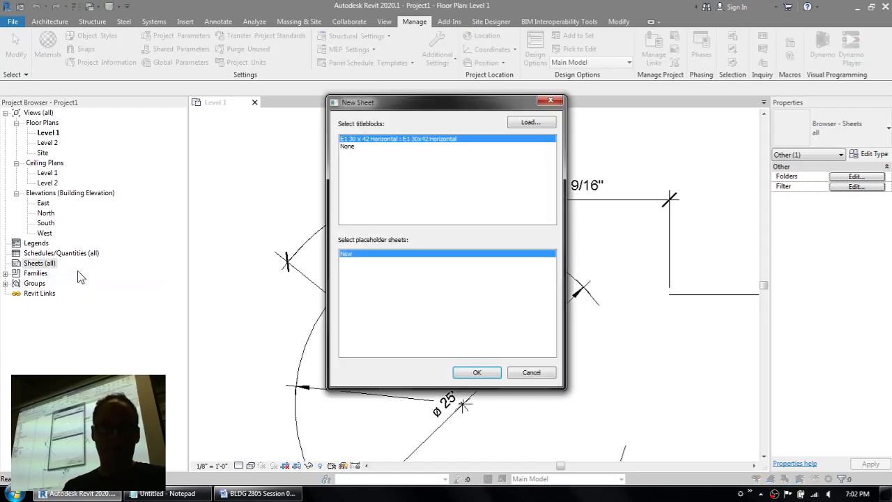
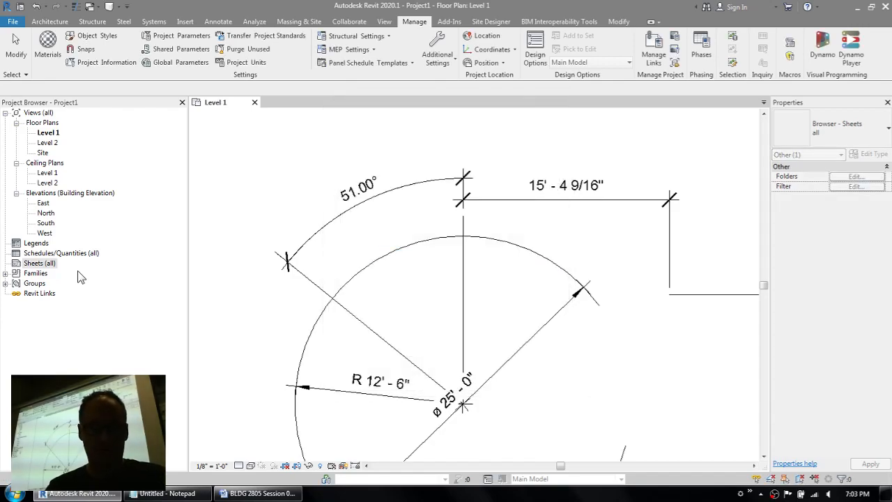
- Open the Revit project's Print dialog, and in Word print two copies of the Session 07 document on the Ricoh Aficio MP 9003 (RM 306a)
{"action": "key", "text": "ctrl+p"}
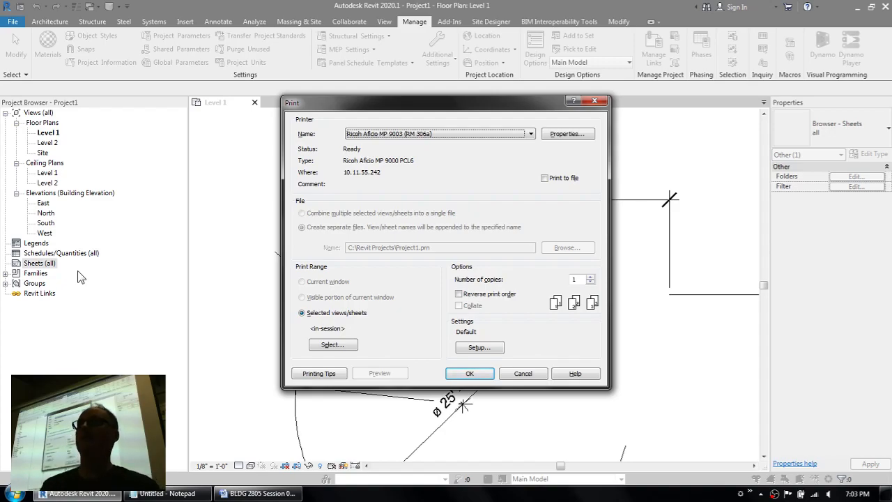
{"action": "left_click", "coordinate": [258, 492]}
{"action": "left_click", "coordinate": [279, 323]}
{"action": "key", "text": "ctrl+p"}
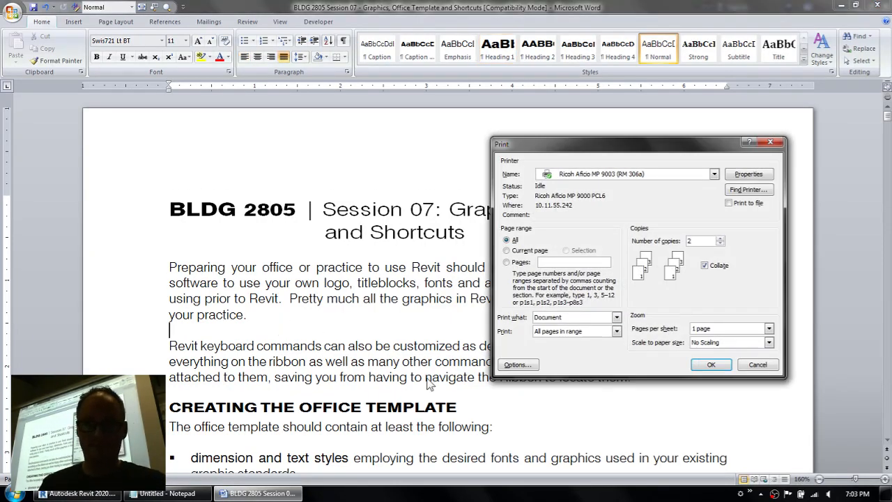
{"action": "left_click", "coordinate": [711, 364]}
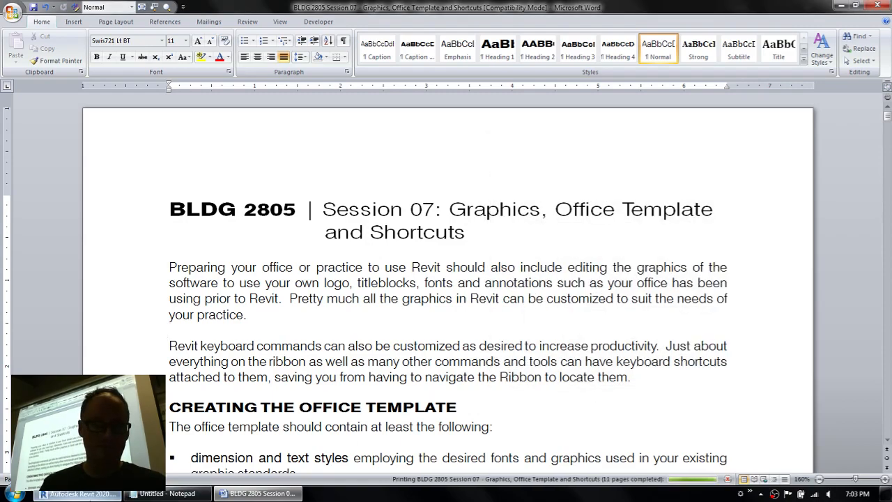
- Return to Revit and choose PDFCreator as the printer for the project
{"action": "left_click", "coordinate": [77, 493]}
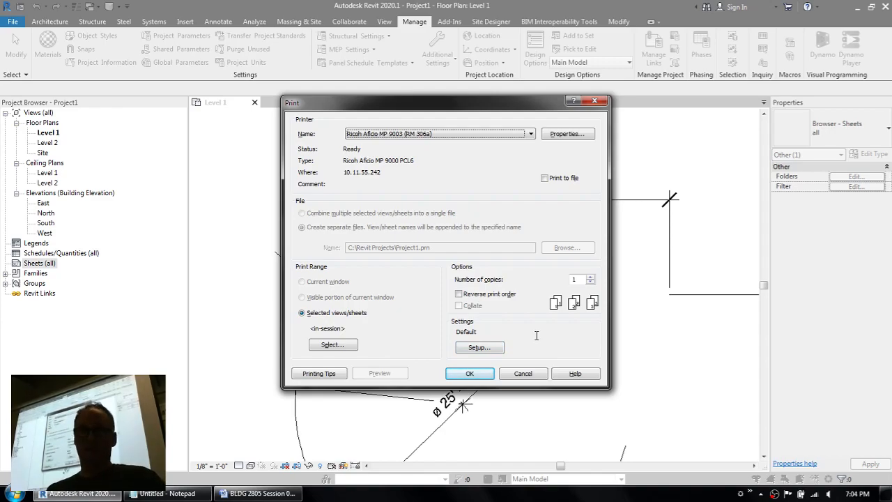
{"action": "left_click", "coordinate": [427, 135]}
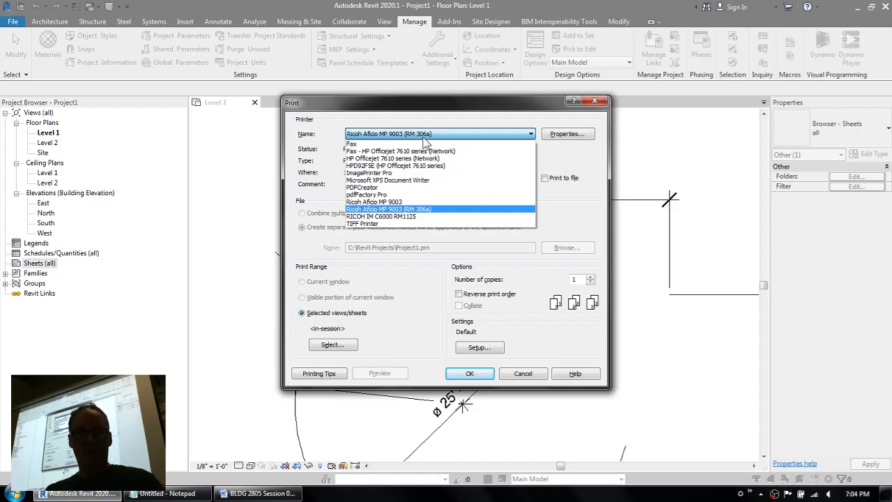
{"action": "left_click", "coordinate": [390, 187]}
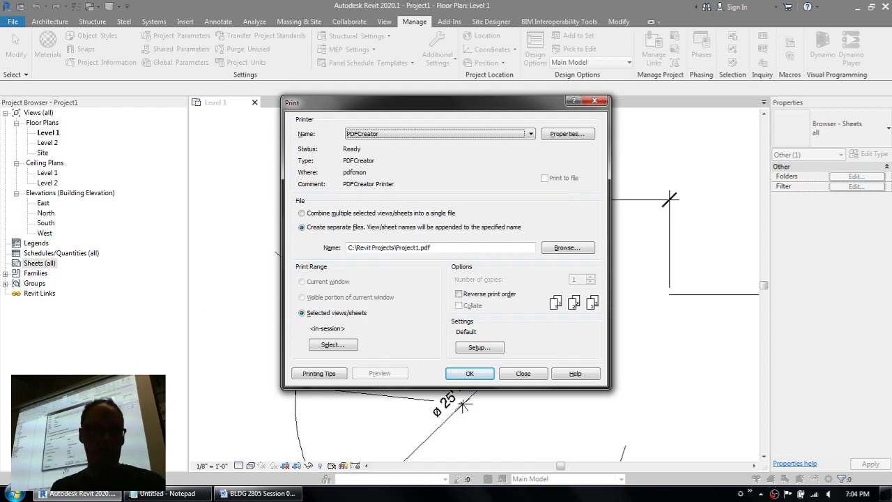
- Open Chrome and search the web for cutepdf
{"action": "left_click", "coordinate": [12, 493]}
{"action": "left_click", "coordinate": [41, 184]}
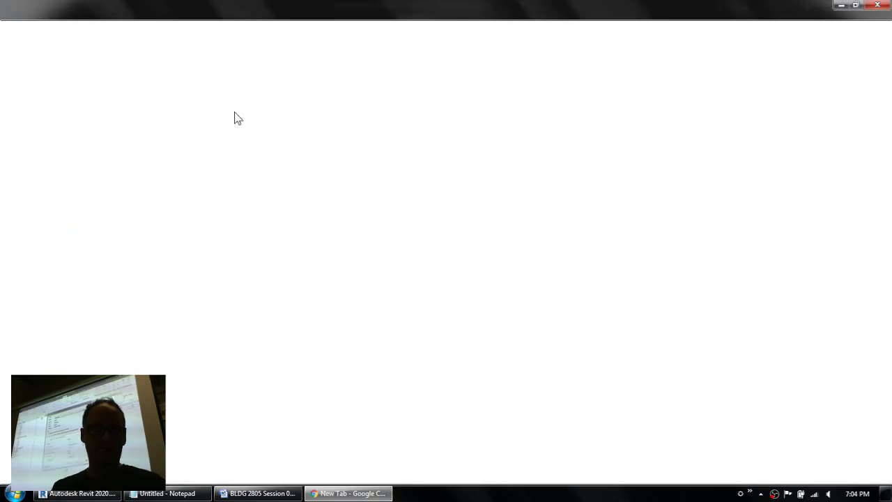
{"action": "type", "text": "cutepdf"}
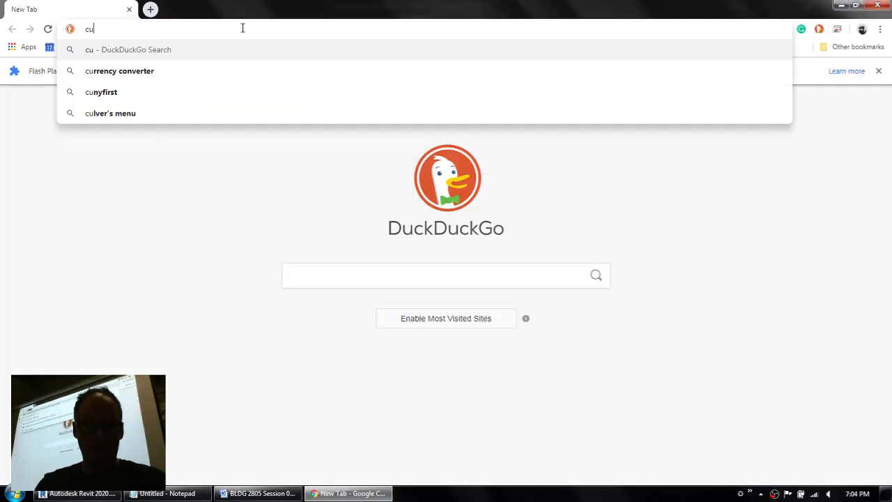
{"action": "key", "text": "Return"}
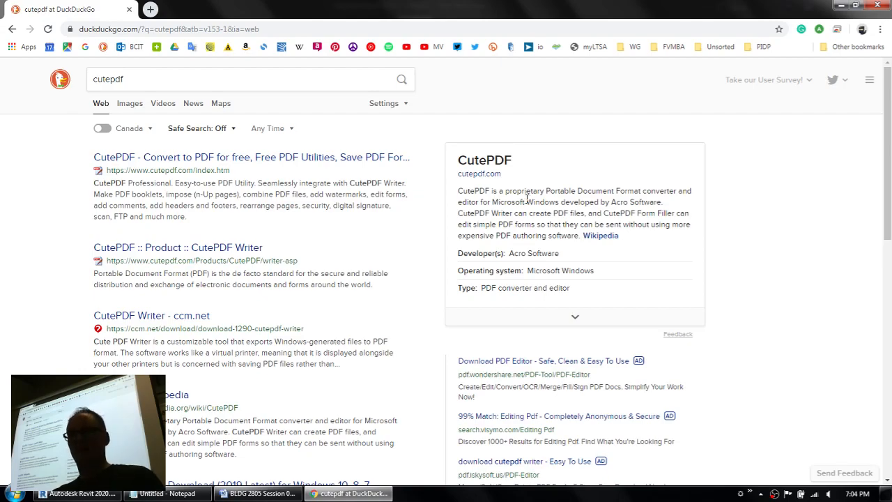
- Search for pdfcreator in a new tab, and view the PDFCreator versions offered on the pdfforge download page
{"action": "left_click", "coordinate": [150, 9]}
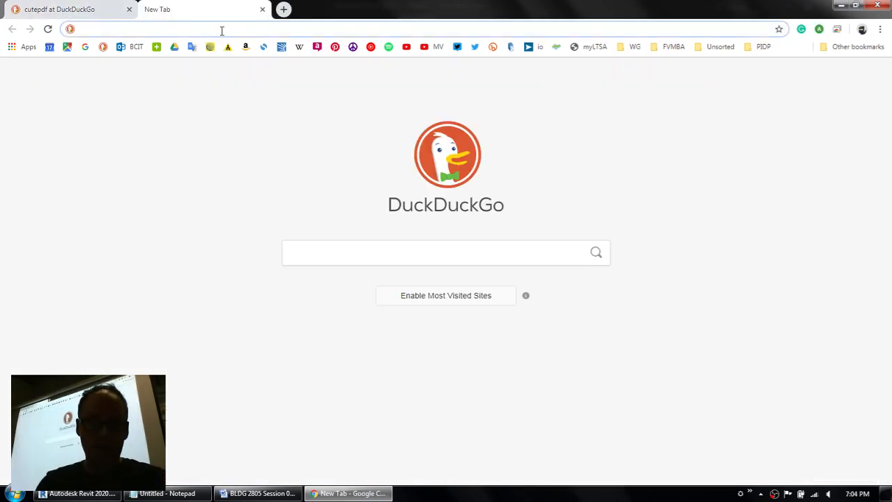
{"action": "type", "text": "pdfcreator"}
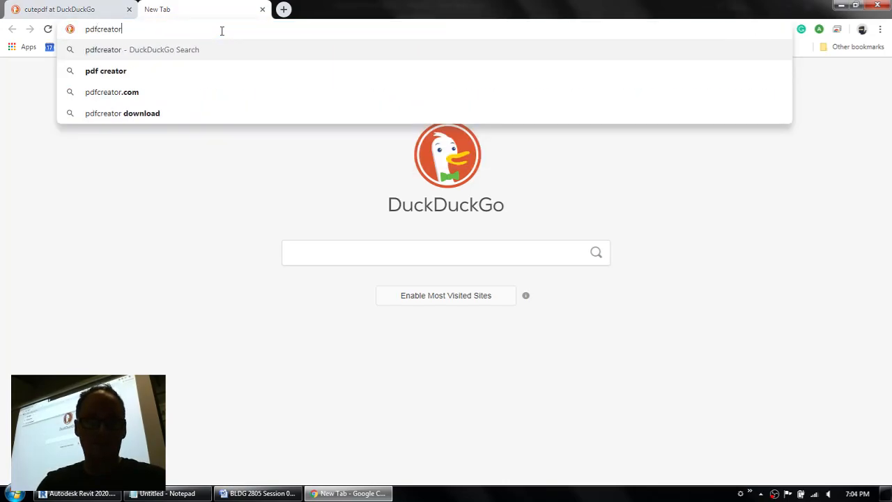
{"action": "key", "text": "Return"}
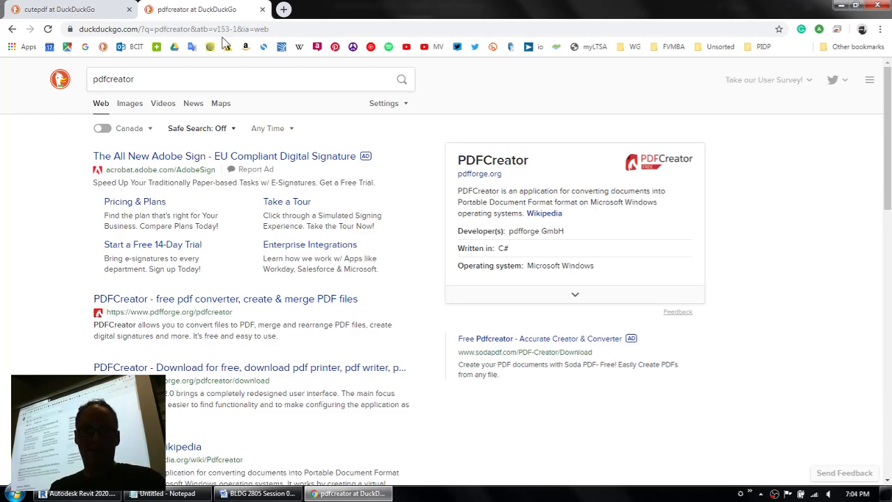
{"action": "left_click", "coordinate": [533, 217]}
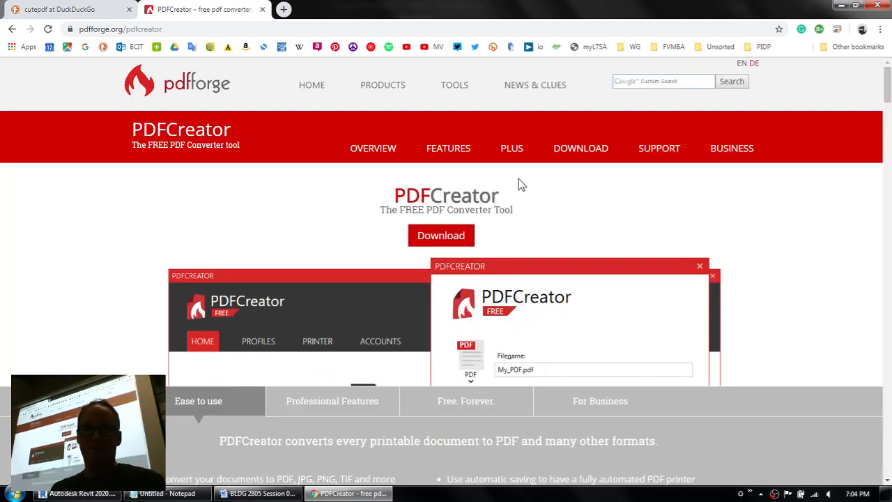
{"action": "left_click", "coordinate": [578, 151]}
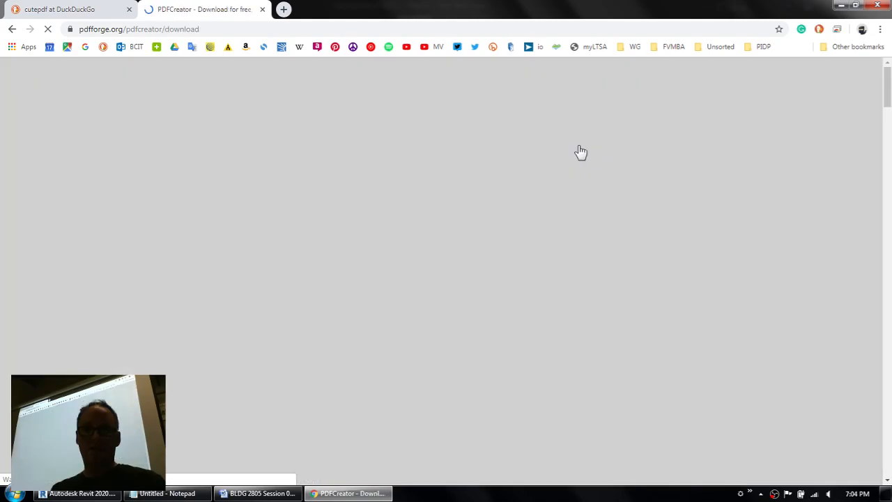
{"action": "scroll", "coordinate": [509, 184], "scroll_direction": "down", "scroll_amount": 3}
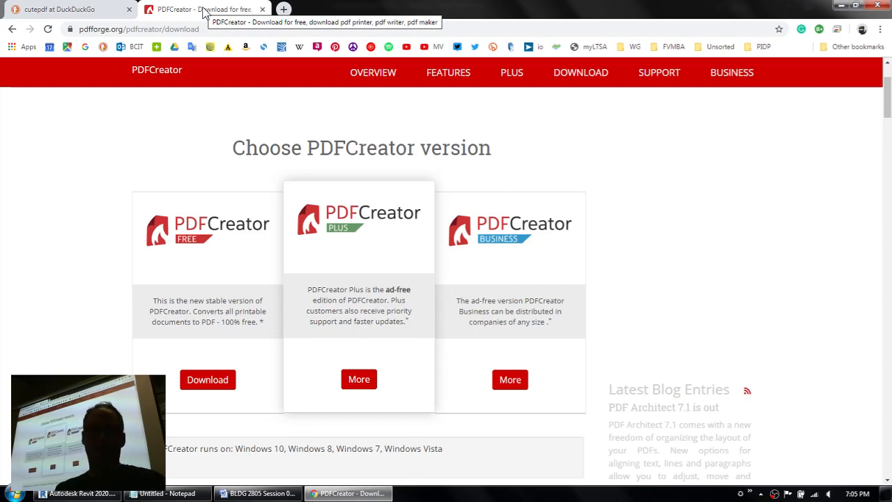
- Switch to Word and print one copy of the whole Session 07 document to PDFCreator
{"action": "left_click", "coordinate": [258, 493]}
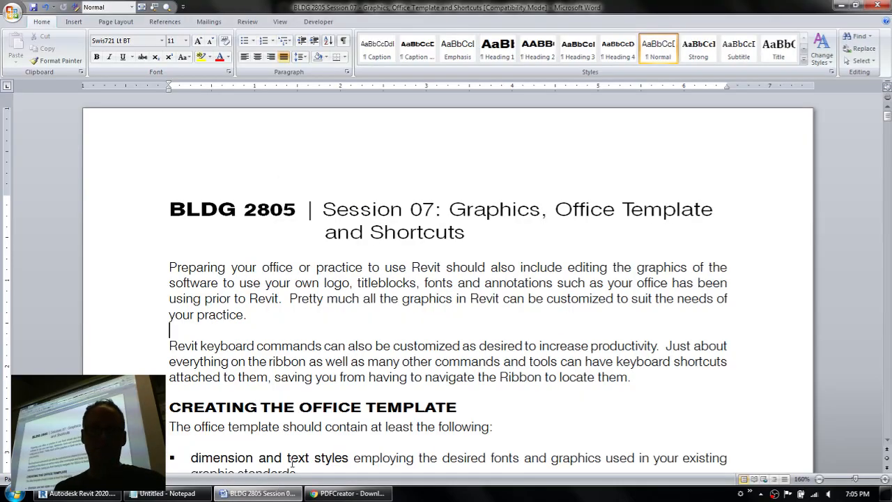
{"action": "key", "text": "ctrl+p"}
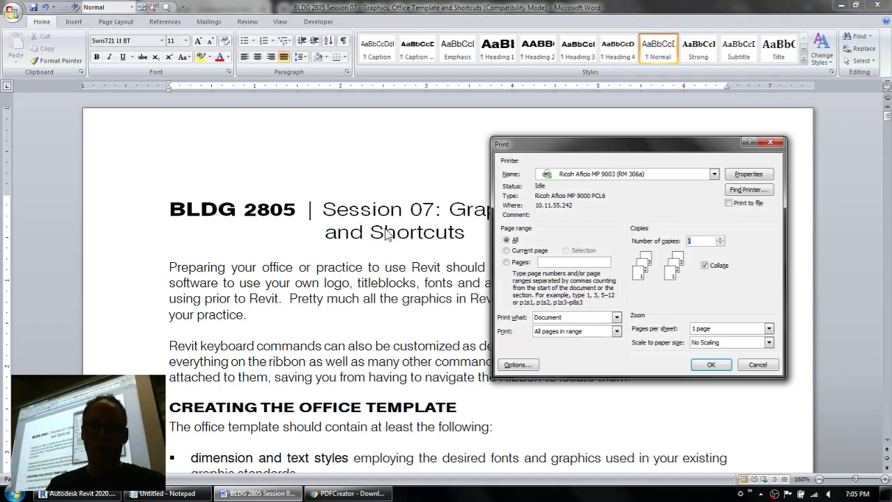
{"action": "left_click", "coordinate": [600, 174]}
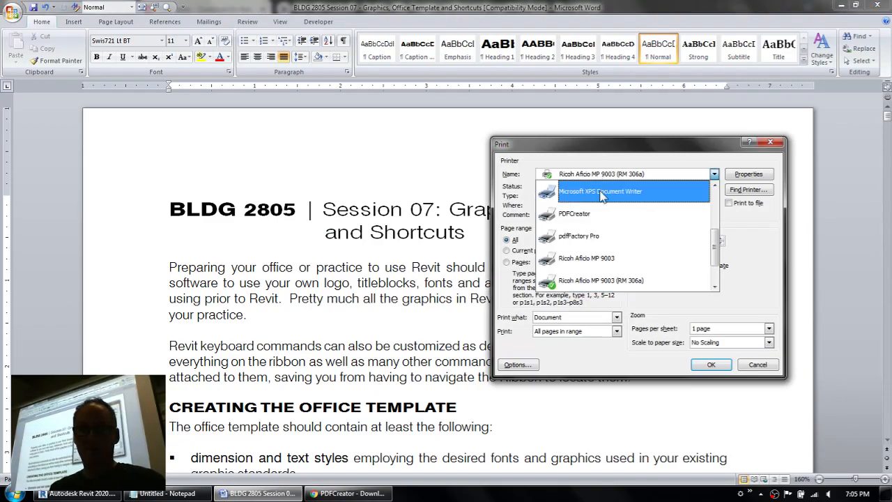
{"action": "left_click", "coordinate": [593, 214]}
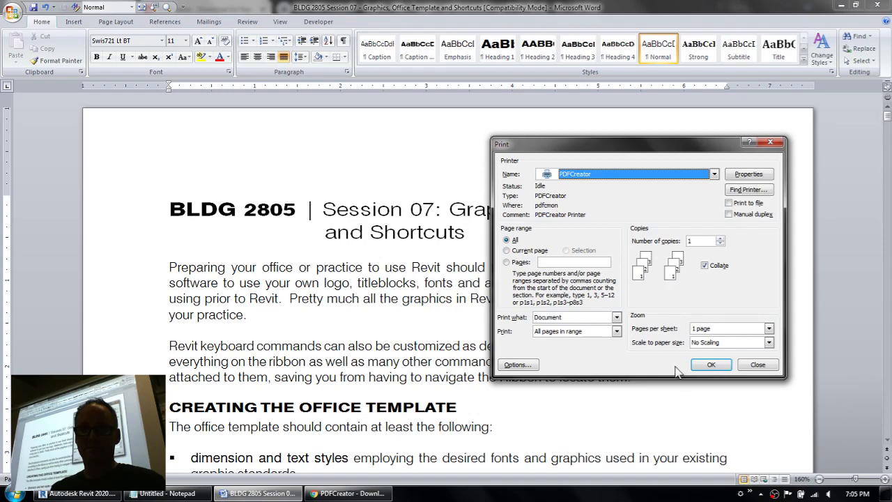
{"action": "left_click", "coordinate": [711, 366]}
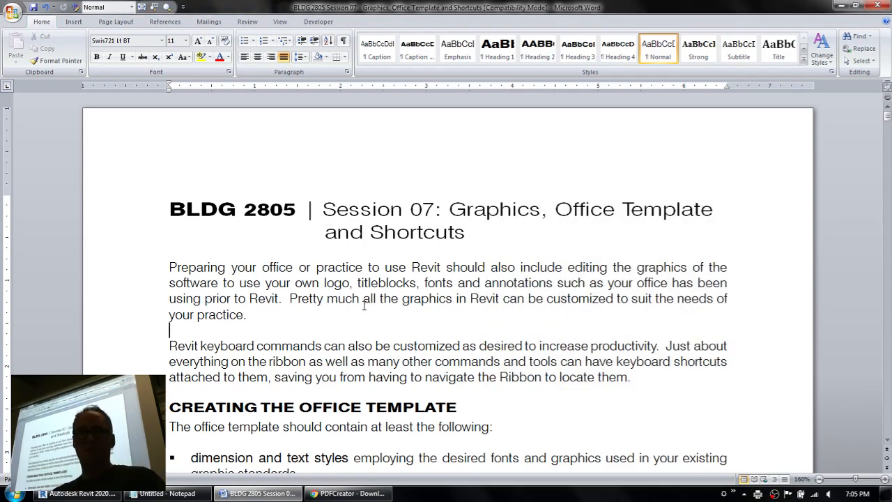
- Return to Revit's Print dialog and try to print to PDFCreator with no views or sheets selected
{"action": "left_click", "coordinate": [111, 494]}
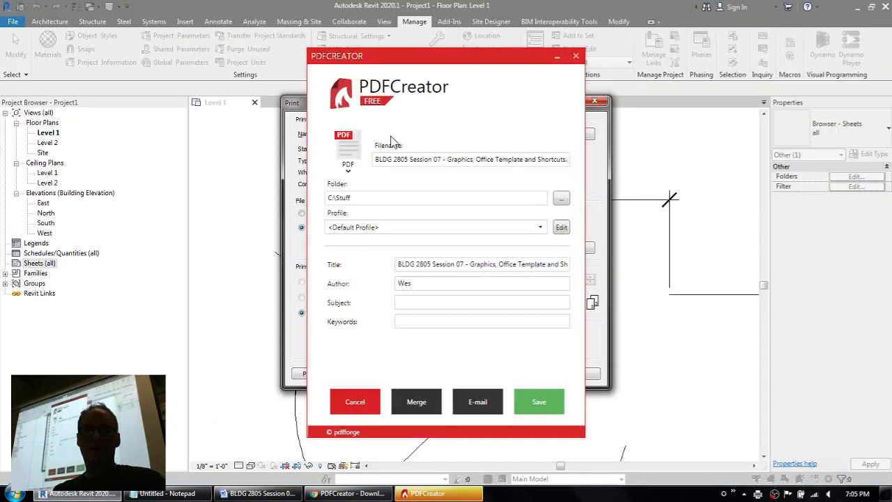
{"action": "left_click", "coordinate": [633, 167]}
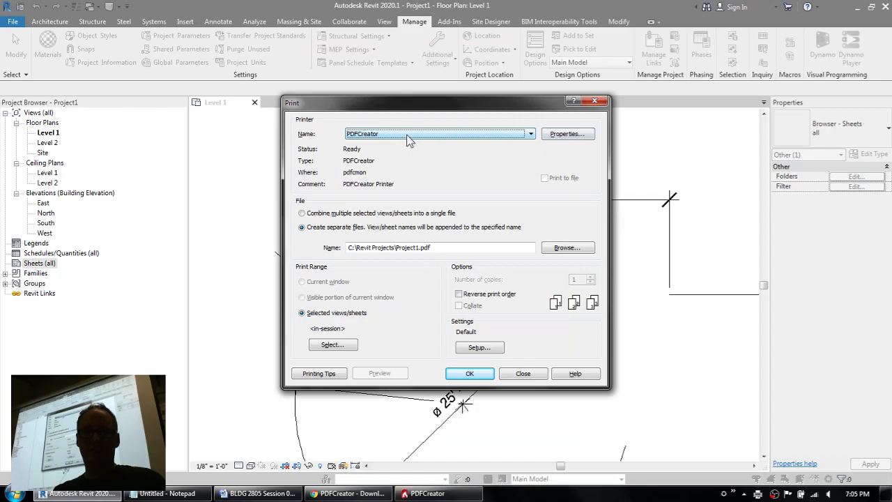
{"action": "left_click", "coordinate": [470, 374]}
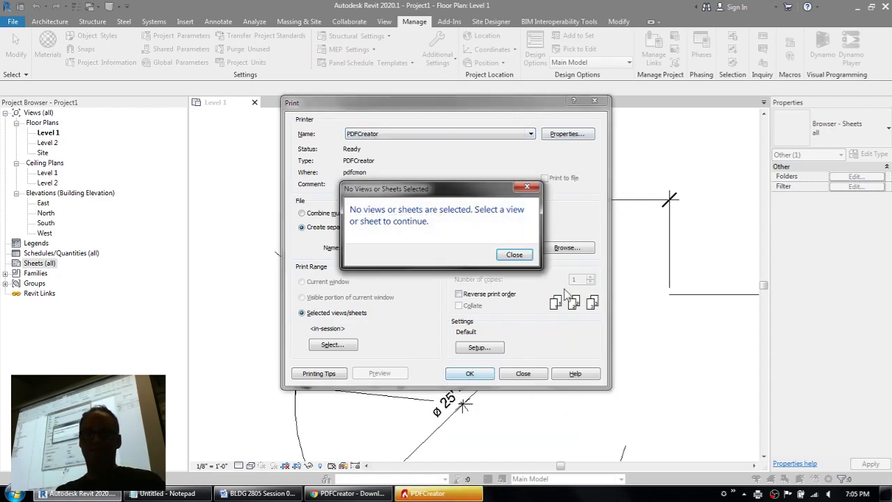
{"action": "left_click", "coordinate": [513, 254]}
- Print Floor Plan: Level 1 to PDFCreator, combining selected views/sheets into a single file and without saving the view set
{"action": "left_click", "coordinate": [313, 214]}
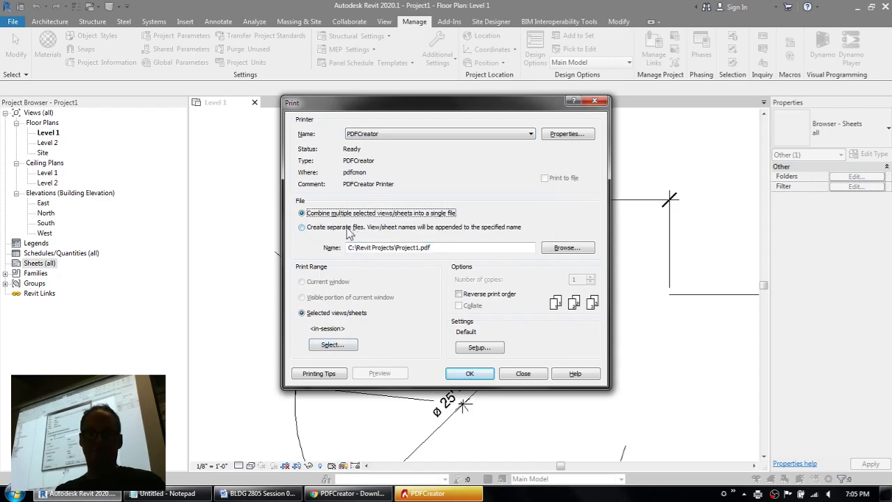
{"action": "left_click", "coordinate": [337, 347]}
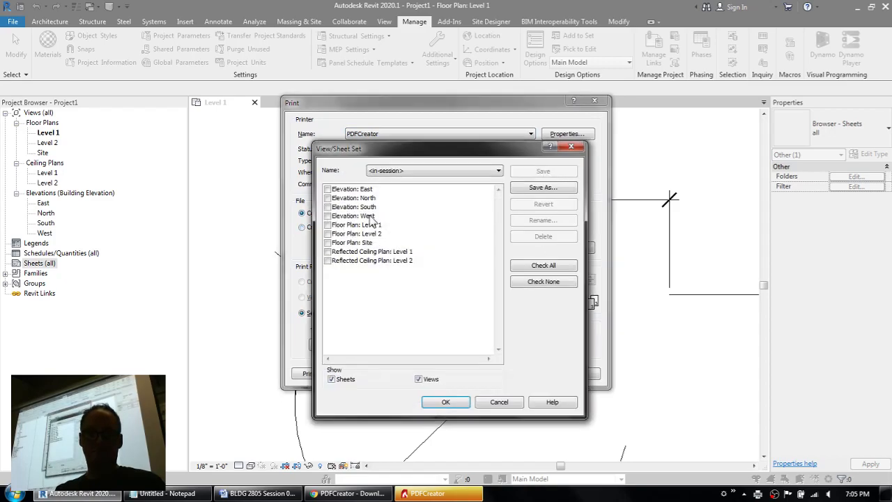
{"action": "left_click", "coordinate": [329, 225]}
{"action": "left_click", "coordinate": [443, 402]}
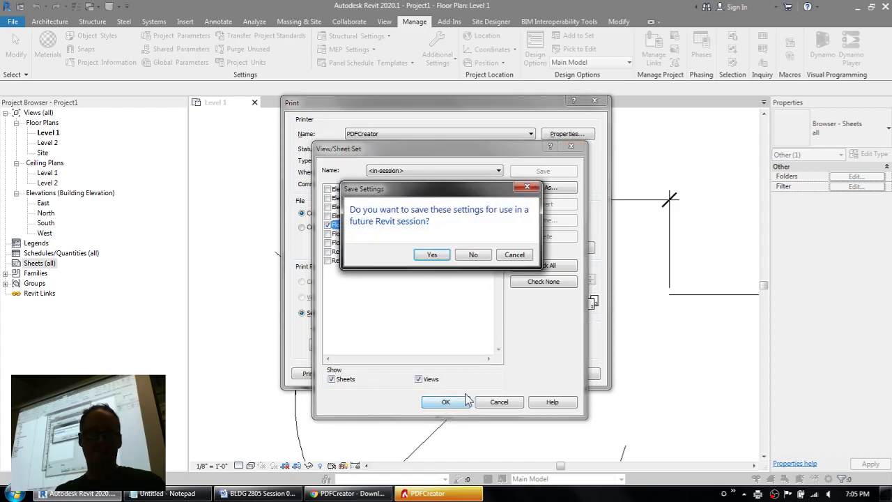
{"action": "left_click", "coordinate": [469, 254]}
{"action": "left_click", "coordinate": [465, 378]}
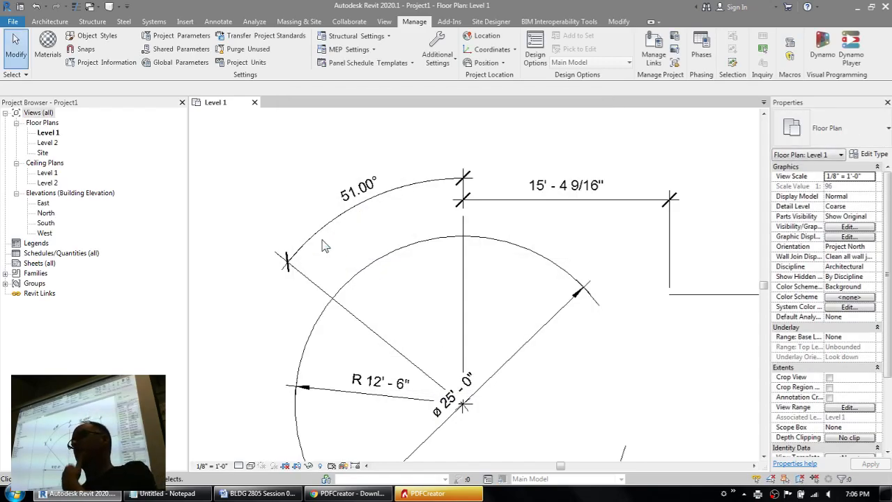
- Look at the Merge option for the queued print jobs in PDFCreator, and switch back to Word
{"action": "left_click", "coordinate": [455, 495]}
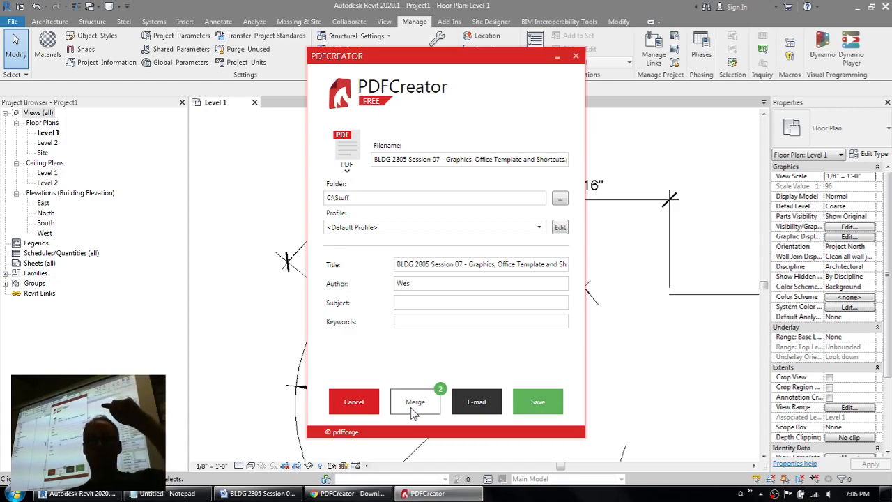
{"action": "left_click", "coordinate": [223, 494]}
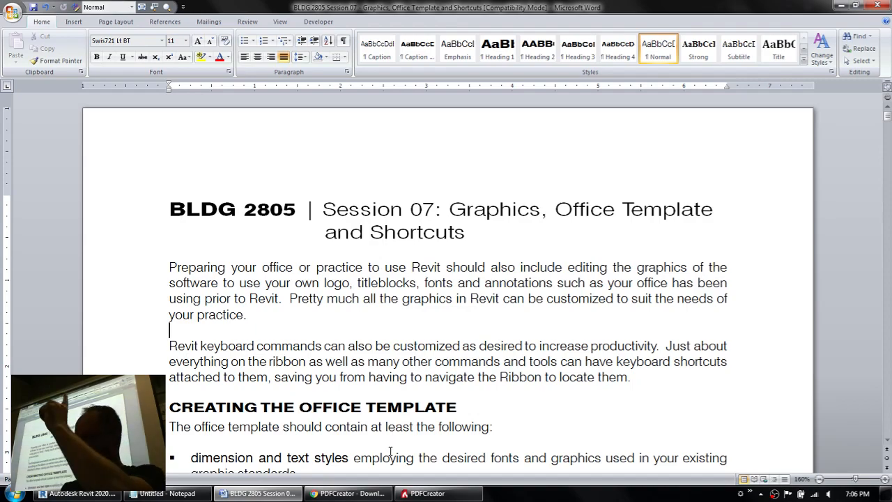
- Switch to PDFCreator, review the queued print jobs in its merge list, and close the pending jobs without saving them
{"action": "left_click", "coordinate": [436, 495]}
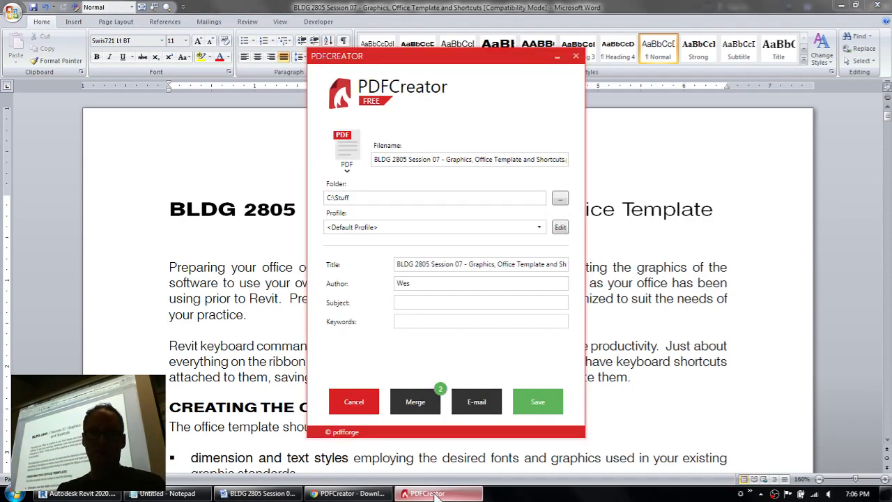
{"action": "left_click", "coordinate": [415, 403]}
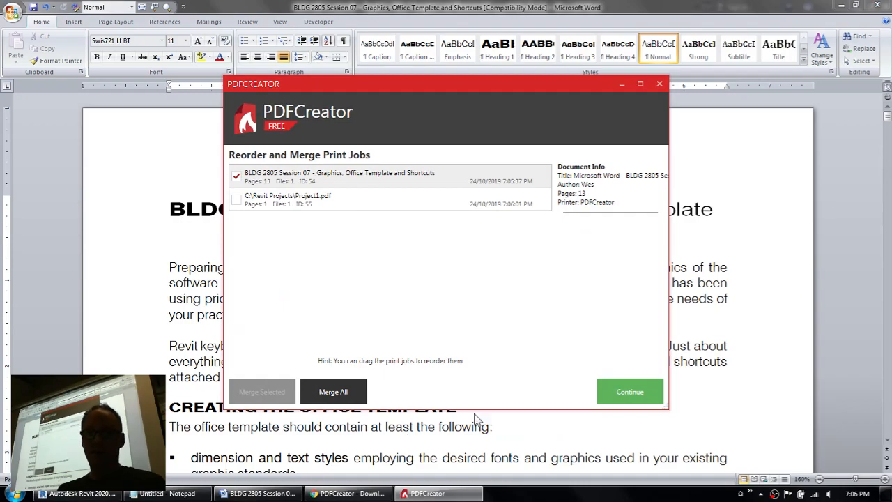
{"action": "left_click", "coordinate": [625, 389]}
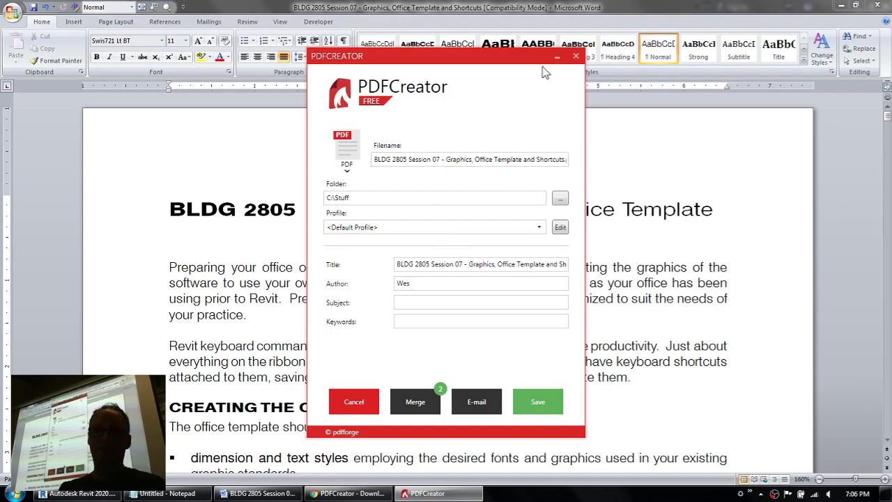
{"action": "left_click", "coordinate": [576, 58]}
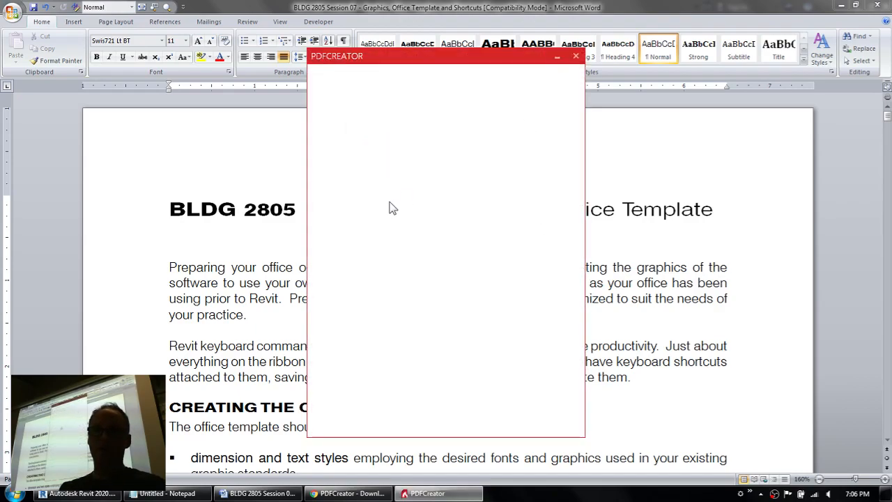
{"action": "left_click", "coordinate": [576, 58]}
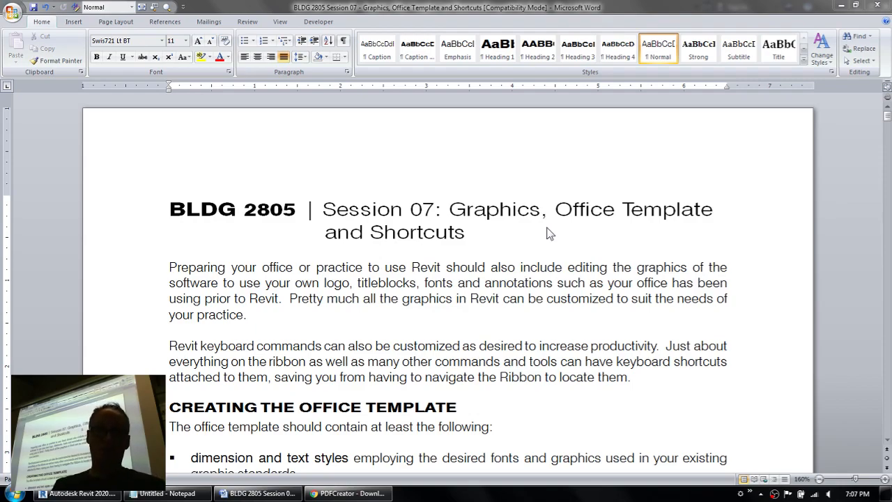
- Switch to Revit and check which paper sizes the PDFCreator printer offers in the print setup, keeping its settings
{"action": "left_click", "coordinate": [89, 496]}
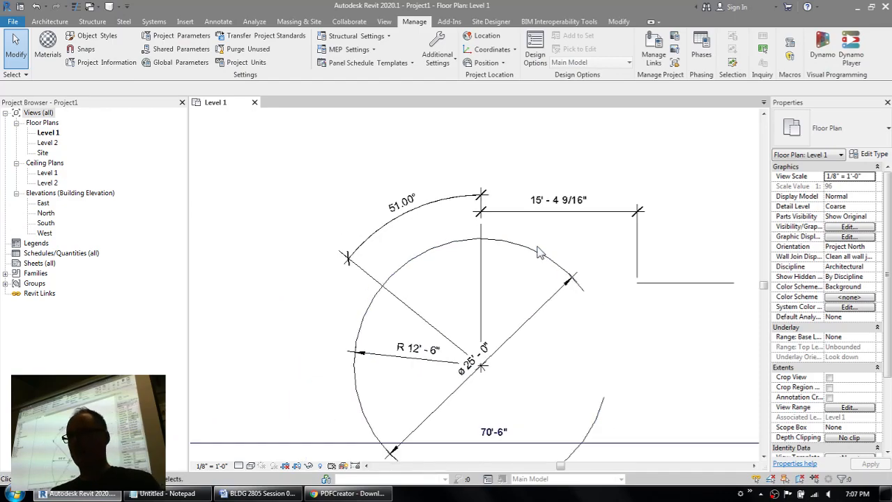
{"action": "middle_click_drag", "start_coordinate": [586, 252], "coordinate": [504, 269]}
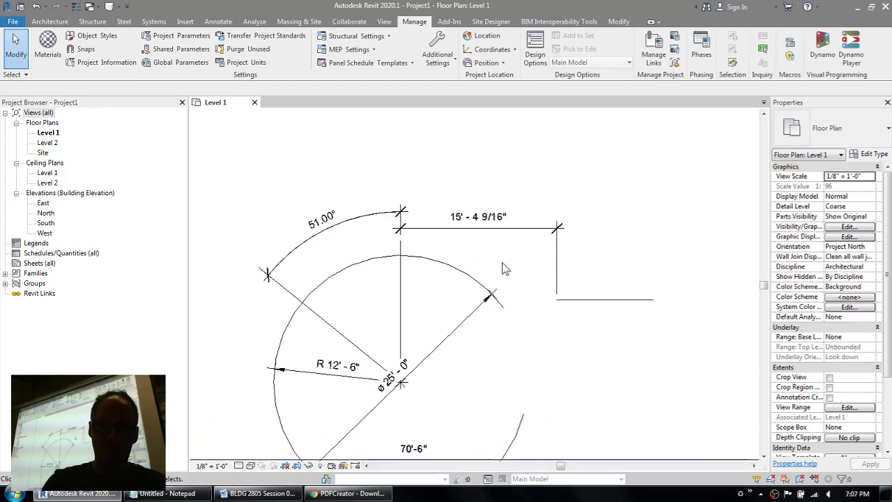
{"action": "key", "text": "ctrl+p"}
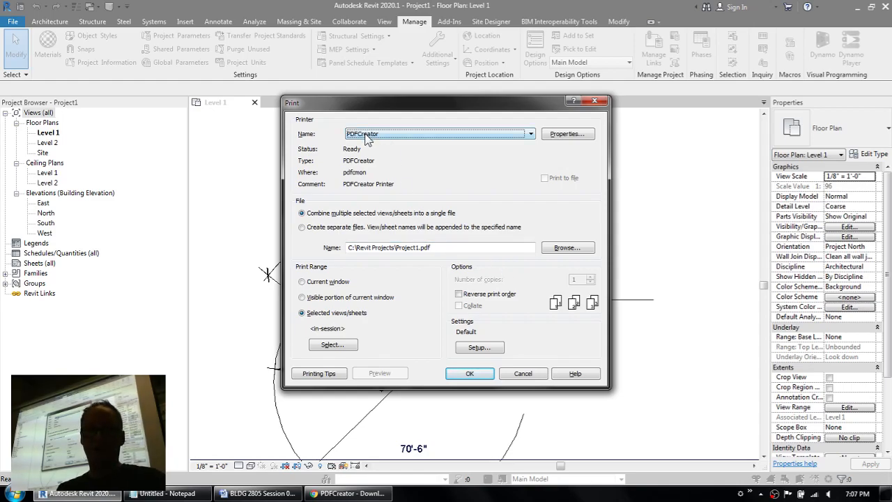
{"action": "left_click", "coordinate": [480, 348]}
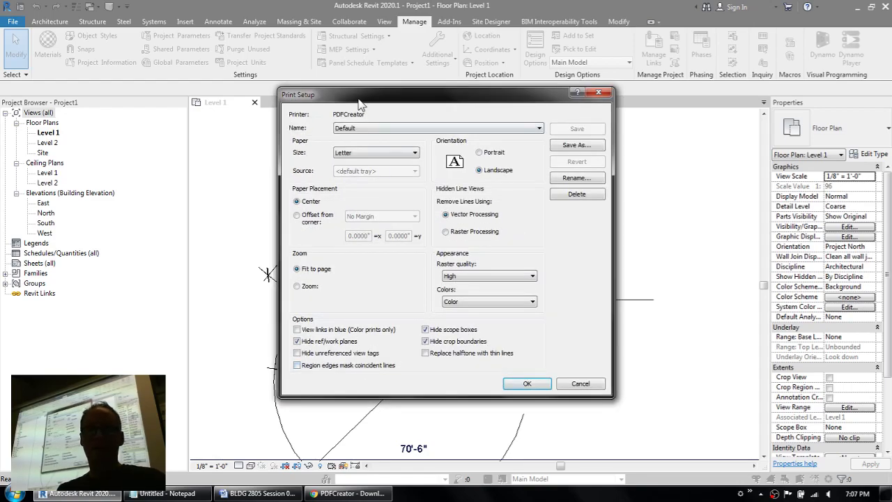
{"action": "left_click_drag", "start_coordinate": [360, 104], "coordinate": [559, 117]}
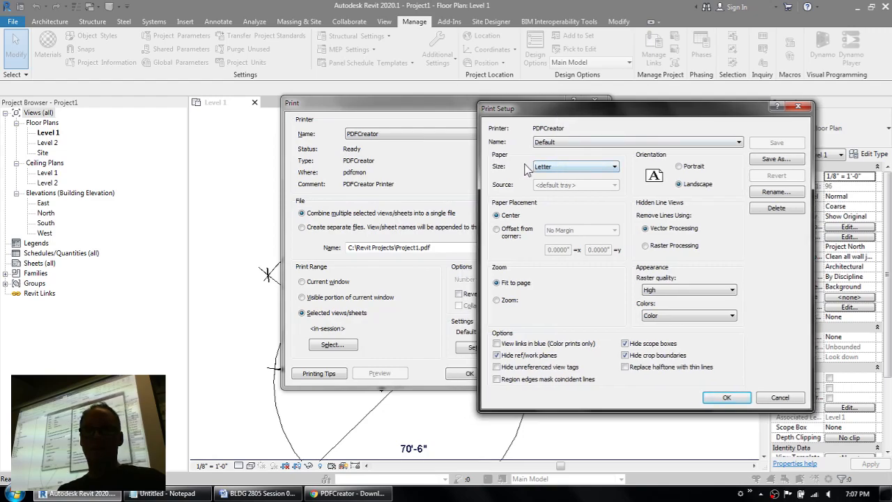
{"action": "left_click", "coordinate": [561, 169]}
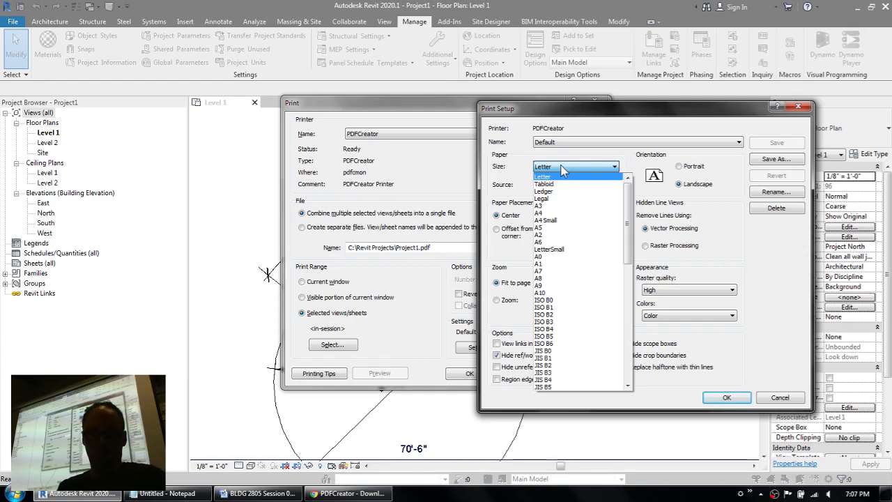
{"action": "left_click", "coordinate": [775, 404]}
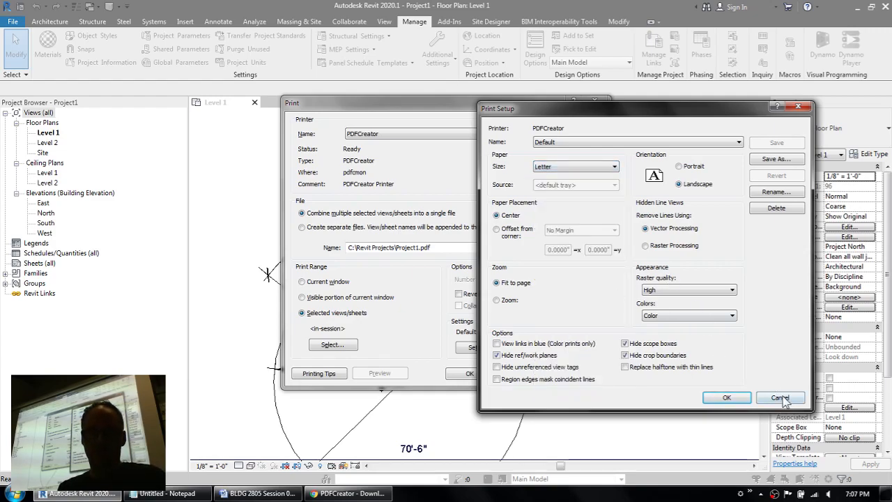
{"action": "left_click", "coordinate": [780, 399]}
- Choose the Ricoh Aficio MP 9003 (RM 306a) printer and check which paper sizes its print setup offers
{"action": "left_click", "coordinate": [428, 137]}
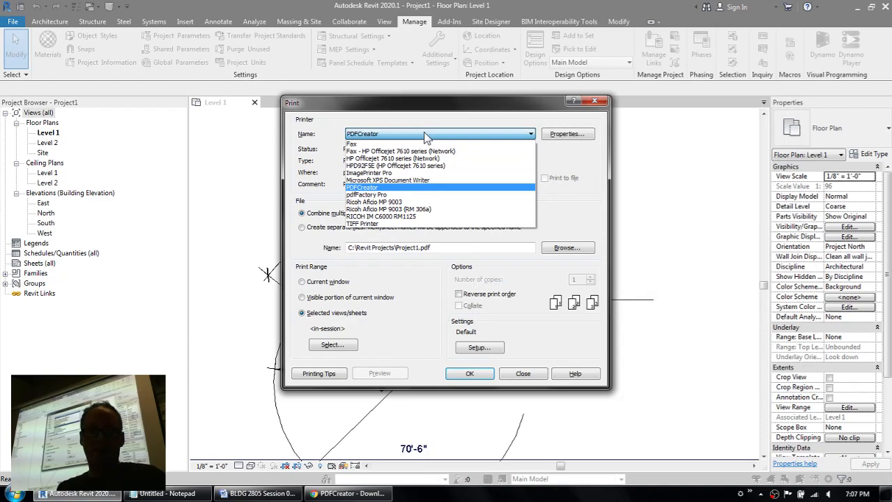
{"action": "left_click", "coordinate": [426, 209]}
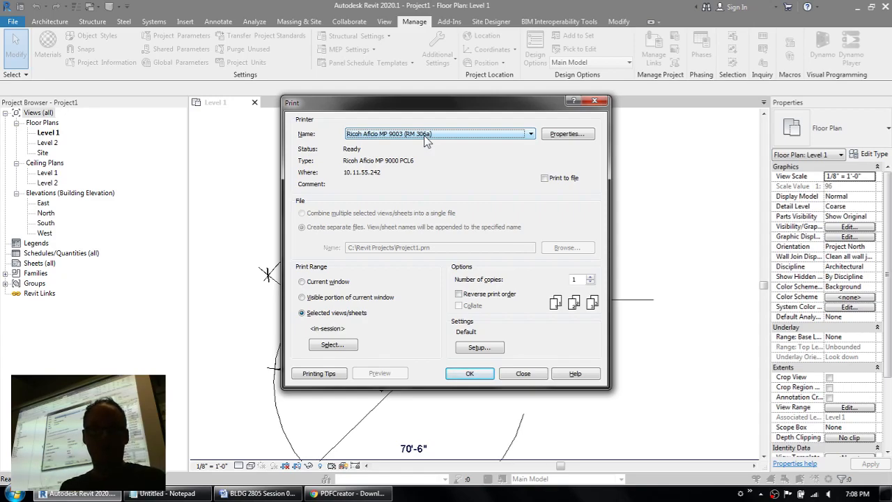
{"action": "left_click", "coordinate": [477, 347]}
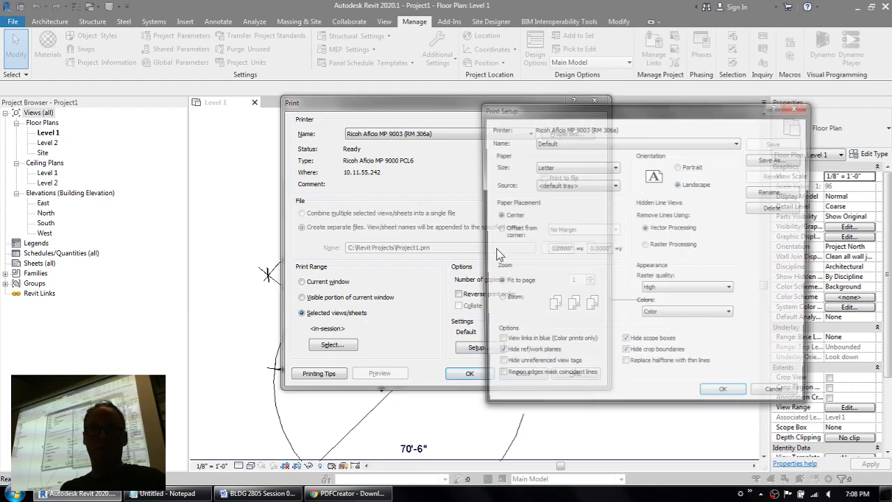
{"action": "left_click", "coordinate": [555, 169]}
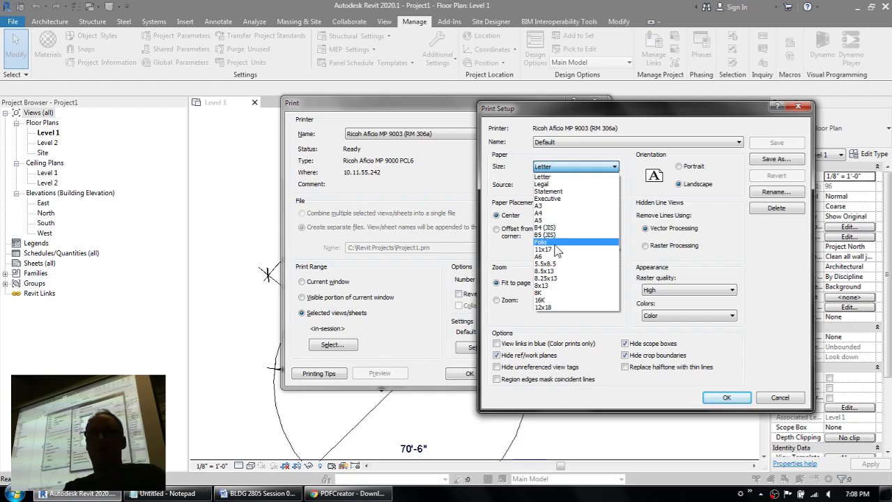
{"action": "left_click", "coordinate": [782, 399]}
{"action": "left_click", "coordinate": [774, 399]}
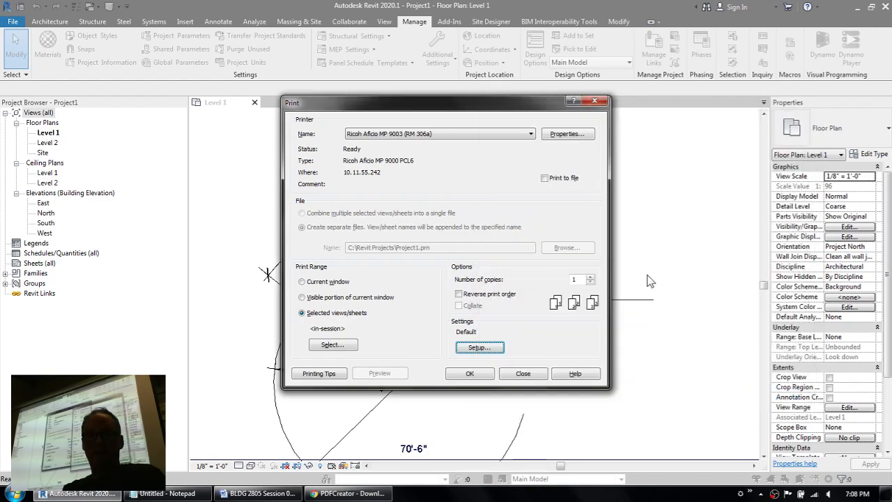
- Select PDFCreator as the printer and set the paper size in its print setup to ARCH E
{"action": "left_click", "coordinate": [438, 135]}
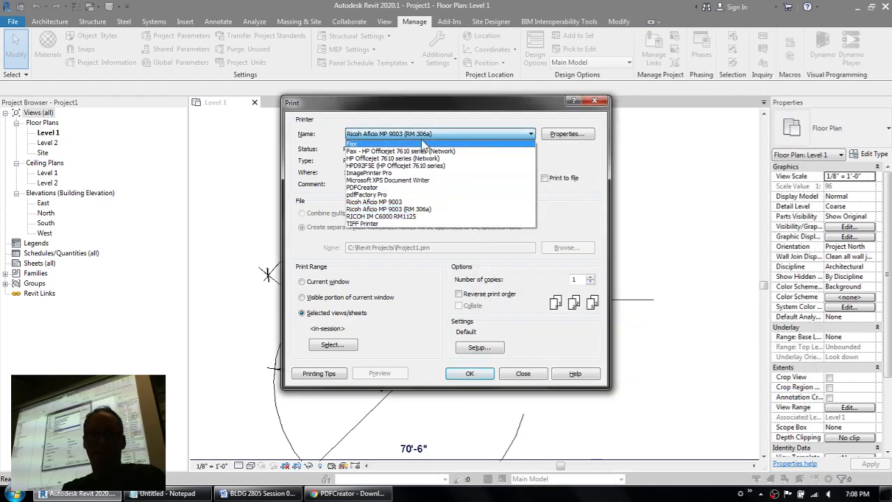
{"action": "left_click", "coordinate": [380, 187]}
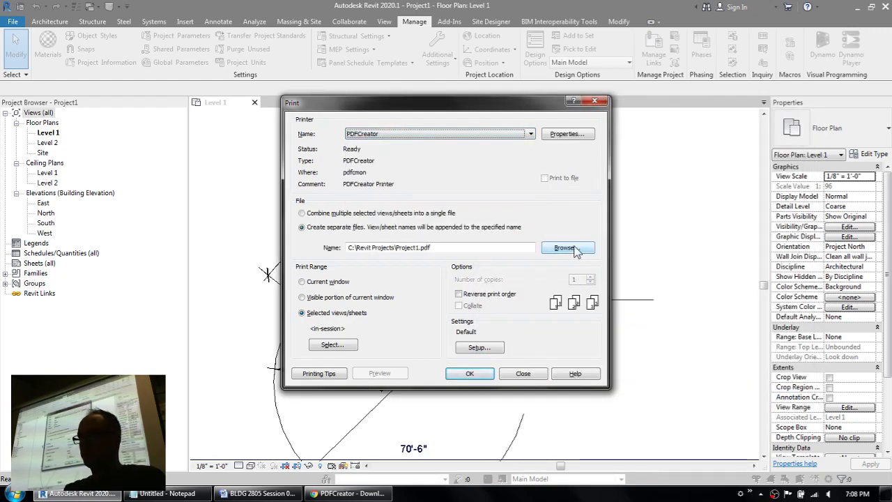
{"action": "left_click", "coordinate": [478, 347]}
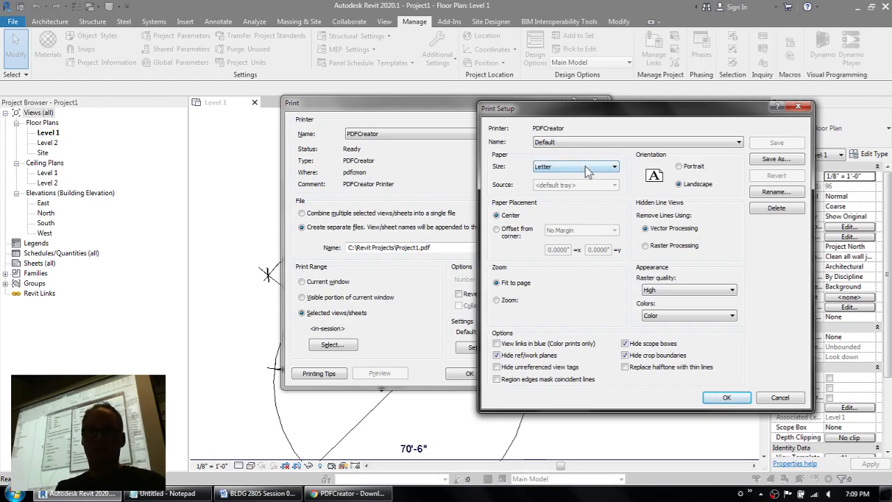
{"action": "left_click_drag", "start_coordinate": [588, 112], "coordinate": [575, 119]}
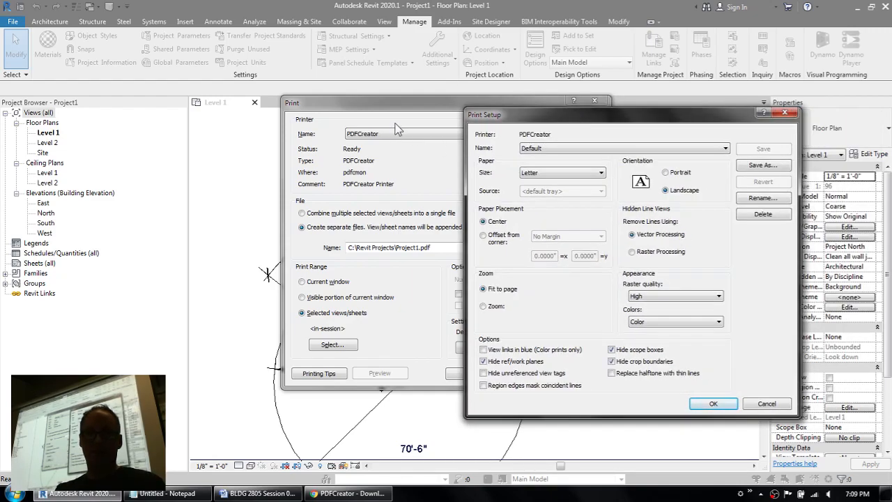
{"action": "left_click", "coordinate": [612, 148]}
{"action": "left_click", "coordinate": [612, 159]}
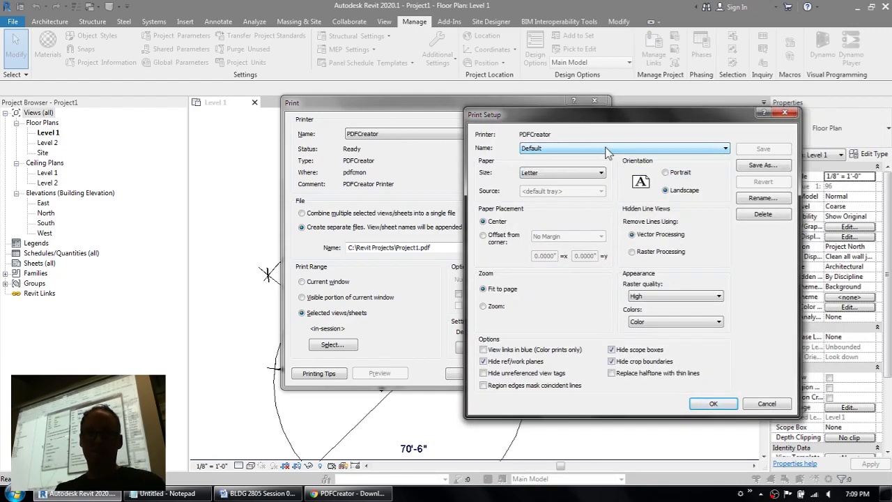
{"action": "left_click", "coordinate": [547, 173]}
{"action": "scroll", "coordinate": [625, 315], "scroll_direction": "down", "scroll_amount": 5}
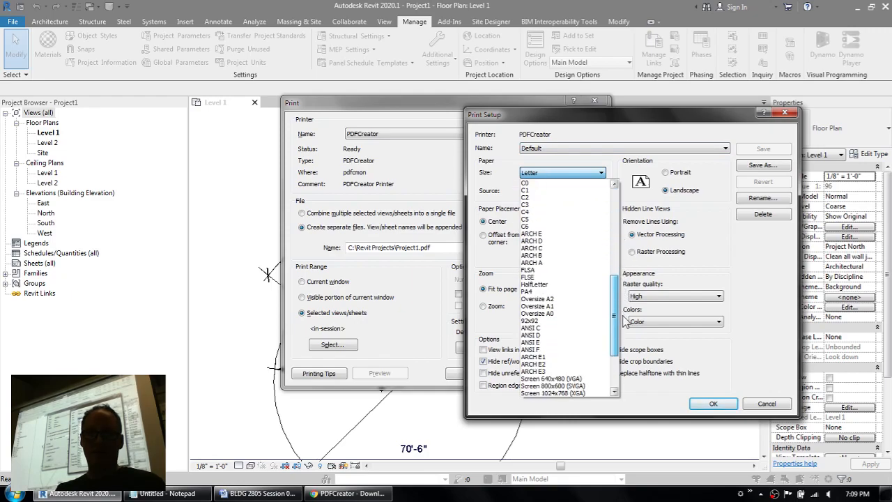
{"action": "scroll", "coordinate": [625, 315], "scroll_direction": "down", "scroll_amount": 3}
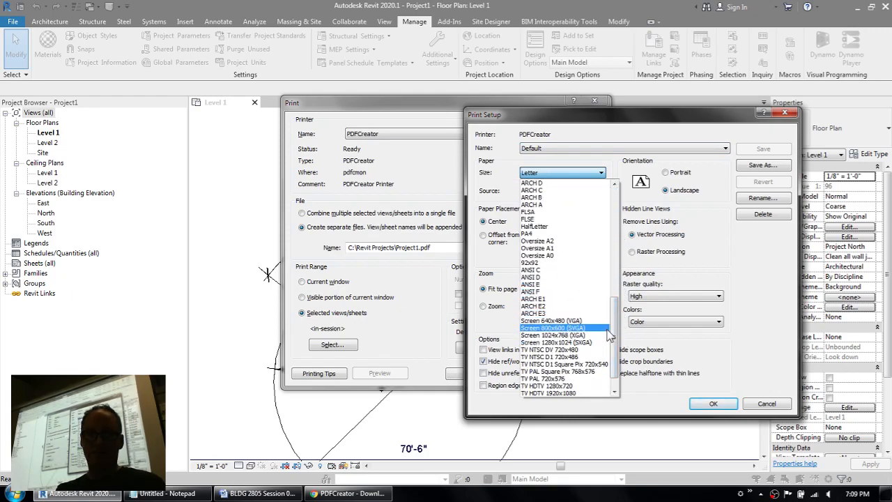
{"action": "left_click_drag", "start_coordinate": [614, 336], "coordinate": [616, 289]}
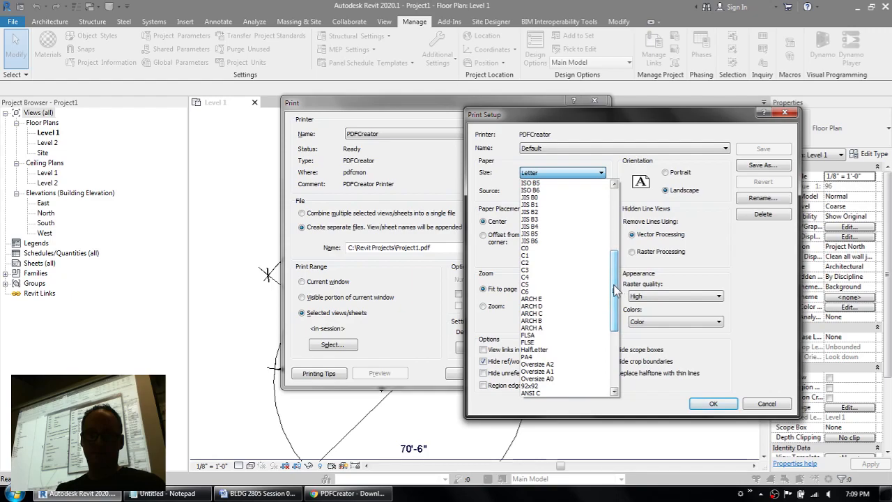
{"action": "left_click", "coordinate": [554, 300]}
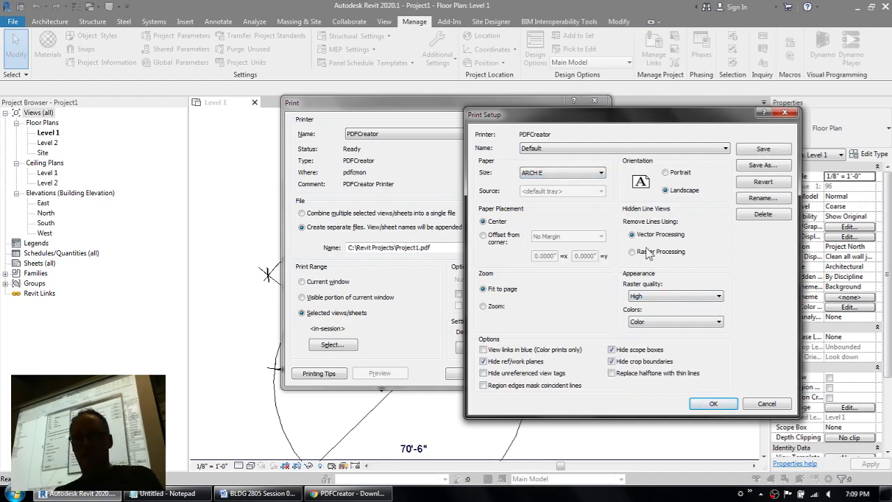
- Set the print zoom to 100% size with centered paper placement, and hide unreferenced view tags
{"action": "left_click", "coordinate": [494, 307]}
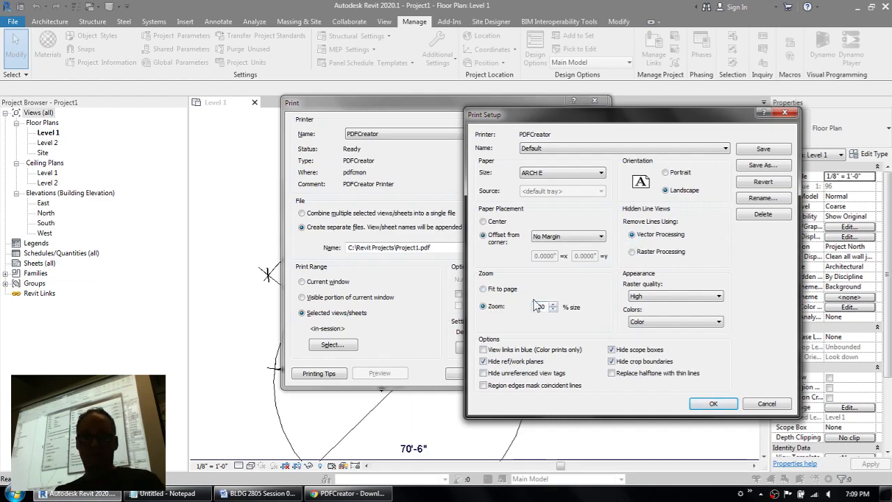
{"action": "left_click", "coordinate": [496, 221]}
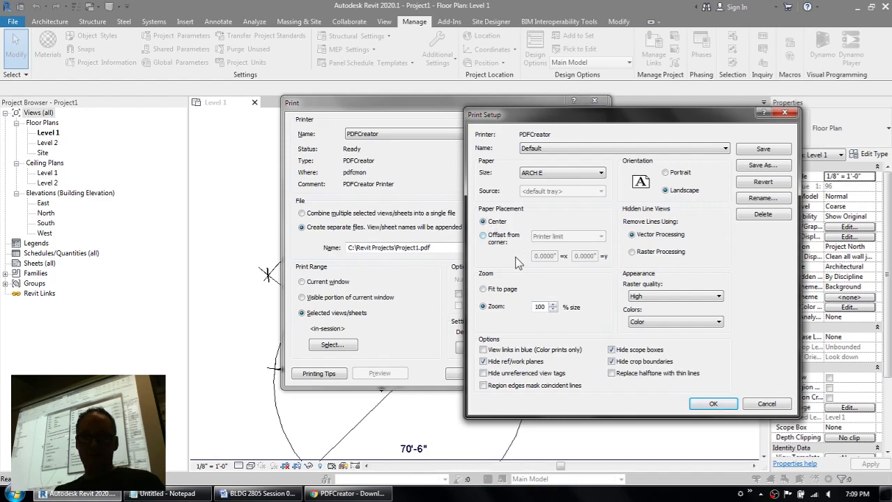
{"action": "left_click", "coordinate": [502, 375]}
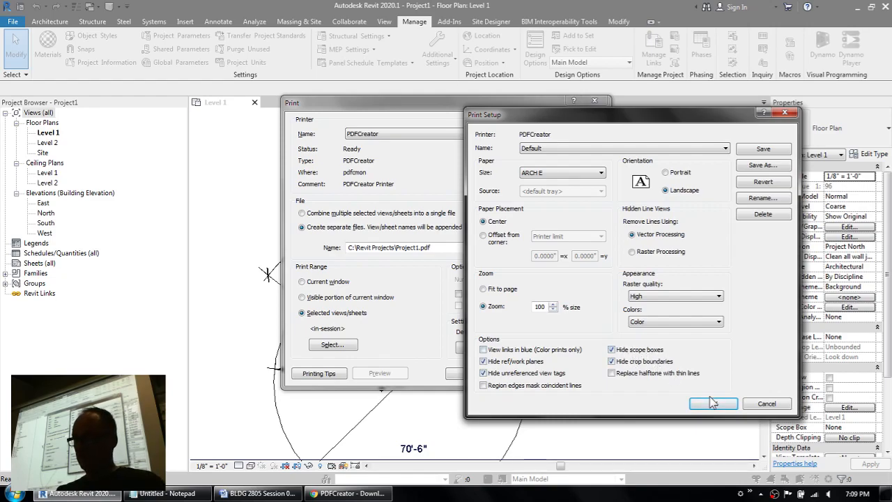
{"action": "left_click", "coordinate": [612, 361]}
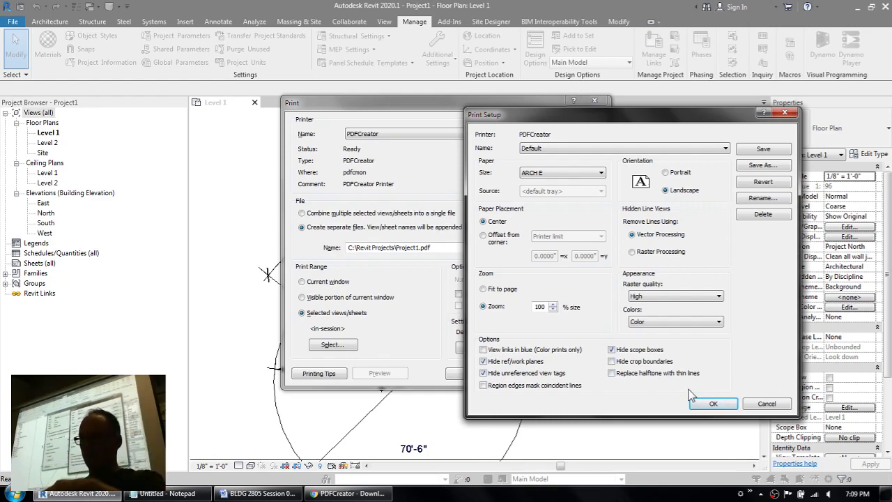
{"action": "left_click", "coordinate": [612, 361]}
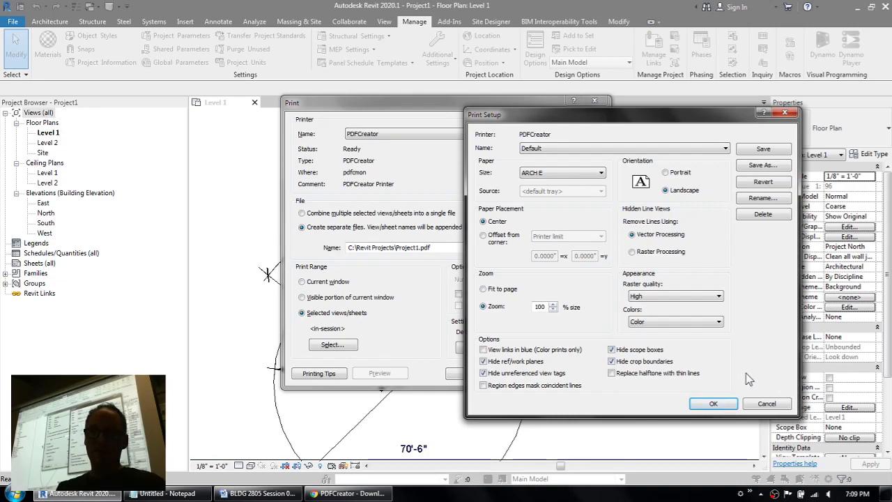
- Try Raster Processing for removing lines in hidden line views, and return to Vector Processing
{"action": "left_click_drag", "start_coordinate": [705, 119], "coordinate": [662, 123]}
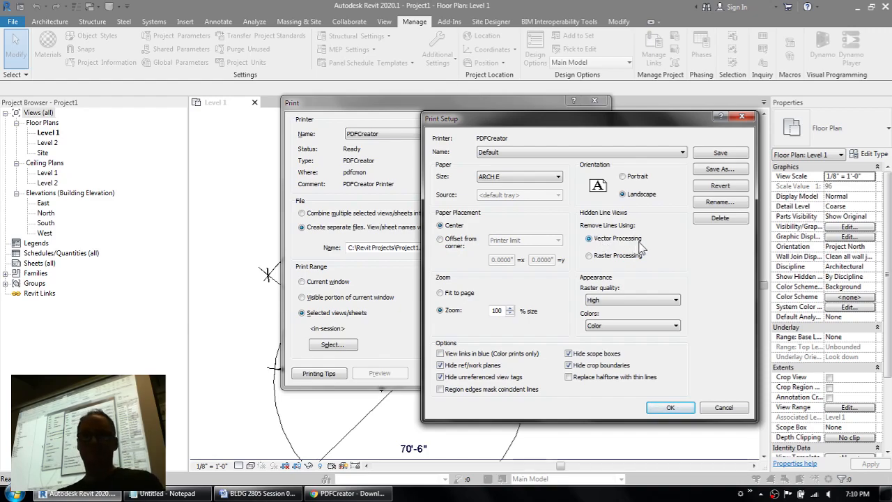
{"action": "left_click", "coordinate": [602, 256]}
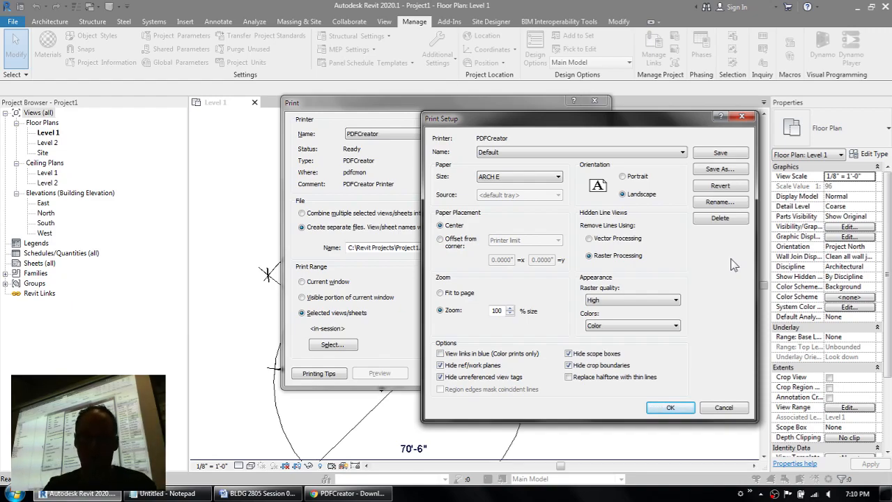
{"action": "left_click", "coordinate": [599, 241]}
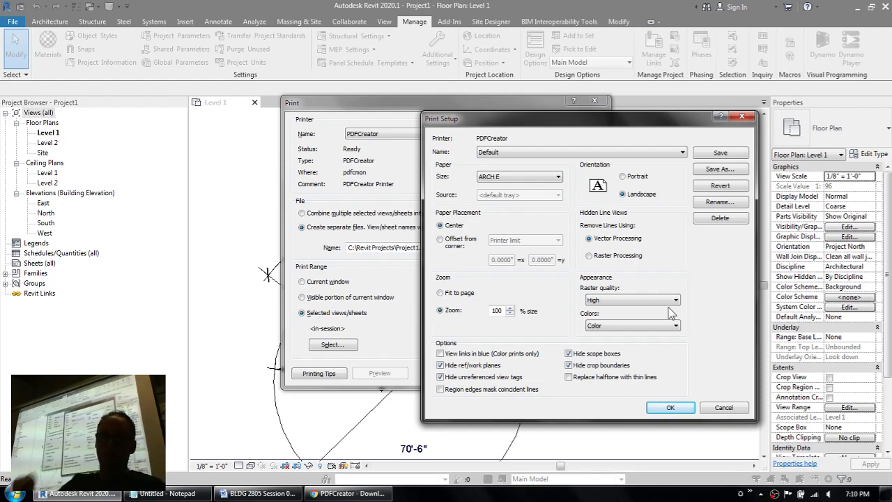
- Rename the Default print setup as ARCH E and accept the setup
{"action": "left_click", "coordinate": [718, 203]}
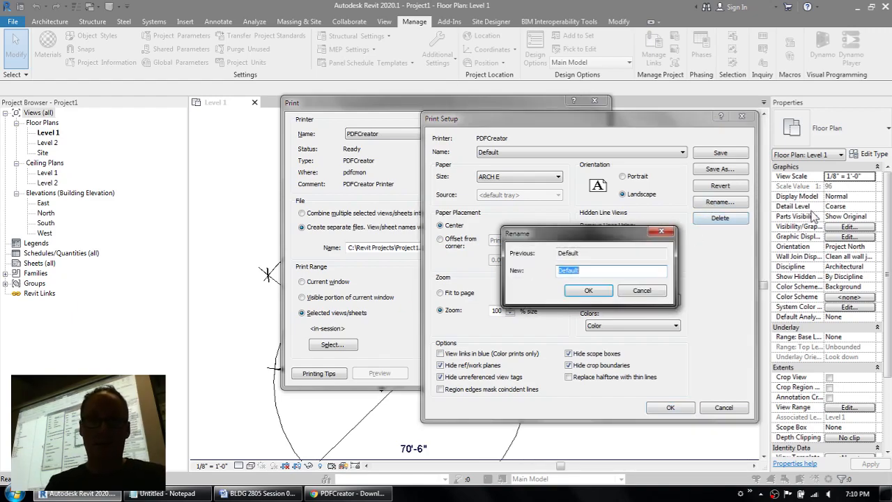
{"action": "type", "text": "ARCH E"}
{"action": "key", "text": "Return"}
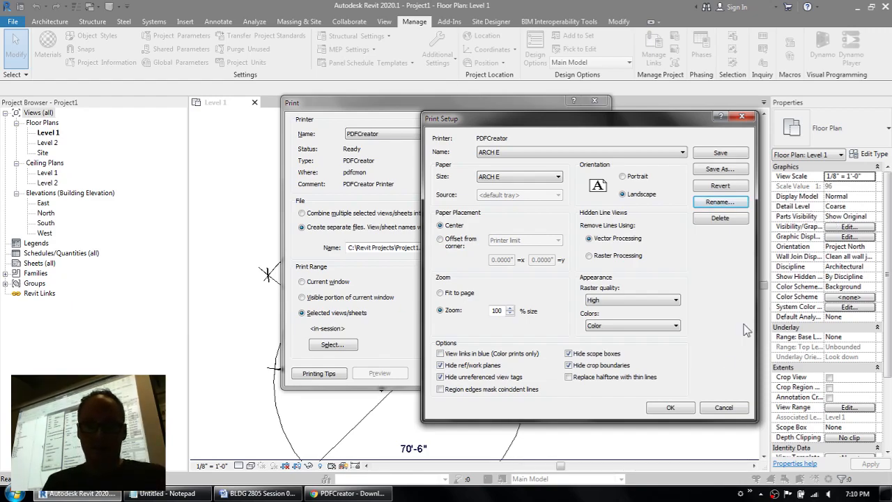
{"action": "left_click", "coordinate": [671, 407]}
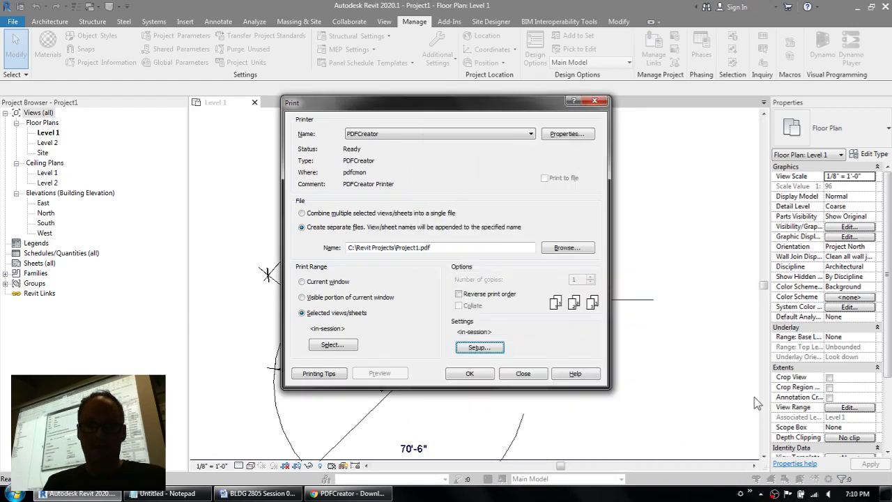
- Reopen the print setup, select the saved ARCH E setup and set its paper size to ARCH E
{"action": "left_click", "coordinate": [479, 347]}
{"action": "left_click", "coordinate": [488, 152]}
{"action": "left_click", "coordinate": [492, 170]}
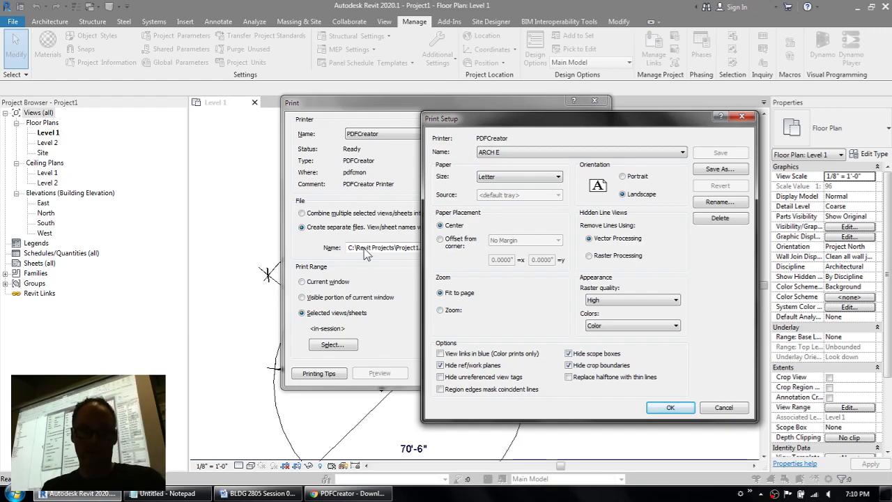
{"action": "left_click", "coordinate": [509, 177]}
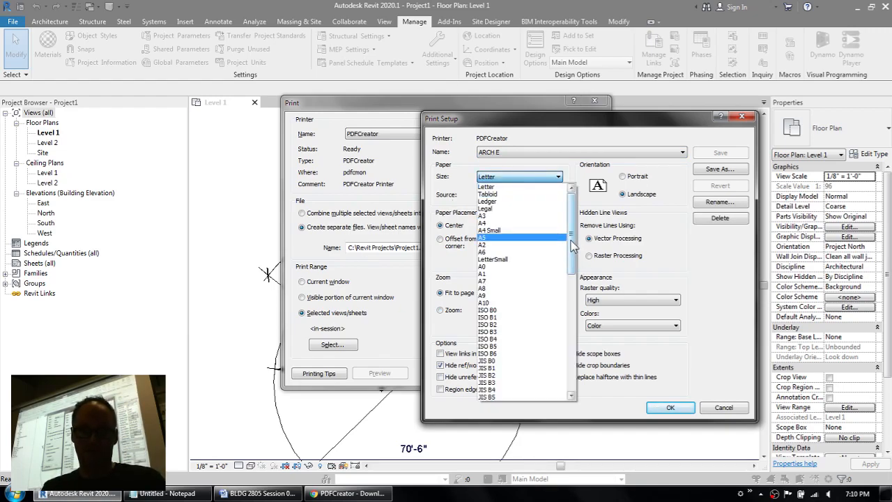
{"action": "scroll", "coordinate": [571, 279], "scroll_direction": "down", "scroll_amount": 5}
{"action": "left_click", "coordinate": [557, 298]}
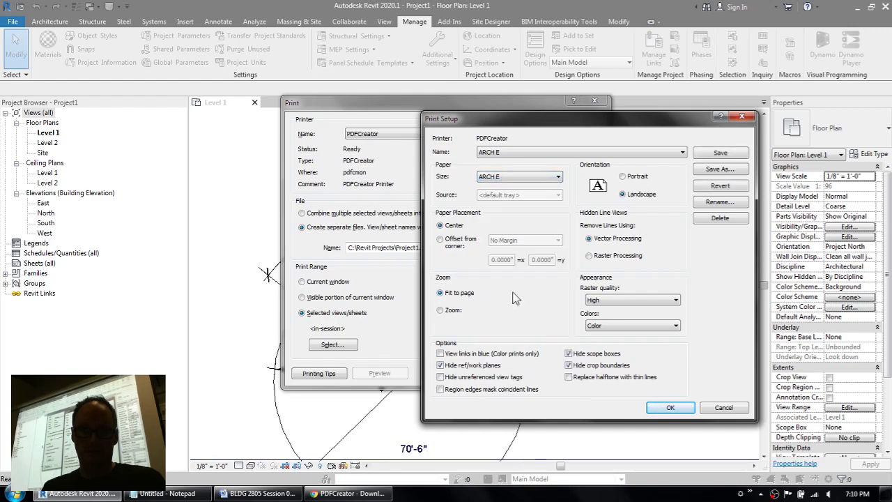
- Set the ARCH E setup to 100% zoom with centered placement and hidden unreferenced view tags, and save it
{"action": "left_click", "coordinate": [449, 311]}
{"action": "left_click", "coordinate": [462, 378]}
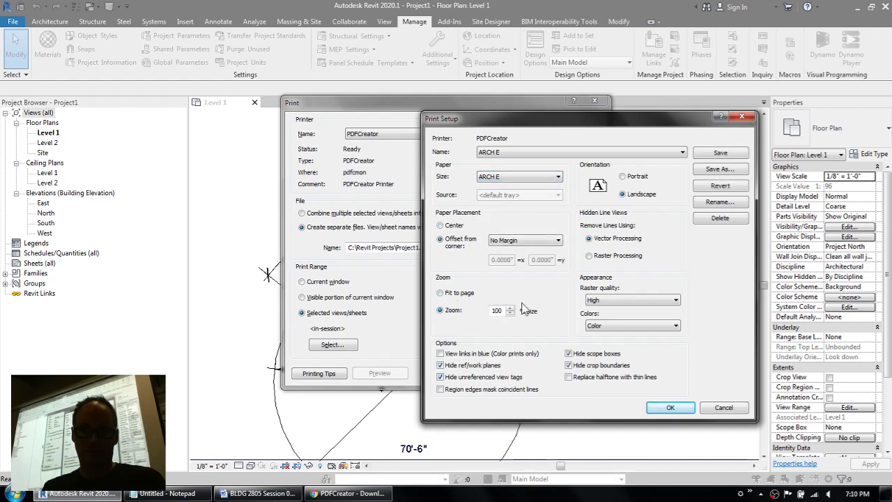
{"action": "left_click", "coordinate": [451, 229]}
{"action": "left_click", "coordinate": [717, 152]}
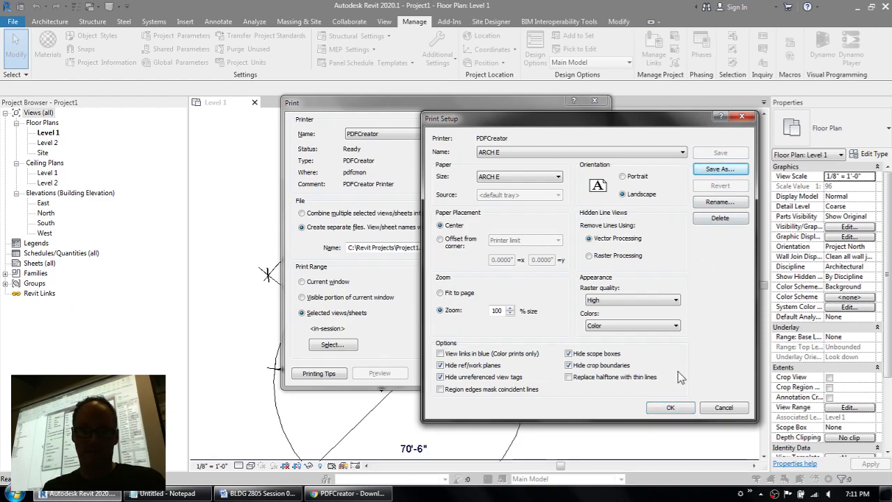
{"action": "left_click", "coordinate": [671, 407]}
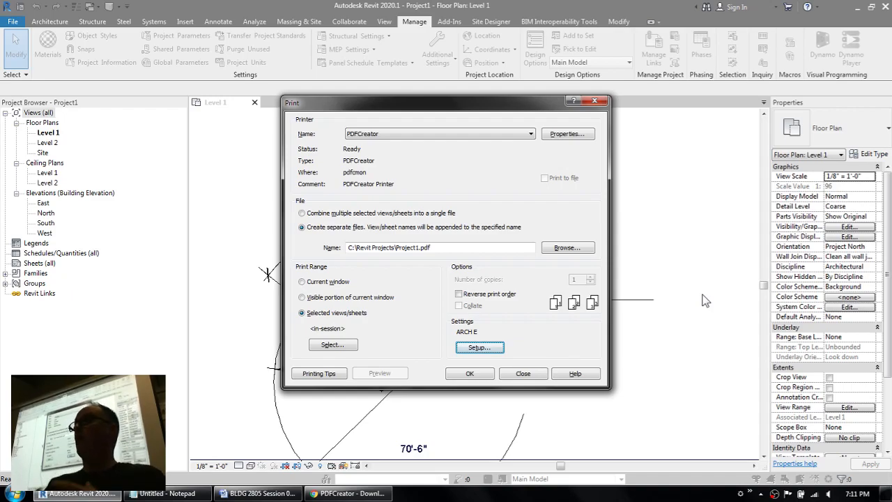
- Reopen the print setup and, starting from the ARCH E setup, change the paper size to Letter
{"action": "left_click", "coordinate": [479, 347]}
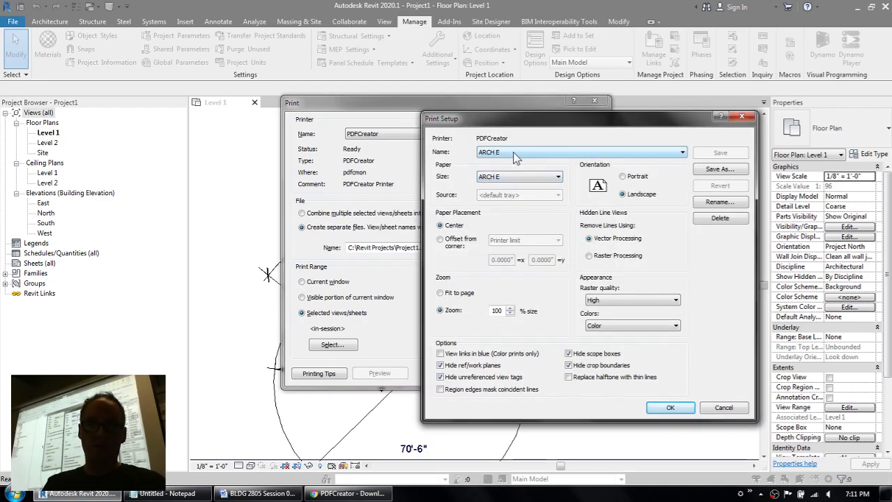
{"action": "left_click", "coordinate": [514, 154]}
{"action": "left_click", "coordinate": [501, 169]}
{"action": "left_click", "coordinate": [513, 177]}
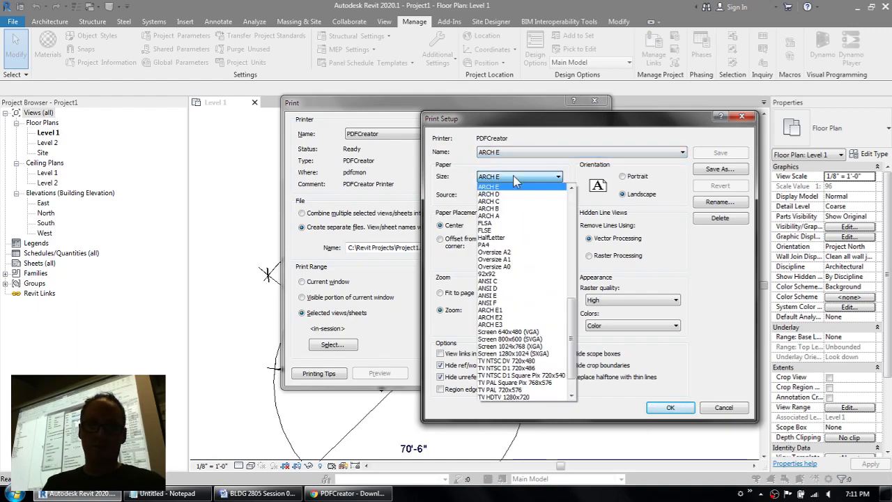
{"action": "left_click_drag", "start_coordinate": [570, 340], "coordinate": [571, 198]}
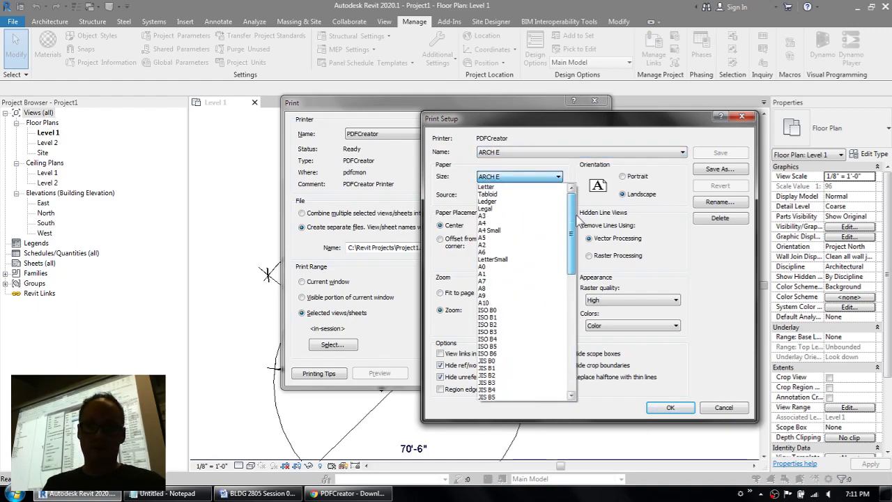
{"action": "left_click", "coordinate": [492, 186]}
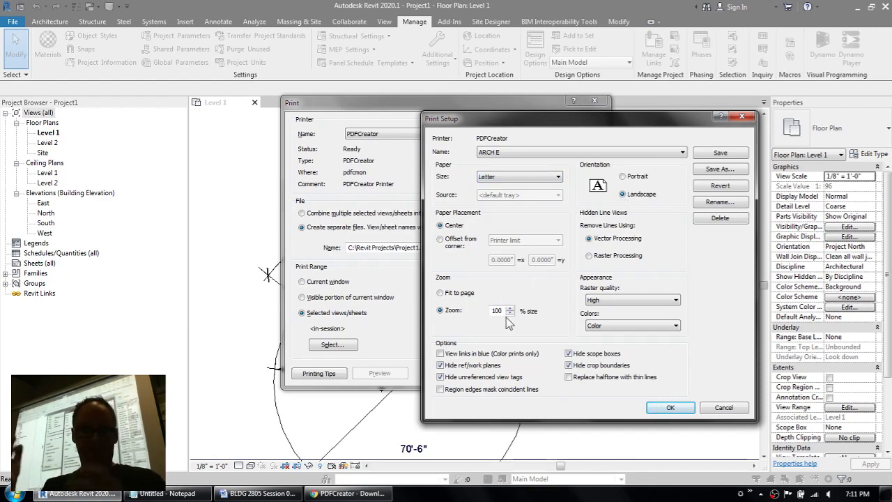
- Save the Letter-size settings as a new print setup named Letter Landscape 100%
{"action": "left_click", "coordinate": [716, 170]}
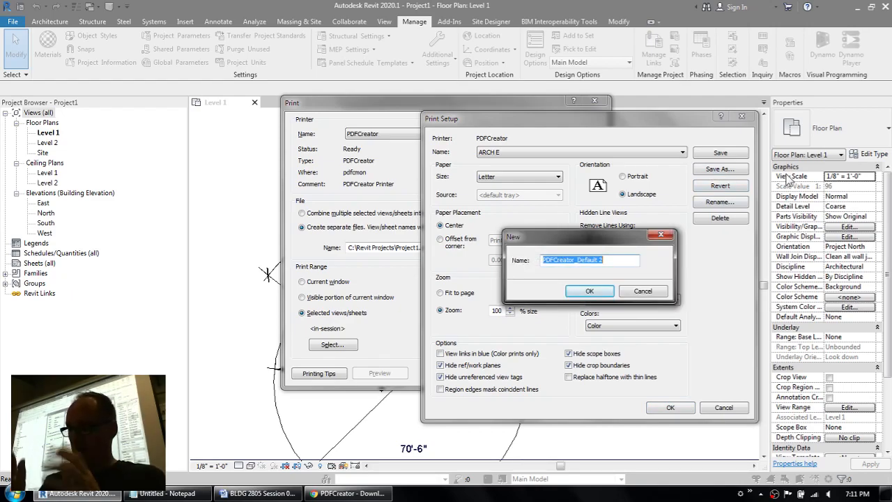
{"action": "type", "text": "Letter Landscape"}
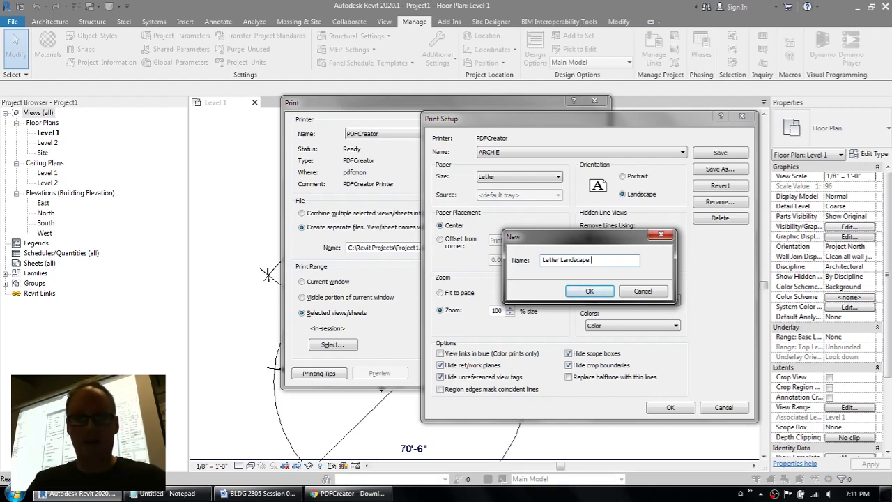
{"action": "type", "text": " 100%"}
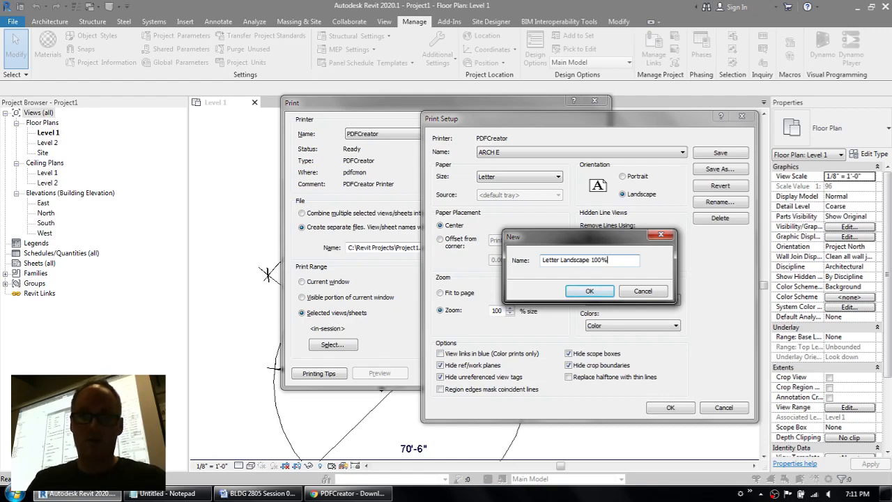
{"action": "key", "text": "Return"}
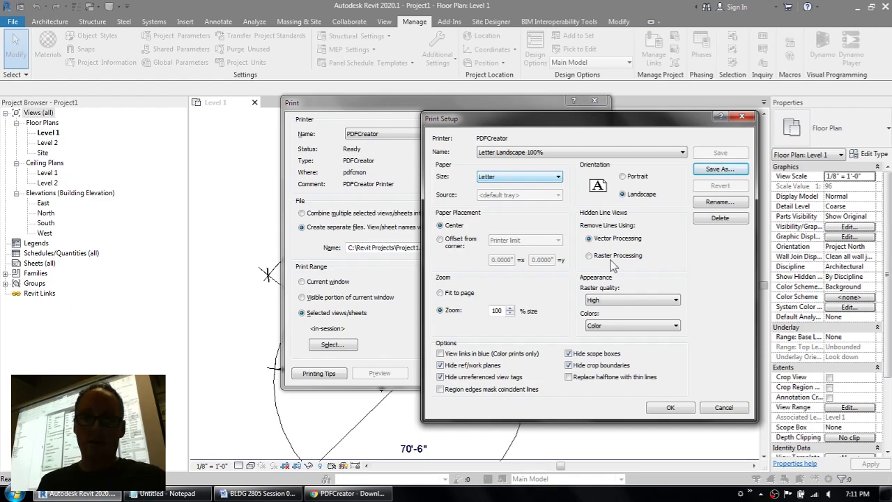
- Change the zoom to Fit to page and save the settings as a new print setup named Letter Landscape to Fit
{"action": "left_click", "coordinate": [441, 293]}
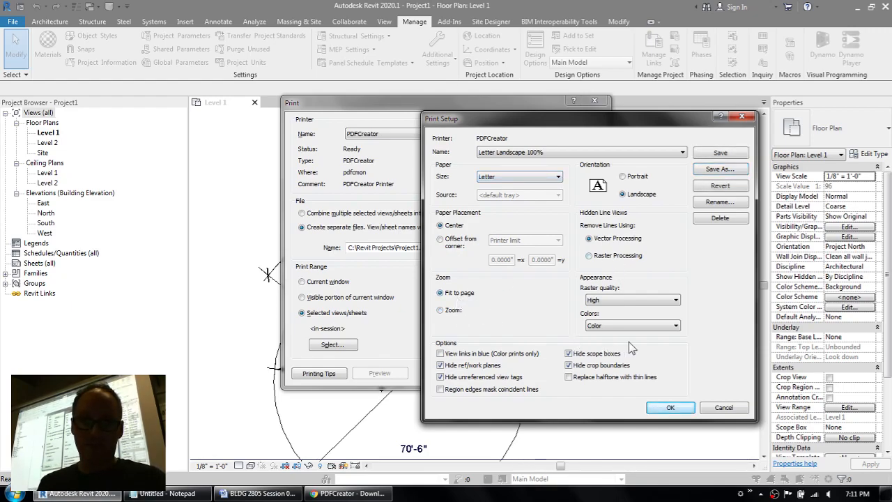
{"action": "left_click", "coordinate": [720, 169]}
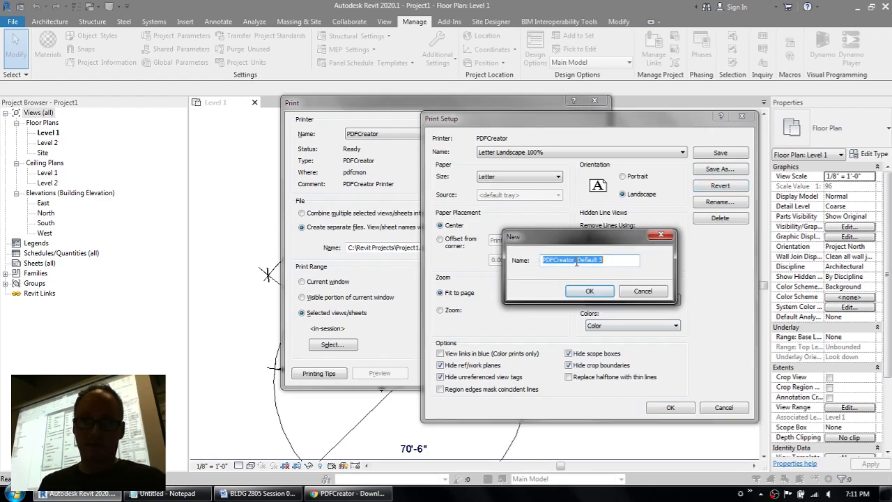
{"action": "type", "text": "Letter"}
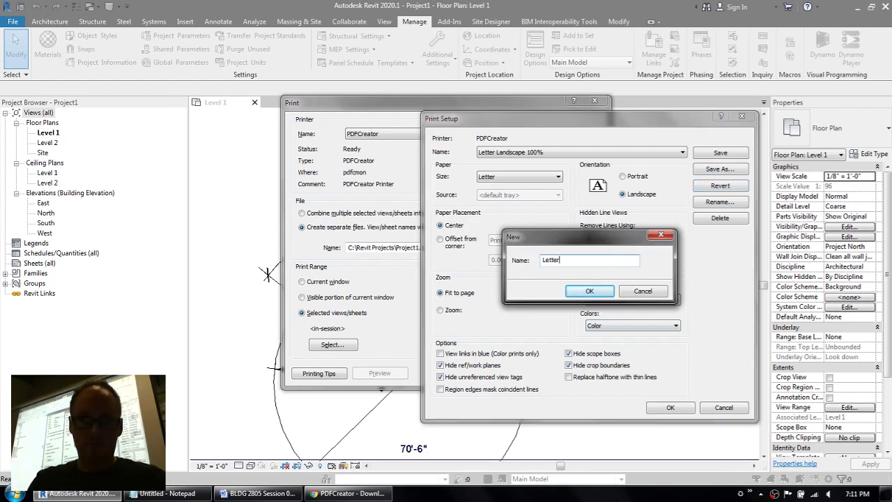
{"action": "type", "text": " Landsc"}
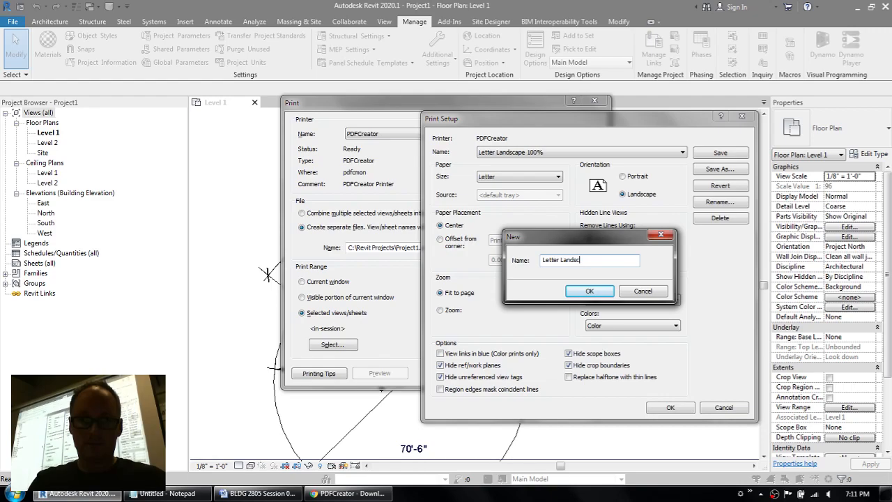
{"action": "type", "text": "ape to Fit"}
{"action": "key", "text": "Return"}
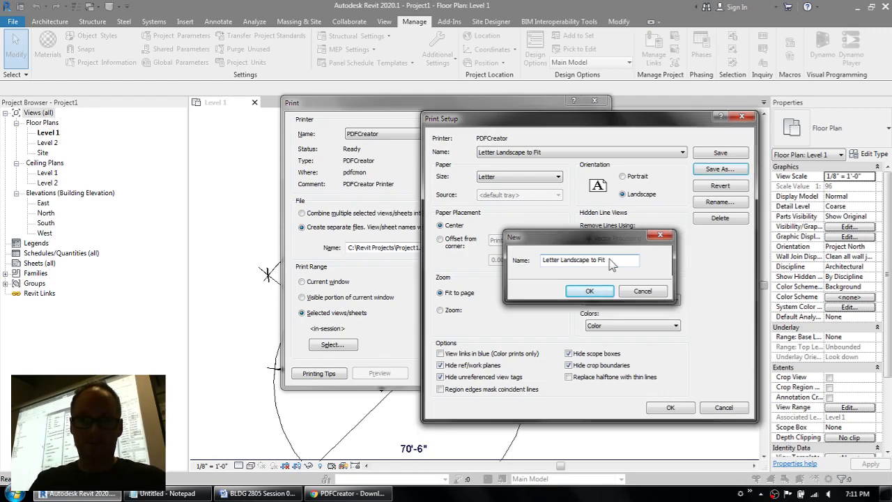
- Choose the saved Letter Landscape 100% setup for the current print and accept it
{"action": "left_click", "coordinate": [591, 154]}
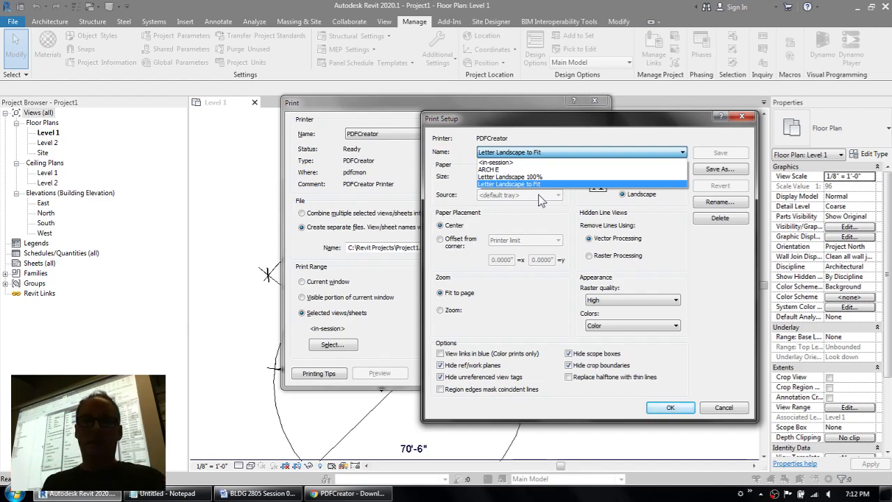
{"action": "left_click", "coordinate": [510, 177]}
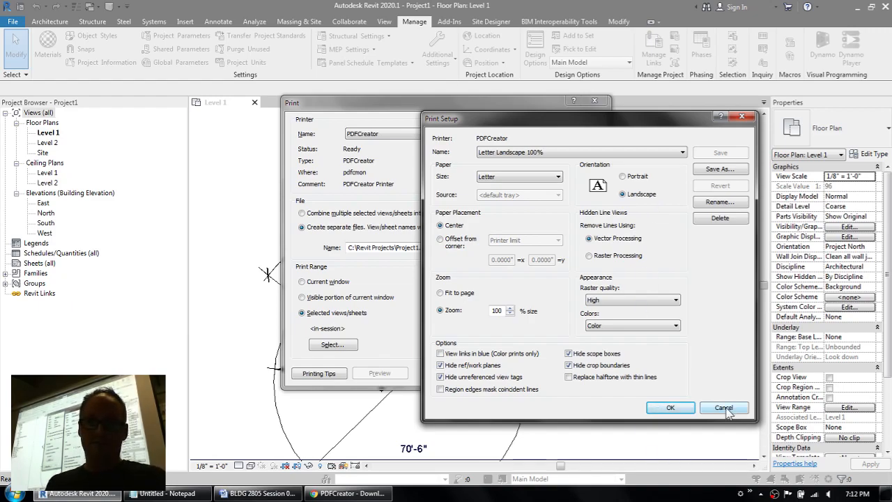
{"action": "left_click", "coordinate": [671, 409]}
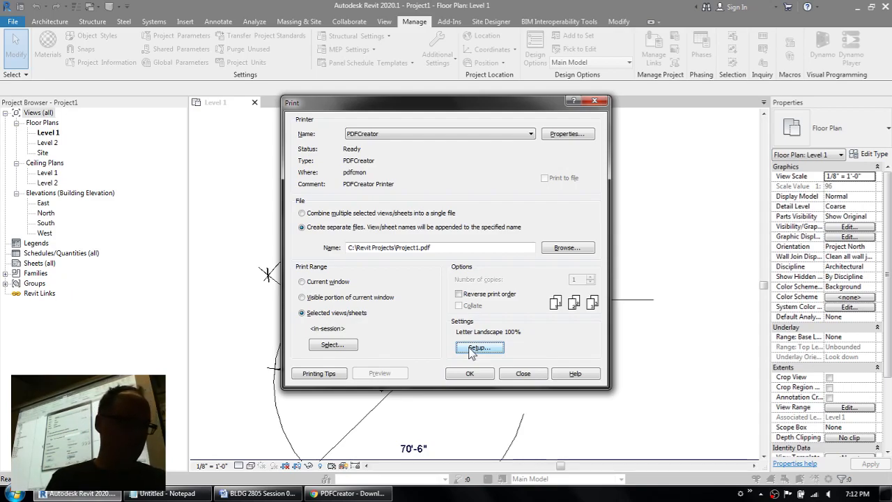
- Send the Level 1 floor plan to PDFCreator as a separate file, and cancel the PDF job before saving
{"action": "left_click", "coordinate": [483, 375]}
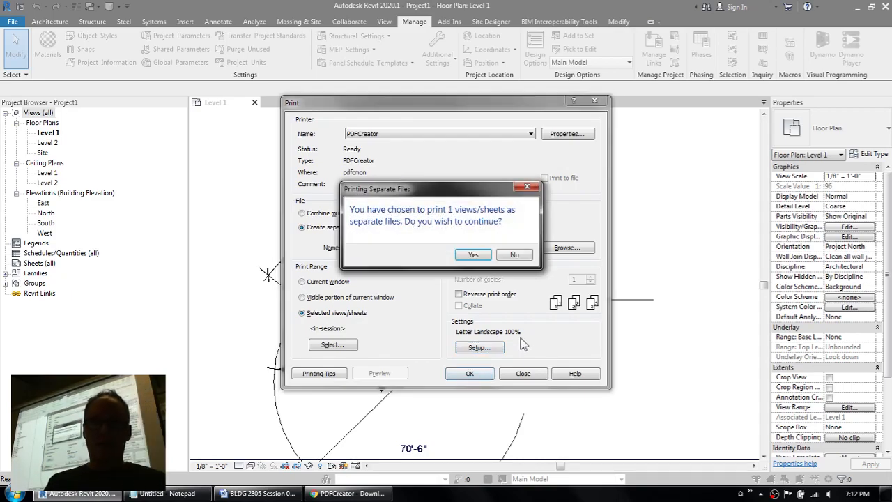
{"action": "left_click", "coordinate": [474, 255]}
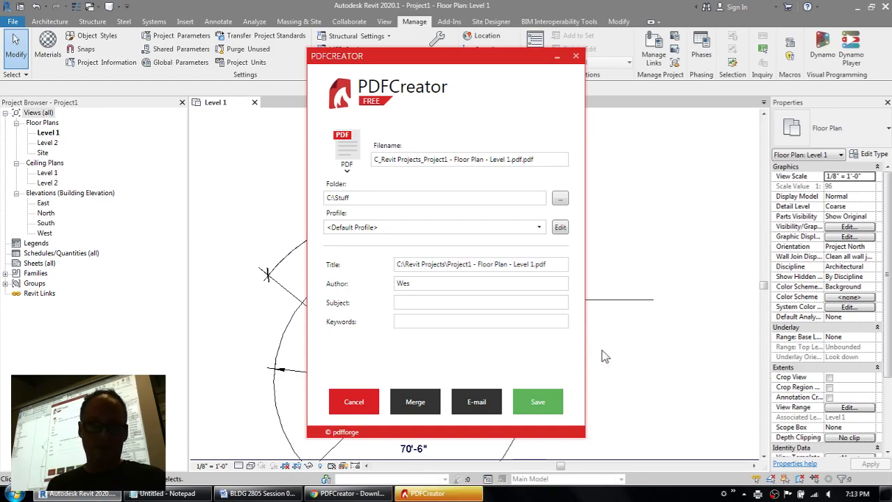
{"action": "left_click", "coordinate": [343, 411]}
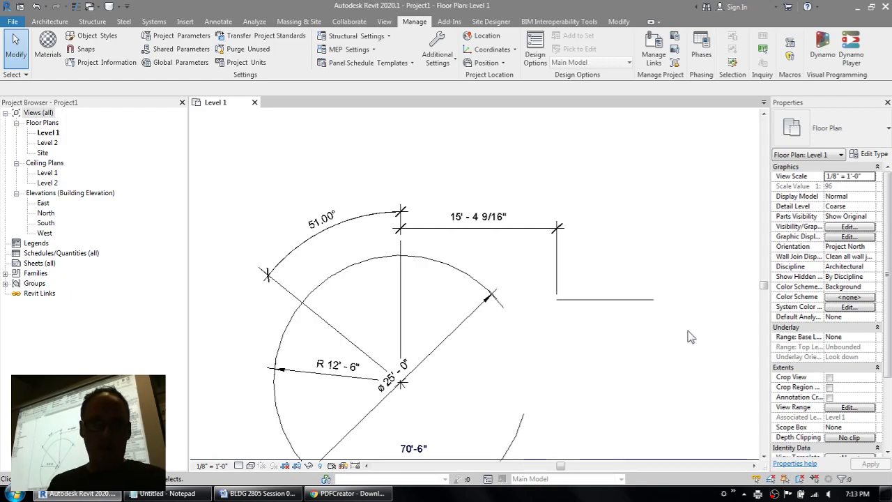
- Examine the model line weights 1 to 16 across the view scales, and leave the line weight settings without changes
{"action": "left_click", "coordinate": [444, 65]}
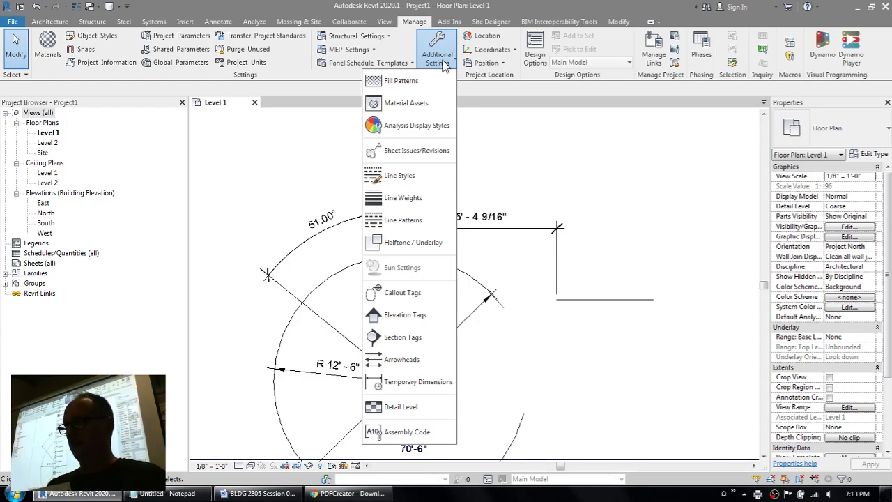
{"action": "left_click", "coordinate": [417, 200]}
{"action": "left_click", "coordinate": [523, 290]}
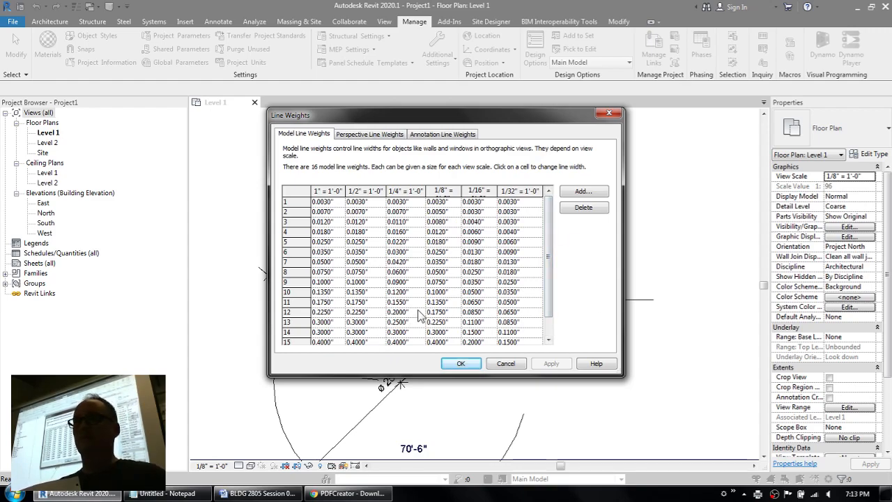
{"action": "scroll", "coordinate": [554, 282], "scroll_direction": "down", "scroll_amount": 1}
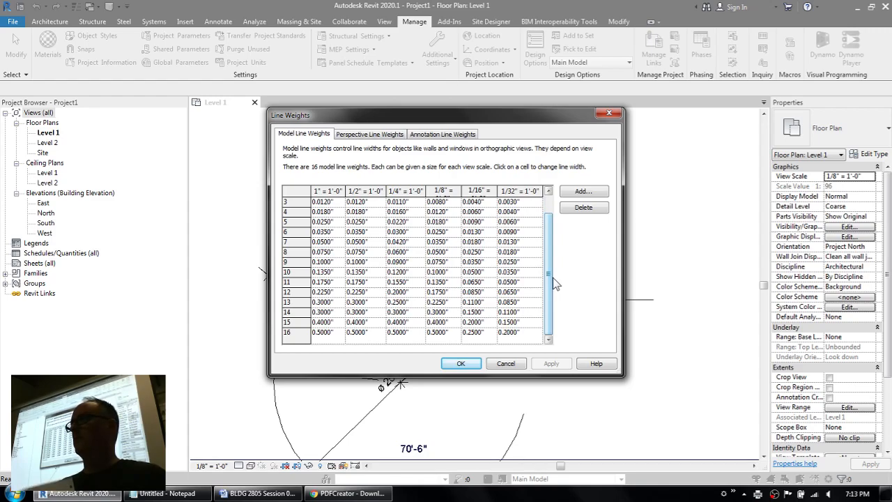
{"action": "scroll", "coordinate": [549, 299], "scroll_direction": "up", "scroll_amount": 1}
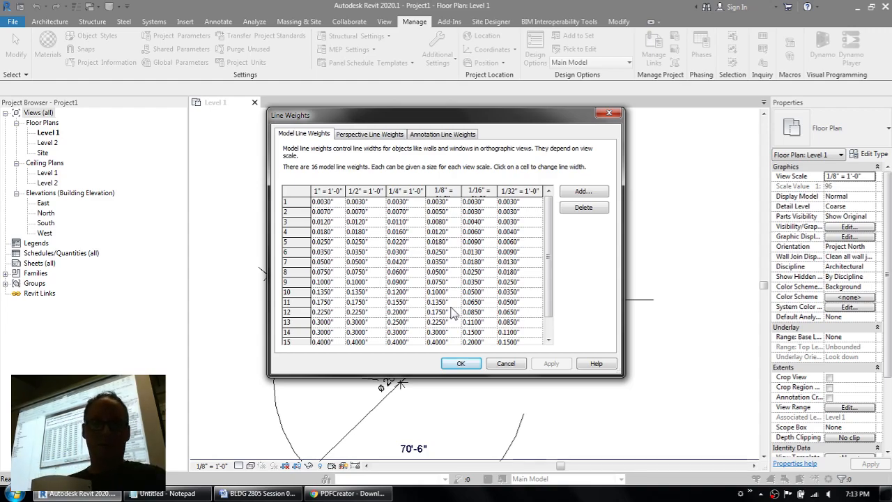
{"action": "left_click_drag", "start_coordinate": [551, 232], "coordinate": [555, 267]}
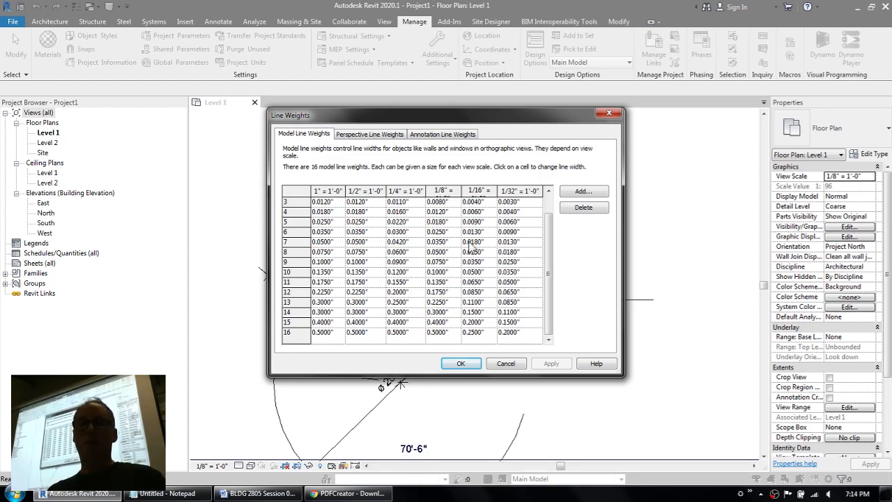
{"action": "scroll", "coordinate": [548, 276], "scroll_direction": "up", "scroll_amount": 1}
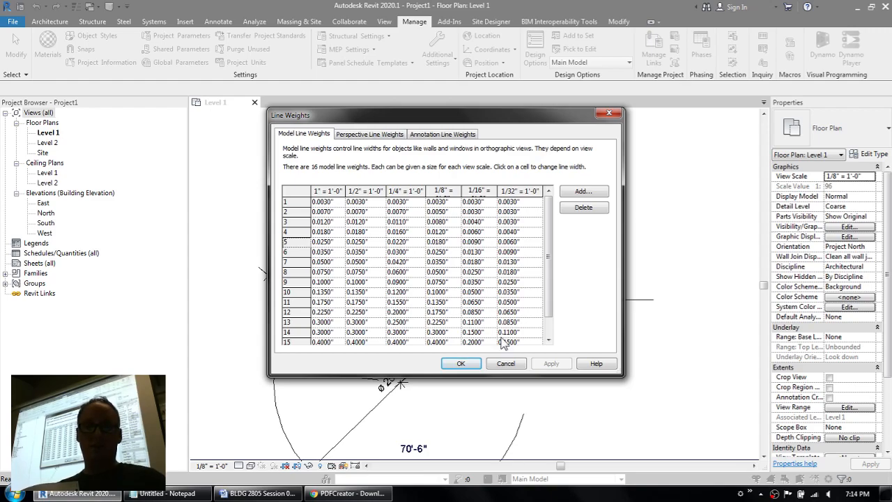
{"action": "left_click", "coordinate": [506, 363]}
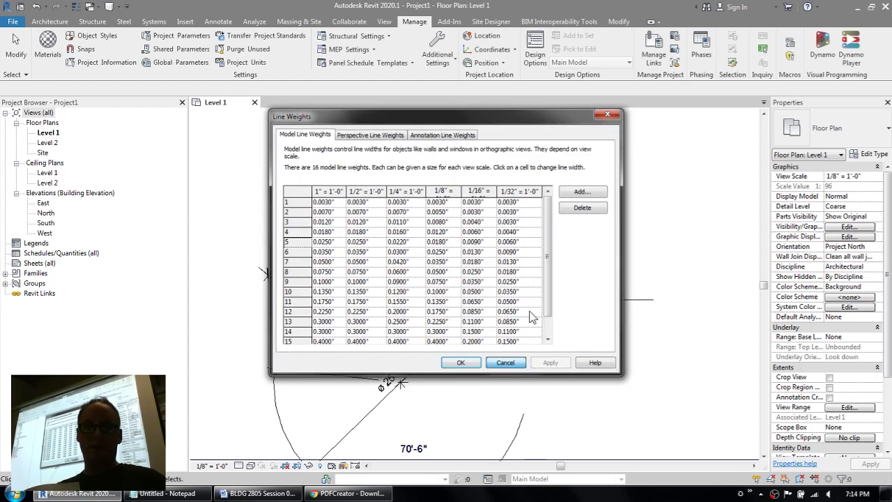
- Examine the projection and cut line weights of the model categories in Object Styles, and close them without changes
{"action": "left_click", "coordinate": [441, 63]}
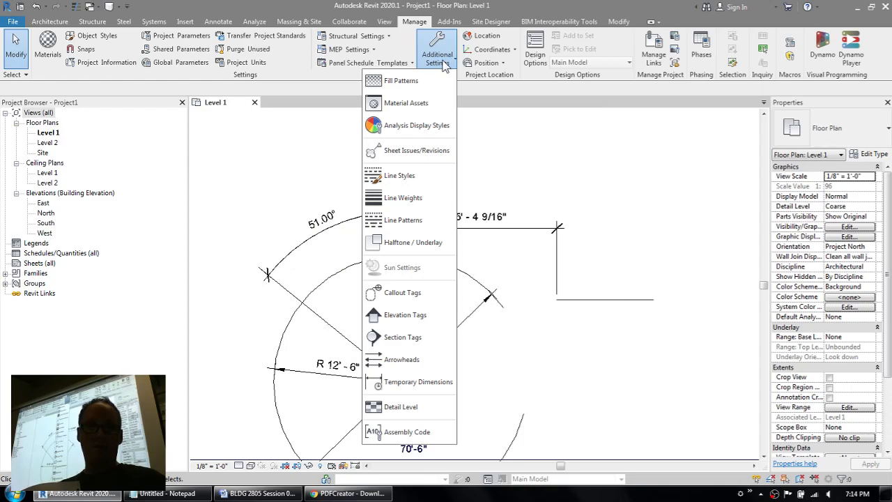
{"action": "left_click", "coordinate": [90, 37]}
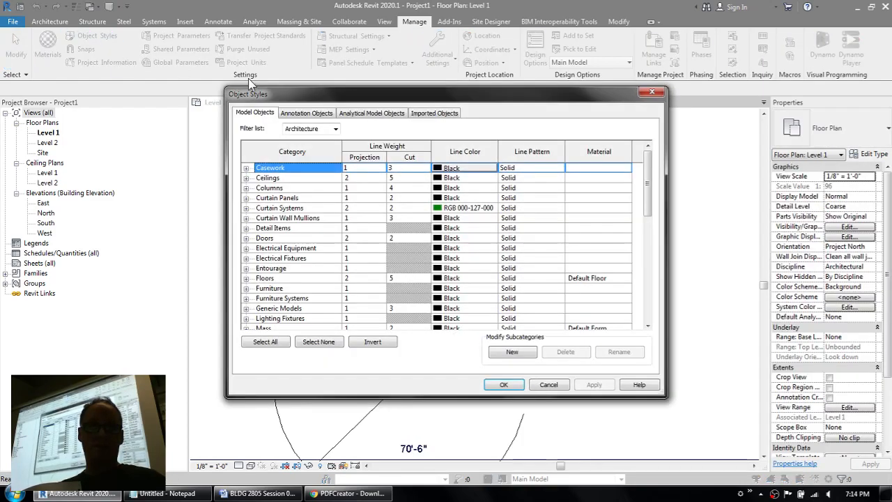
{"action": "mouse_move", "coordinate": [649, 182]}
{"action": "left_mouse_down"}
{"action": "mouse_move", "coordinate": [657, 252]}
{"action": "mouse_move", "coordinate": [652, 189]}
{"action": "left_mouse_up"}
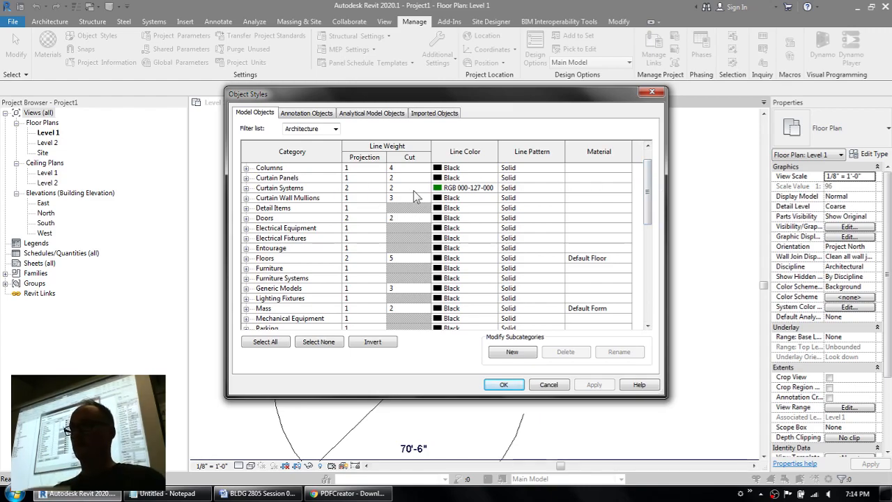
{"action": "left_click", "coordinate": [554, 386]}
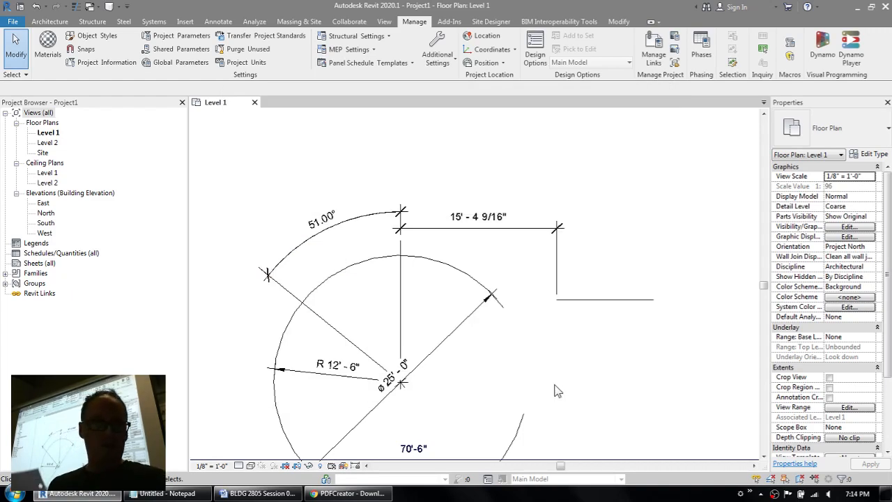
- Examine the AIA layer and color assignments for Walls in the DWG export setup, and cancel the export
{"action": "left_click", "coordinate": [12, 22]}
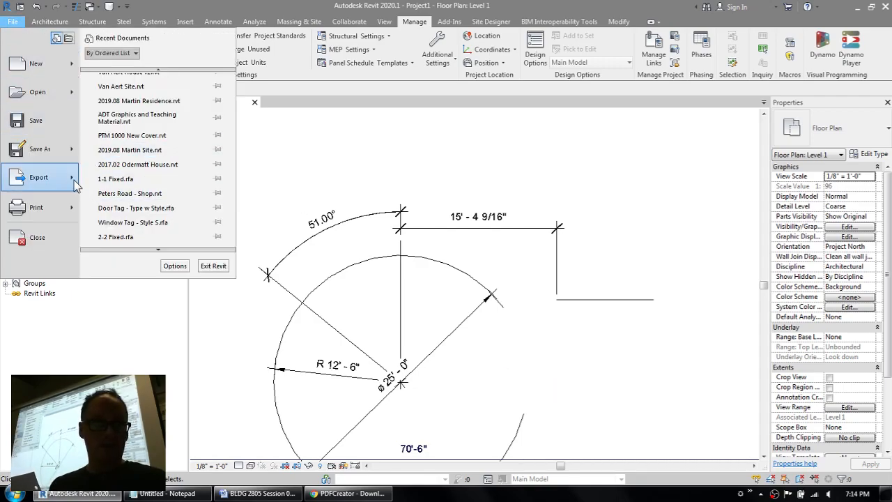
{"action": "mouse_move", "coordinate": [78, 179]}
{"action": "mouse_move", "coordinate": [189, 71]}
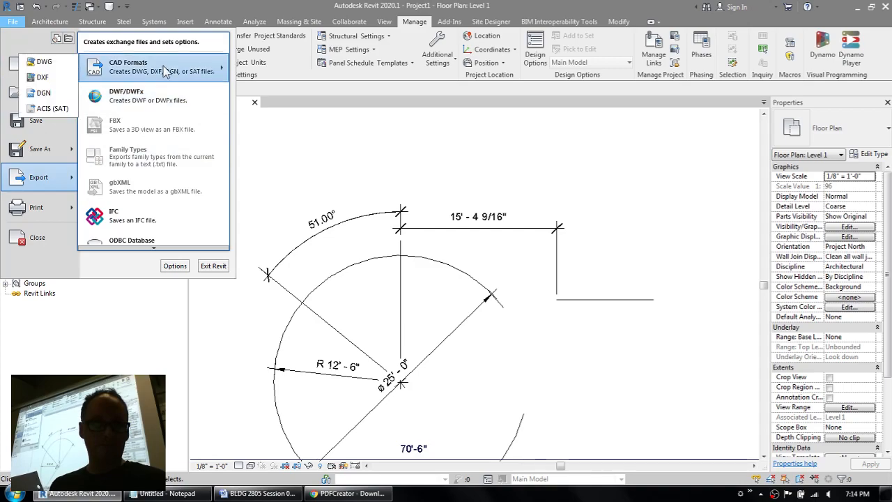
{"action": "left_click", "coordinate": [42, 64]}
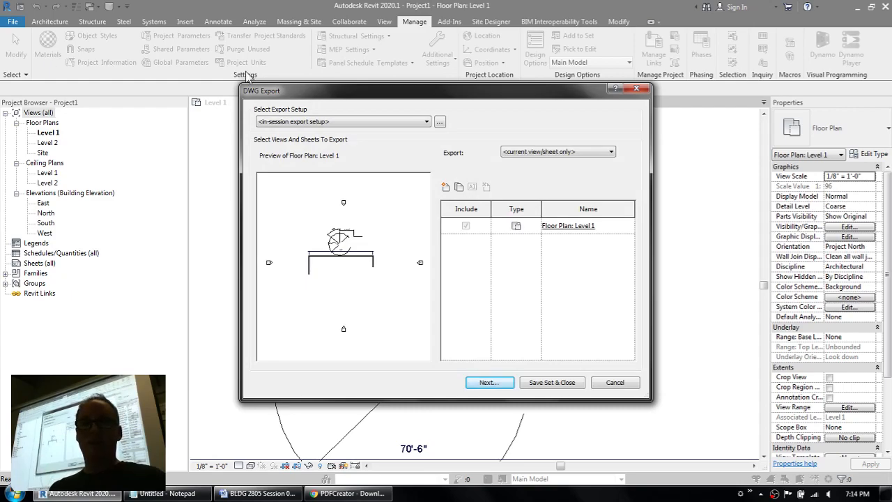
{"action": "left_click", "coordinate": [442, 123]}
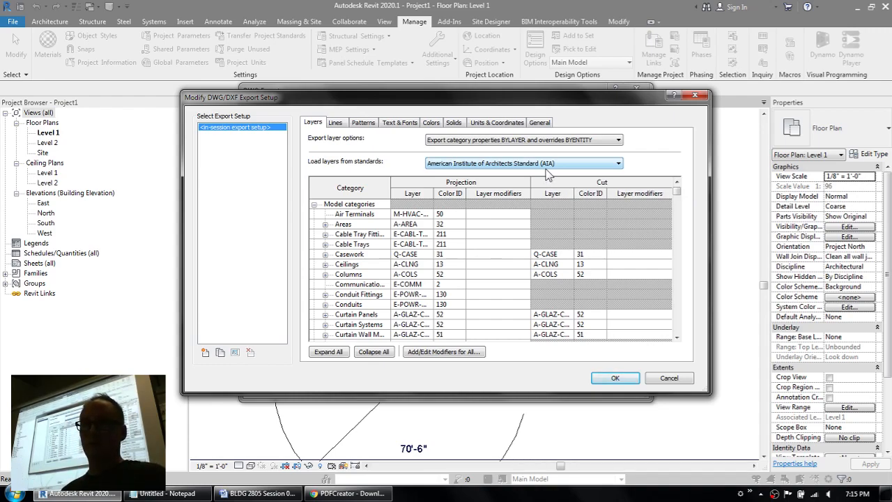
{"action": "mouse_move", "coordinate": [679, 191]}
{"action": "left_mouse_down"}
{"action": "mouse_move", "coordinate": [685, 345]}
{"action": "mouse_move", "coordinate": [676, 232]}
{"action": "left_mouse_up"}
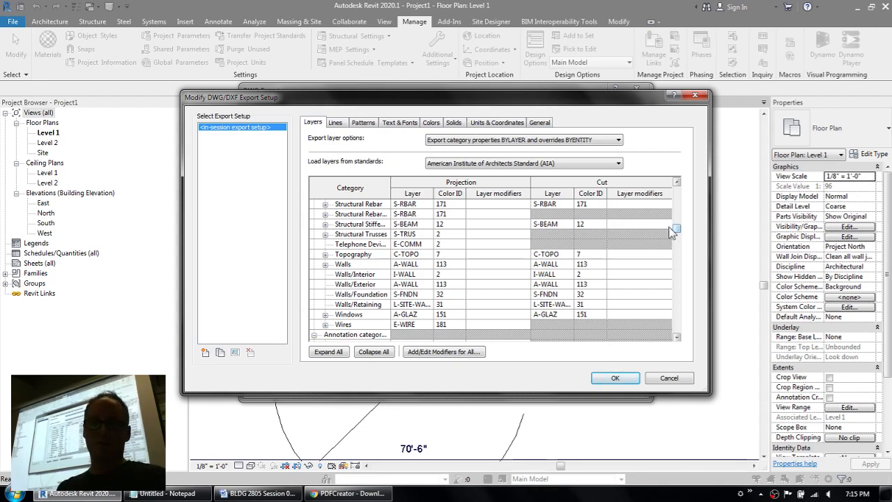
{"action": "left_click", "coordinate": [407, 265]}
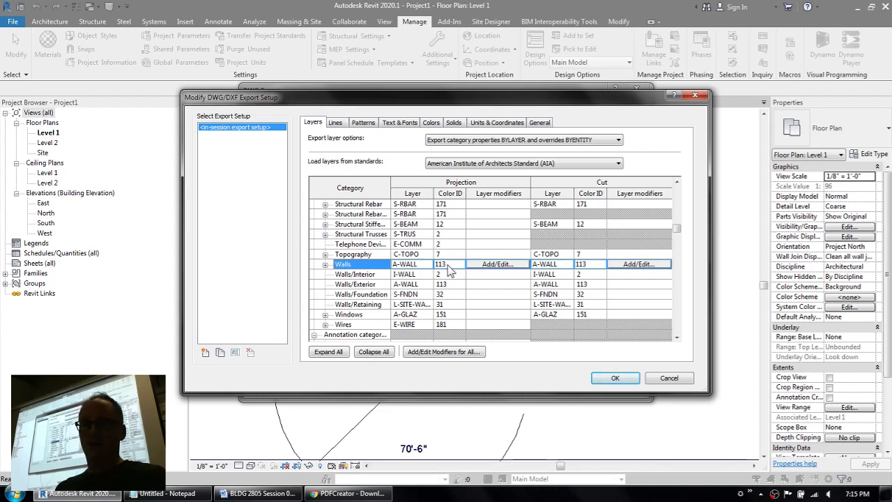
{"action": "left_click", "coordinate": [680, 378]}
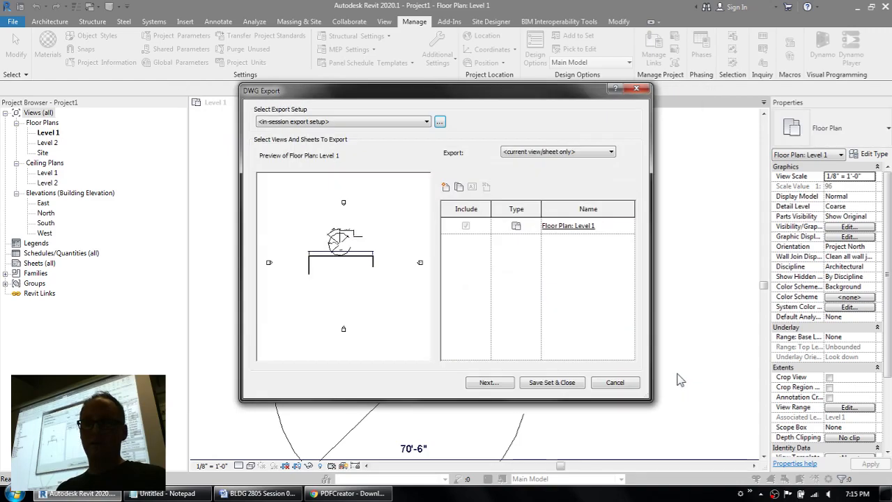
{"action": "left_click", "coordinate": [615, 382]}
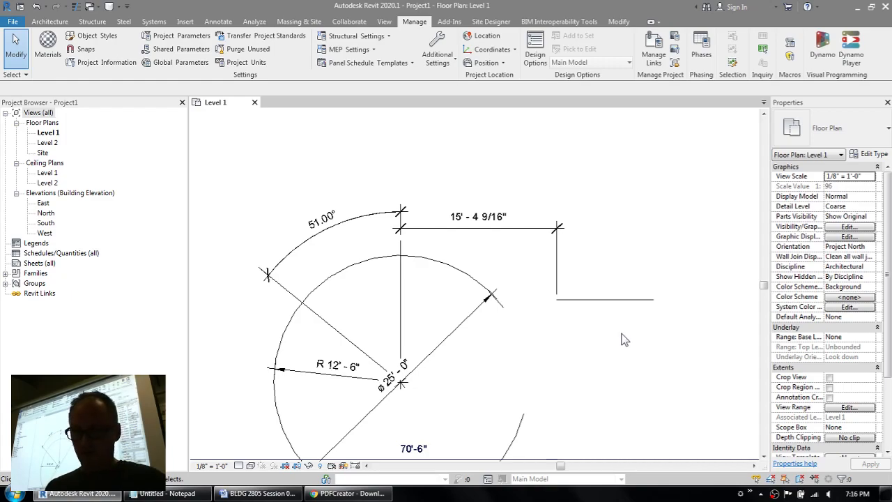
- Review the wall types available for the Wall tool, and leave the command without drawing a wall
{"action": "left_click", "coordinate": [13, 21]}
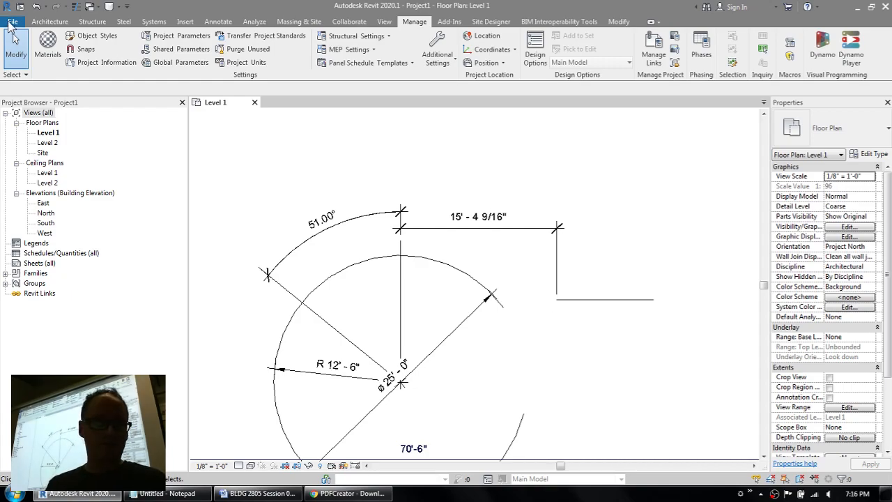
{"action": "left_click", "coordinate": [48, 21]}
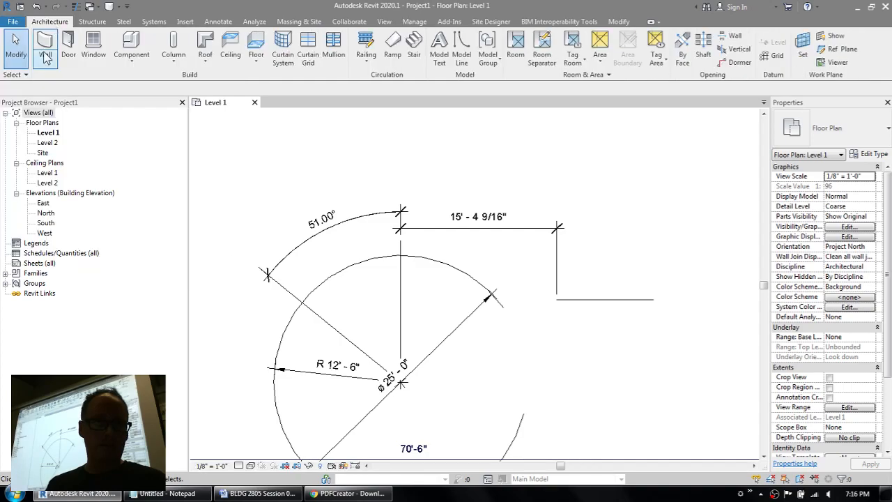
{"action": "left_click", "coordinate": [46, 44]}
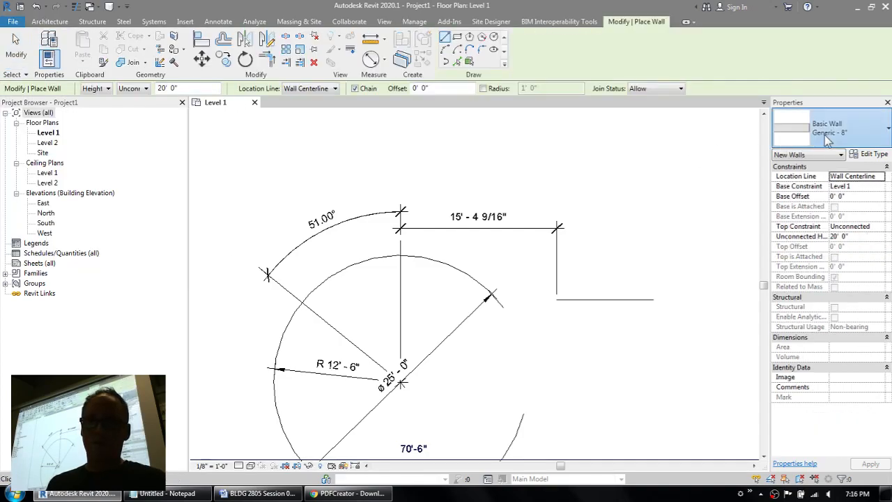
{"action": "left_click", "coordinate": [827, 133]}
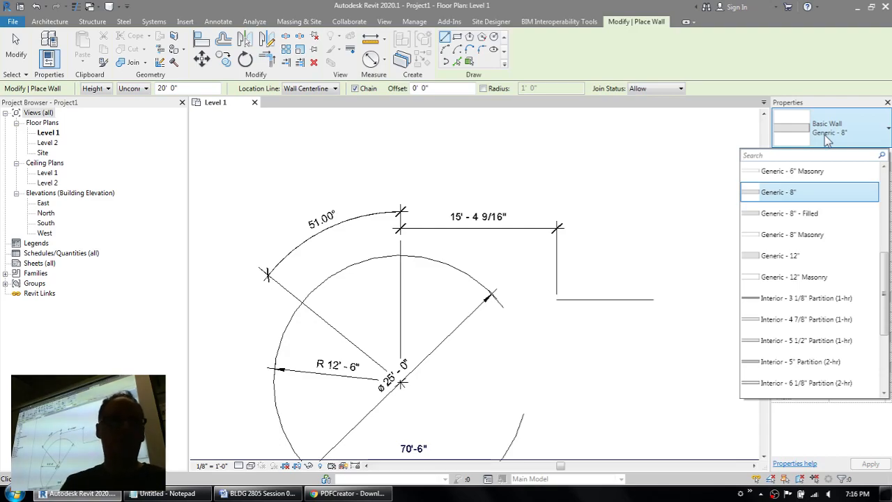
{"action": "left_click", "coordinate": [13, 24]}
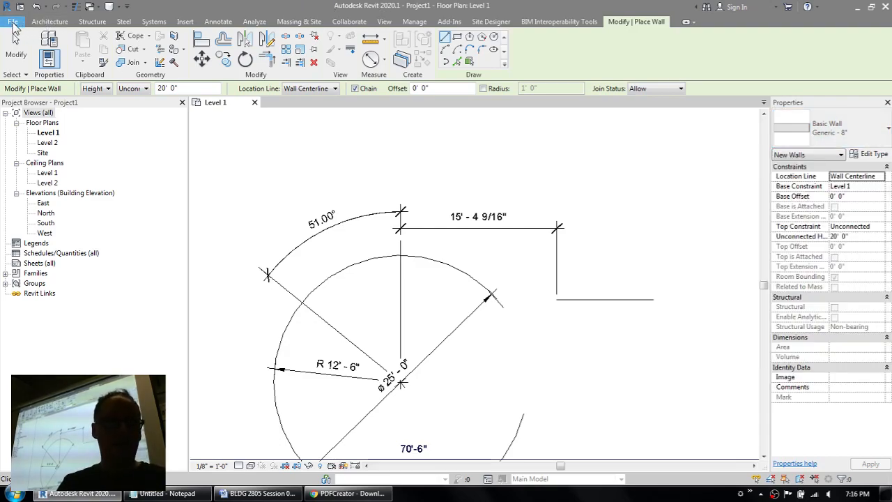
{"action": "left_click", "coordinate": [12, 23]}
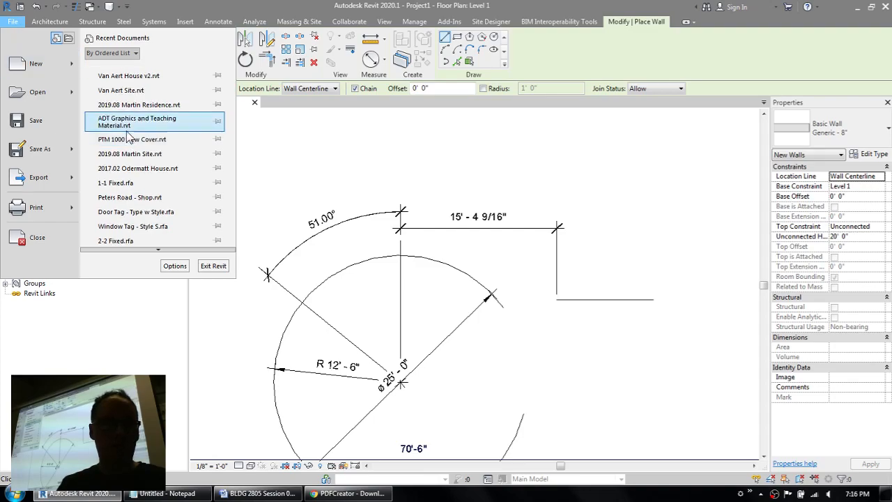
{"action": "left_click", "coordinate": [298, 198]}
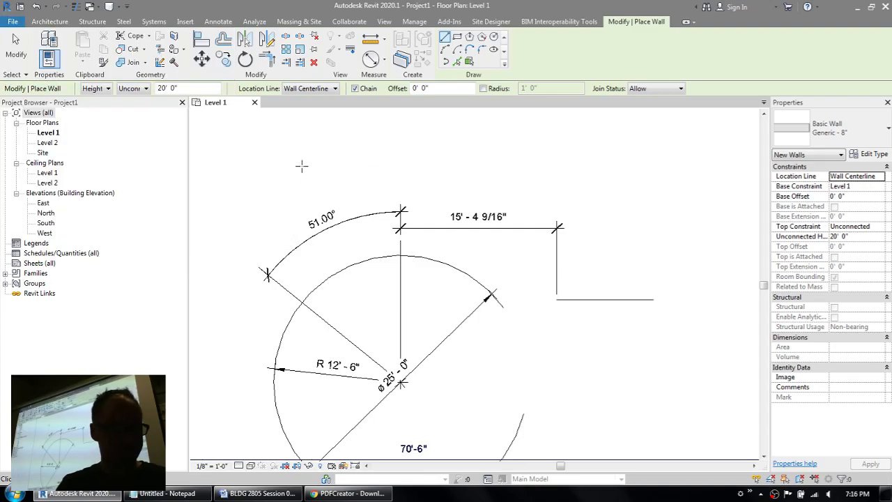
{"action": "key", "text": "Escape"}
{"action": "key", "text": "Escape"}
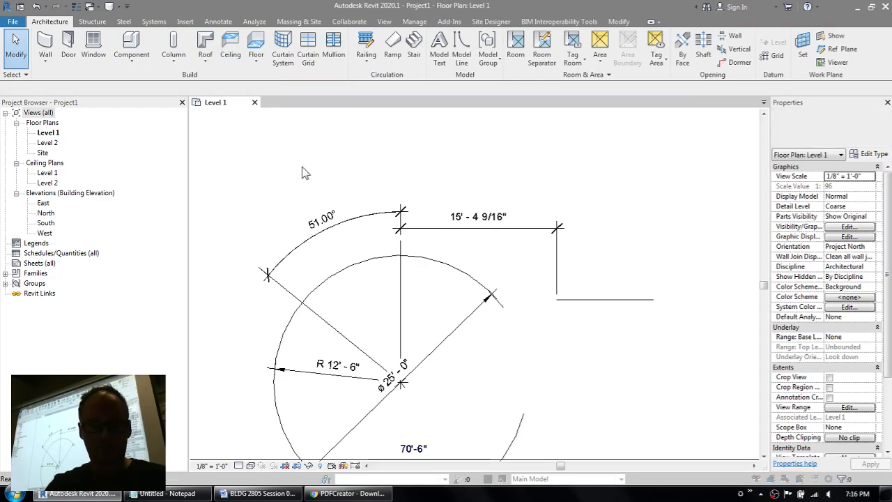
- Create a new project from the default template, view its predefined schedules, and close the project
{"action": "key", "text": "ctrl+n"}
{"action": "key", "text": "Return"}
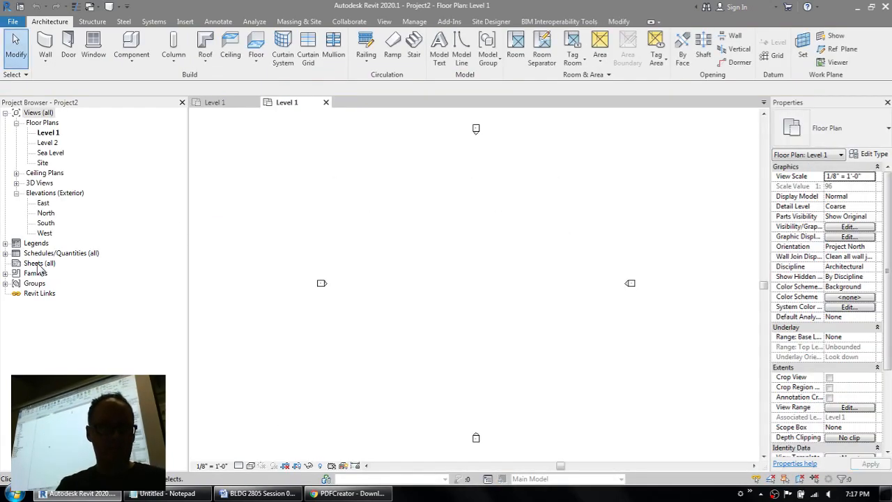
{"action": "left_click", "coordinate": [6, 253]}
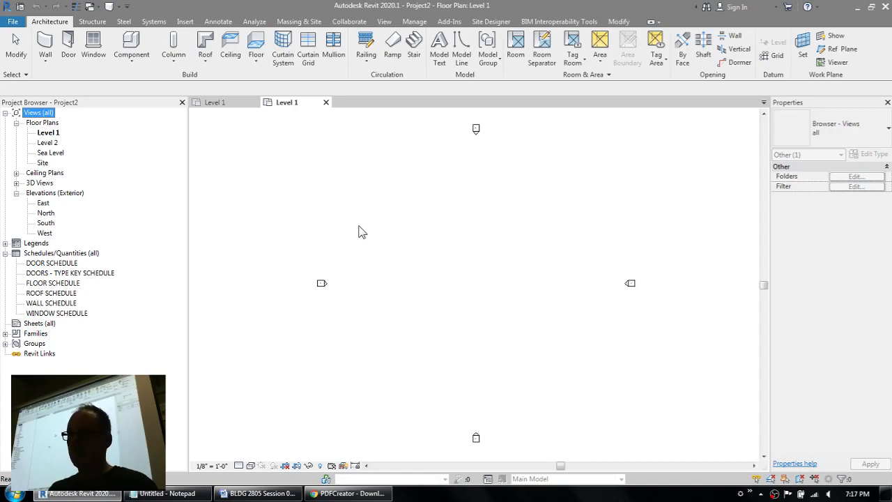
{"action": "left_click", "coordinate": [327, 102]}
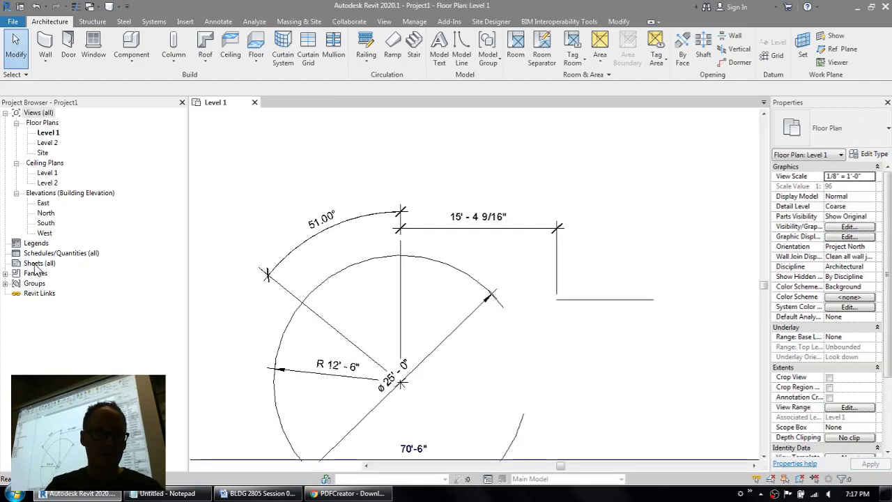
- Add a new sheet to Project1 using the E1 30 x 42 Horizontal titleblock
{"action": "right_click", "coordinate": [33, 264]}
{"action": "left_click", "coordinate": [70, 271]}
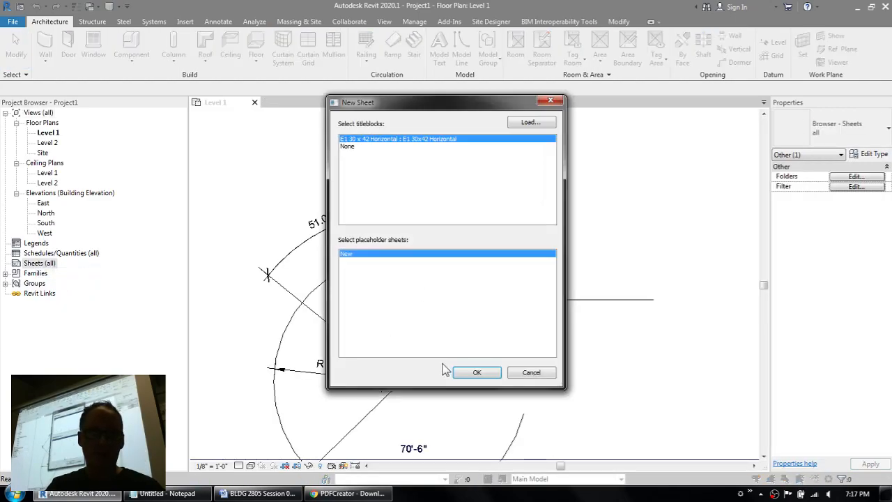
{"action": "left_click", "coordinate": [476, 373]}
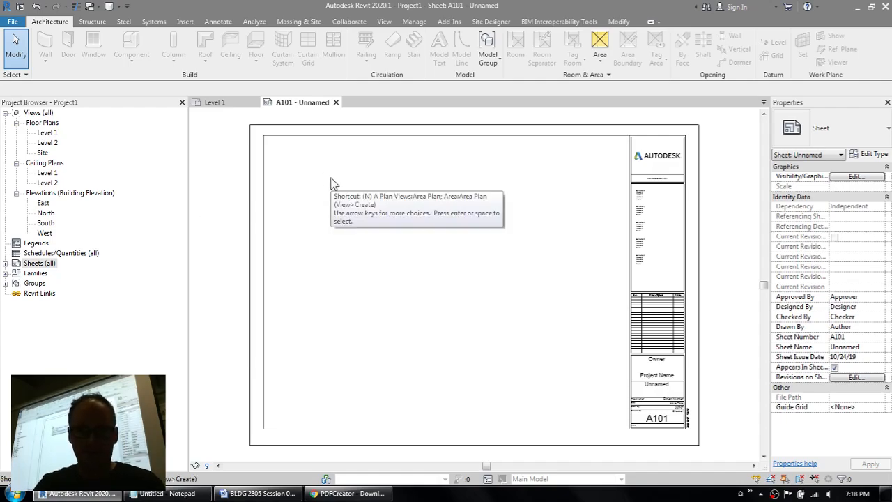
- Create another project from the default template and add a sheet with the WM LEED 36x24 Presentation titleblock
{"action": "key", "text": "Escape"}
{"action": "key", "text": "ctrl+n"}
{"action": "key", "text": "Return"}
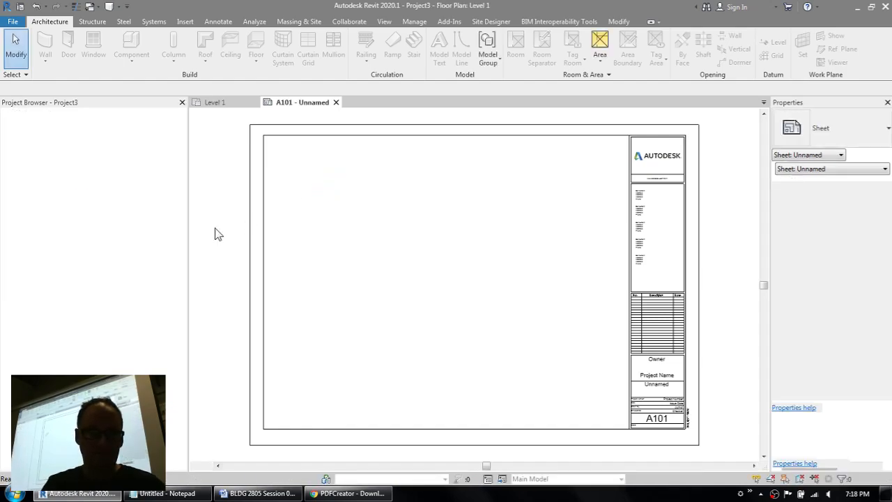
{"action": "right_click", "coordinate": [40, 265]}
{"action": "left_click", "coordinate": [66, 269]}
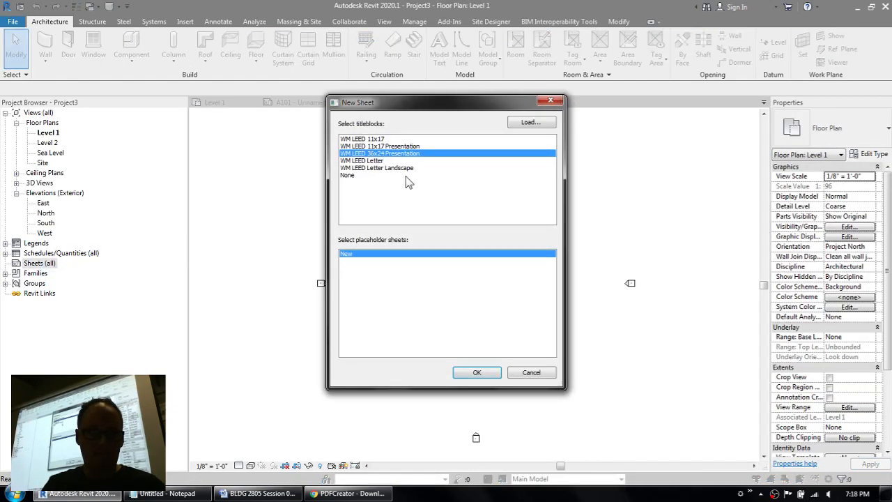
{"action": "double_click", "coordinate": [372, 153]}
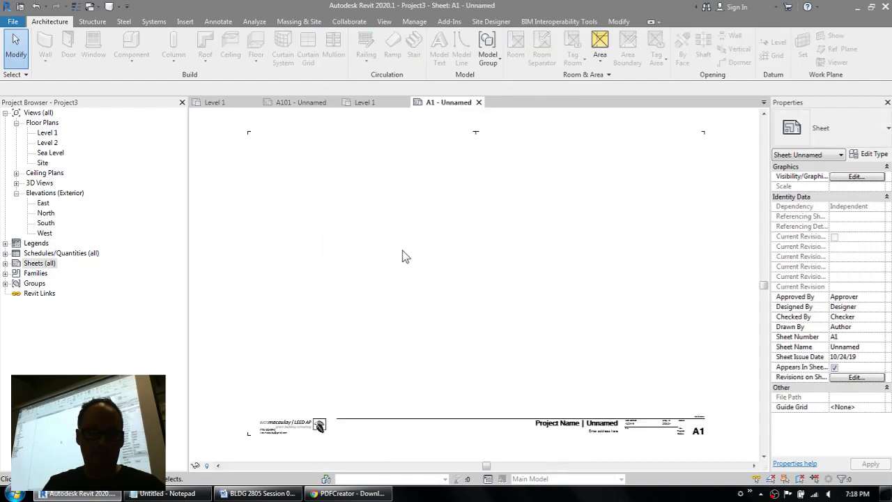
- Place the DOOR SCHEDULE on the upper part of sheet A1
{"action": "left_click", "coordinate": [6, 253]}
{"action": "left_click", "coordinate": [40, 265]}
{"action": "left_click_drag", "start_coordinate": [198, 270], "coordinate": [199, 225]}
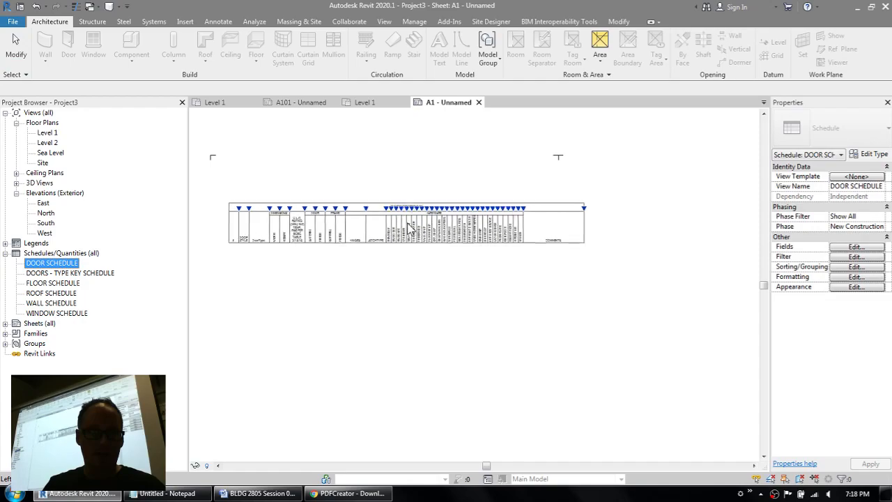
{"action": "left_click", "coordinate": [228, 196]}
{"action": "left_click", "coordinate": [350, 255]}
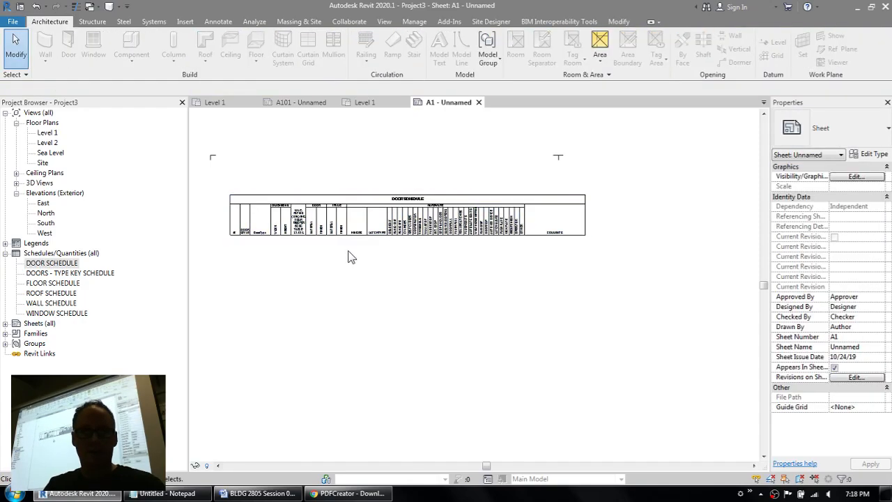
- Copy the door schedule from sheet A1 and paste it near the upper left of Project1's sheet A101, accepting the duplicate types
{"action": "left_click", "coordinate": [411, 222]}
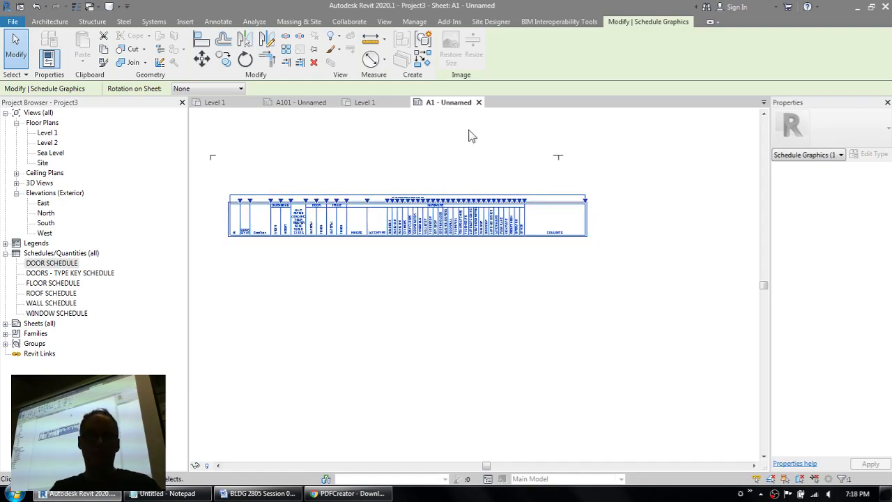
{"action": "left_click", "coordinate": [317, 104]}
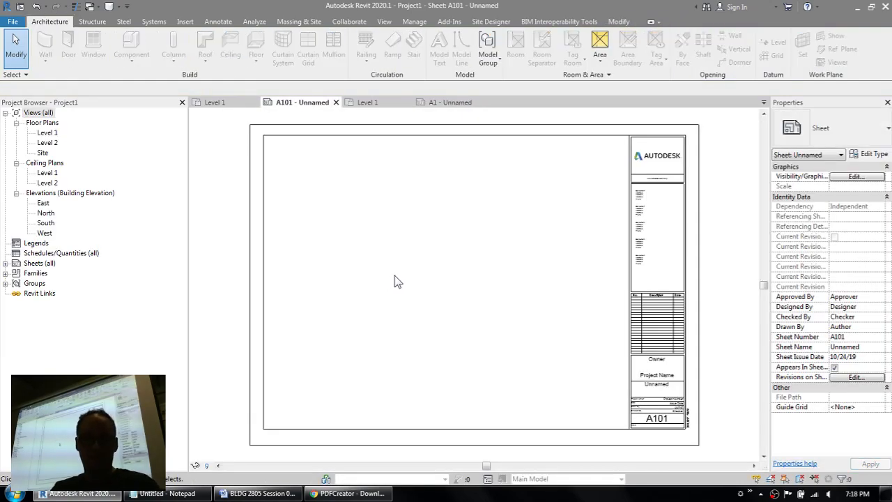
{"action": "key", "text": "ctrl+v"}
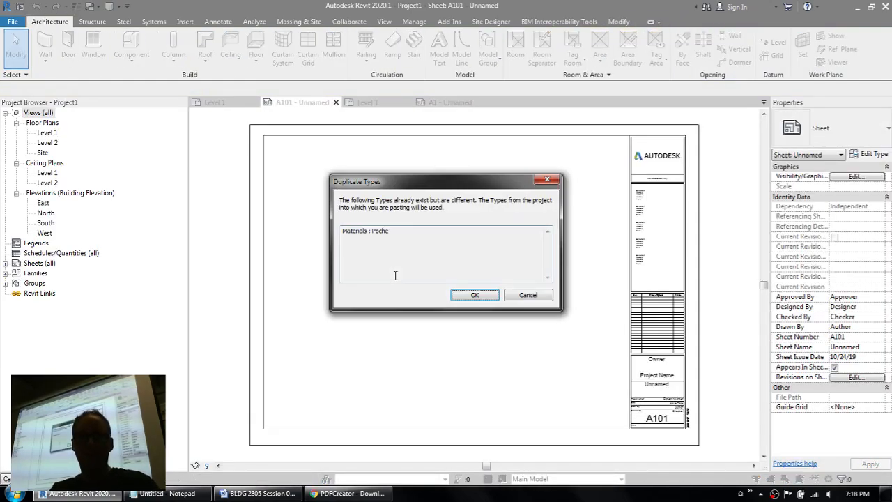
{"action": "left_click", "coordinate": [474, 295]}
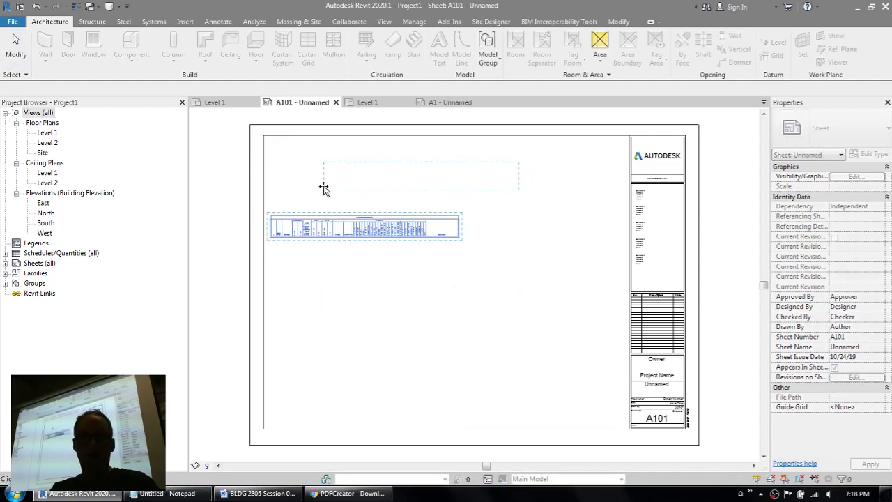
{"action": "left_click", "coordinate": [296, 177]}
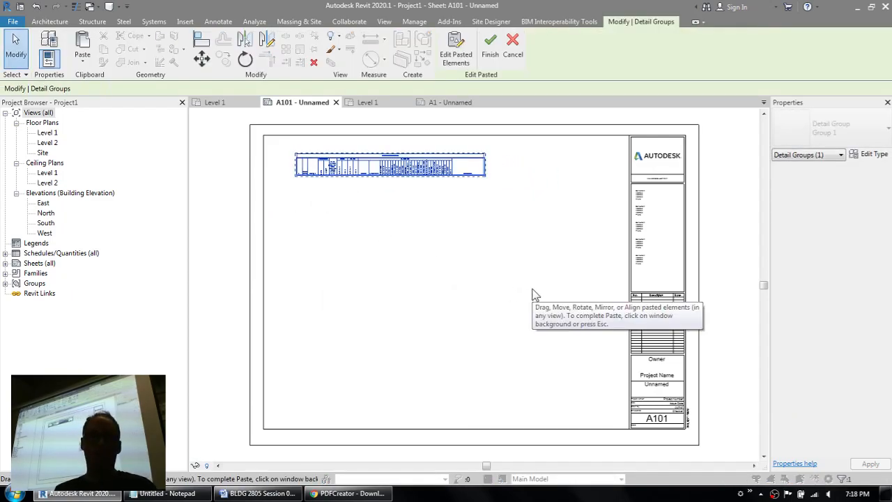
- Complete the paste on sheet A101 and select DOOR SCHEDULE among Project1's schedules
{"action": "left_click", "coordinate": [7, 253]}
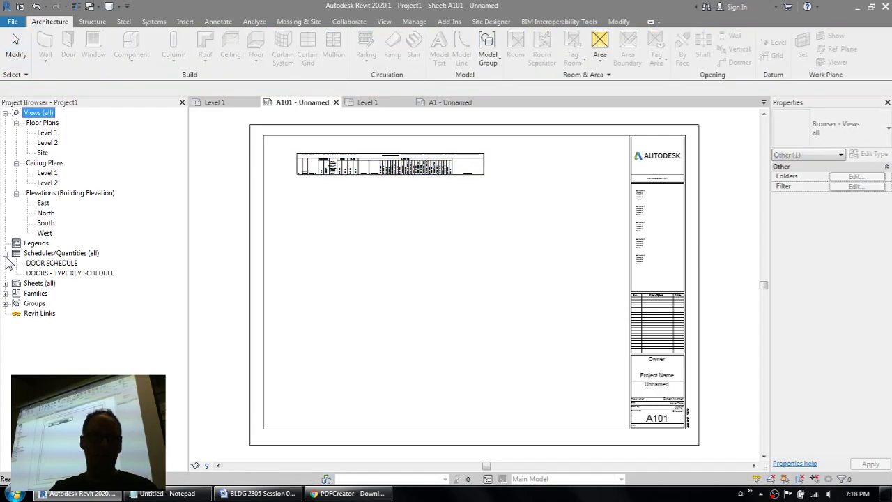
{"action": "left_click", "coordinate": [48, 264]}
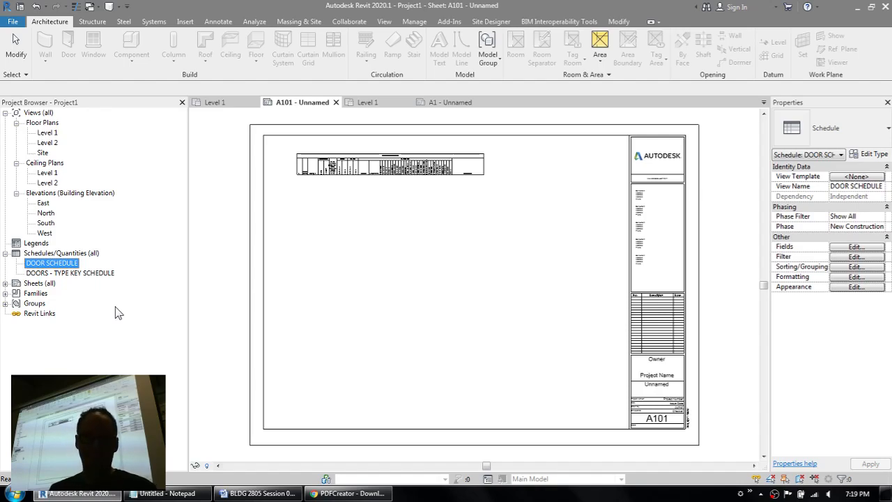
- Examine the annotations and elevation markers in Project1's Level 1 floor plan, and the level heads in the South elevation
{"action": "double_click", "coordinate": [48, 132]}
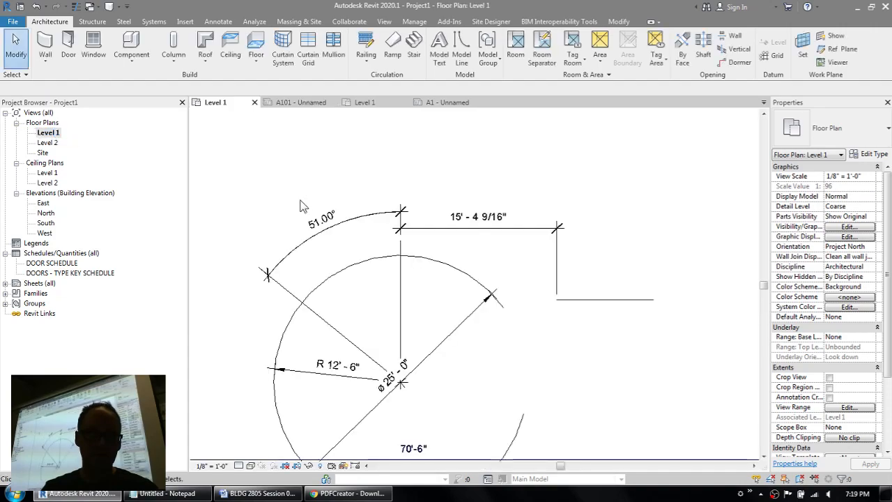
{"action": "middle_click_drag", "start_coordinate": [503, 300], "coordinate": [441, 298]}
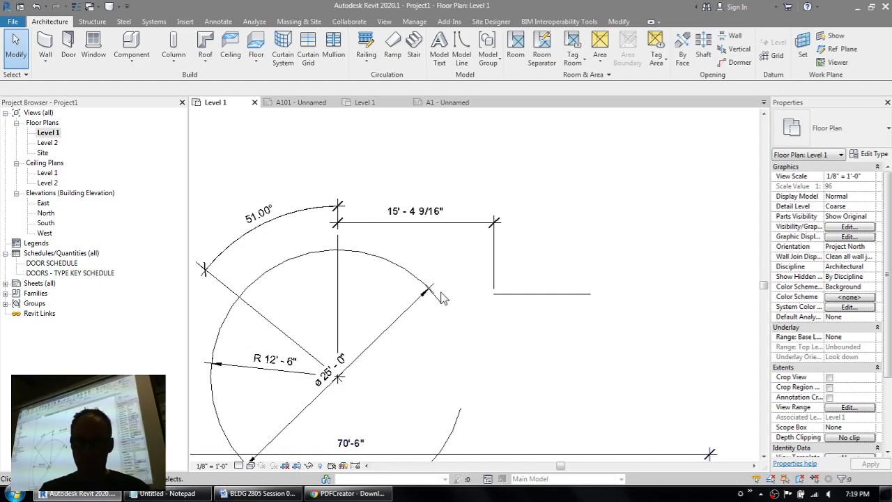
{"action": "scroll", "coordinate": [467, 307], "scroll_direction": "down", "scroll_amount": 3}
{"action": "middle_click_drag", "start_coordinate": [549, 304], "coordinate": [517, 267]}
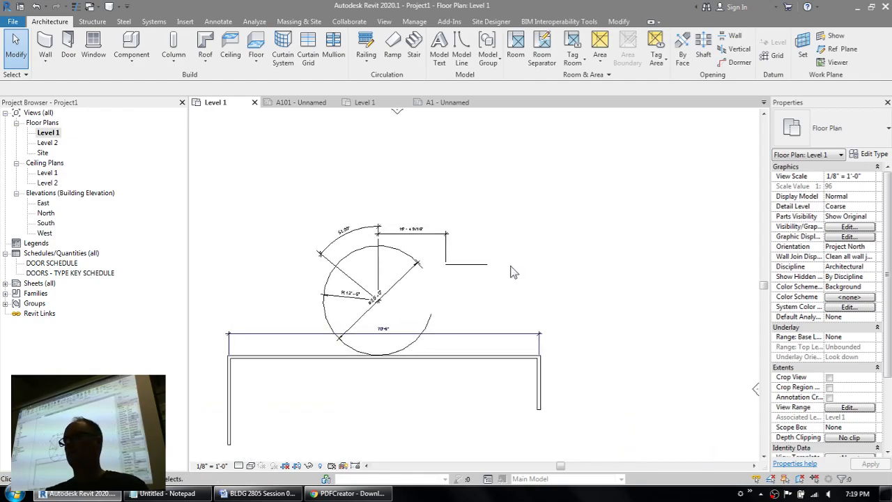
{"action": "middle_click_drag", "start_coordinate": [512, 244], "coordinate": [529, 373]}
{"action": "scroll", "coordinate": [480, 295], "scroll_direction": "down", "scroll_amount": 5}
{"action": "middle_click_drag", "start_coordinate": [503, 326], "coordinate": [492, 240]}
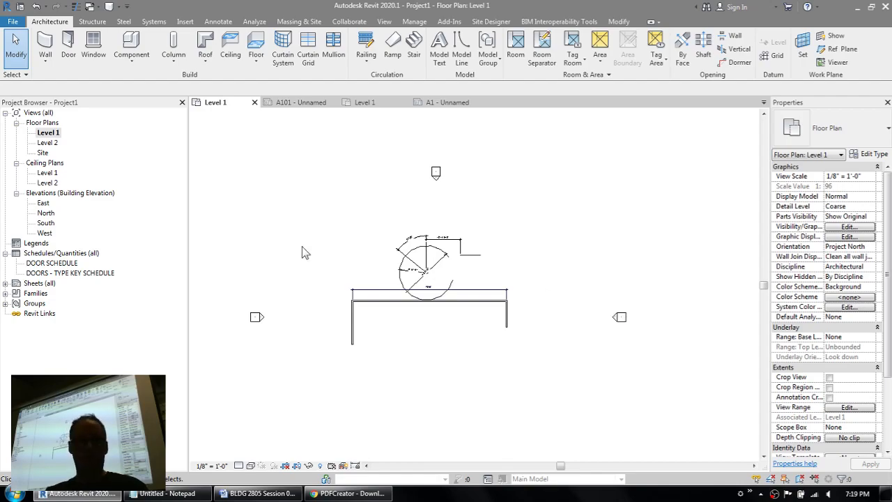
{"action": "double_click", "coordinate": [43, 223]}
{"action": "scroll", "coordinate": [446, 258], "scroll_direction": "up", "scroll_amount": 6}
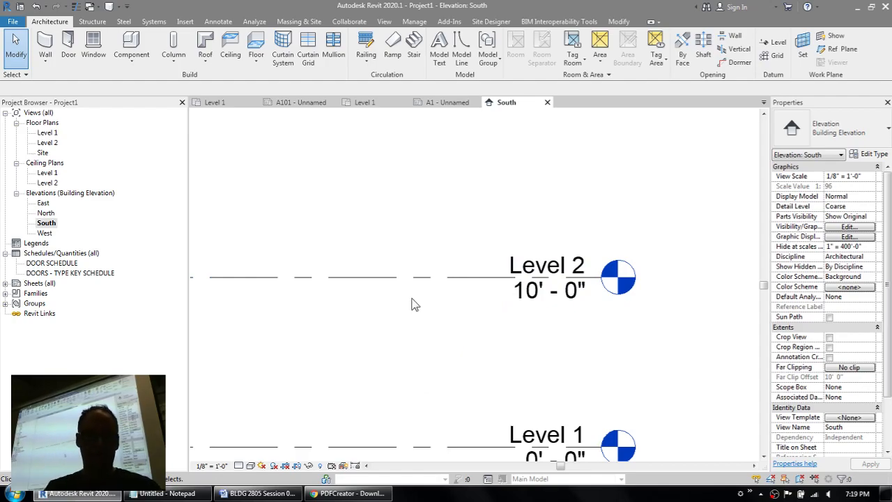
- Draw a near-vertical grid line on the Level 1 floor plan, just outside the building's left wall
{"action": "double_click", "coordinate": [42, 133]}
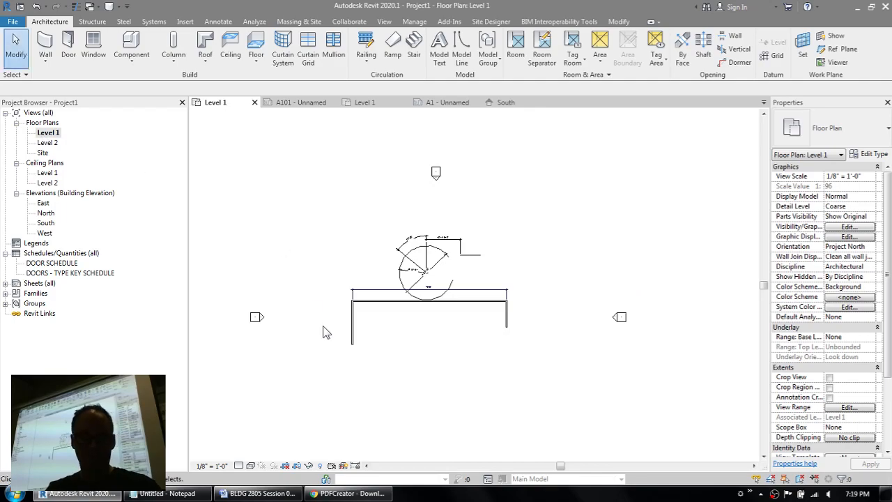
{"action": "key", "text": "g"}
{"action": "key", "text": "r"}
{"action": "left_click", "coordinate": [328, 393]}
{"action": "left_click", "coordinate": [324, 168]}
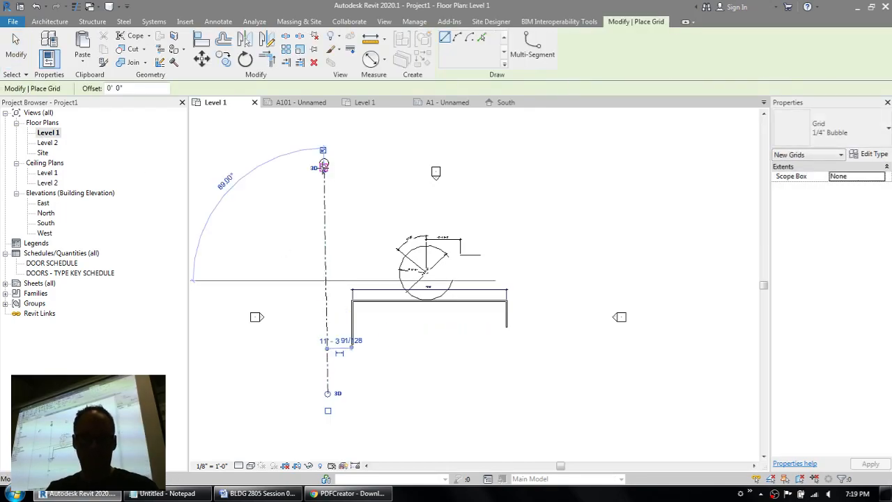
{"action": "key", "text": "Escape"}
{"action": "key", "text": "Escape"}
- Examine the grid line's 1/4" Bubble type properties, in particular which family its Symbol parameter uses
{"action": "scroll", "coordinate": [324, 192], "scroll_direction": "up", "scroll_amount": 5}
{"action": "middle_click_drag", "start_coordinate": [402, 232], "coordinate": [450, 323]}
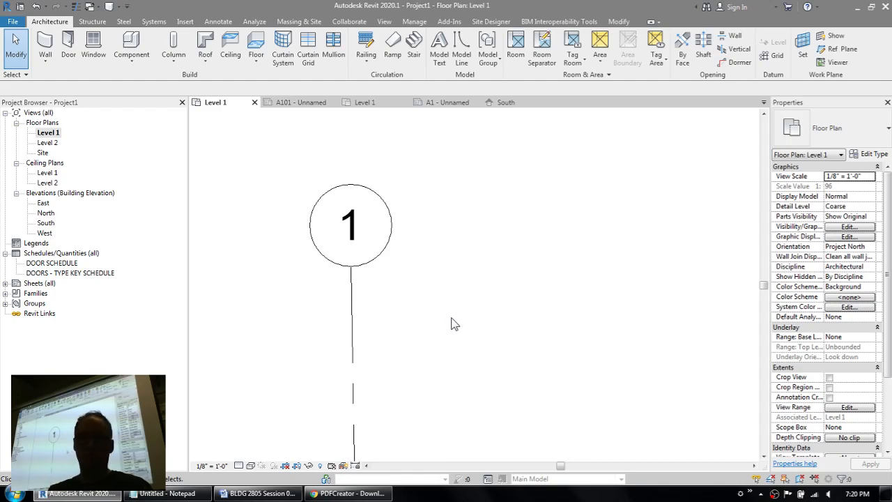
{"action": "left_click", "coordinate": [352, 318]}
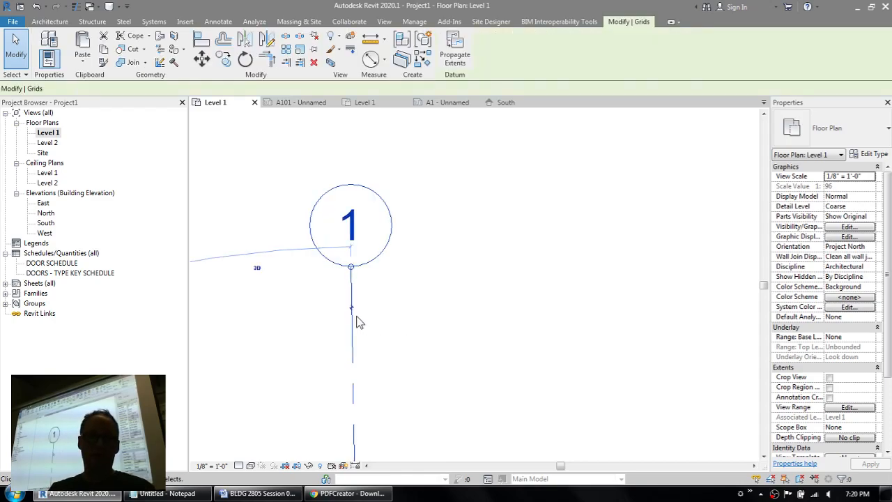
{"action": "left_click", "coordinate": [873, 154]}
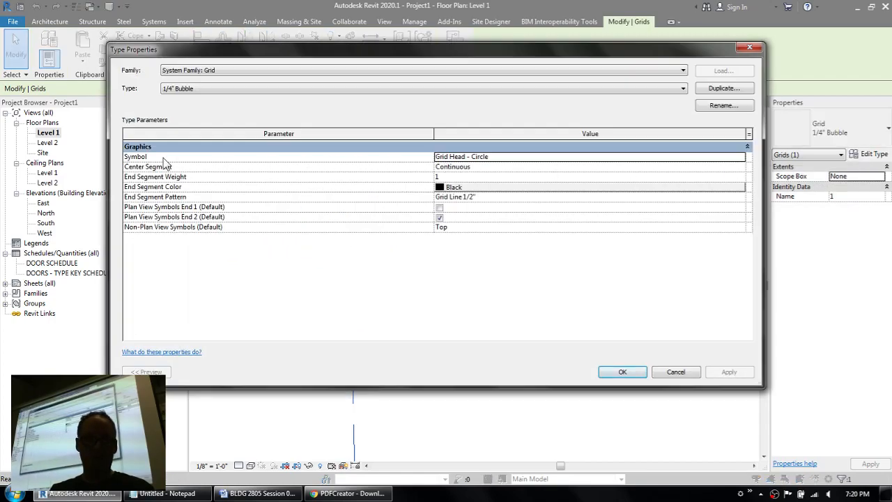
{"action": "left_click", "coordinate": [529, 158]}
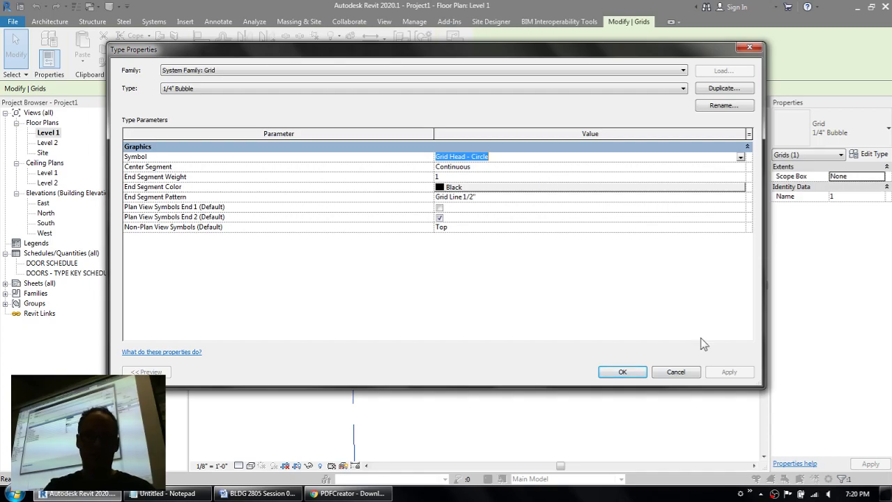
{"action": "left_click", "coordinate": [677, 373]}
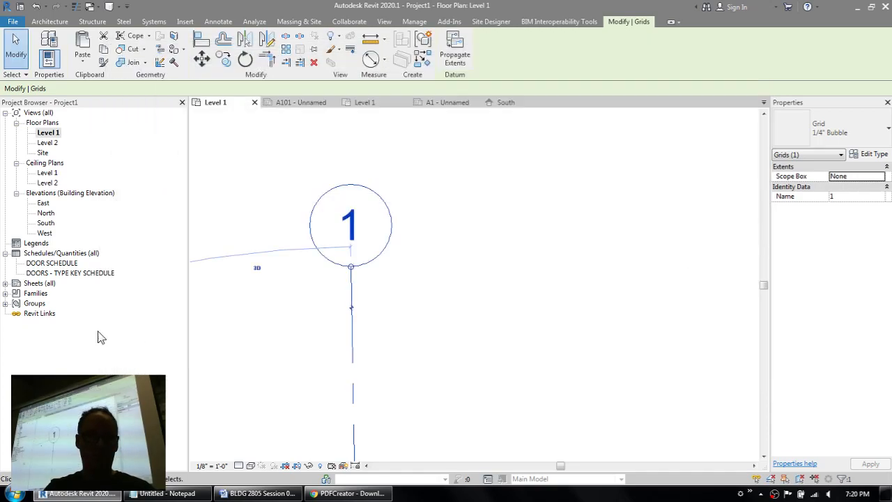
- Open Project1's Grid Head - Circle annotation symbol family for editing
{"action": "left_click", "coordinate": [6, 293]}
{"action": "left_click", "coordinate": [16, 133]}
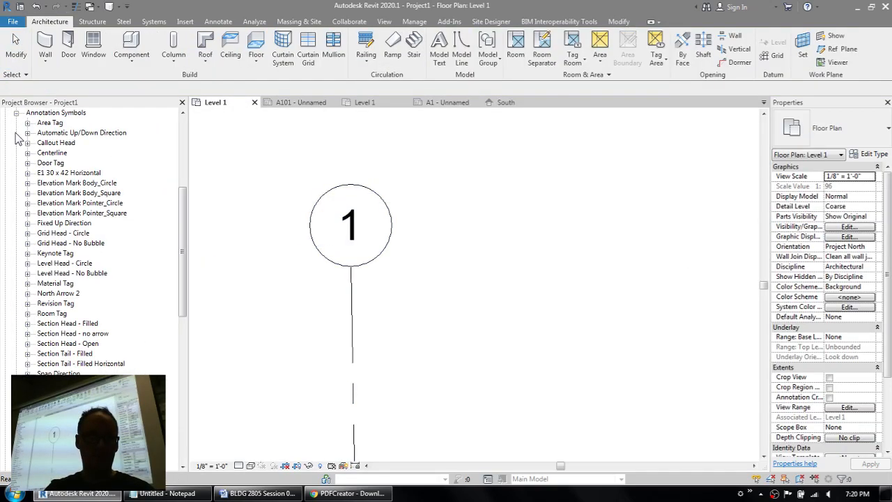
{"action": "left_click", "coordinate": [58, 233]}
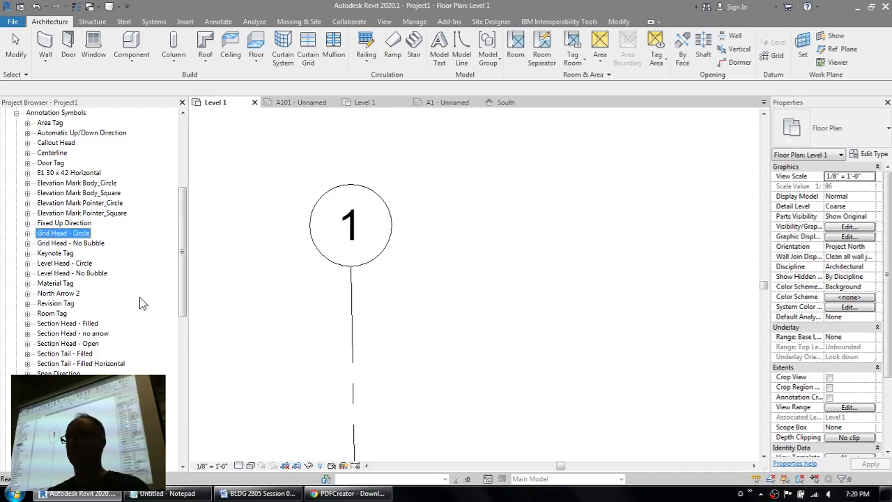
{"action": "right_click", "coordinate": [62, 234]}
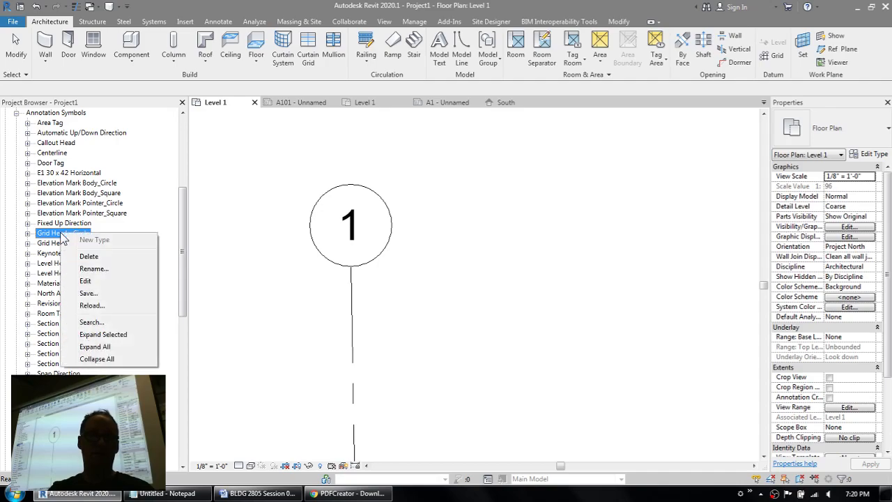
{"action": "left_click", "coordinate": [103, 283]}
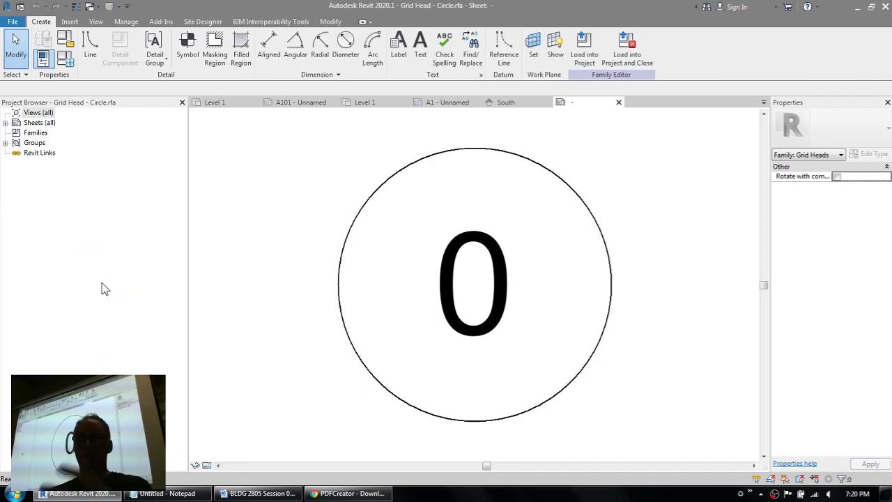
- Set the text font of the grid head's label type to Comic Sans MS
{"action": "left_click", "coordinate": [458, 246]}
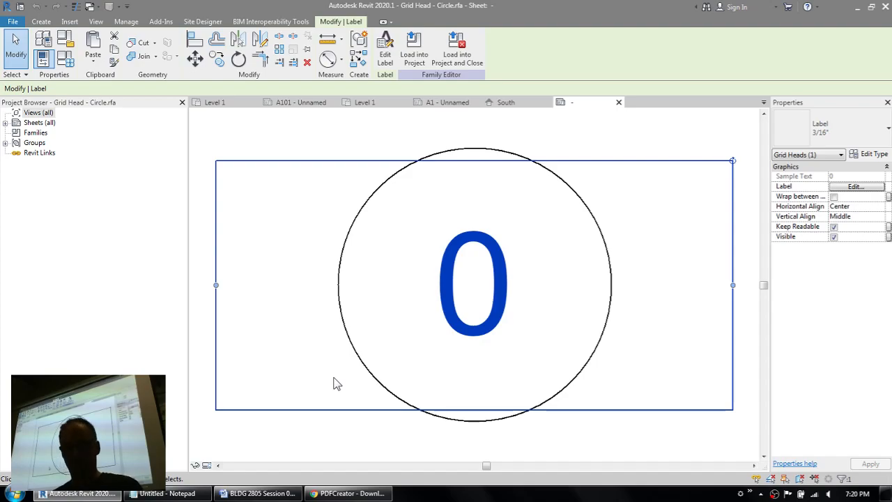
{"action": "left_click", "coordinate": [871, 154]}
{"action": "left_click", "coordinate": [481, 219]}
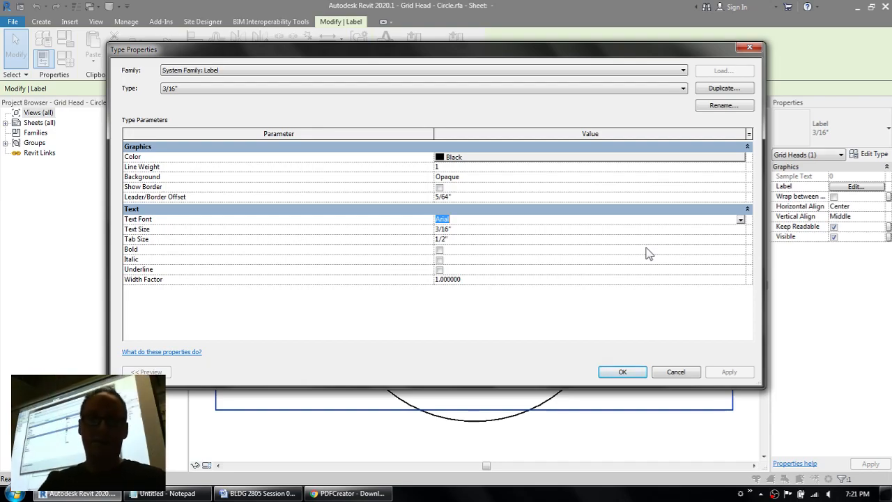
{"action": "type", "text": "Comic Sans MS"}
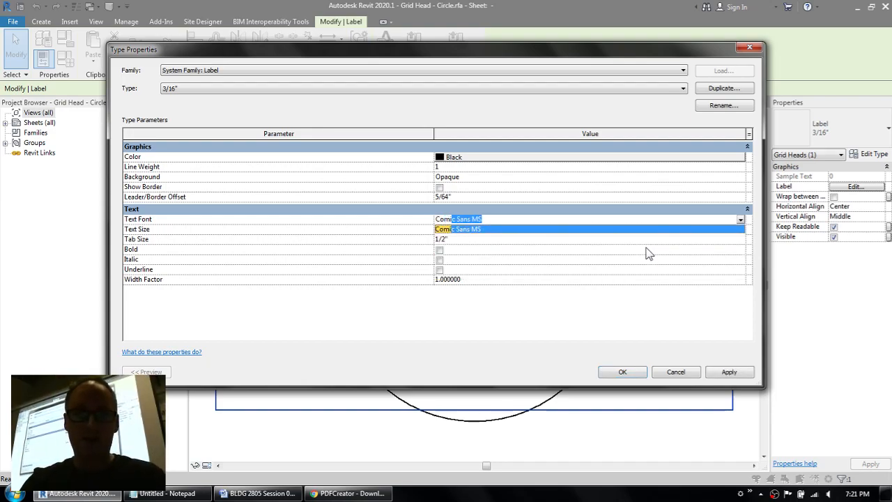
{"action": "key", "text": "Return"}
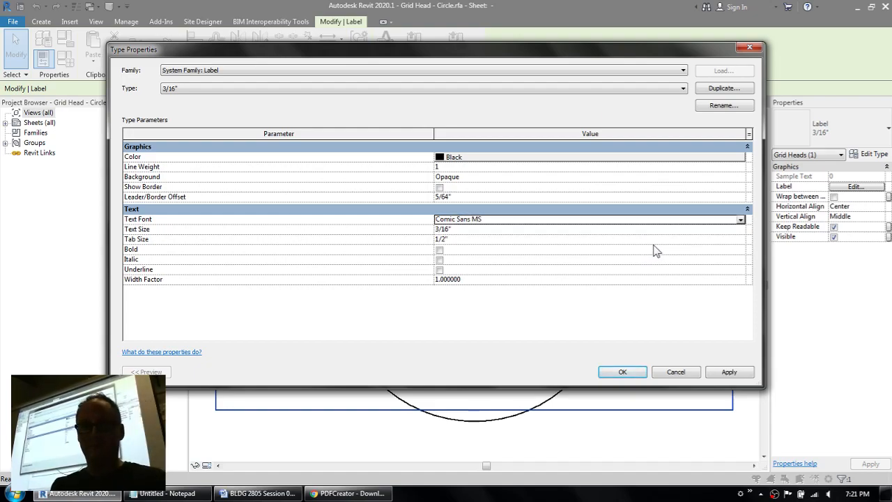
{"action": "left_click", "coordinate": [628, 373]}
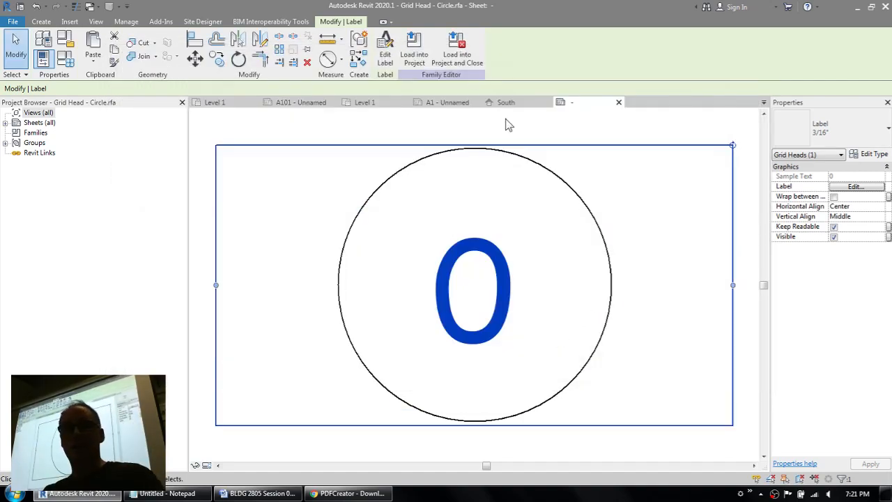
- Load the edited Grid Head - Circle family into Project3
{"action": "left_click", "coordinate": [413, 56]}
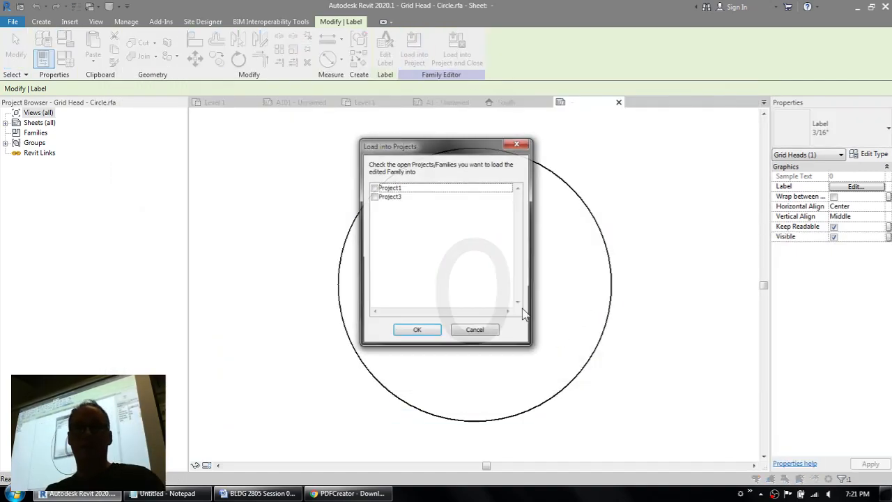
{"action": "left_click", "coordinate": [374, 196]}
{"action": "left_click", "coordinate": [413, 332]}
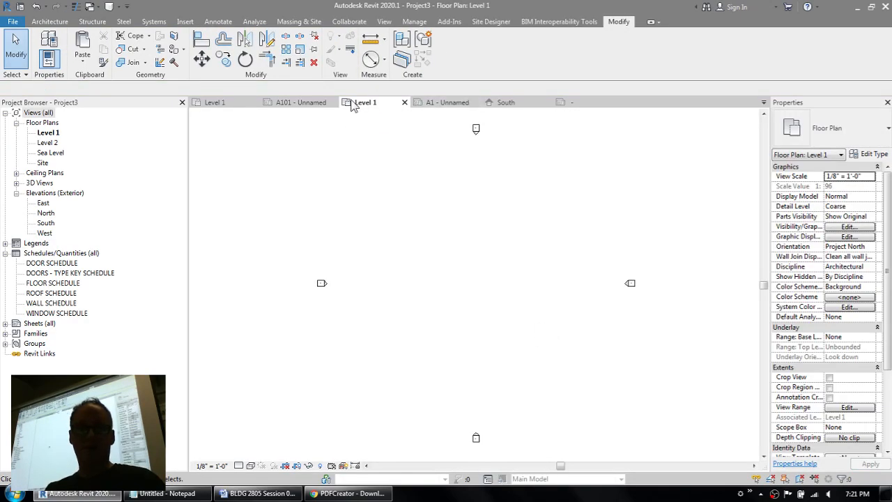
- Load the edited Grid Head - Circle family into Project1, overwriting the existing version, and check the grid bubble
{"action": "left_click", "coordinate": [570, 103]}
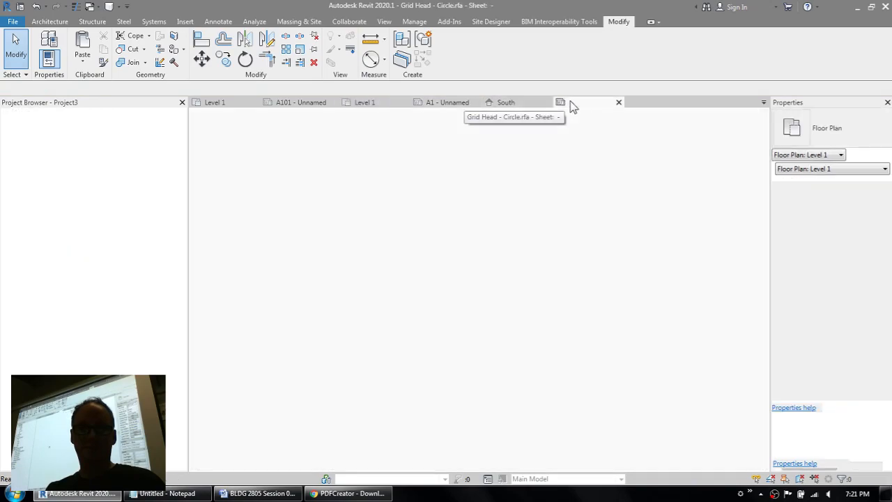
{"action": "left_click", "coordinate": [428, 58]}
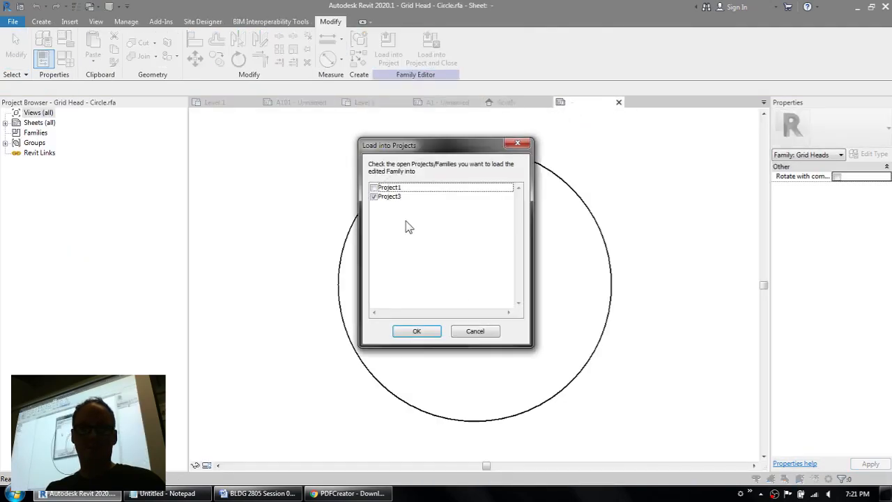
{"action": "left_click", "coordinate": [378, 197]}
{"action": "left_click", "coordinate": [373, 196]}
{"action": "left_click", "coordinate": [411, 332]}
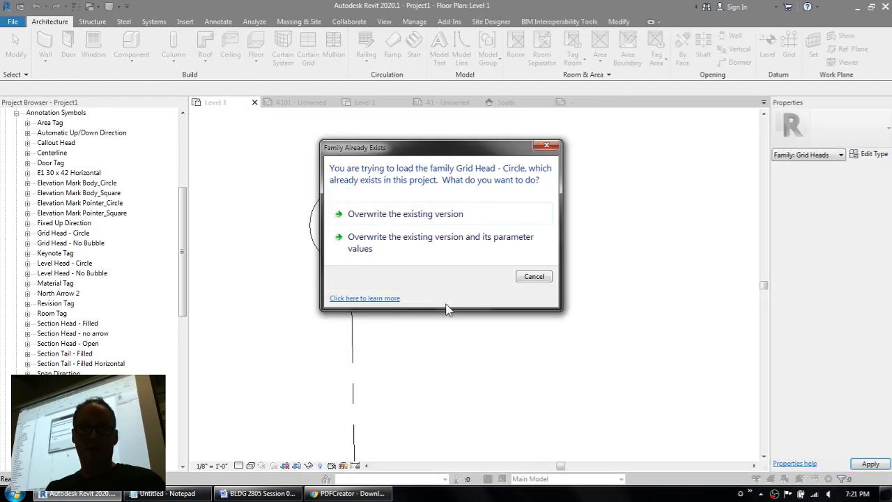
{"action": "left_click", "coordinate": [375, 216]}
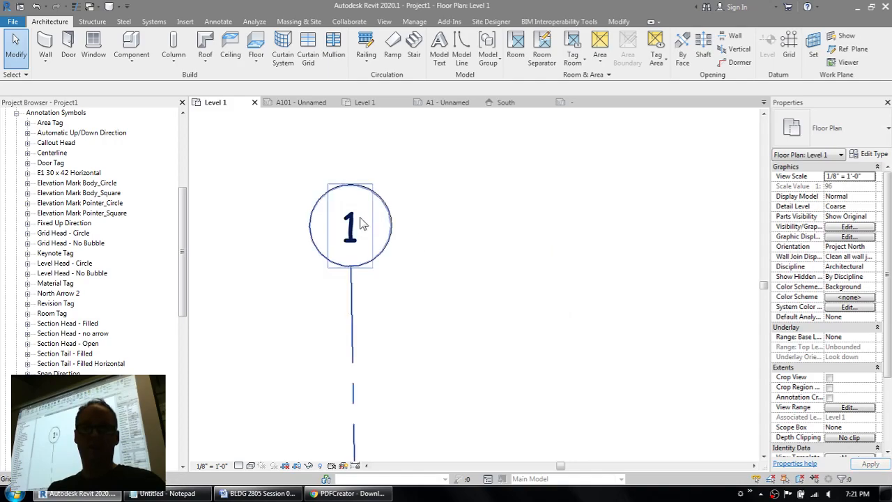
{"action": "scroll", "coordinate": [364, 232], "scroll_direction": "up", "scroll_amount": 3}
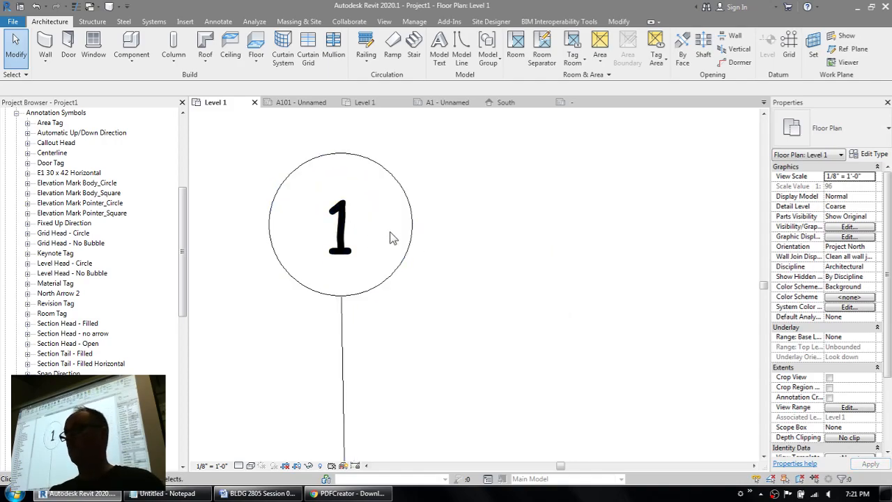
{"action": "scroll", "coordinate": [390, 238], "scroll_direction": "down", "scroll_amount": 2}
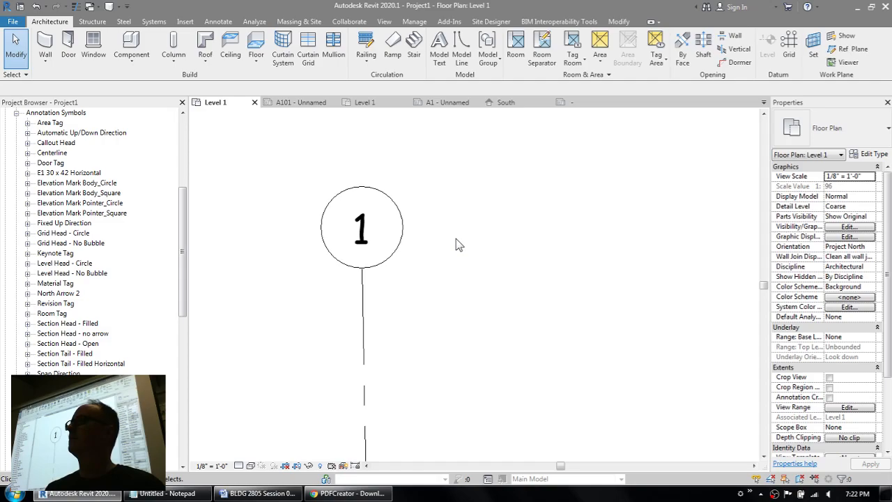
- Delete the circle around the label in the Grid Head - Circle family
{"action": "left_click", "coordinate": [569, 104]}
{"action": "left_click", "coordinate": [397, 179]}
{"action": "key", "text": "Delete"}
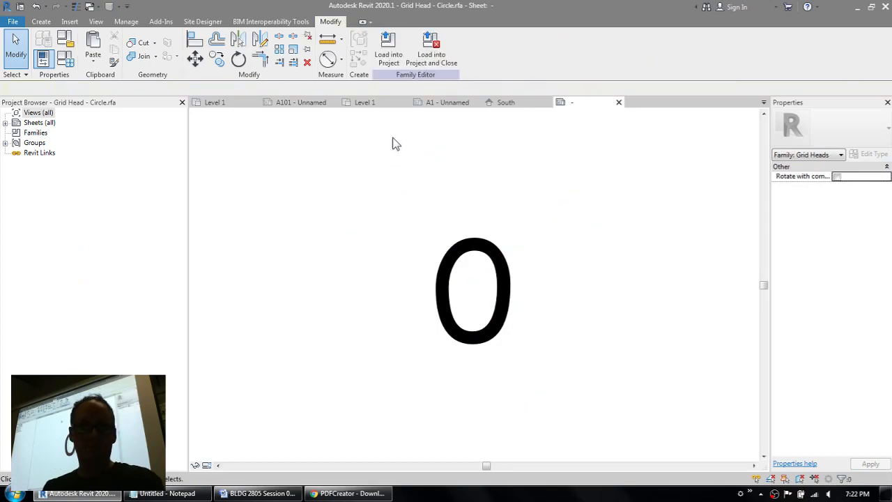
- Draw a rectangle about 0.3 inch wide and 0.36 inch high around the grid head's label, using the Grid Heads subcategory
{"action": "left_click", "coordinate": [41, 21]}
{"action": "left_click", "coordinate": [89, 52]}
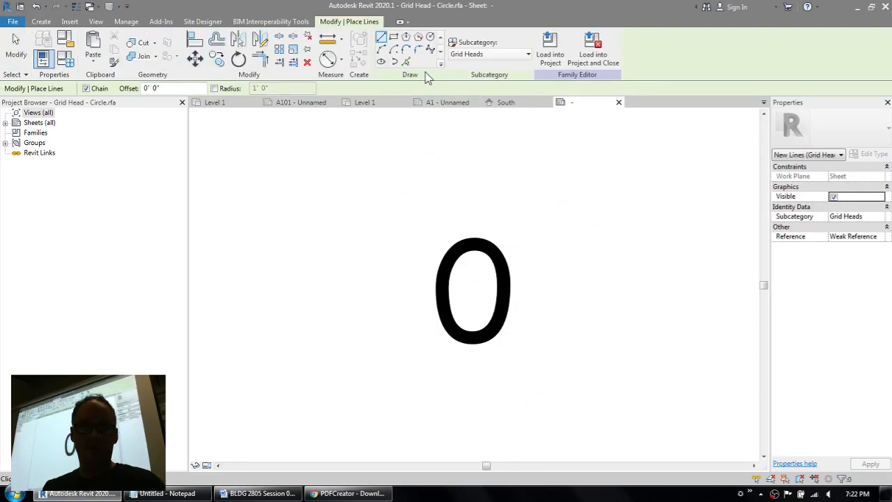
{"action": "left_click", "coordinate": [392, 190]}
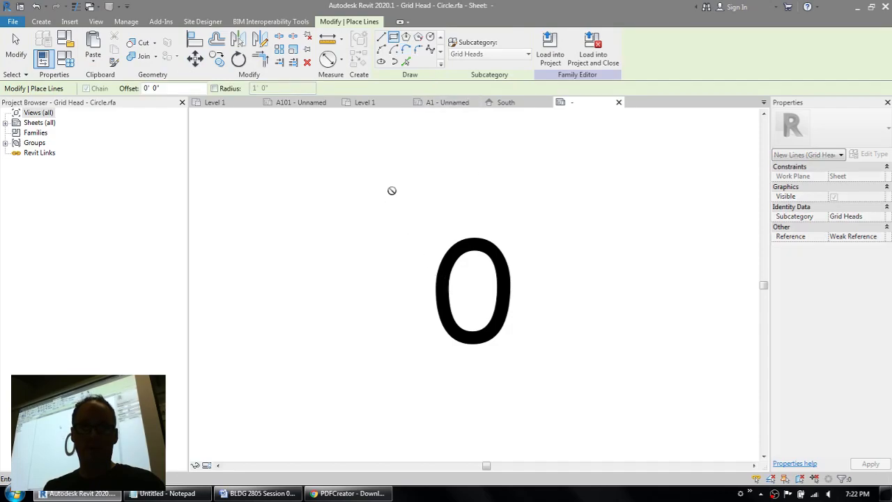
{"action": "left_click", "coordinate": [558, 390]}
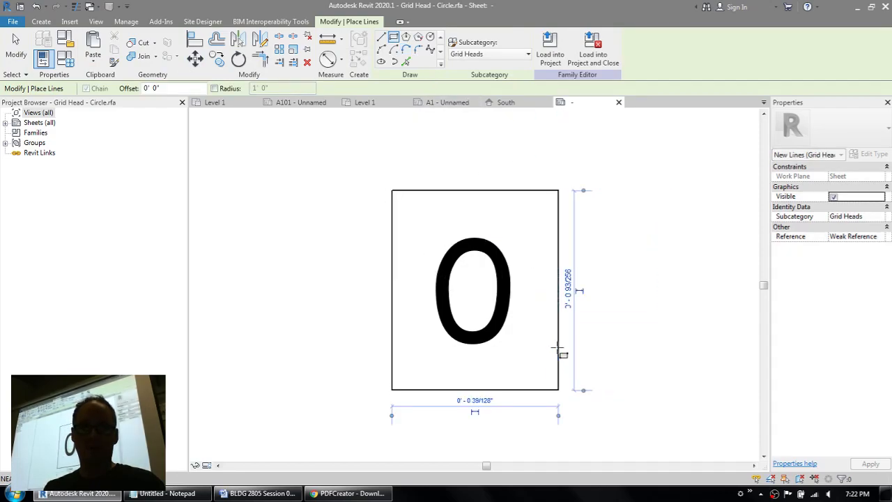
- Round all four corners of the rectangle around the grid head's label with 1/16" fillet arcs
{"action": "left_click", "coordinate": [418, 50]}
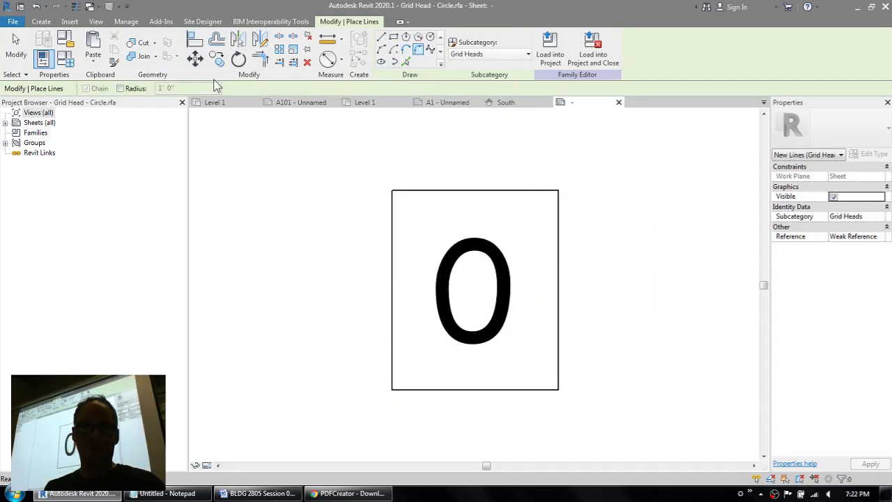
{"action": "left_click", "coordinate": [120, 88]}
{"action": "left_click", "coordinate": [190, 88]}
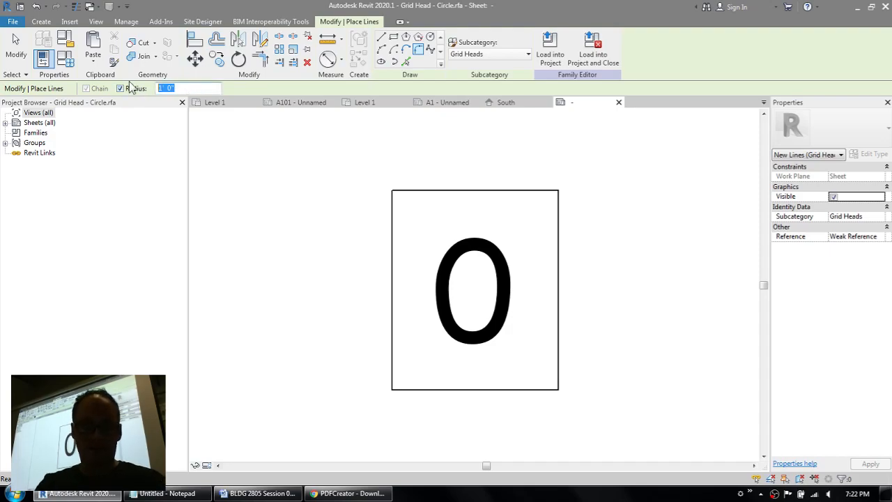
{"action": "type", "text": "1/16\""}
{"action": "key", "text": "Return"}
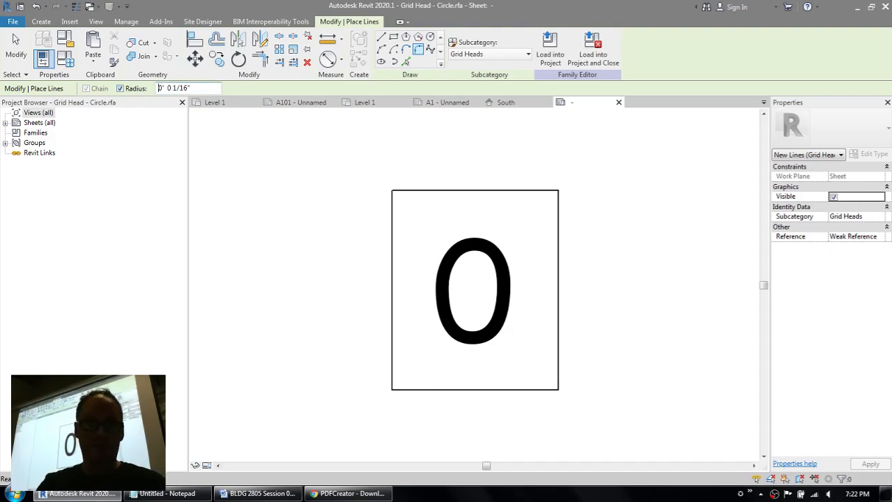
{"action": "left_click", "coordinate": [425, 189]}
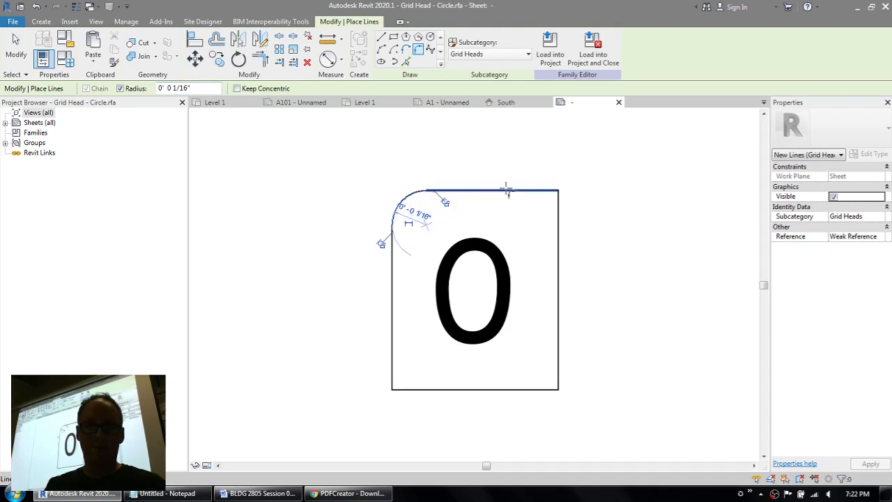
{"action": "left_click", "coordinate": [560, 231]}
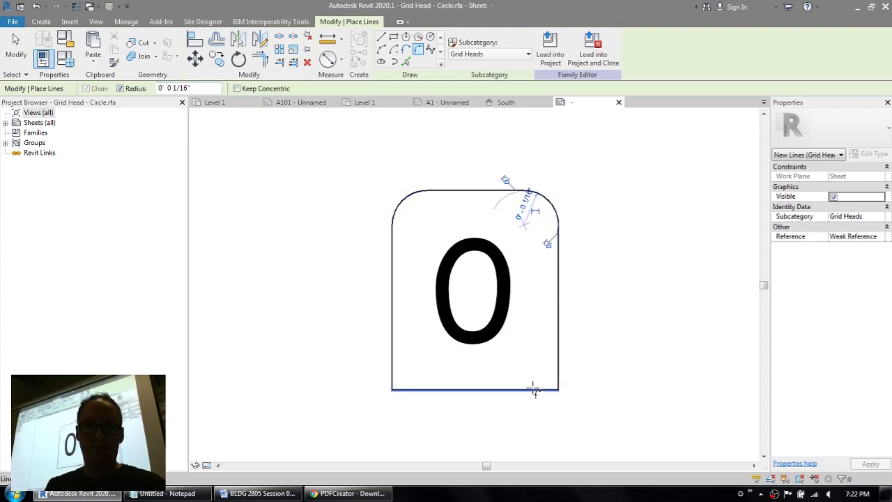
{"action": "left_click", "coordinate": [509, 389]}
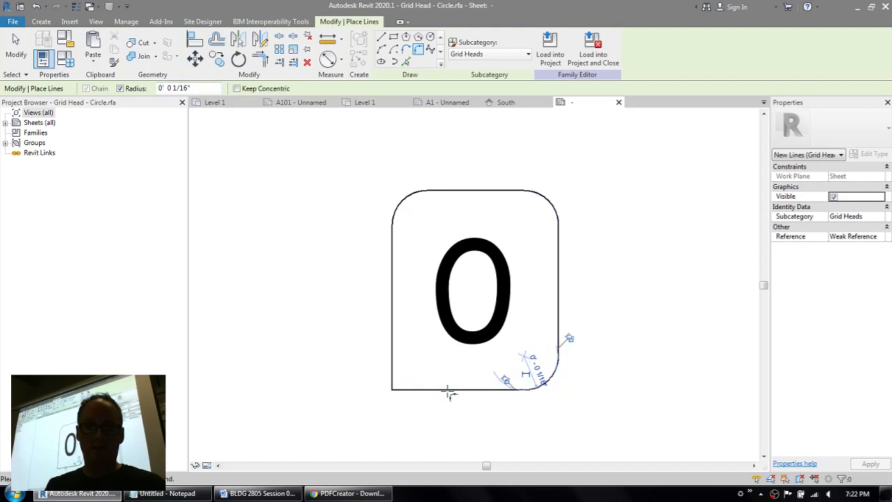
{"action": "left_click", "coordinate": [395, 353]}
- Load the rounded Grid Head - Circle family into Project1, overwriting the existing version, check grid 1's bubble and undo the load
{"action": "left_click", "coordinate": [550, 48]}
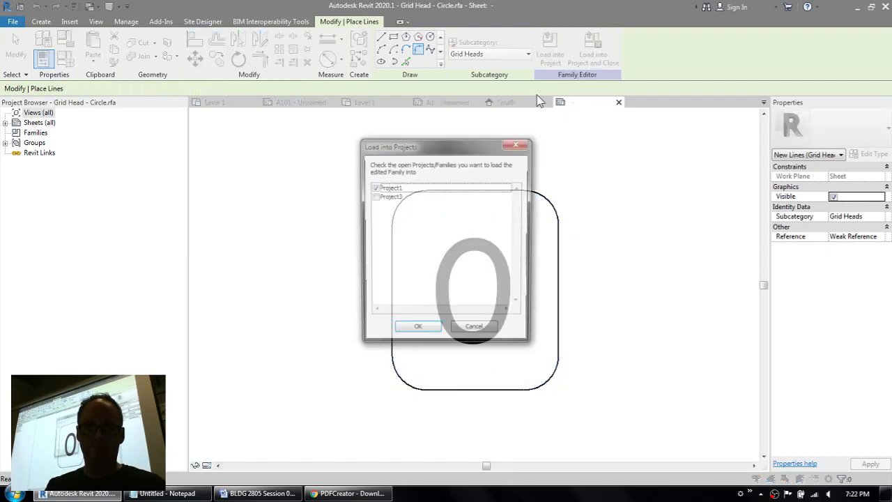
{"action": "left_click", "coordinate": [417, 331]}
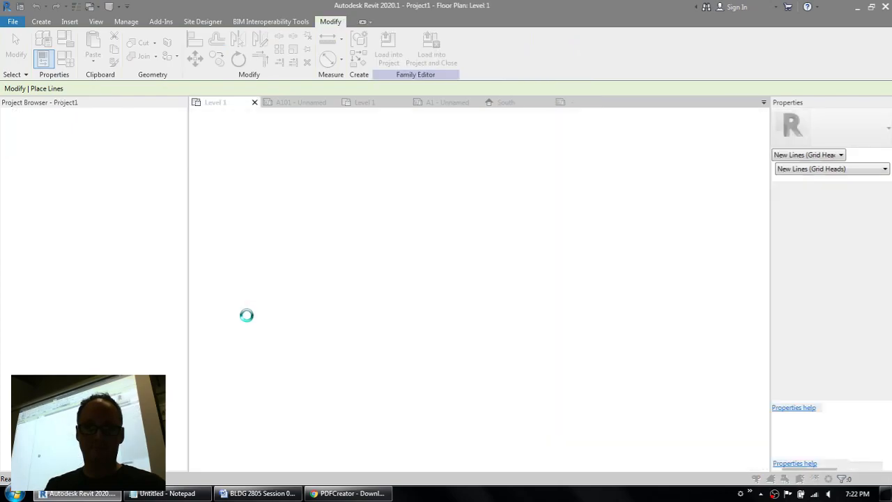
{"action": "left_click", "coordinate": [440, 217]}
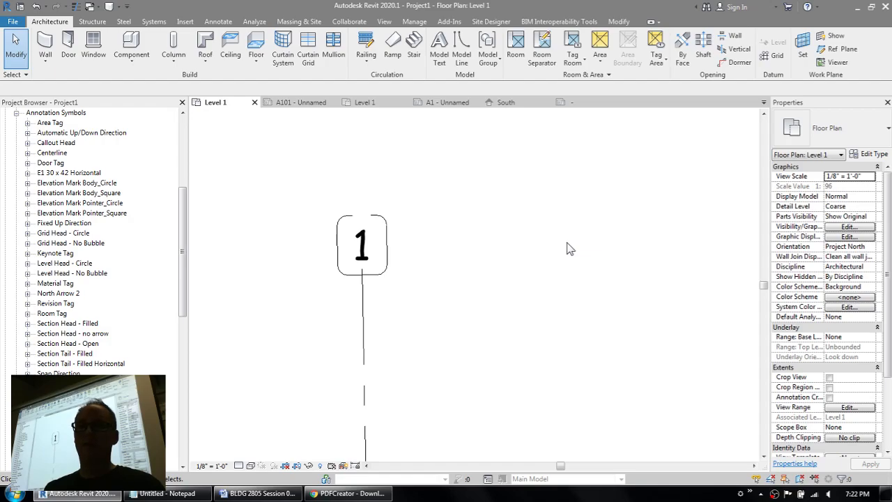
{"action": "left_click", "coordinate": [363, 307]}
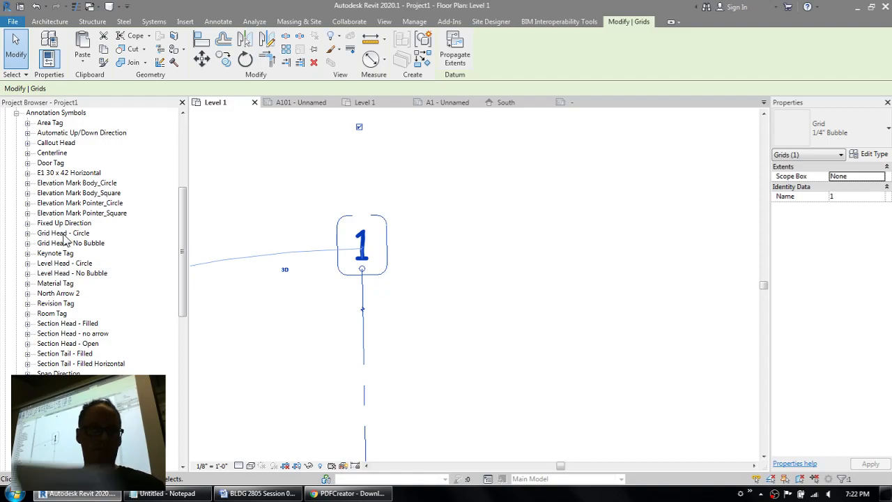
{"action": "key", "text": "Escape"}
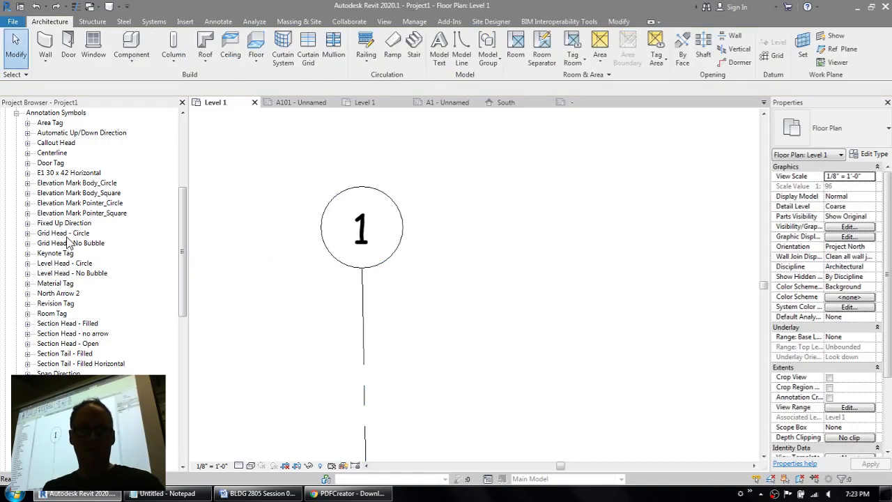
- Save the rounded grid head family as a separate file named Grid Head - Toast.rfa in the Revit Projects folder
{"action": "left_click", "coordinate": [588, 104]}
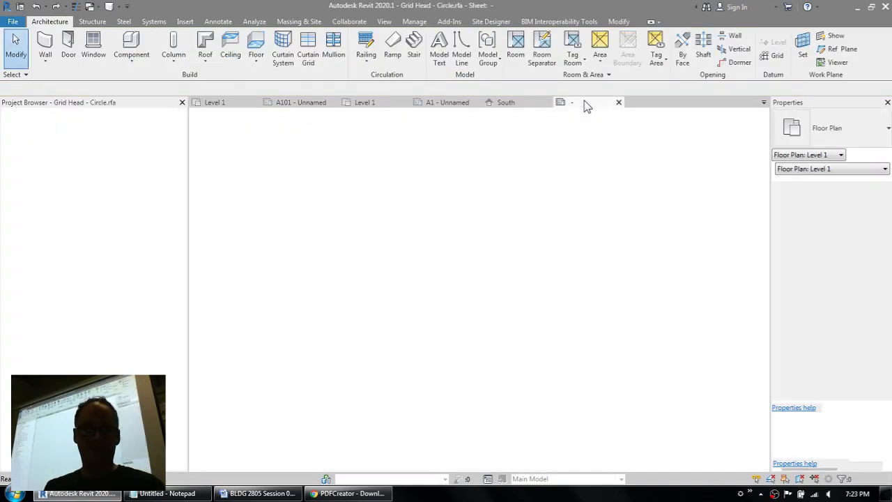
{"action": "key", "text": "l"}
{"action": "key", "text": "i"}
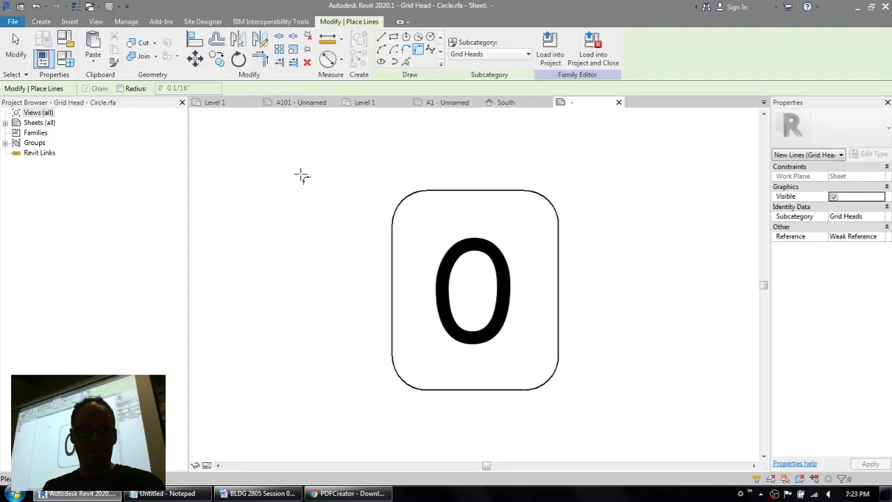
{"action": "key", "text": "ctrl+s"}
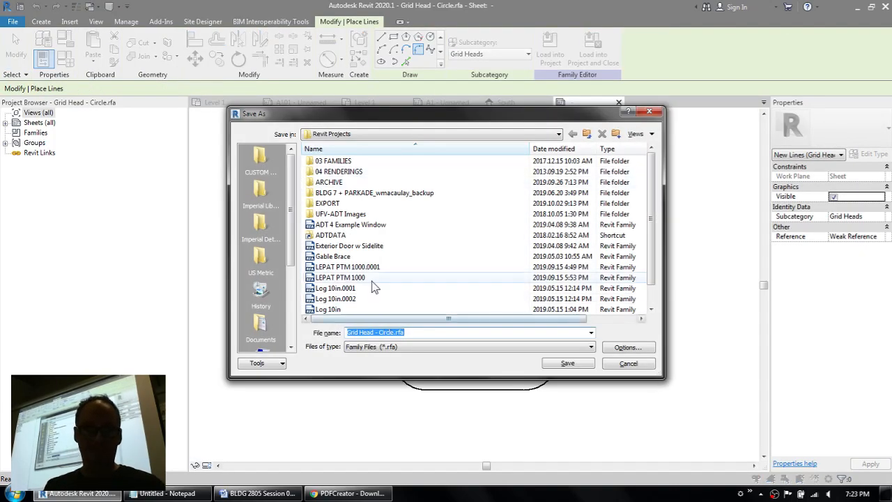
{"action": "left_click", "coordinate": [394, 333]}
{"action": "key", "text": "BackSpace"}
{"action": "key", "text": "BackSpace"}
{"action": "key", "text": "BackSpace"}
{"action": "type", "text": "Today"}
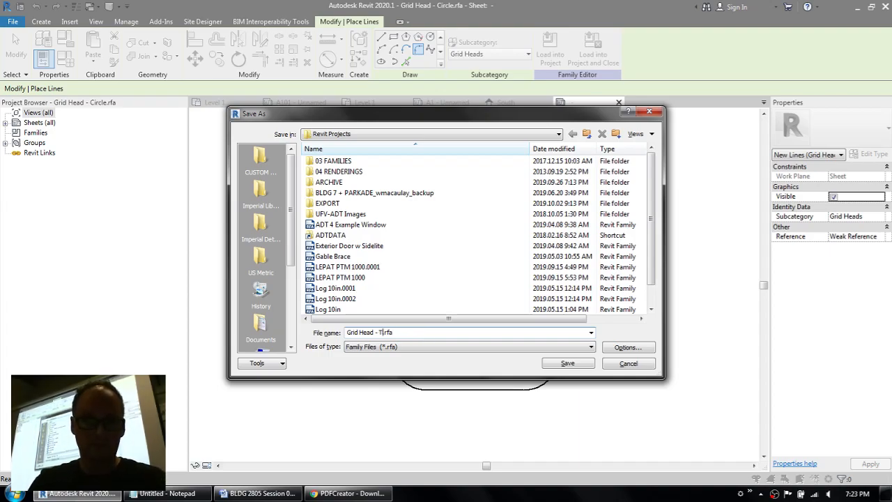
{"action": "key", "text": "Return"}
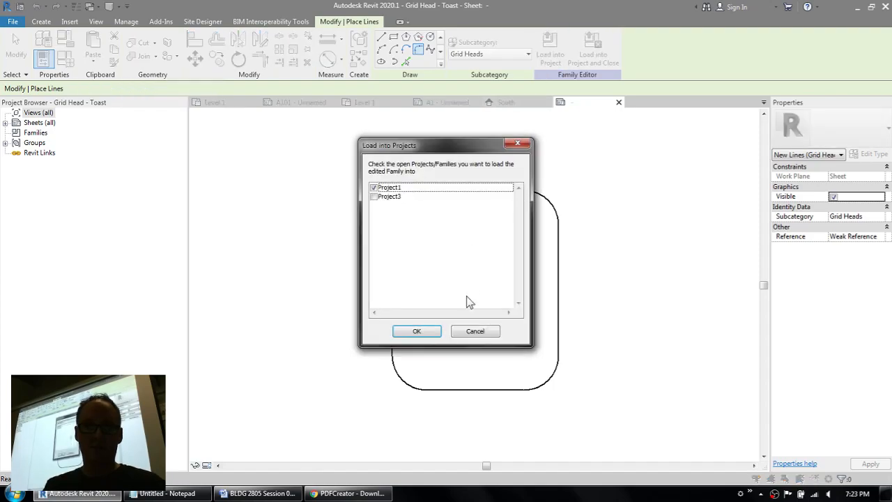
- Load the Grid Head - Toast family into Project1 and compare it with Grid Head - Circle among the annotation symbols
{"action": "left_click", "coordinate": [414, 330]}
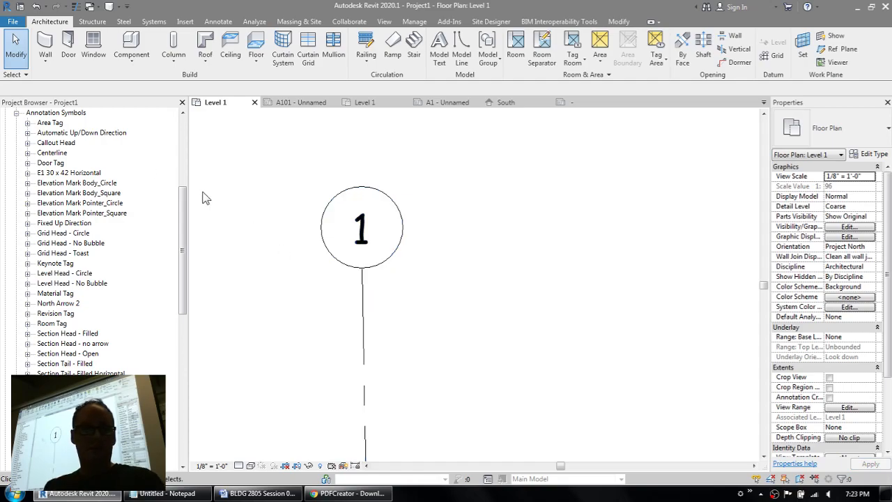
{"action": "left_click_drag", "start_coordinate": [182, 227], "coordinate": [186, 269]}
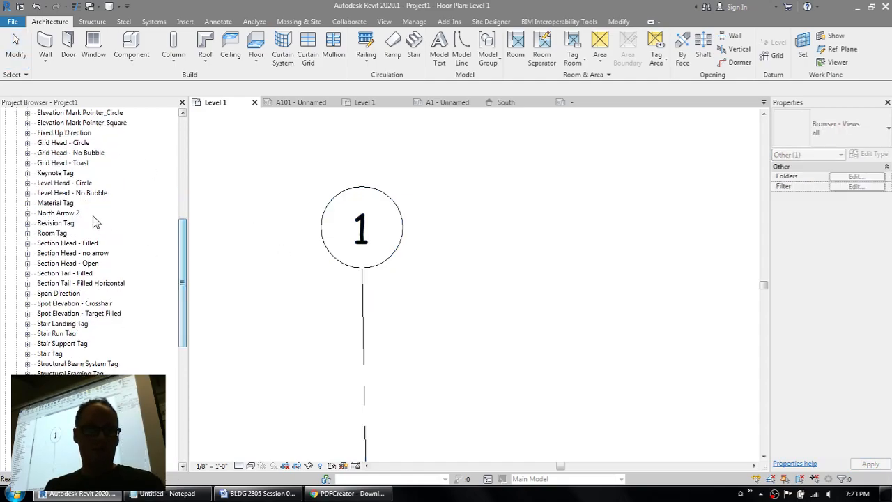
{"action": "left_click", "coordinate": [58, 143]}
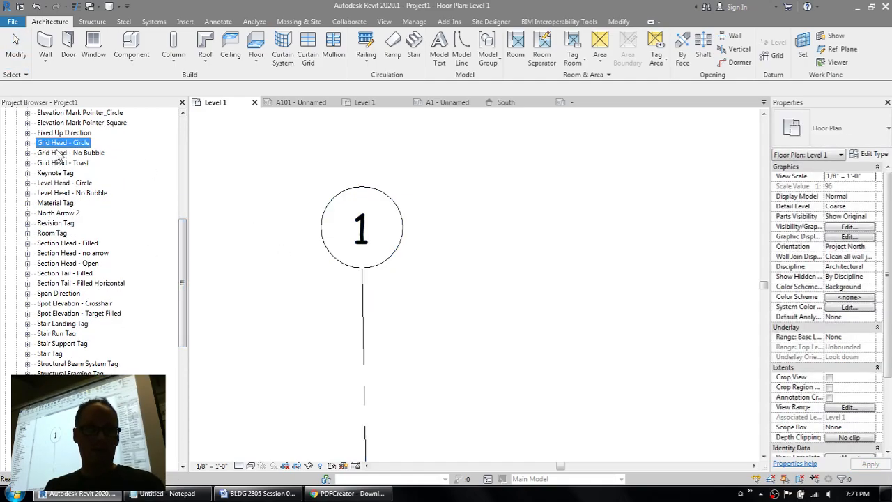
{"action": "left_click", "coordinate": [60, 164]}
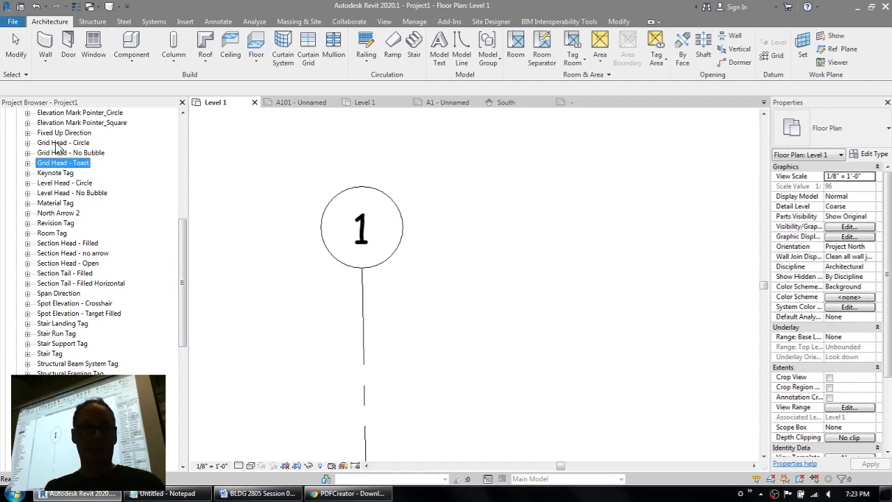
{"action": "left_click", "coordinate": [59, 143]}
{"action": "left_click", "coordinate": [58, 164]}
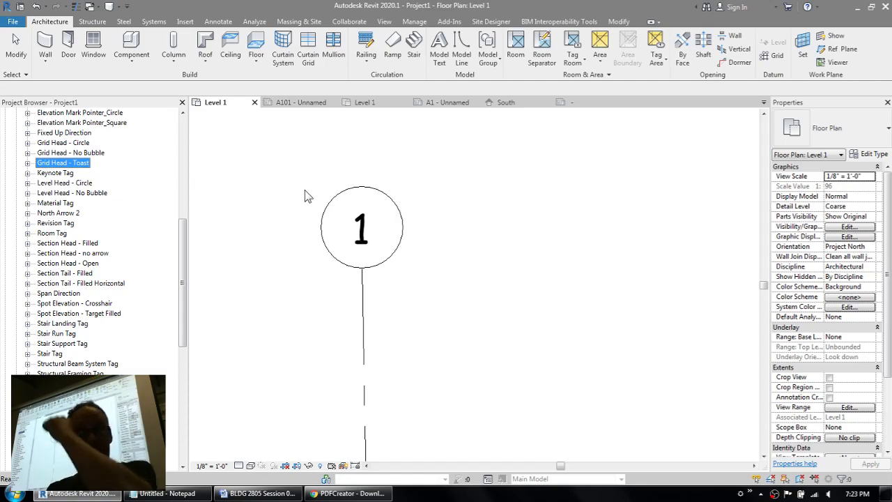
- Duplicate the 1/4" Bubble type of grid 1 as a new grid type named Toast Bubble
{"action": "left_click", "coordinate": [363, 308]}
{"action": "left_click", "coordinate": [871, 154]}
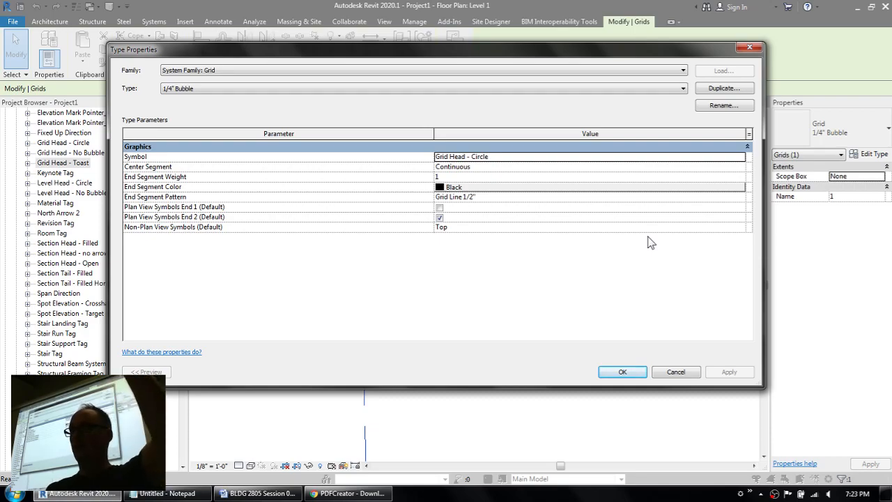
{"action": "left_click", "coordinate": [724, 93]}
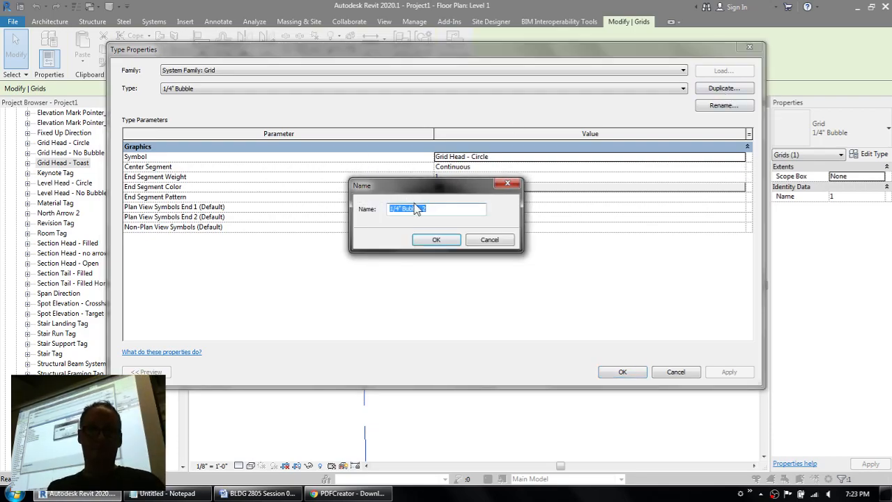
{"action": "type", "text": "T"}
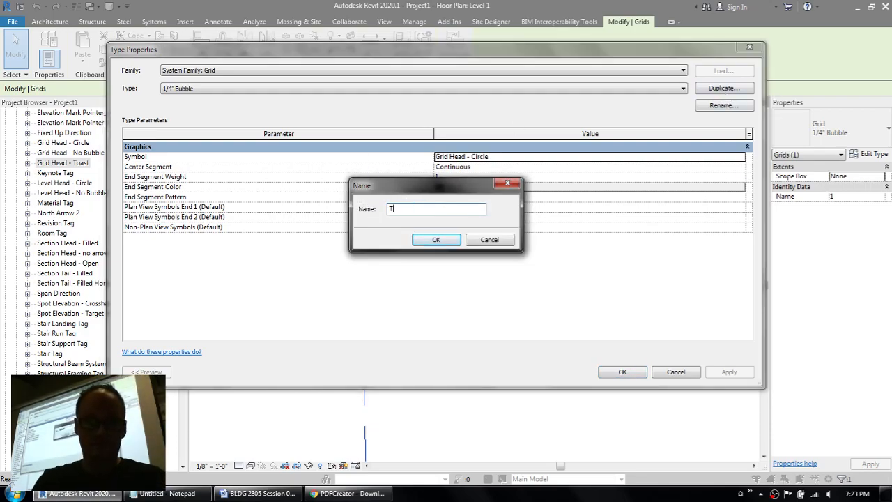
{"action": "type", "text": "oast Bubble"}
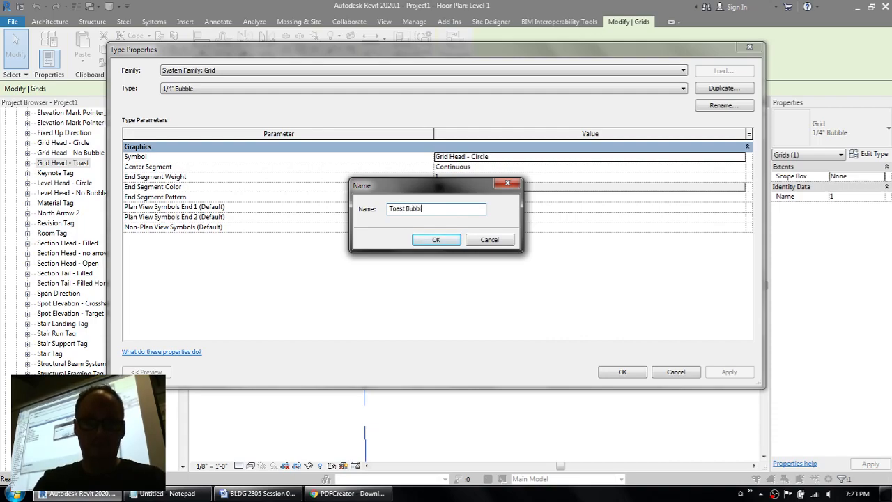
{"action": "key", "text": "Return"}
- Set the Toast Bubble grid type's symbol to Grid Head - Toast and apply it
{"action": "left_click", "coordinate": [566, 159]}
{"action": "left_click", "coordinate": [740, 157]}
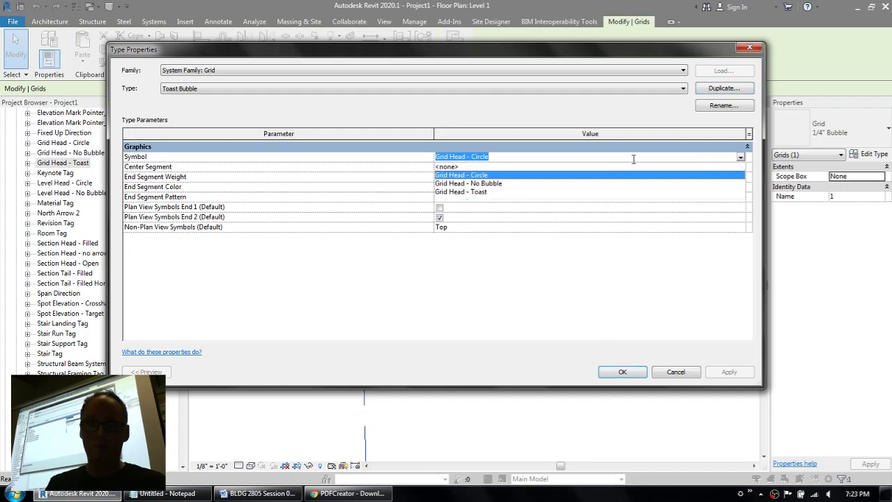
{"action": "left_click", "coordinate": [482, 196]}
{"action": "left_click", "coordinate": [620, 372]}
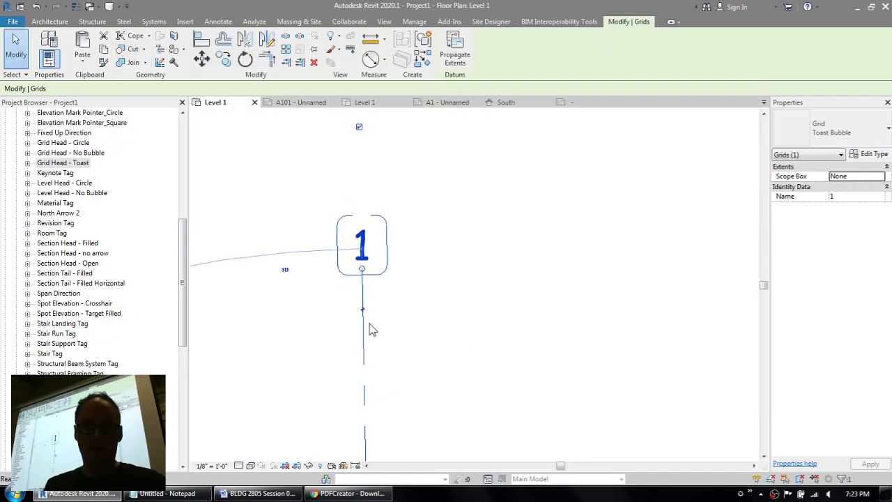
- Copy grid line 1 to its right to create a second parallel grid line
{"action": "key", "text": "c"}
{"action": "key", "text": "o"}
{"action": "left_click", "coordinate": [363, 327]}
{"action": "left_click", "coordinate": [492, 328]}
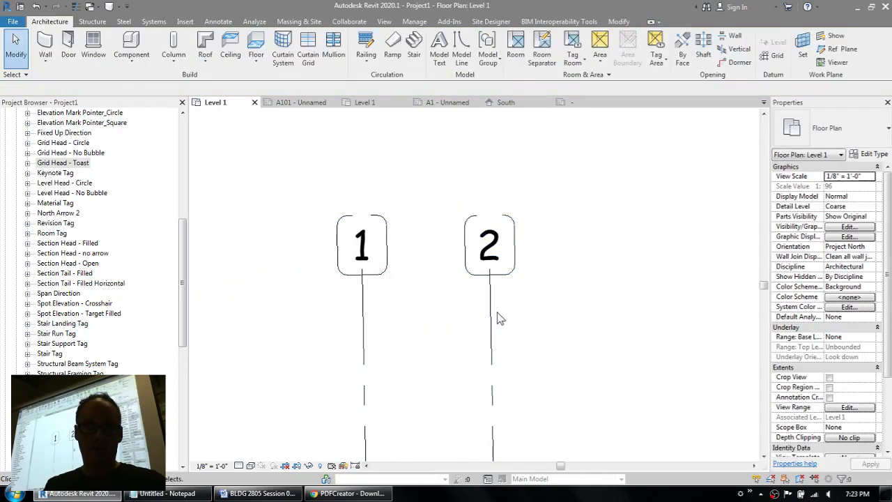
- Change grid line 2 to the 1/4" Bubble type
{"action": "left_click", "coordinate": [492, 317]}
{"action": "left_click", "coordinate": [798, 139]}
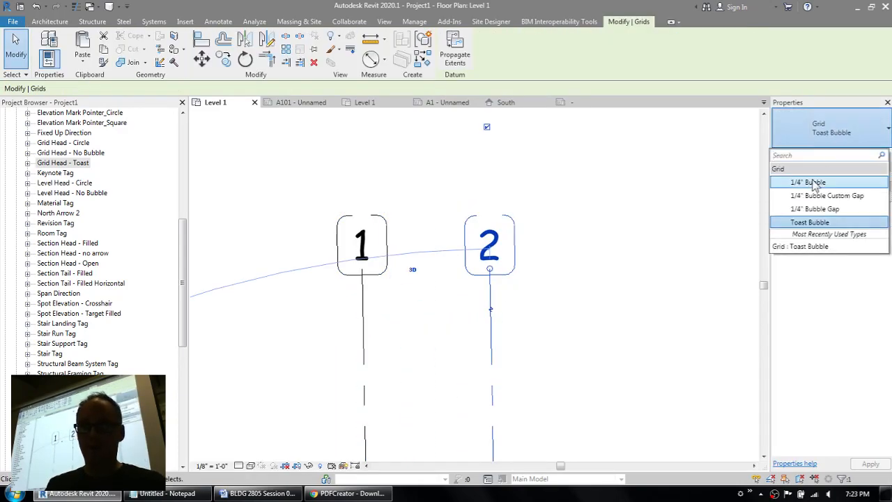
{"action": "left_click", "coordinate": [812, 176]}
{"action": "left_click", "coordinate": [613, 184]}
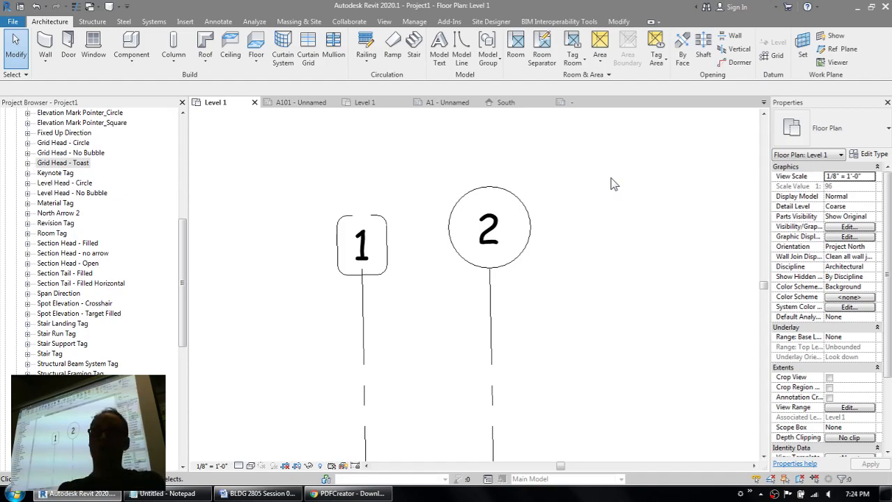
- Compare the types of grids 1 and 2, and check which symbol the 1/4" Bubble type properties use, leaving them unedited
{"action": "left_click", "coordinate": [492, 298]}
{"action": "left_click", "coordinate": [364, 314]}
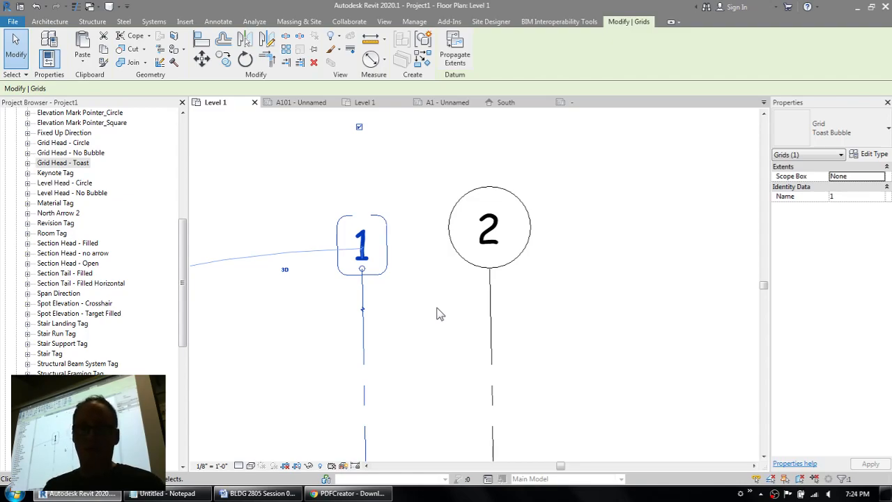
{"action": "left_click", "coordinate": [491, 307]}
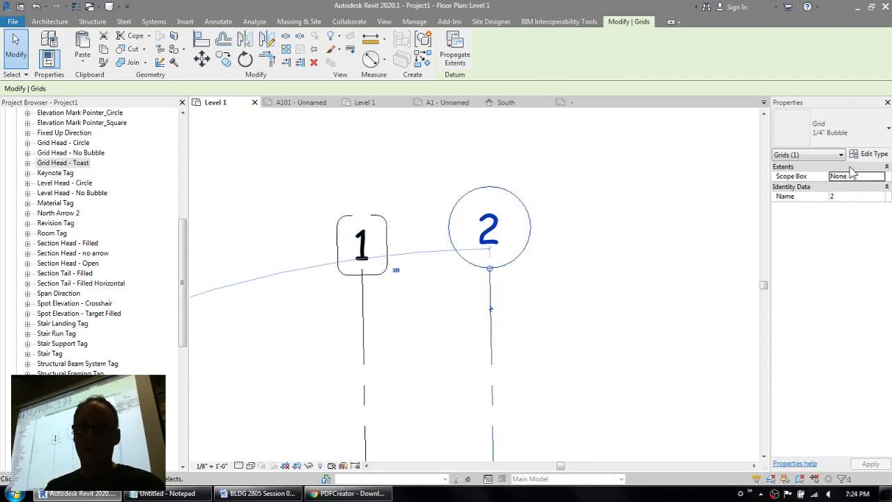
{"action": "left_click", "coordinate": [870, 154]}
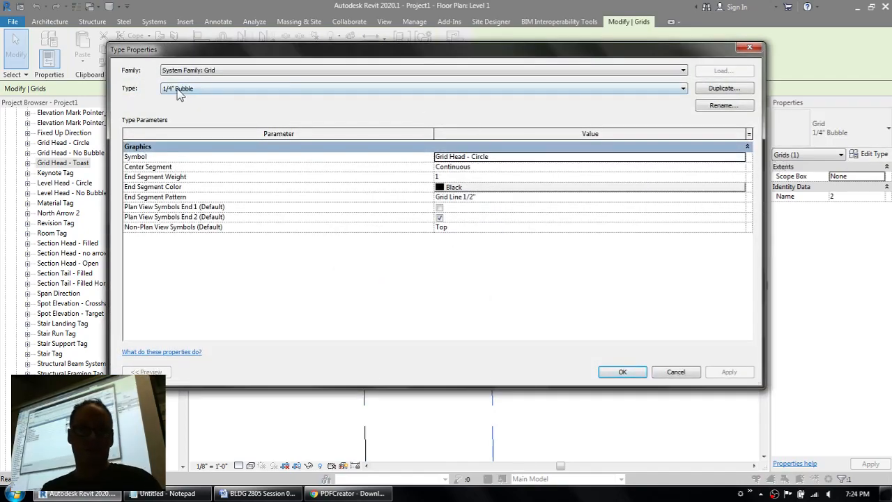
{"action": "left_click", "coordinate": [507, 161]}
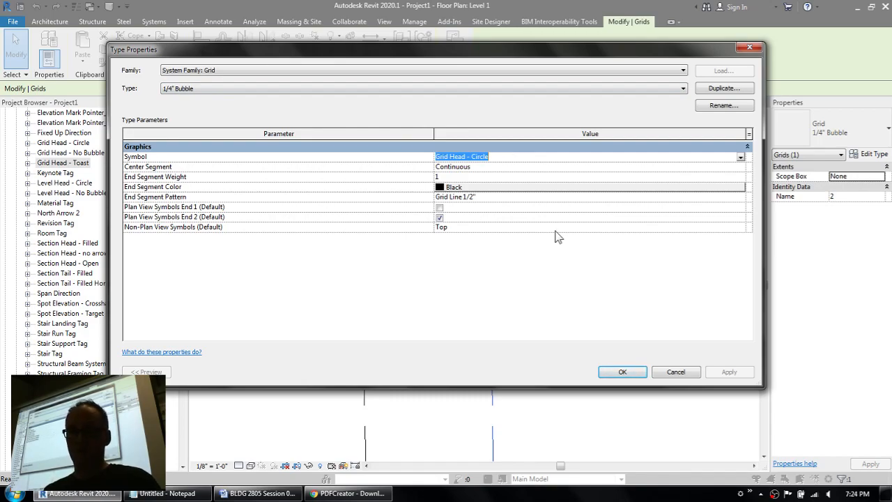
{"action": "left_click", "coordinate": [671, 372]}
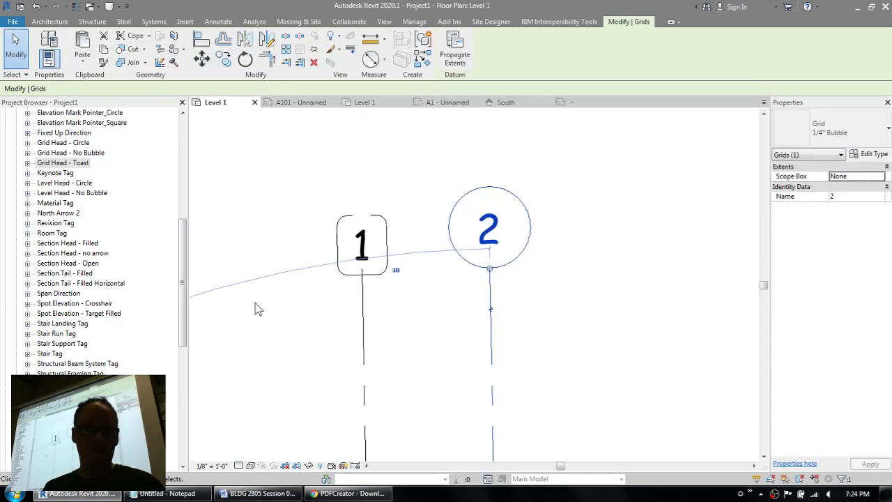
- In the South elevation, check which symbol Level 1's 1/4" Head type properties use, leaving them unedited
{"action": "left_click", "coordinate": [507, 103]}
{"action": "scroll", "coordinate": [453, 209], "scroll_direction": "down", "scroll_amount": 3, "text": "ctrl"}
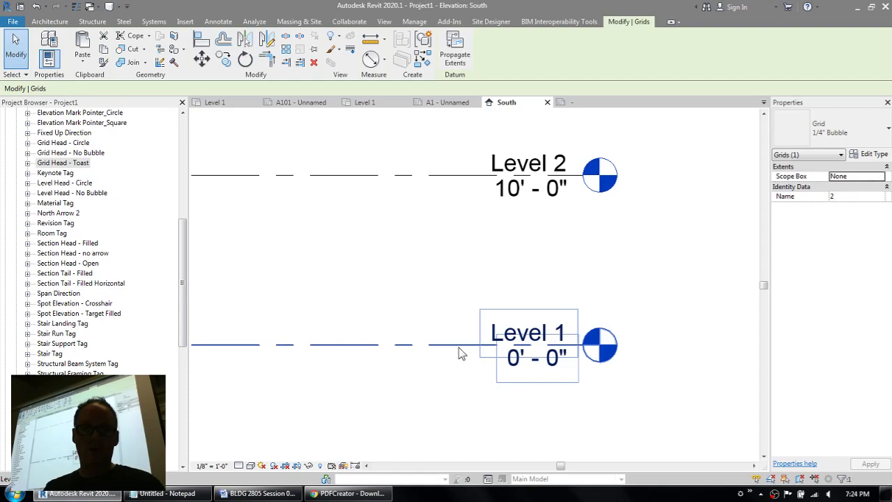
{"action": "left_click", "coordinate": [458, 346]}
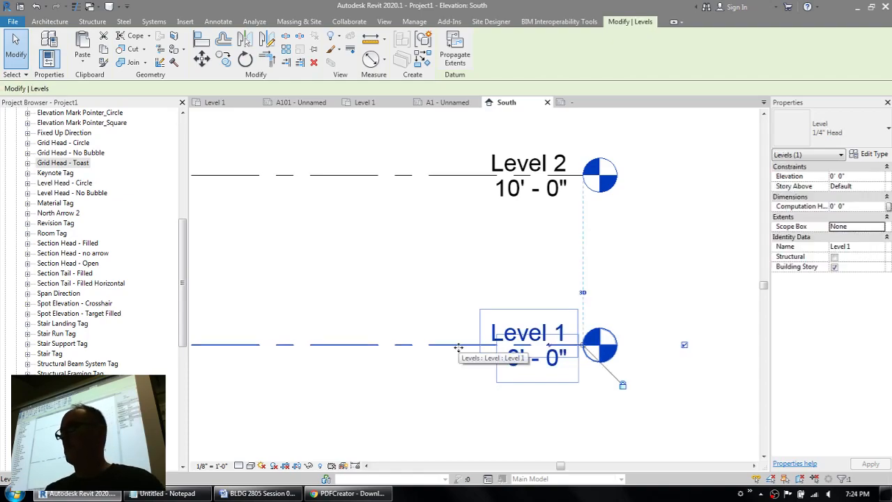
{"action": "left_click", "coordinate": [874, 155]}
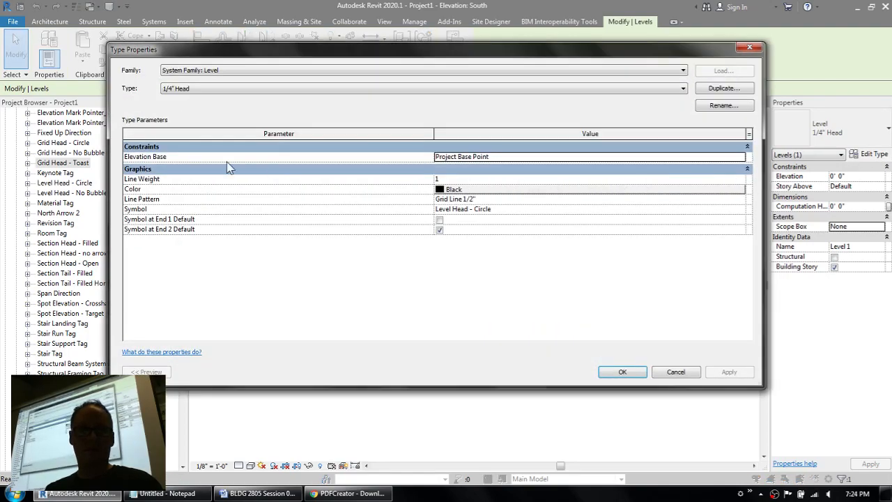
{"action": "left_click", "coordinate": [526, 210]}
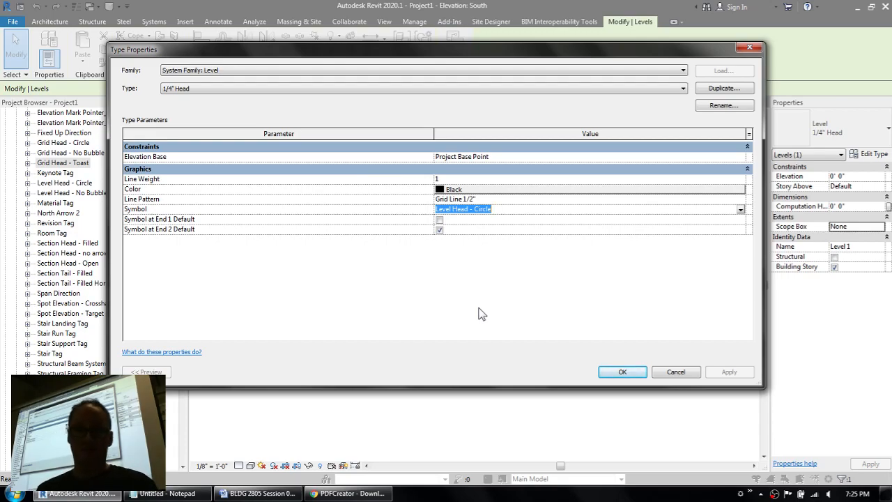
{"action": "left_click", "coordinate": [675, 372]}
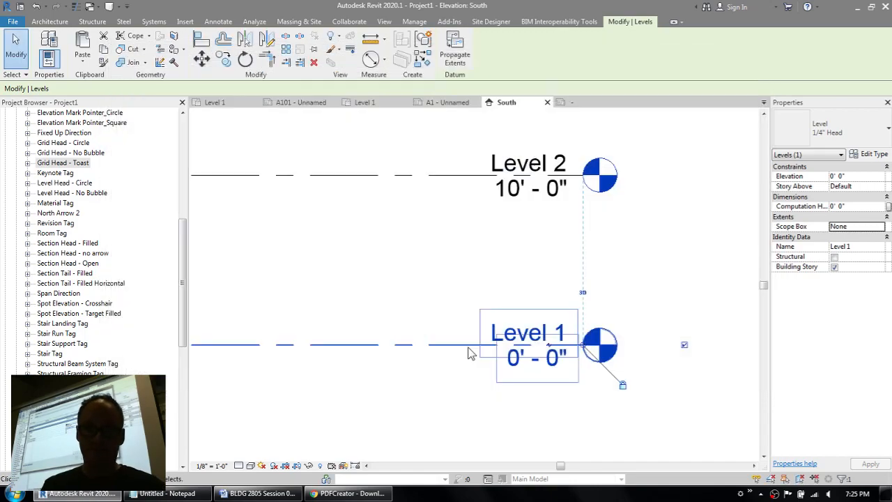
- Draw a horizontal Generic - 8" wall about 34'-6" long across grids 1 and 2 in the Level 1 floor plan
{"action": "left_click", "coordinate": [221, 102]}
{"action": "scroll", "coordinate": [342, 230], "scroll_direction": "down", "scroll_amount": 2}
{"action": "middle_click_drag", "start_coordinate": [390, 263], "coordinate": [394, 175]}
{"action": "key", "text": "w"}
{"action": "key", "text": "a"}
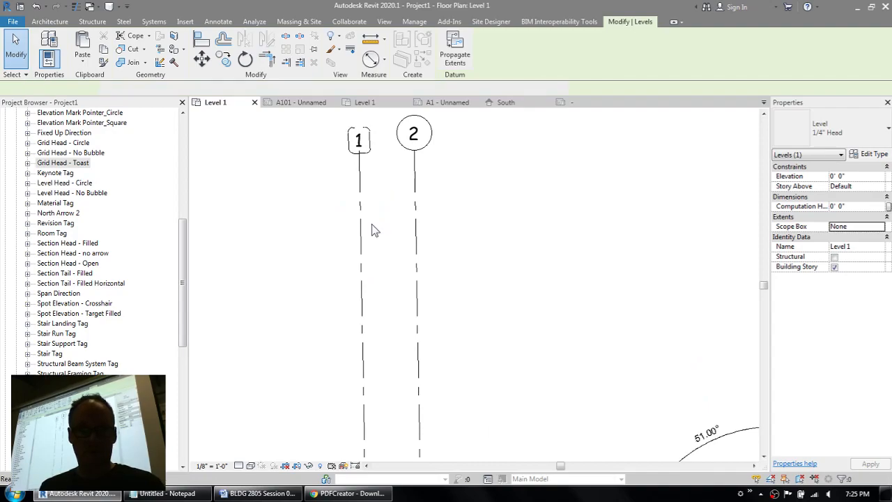
{"action": "left_click", "coordinate": [299, 265]}
{"action": "left_click", "coordinate": [603, 264]}
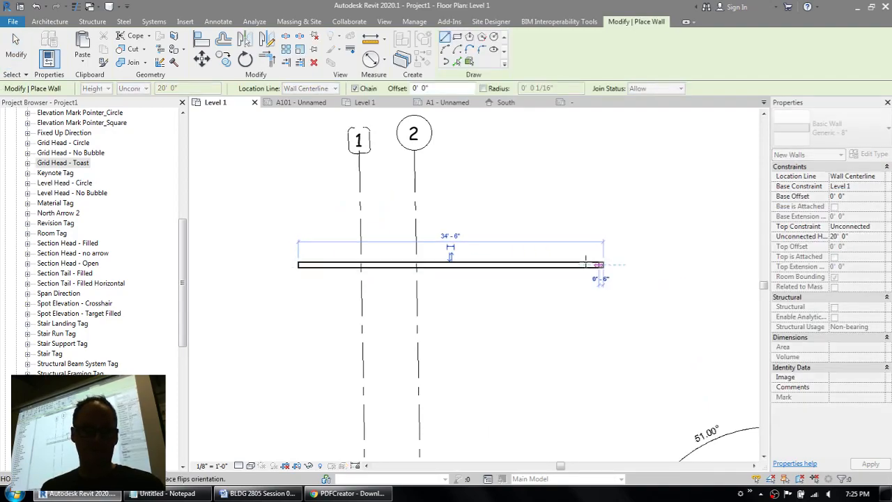
{"action": "key", "text": "Escape"}
{"action": "key", "text": "Escape"}
- Tag the wall by category just right of grid 2 and set its tag value to W1, accepting the type parameter change
{"action": "scroll", "coordinate": [408, 260], "scroll_direction": "up", "scroll_amount": 3}
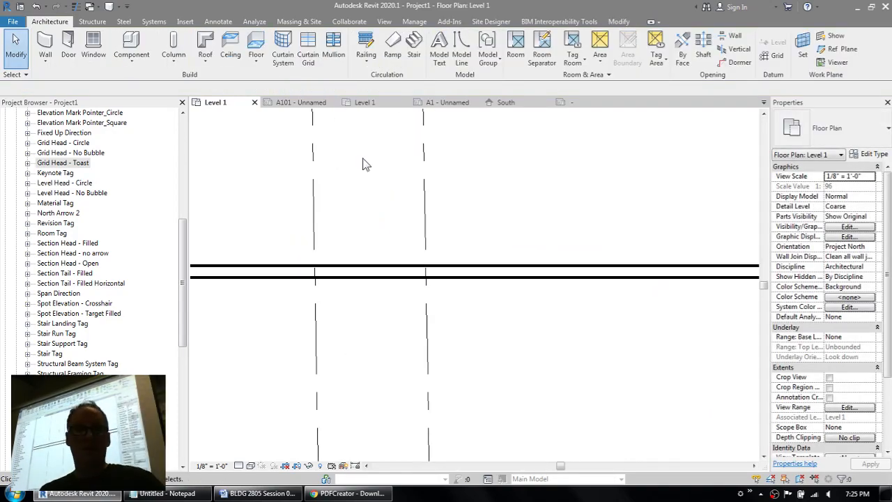
{"action": "left_click", "coordinate": [217, 22]}
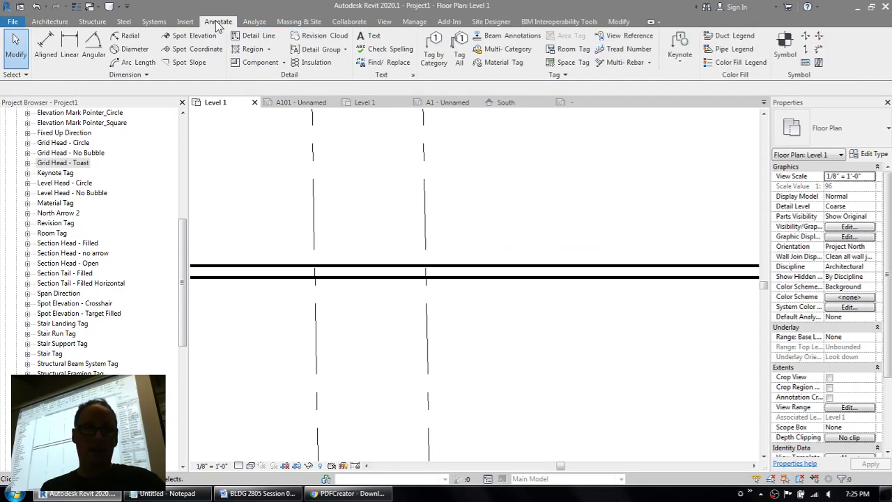
{"action": "left_click", "coordinate": [433, 48]}
{"action": "left_click", "coordinate": [491, 271]}
{"action": "left_click", "coordinate": [491, 165]}
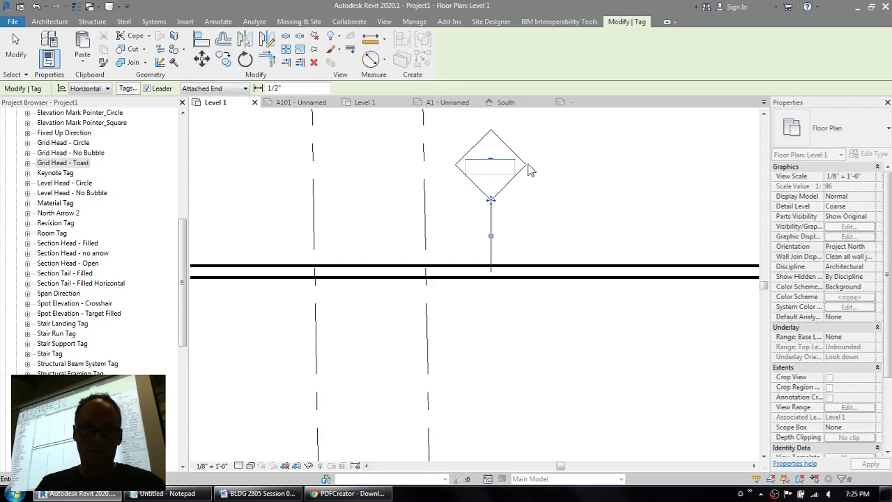
{"action": "type", "text": "W1"}
{"action": "key", "text": "Return"}
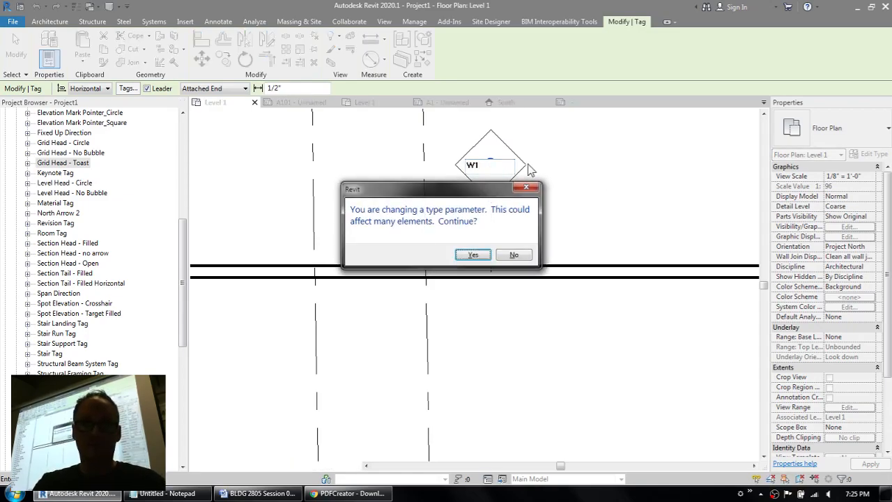
{"action": "key", "text": "Return"}
- Load the Wall Tag family from CUSTOM CONTENT's Annotation Families, Standard in Swiss 721 folder into Project1, overwriting the existing version
{"action": "scroll", "coordinate": [548, 179], "scroll_direction": "down", "scroll_amount": 3}
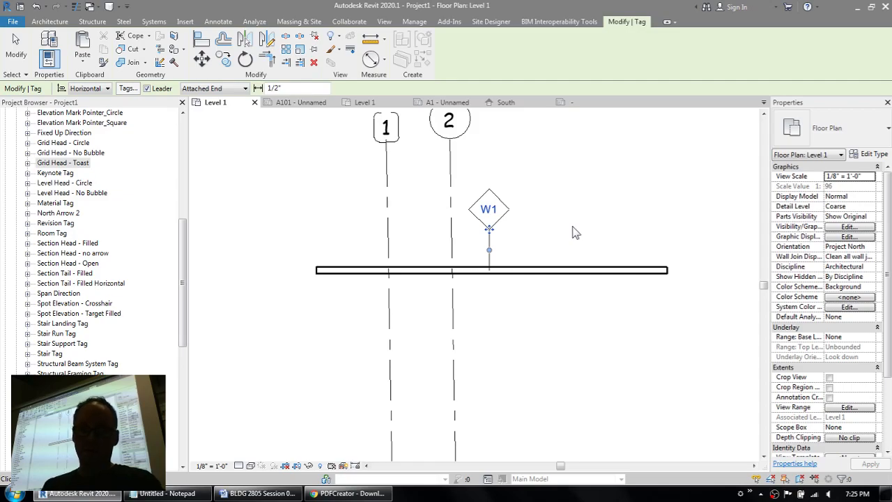
{"action": "left_click", "coordinate": [751, 493]}
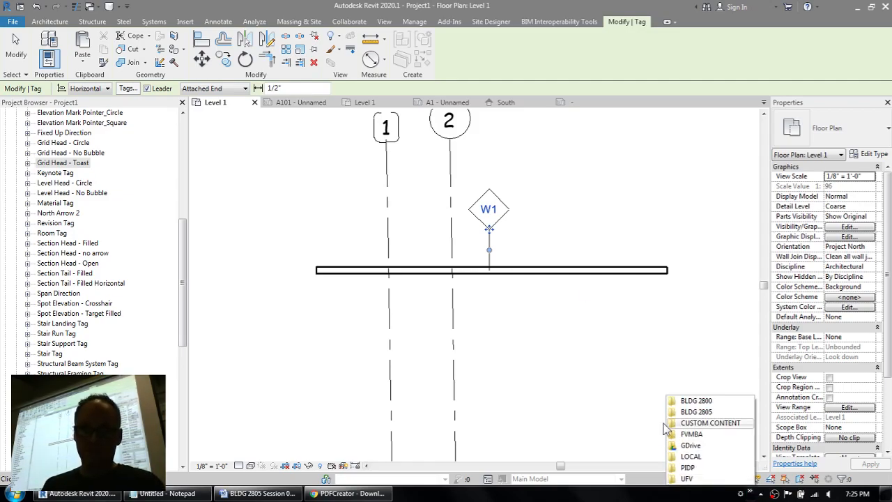
{"action": "left_click", "coordinate": [704, 423]}
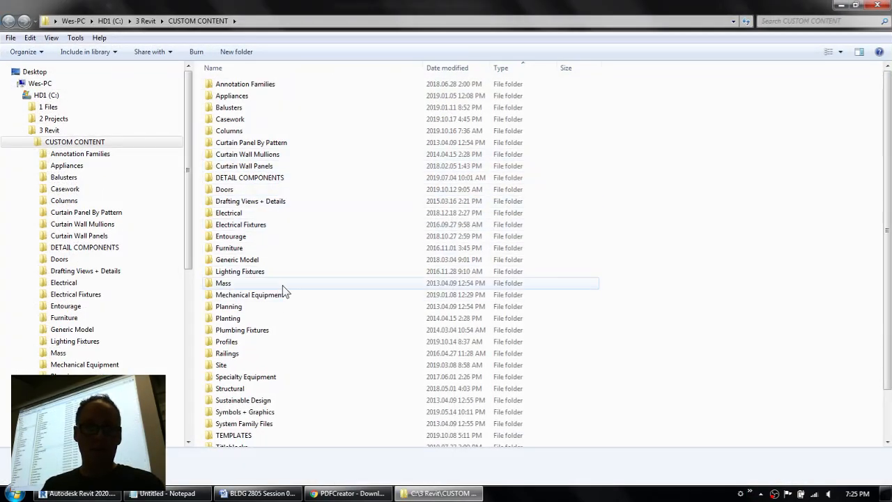
{"action": "double_click", "coordinate": [239, 83]}
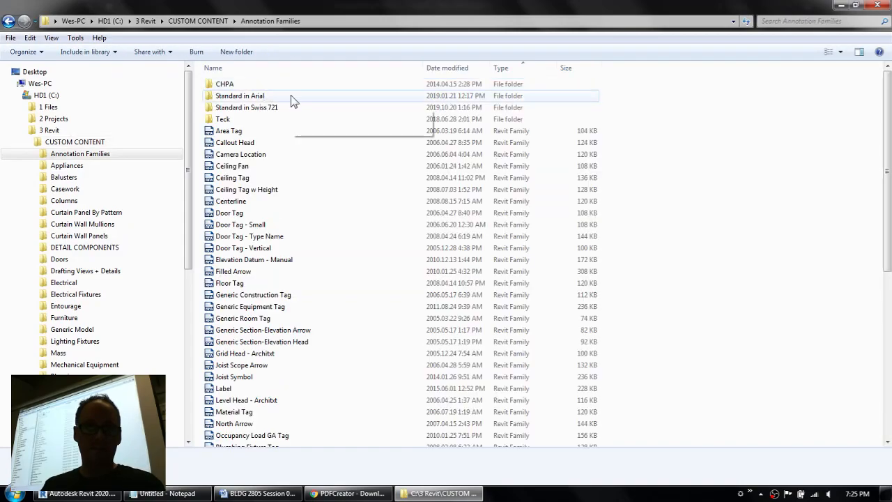
{"action": "double_click", "coordinate": [226, 110]}
{"action": "scroll", "coordinate": [303, 329], "scroll_direction": "down", "scroll_amount": 5}
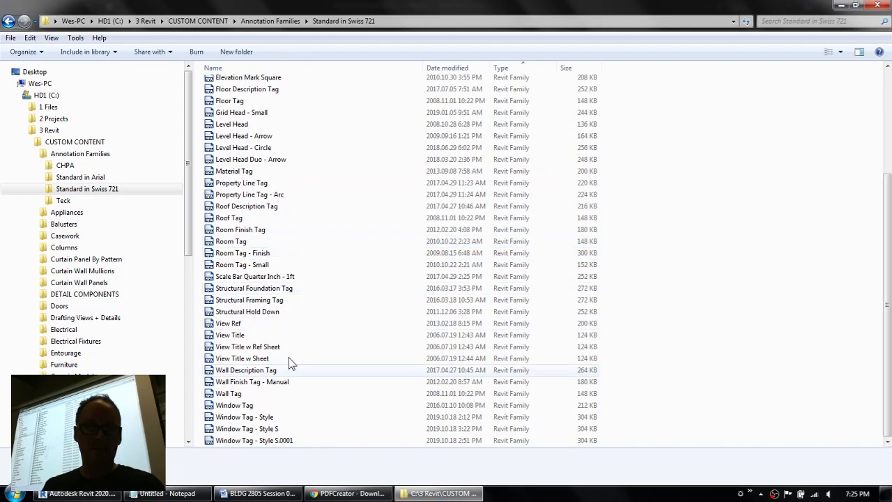
{"action": "left_click_drag", "start_coordinate": [233, 393], "coordinate": [552, 342]}
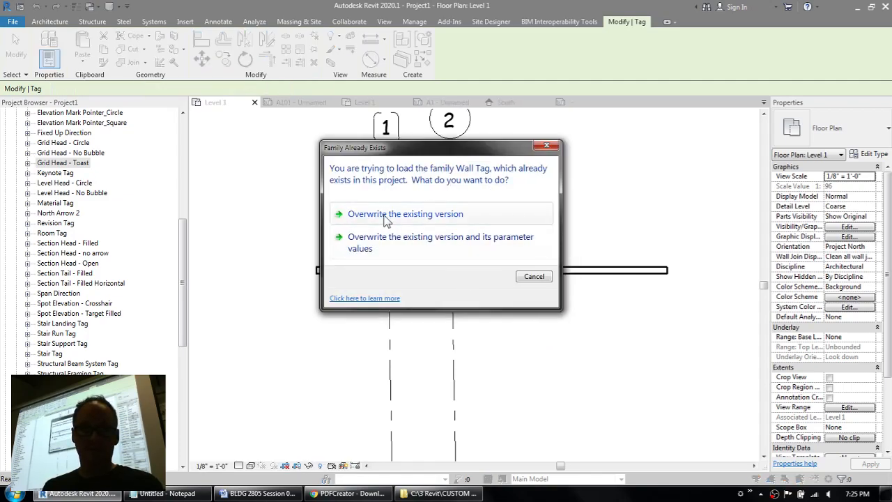
{"action": "left_click", "coordinate": [387, 220]}
{"action": "scroll", "coordinate": [529, 252], "scroll_direction": "up", "scroll_amount": 4}
{"action": "middle_click_drag", "start_coordinate": [527, 244], "coordinate": [536, 301]}
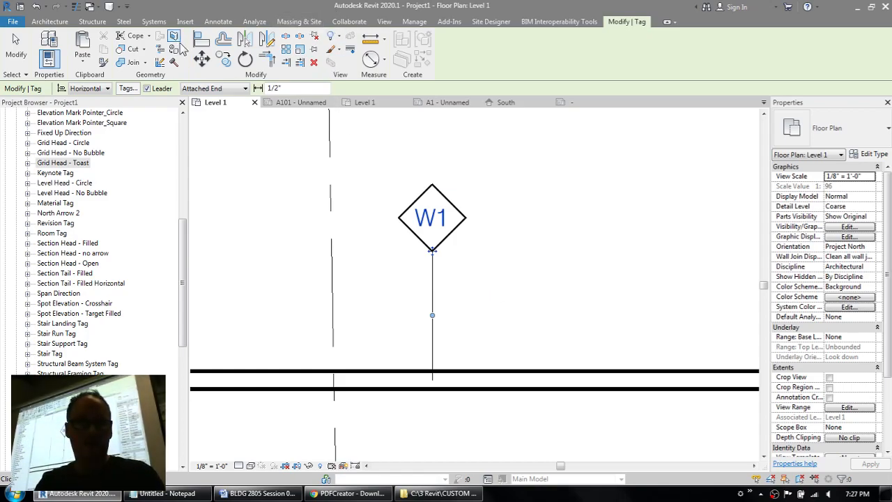
- Review the loaded tags and symbols and the tag types available for Walls, leaving the assignment unedited
{"action": "left_click", "coordinate": [215, 23]}
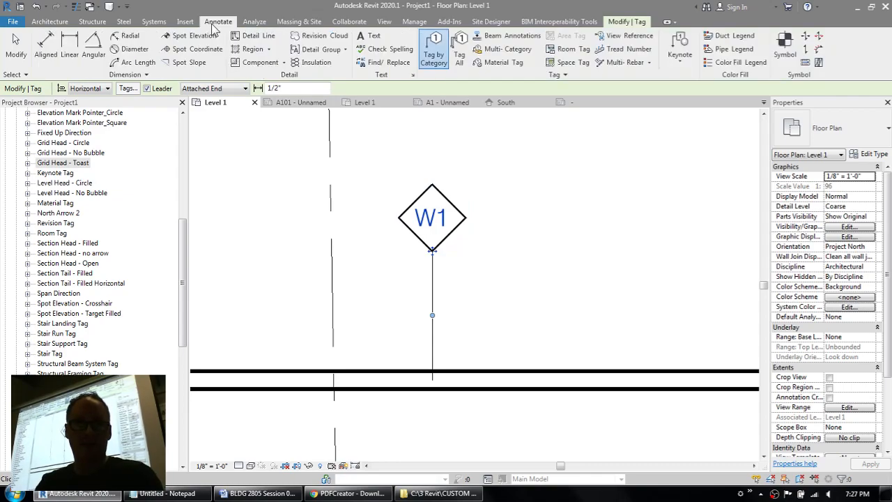
{"action": "left_click", "coordinate": [567, 74]}
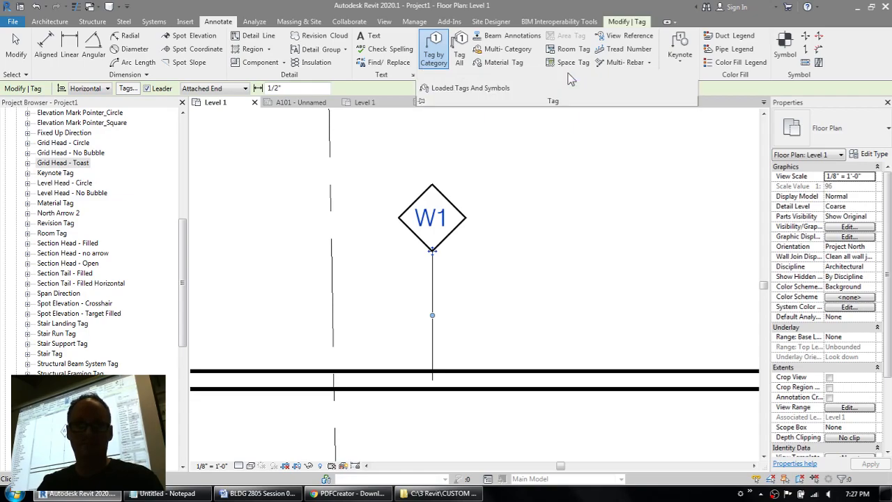
{"action": "left_click", "coordinate": [472, 89]}
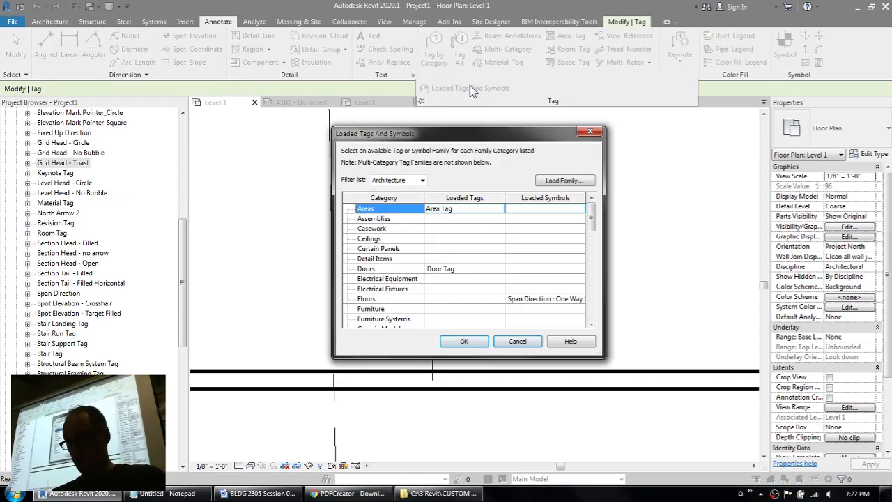
{"action": "left_click_drag", "start_coordinate": [592, 211], "coordinate": [592, 307]}
{"action": "left_click", "coordinate": [495, 310]}
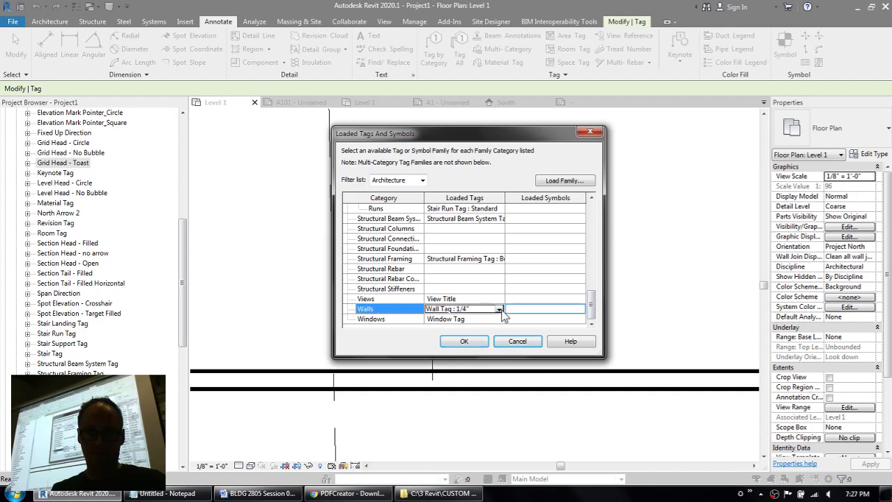
{"action": "left_click", "coordinate": [499, 310]}
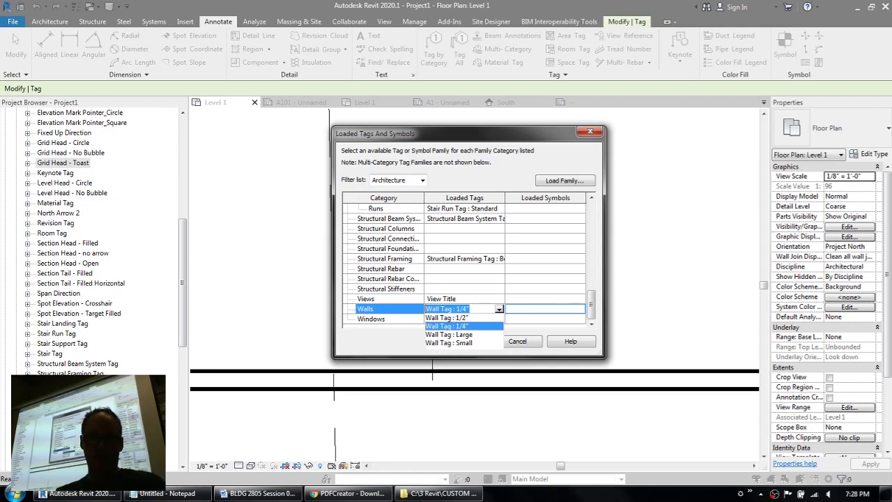
{"action": "left_click", "coordinate": [518, 341]}
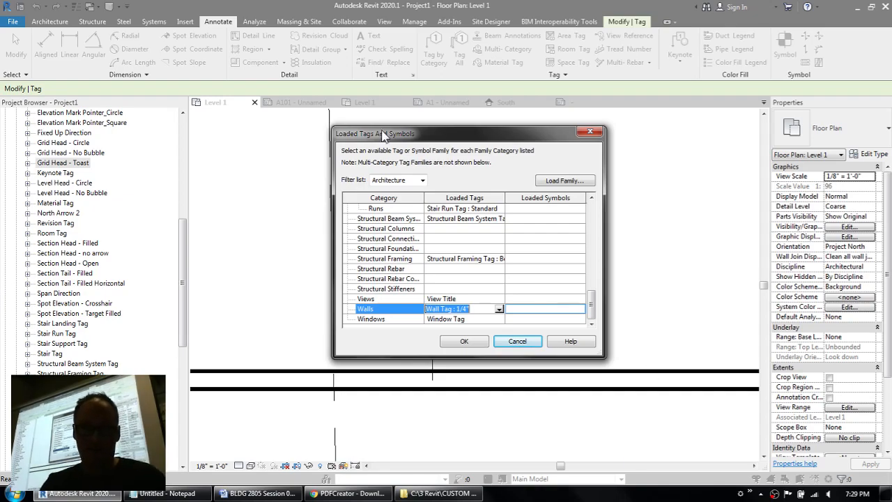
{"action": "left_click", "coordinate": [524, 341]}
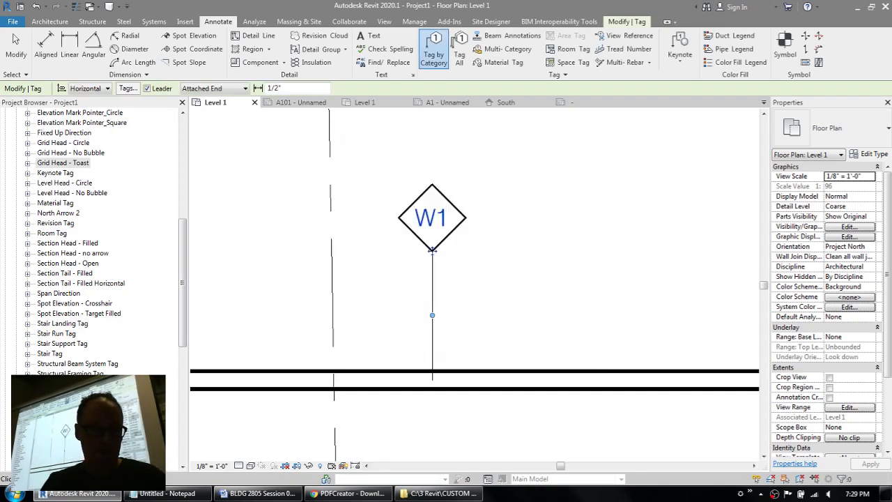
- Place a Large type Wall Tag on the wall to the right of the existing W1 tag
{"action": "key", "text": "Escape"}
{"action": "left_click_drag", "start_coordinate": [183, 262], "coordinate": [187, 298]}
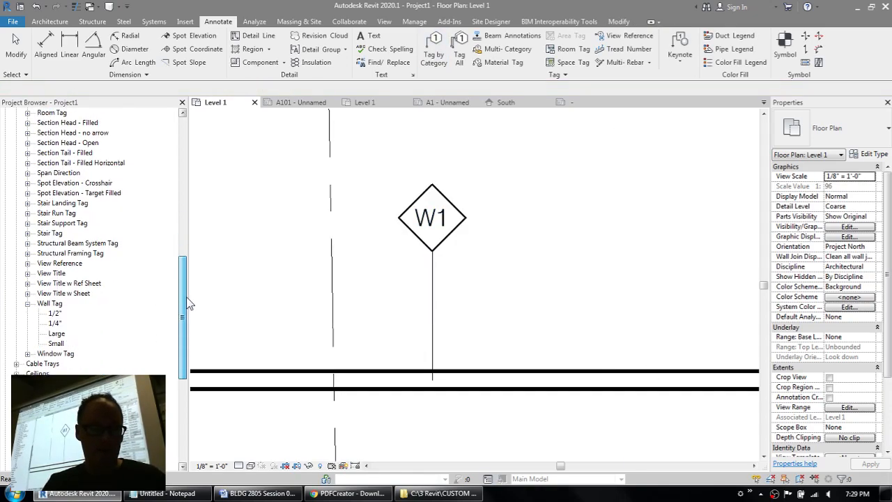
{"action": "left_click_drag", "start_coordinate": [58, 337], "coordinate": [449, 322]}
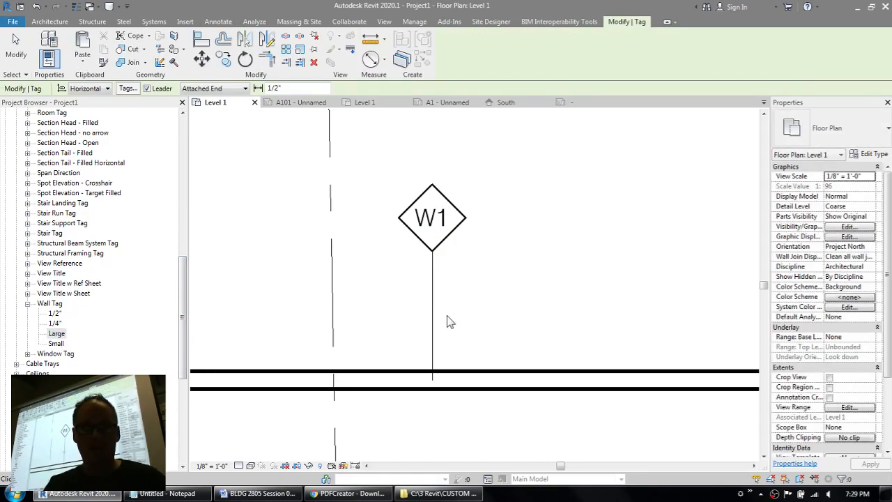
{"action": "left_click", "coordinate": [534, 377]}
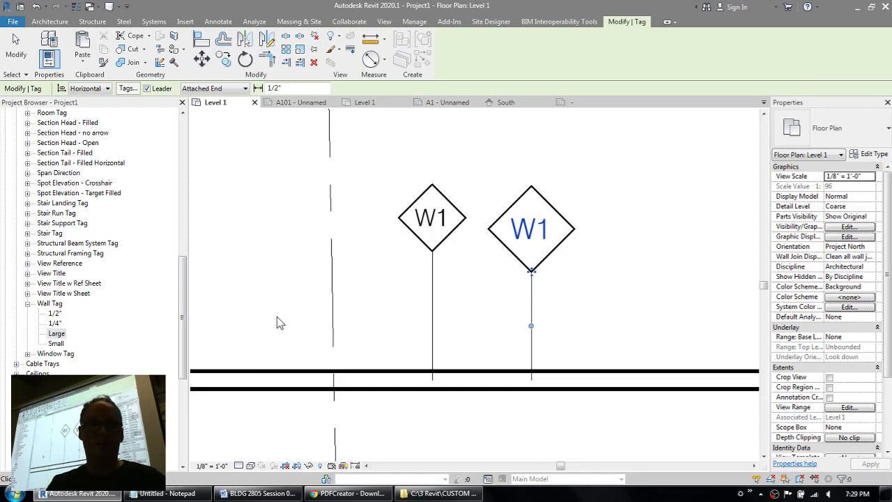
- Insert a Single-Flush 36" x 80" door into the wall between grids 1 and 2, swinging to the upper side
{"action": "mouse_move", "coordinate": [182, 322]}
{"action": "left_mouse_down"}
{"action": "mouse_move", "coordinate": [181, 186]}
{"action": "mouse_move", "coordinate": [193, 269]}
{"action": "mouse_move", "coordinate": [183, 224]}
{"action": "left_mouse_up"}
{"action": "left_click", "coordinate": [16, 182]}
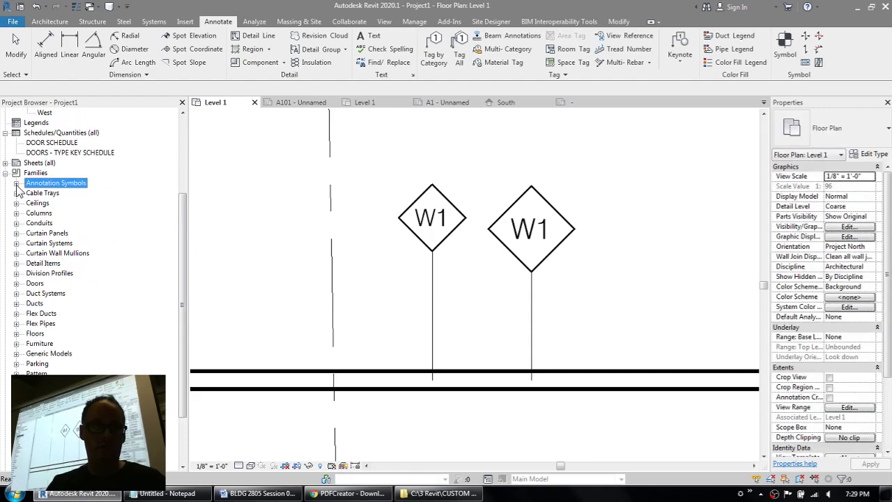
{"action": "left_click", "coordinate": [16, 283]}
{"action": "left_click", "coordinate": [27, 293]}
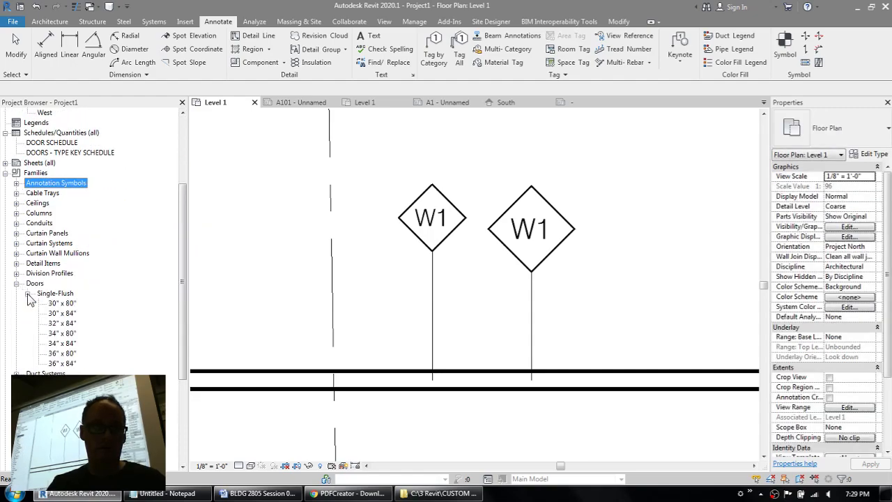
{"action": "left_click", "coordinate": [56, 354]}
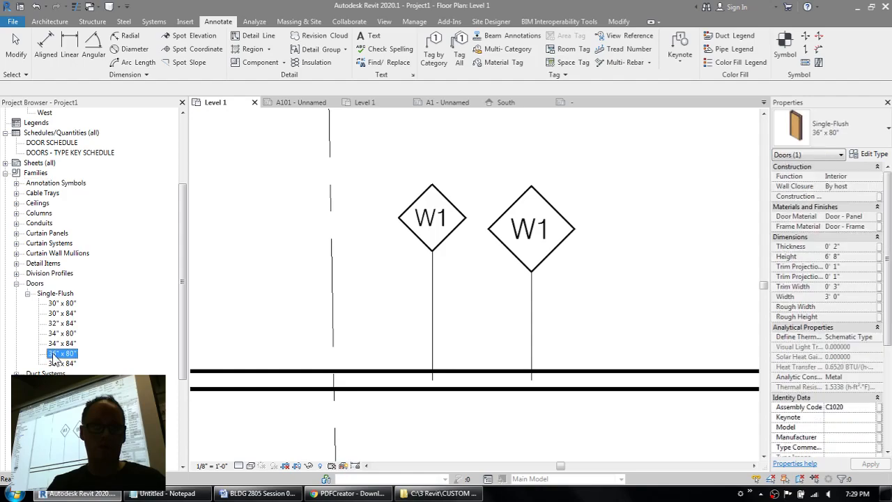
{"action": "left_click_drag", "start_coordinate": [55, 354], "coordinate": [271, 375]}
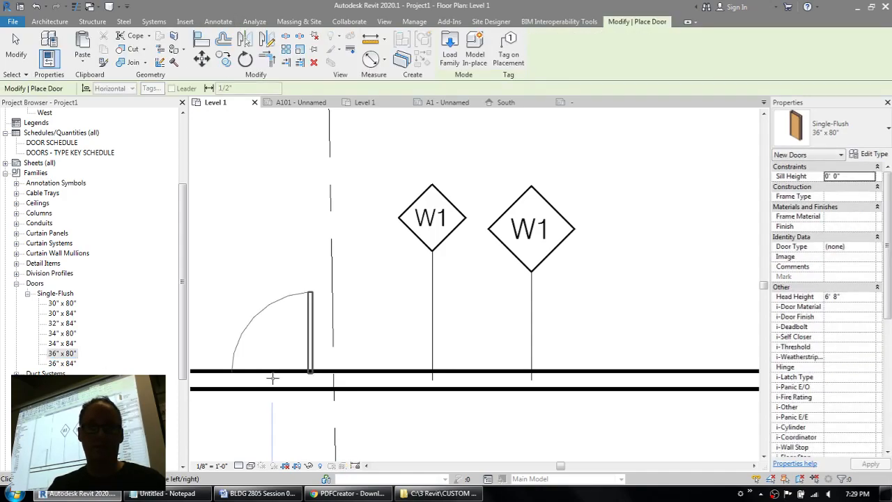
{"action": "left_click", "coordinate": [272, 377]}
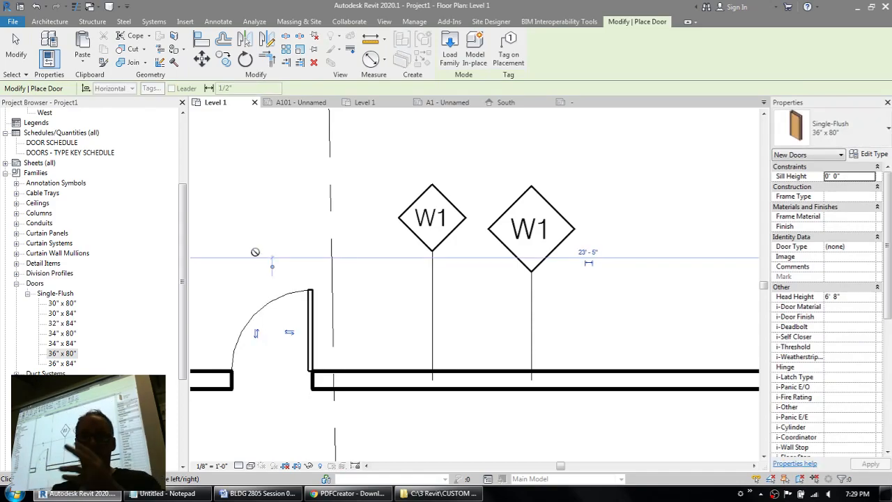
- Draw a horizontal Storefront curtain wall above the door, running across the tops of the two W1 tags
{"action": "left_click_drag", "start_coordinate": [183, 221], "coordinate": [183, 304]}
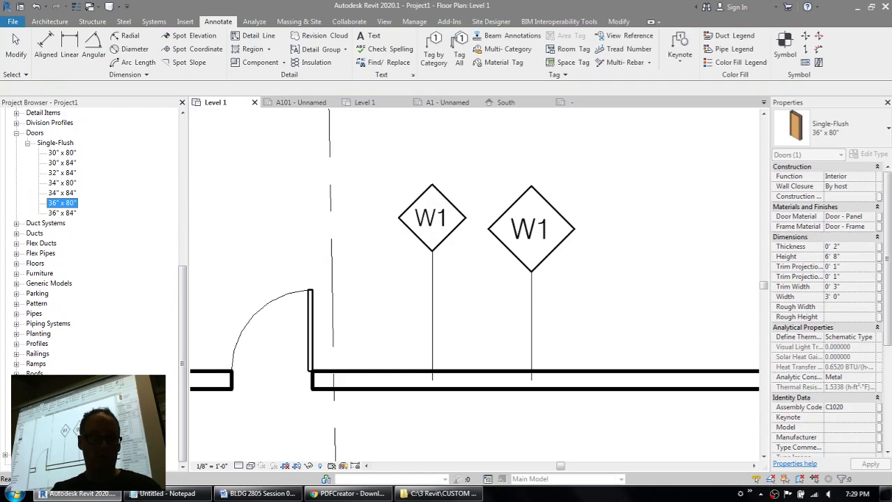
{"action": "scroll", "coordinate": [176, 329], "scroll_direction": "down", "scroll_amount": 1}
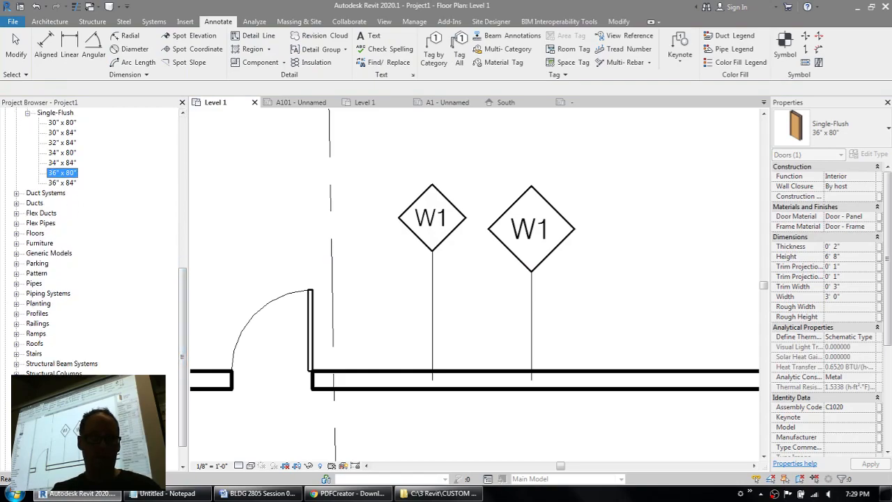
{"action": "key", "text": "w"}
{"action": "key", "text": "a"}
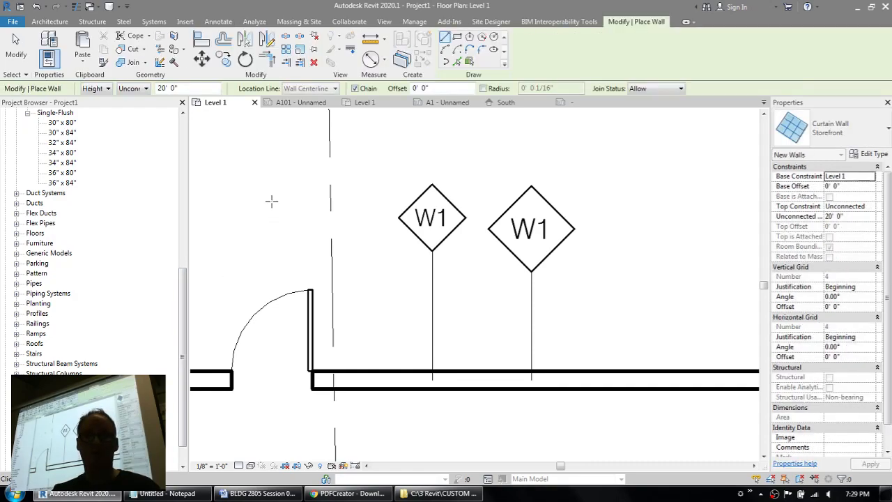
{"action": "left_click", "coordinate": [620, 186]}
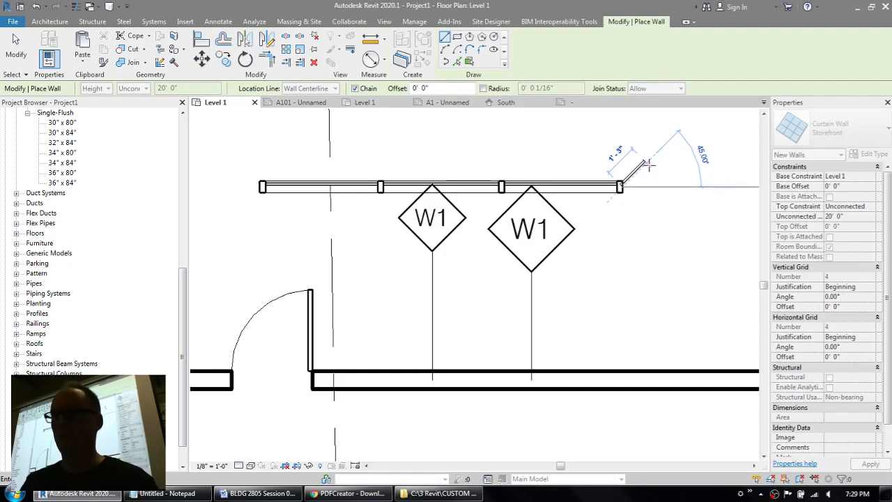
{"action": "key", "text": "Escape"}
{"action": "key", "text": "Escape"}
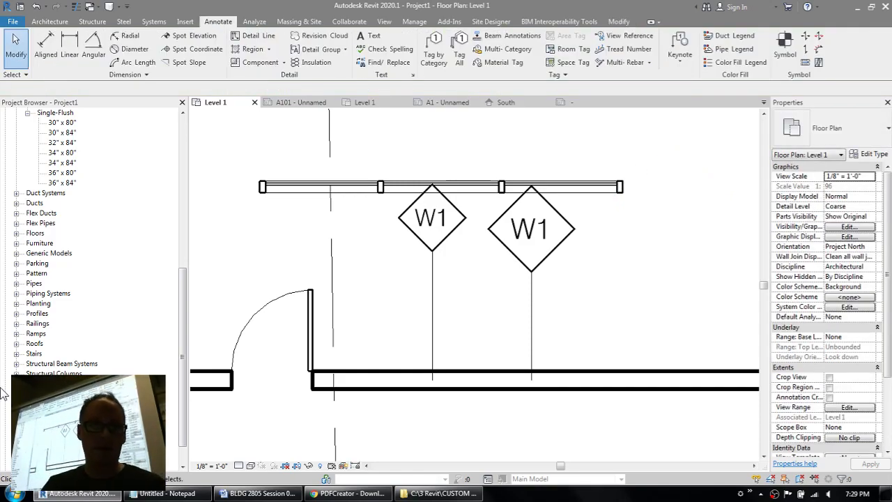
- Collapse the Doors families and list the project's loaded Annotation Symbols families
{"action": "left_click_drag", "start_coordinate": [182, 357], "coordinate": [184, 263]}
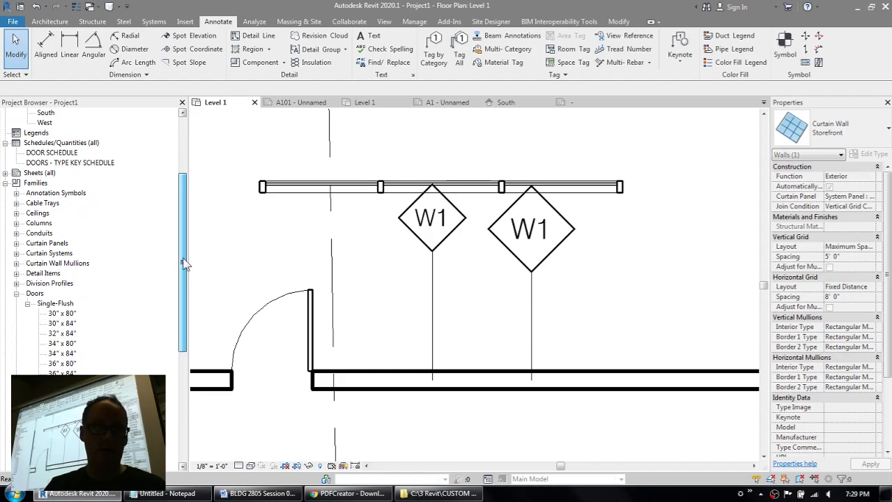
{"action": "left_click", "coordinate": [16, 293]}
{"action": "left_click", "coordinate": [16, 193]}
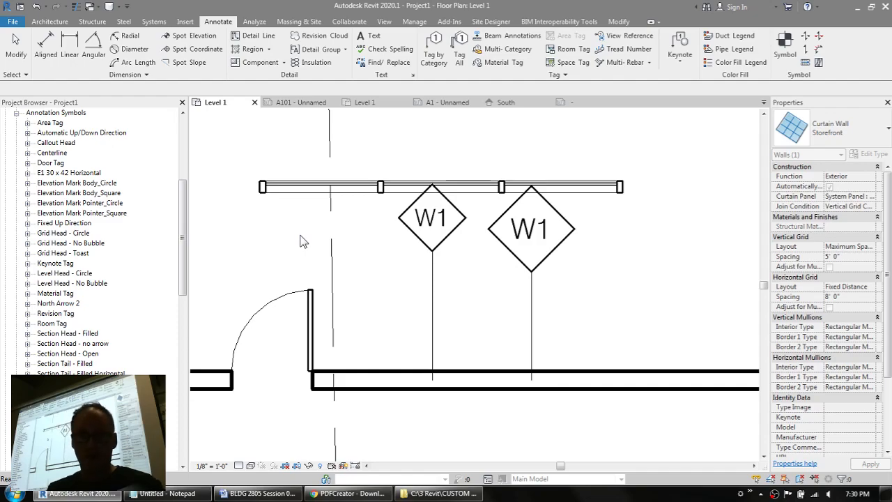
- Create a similar tag from the smaller W1 wall tag and place it on the wall to the right of the large tag
{"action": "left_click", "coordinate": [451, 241]}
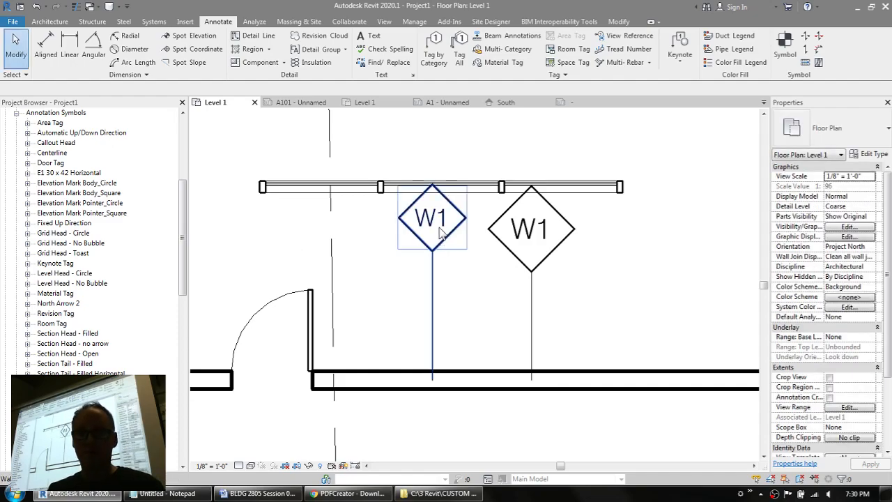
{"action": "right_click", "coordinate": [437, 221]}
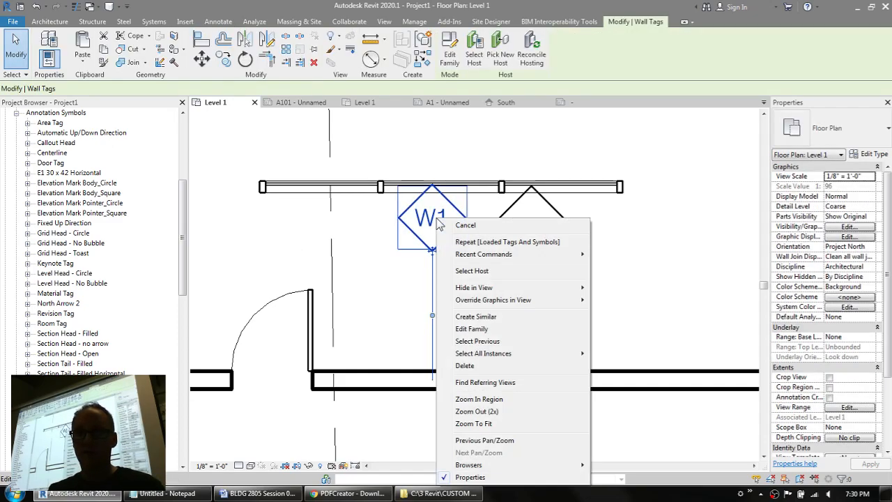
{"action": "left_click", "coordinate": [489, 321]}
{"action": "middle_click_drag", "start_coordinate": [669, 303], "coordinate": [526, 305]}
{"action": "left_click", "coordinate": [513, 380]}
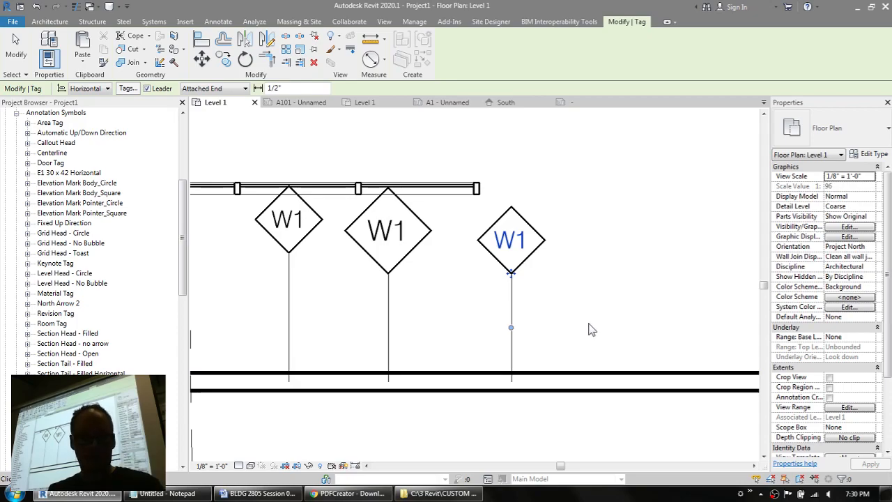
{"action": "key", "text": "Escape"}
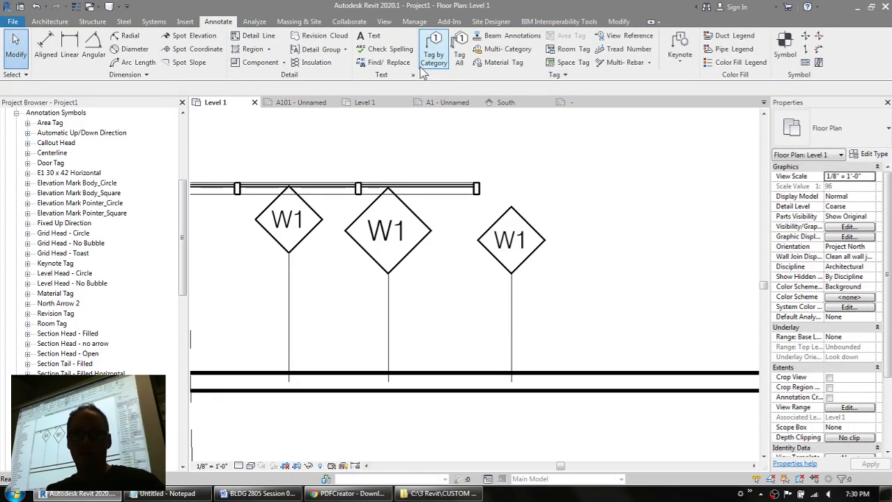
- Tag the wall by category with another small W1 tag, placed above it to the right of the existing tags
{"action": "left_click", "coordinate": [430, 55]}
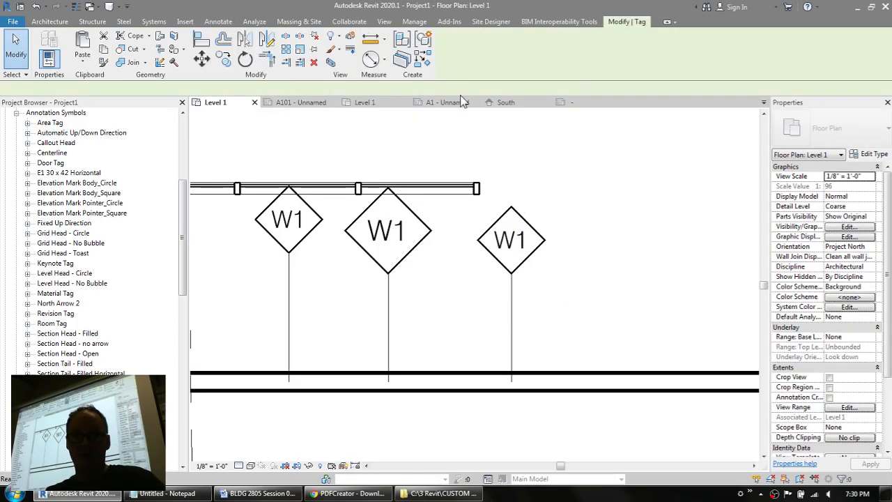
{"action": "left_click", "coordinate": [602, 372]}
{"action": "middle_click_drag", "start_coordinate": [649, 325], "coordinate": [475, 286]}
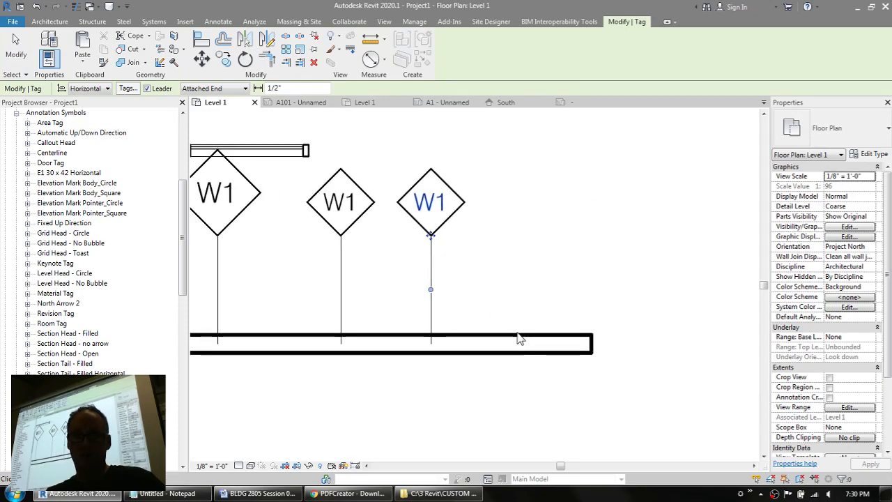
{"action": "middle_click_drag", "start_coordinate": [397, 359], "coordinate": [587, 329]}
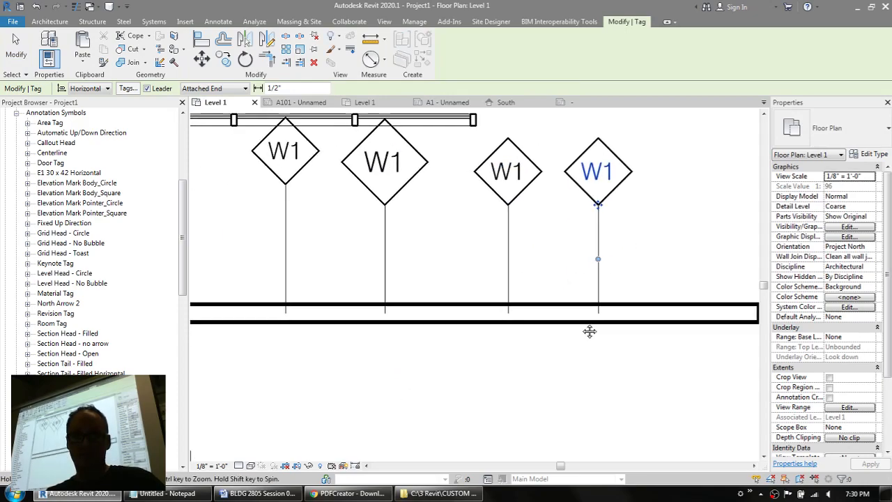
{"action": "middle_click_drag", "start_coordinate": [466, 224], "coordinate": [474, 303]}
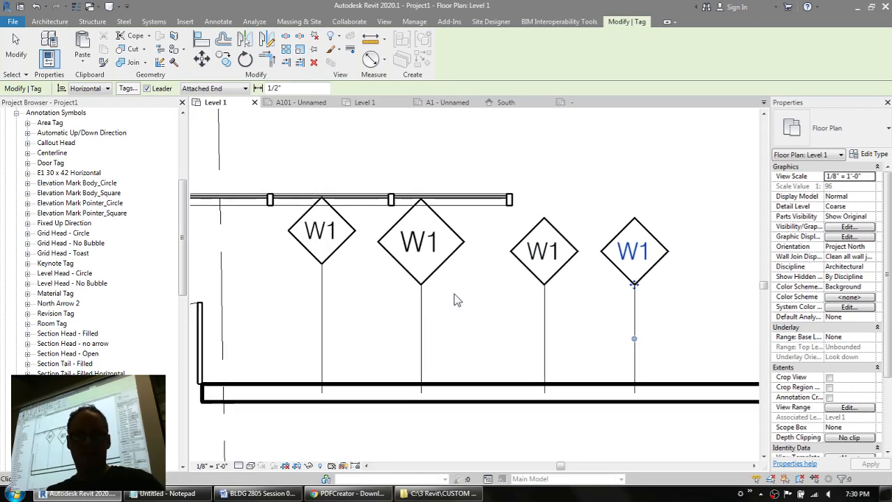
- Create a similar tag from the large W1 wall tag and place it below the wall with a leader
{"action": "key", "text": "Escape"}
{"action": "left_click", "coordinate": [436, 278]}
{"action": "right_click", "coordinate": [436, 278]}
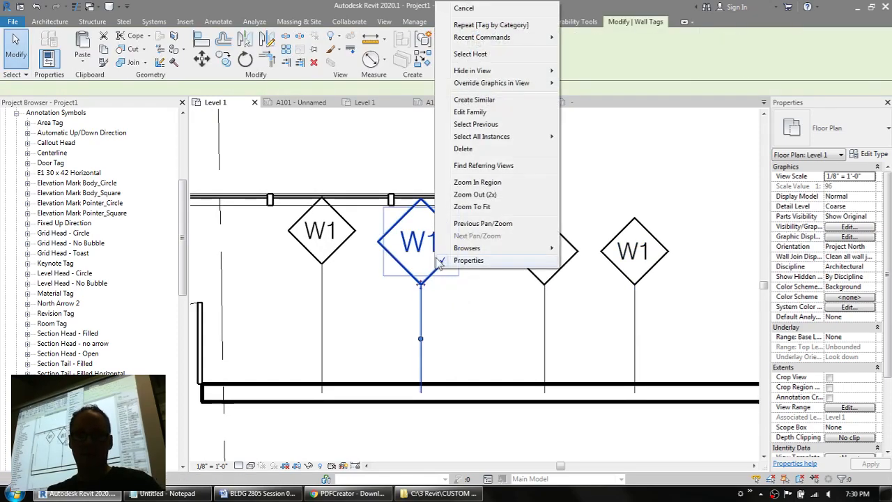
{"action": "left_click", "coordinate": [466, 101]}
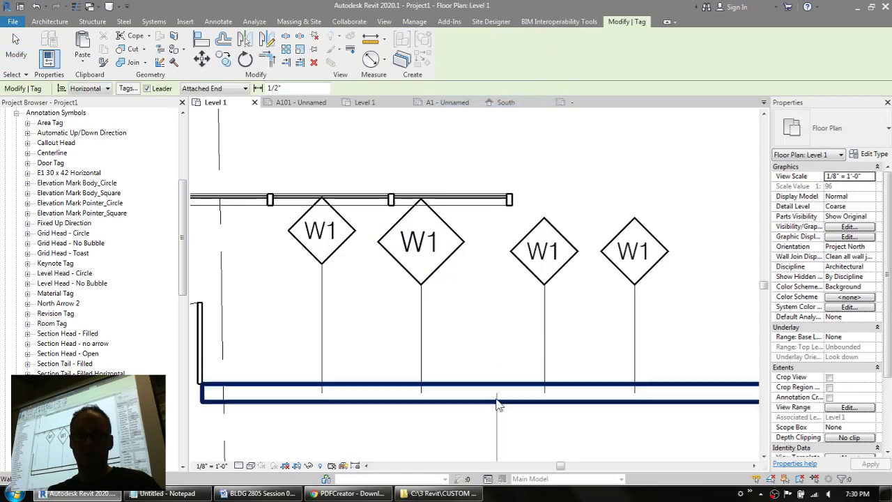
{"action": "middle_click_drag", "start_coordinate": [497, 405], "coordinate": [488, 247]}
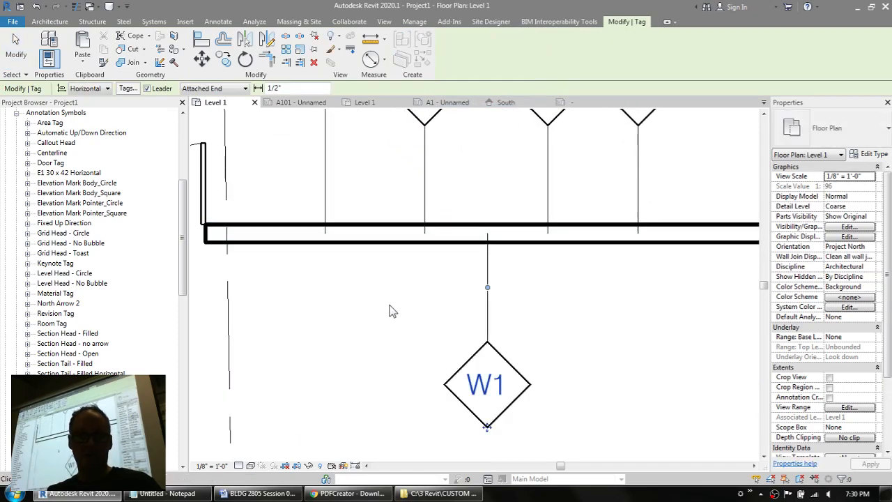
{"action": "key", "text": "Escape"}
{"action": "key", "text": "Escape"}
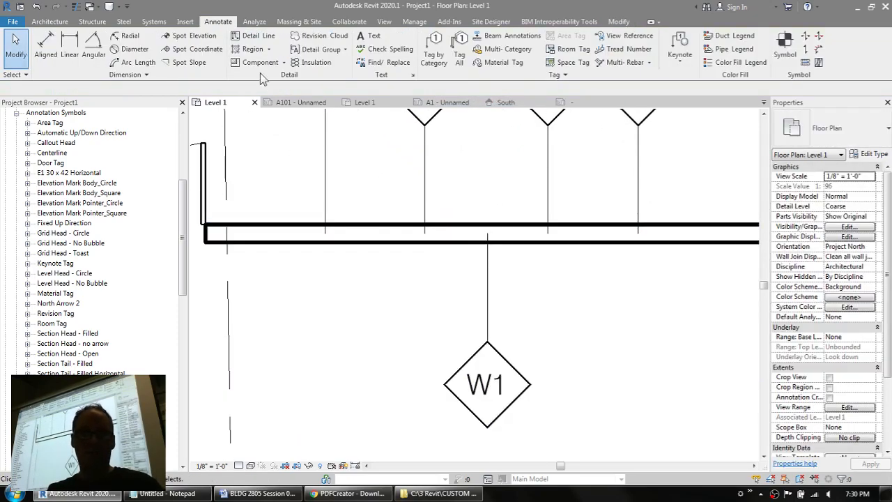
- Tag the wall by category with another large W1 tag below it, between the door and the existing lower tag
{"action": "left_click", "coordinate": [434, 49]}
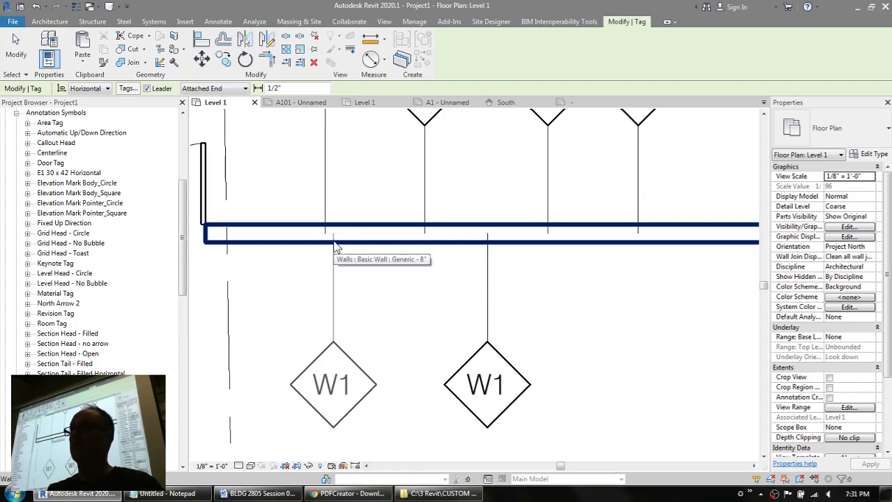
{"action": "left_click", "coordinate": [335, 245]}
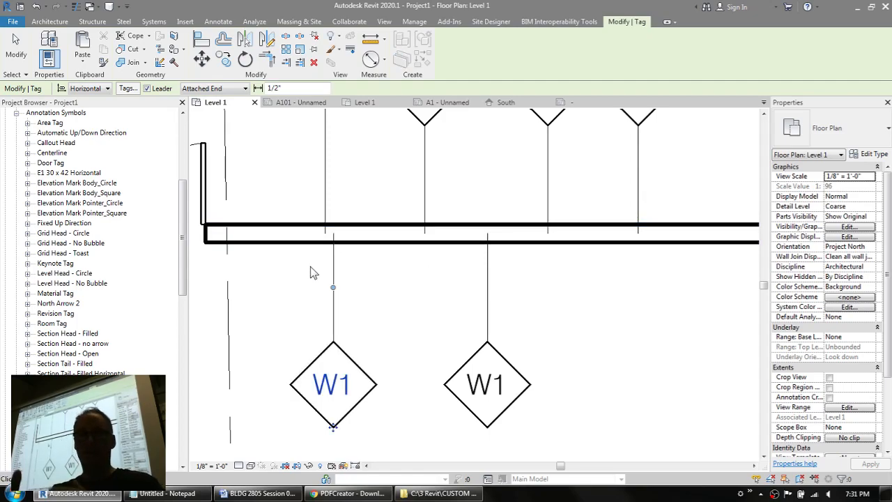
{"action": "key", "text": "Escape"}
{"action": "key", "text": "Escape"}
{"action": "scroll", "coordinate": [338, 264], "scroll_direction": "down", "scroll_amount": 2}
{"action": "middle_click_drag", "start_coordinate": [497, 260], "coordinate": [517, 315]}
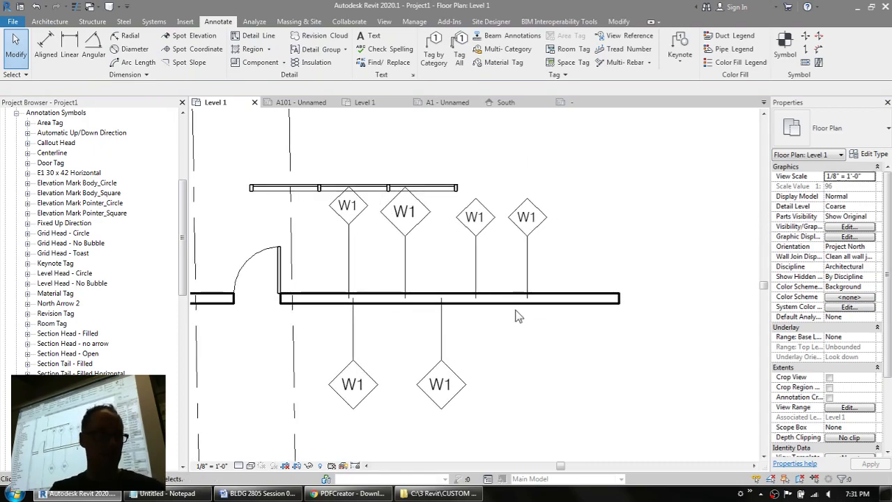